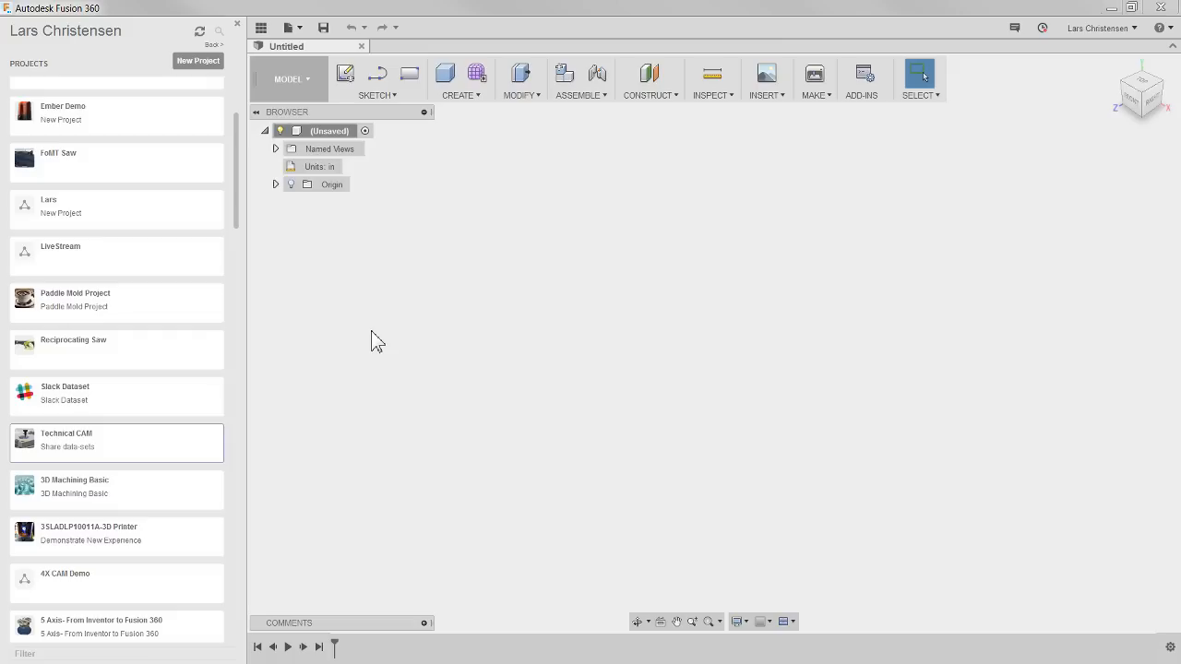
# Check the status of the cloud services on the Autodesk Health Dashboard and return to Fusion 360.
pyautogui.moveTo(1151, 135)
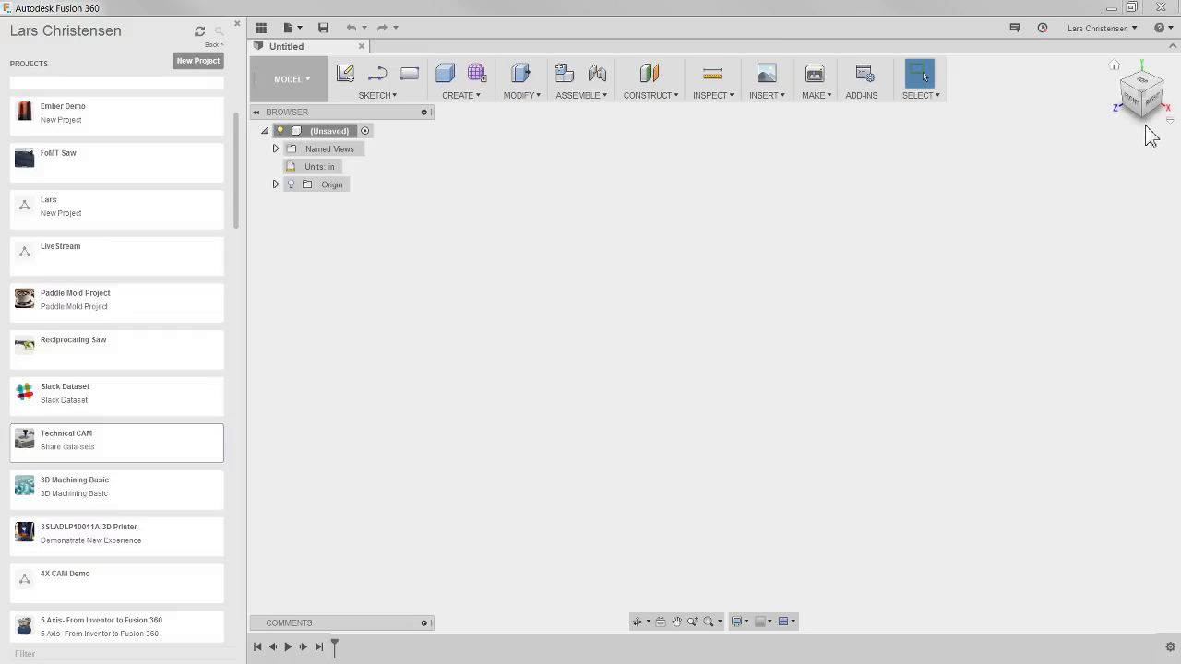
pyautogui.click(1043, 27)
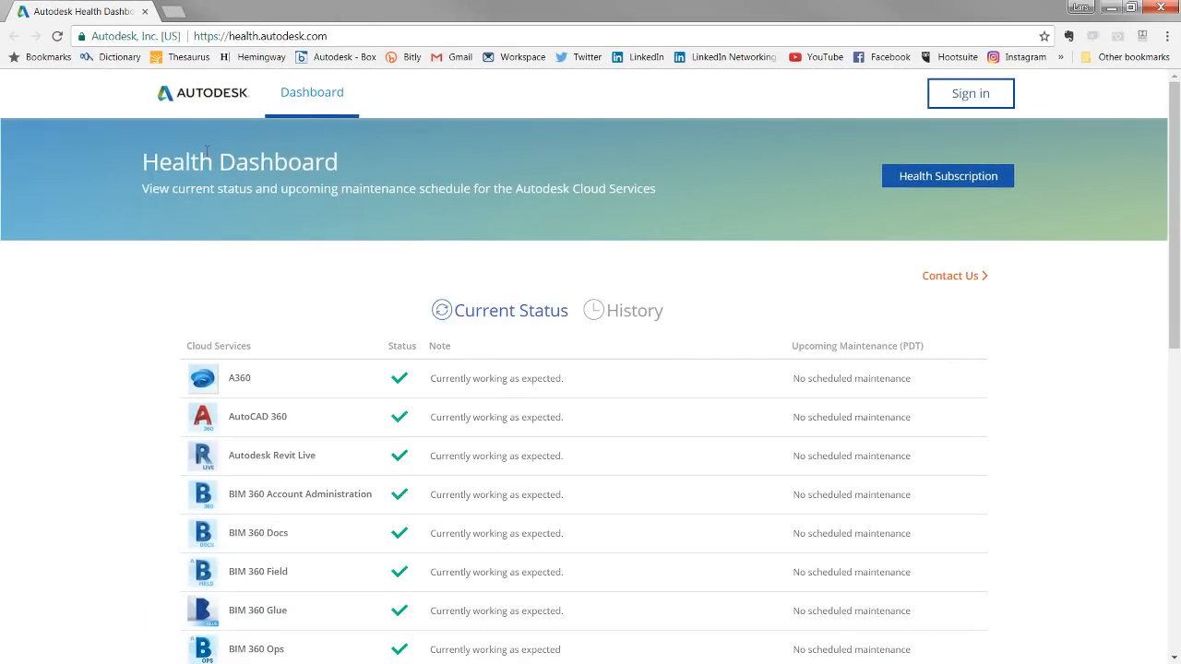
pyautogui.scroll(-5, 401, 292)
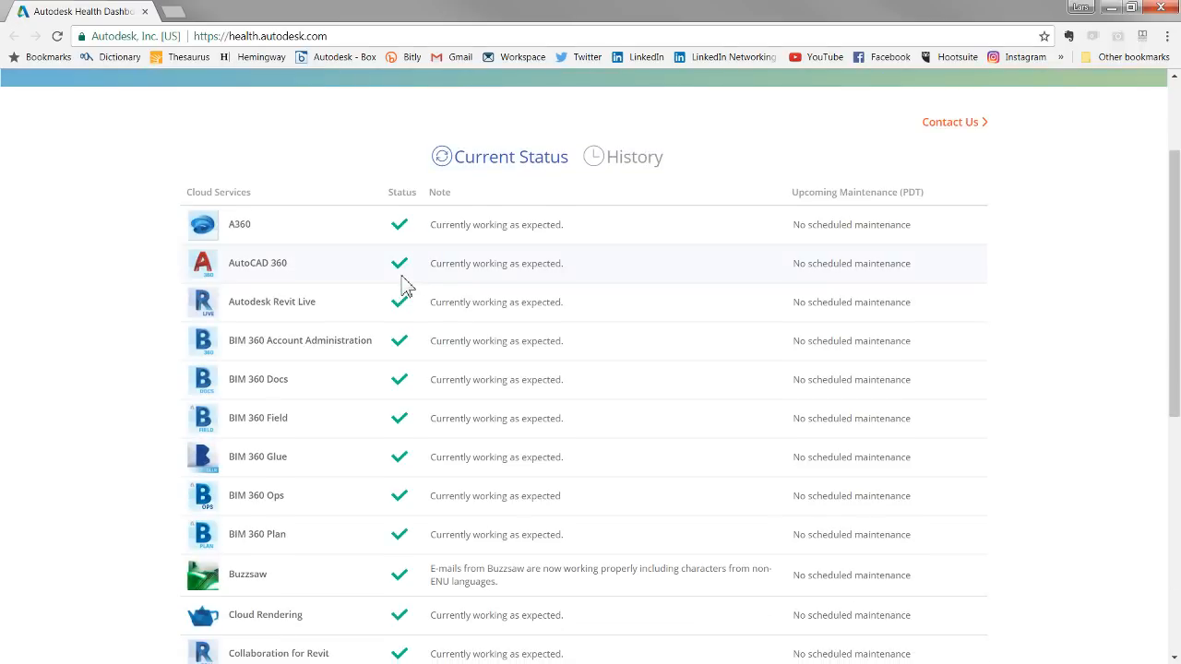
pyautogui.scroll(-3, 412, 293)
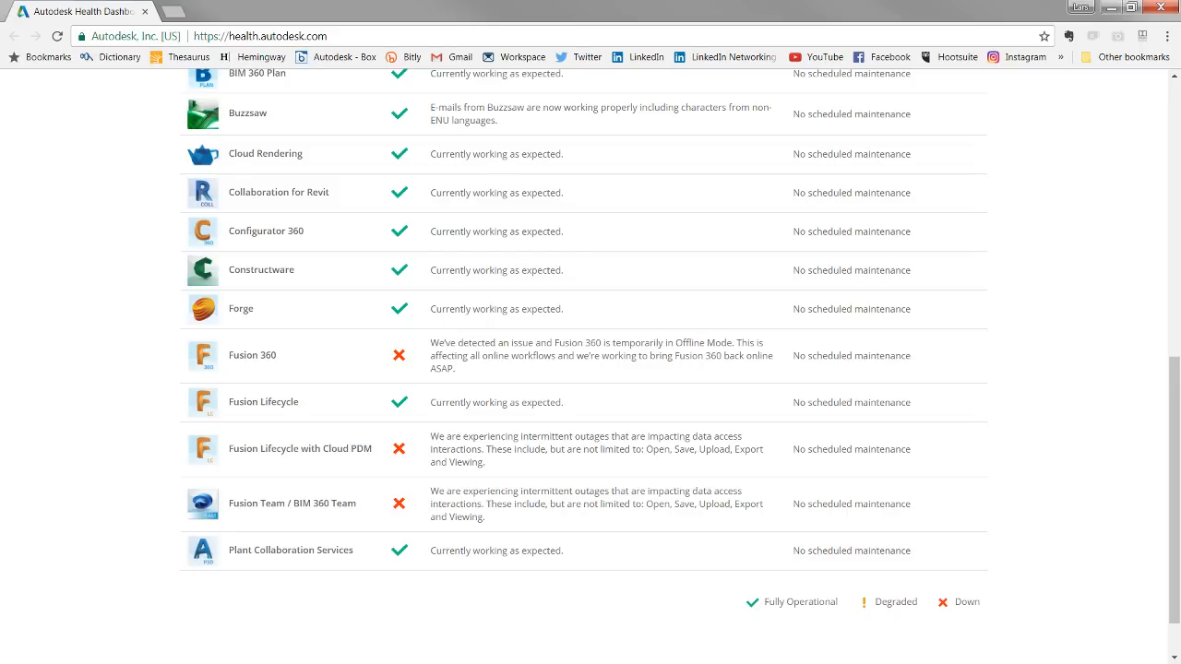
pyautogui.hotkey('alt', 'Tab')
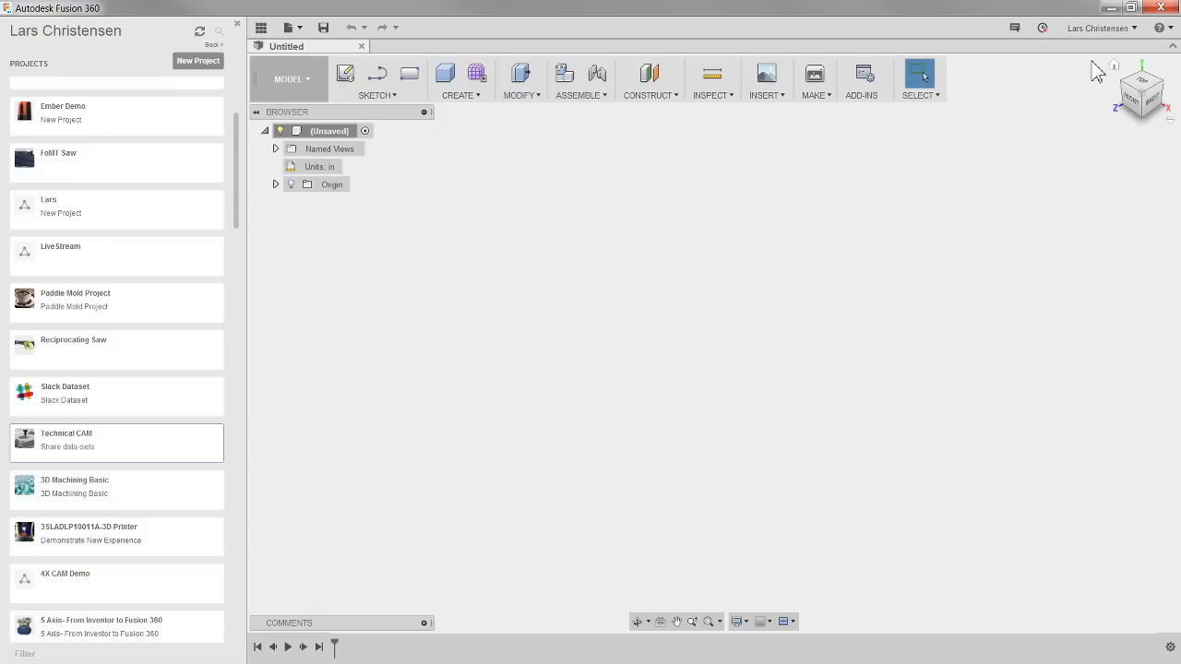
# Try an offline cache time period of 90 days in the general preferences, restore 60 days and dismiss the dialog.
pyautogui.click(1098, 29)
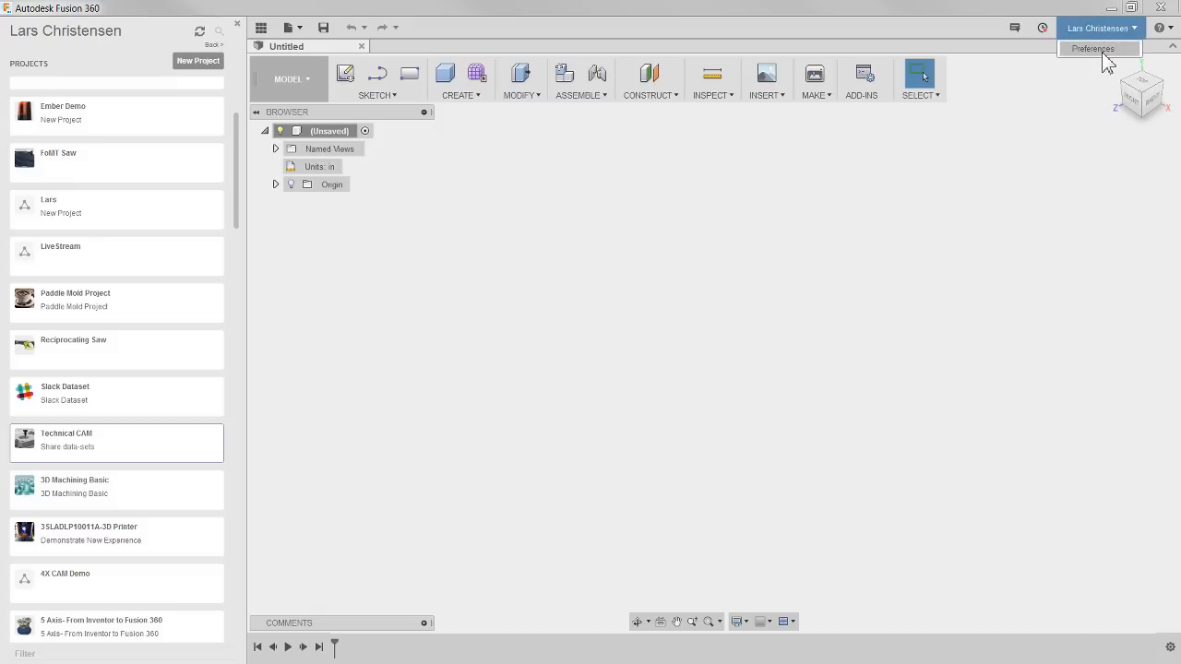
pyautogui.click(1102, 53)
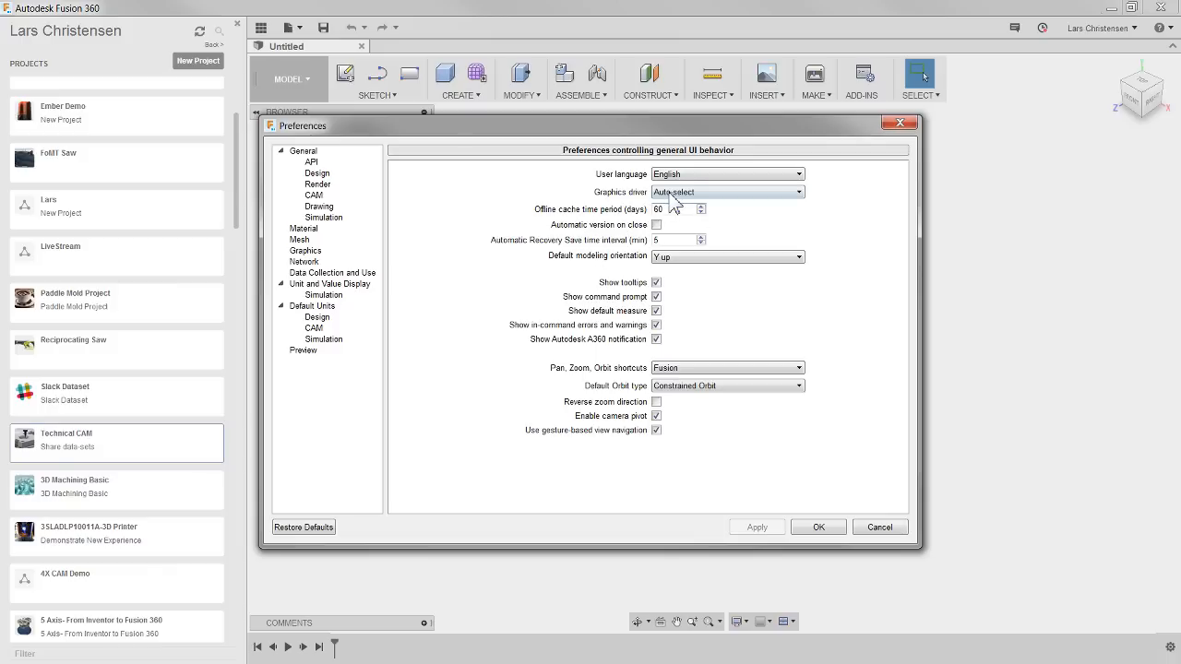
pyautogui.doubleClick(658, 209)
pyautogui.write('90')
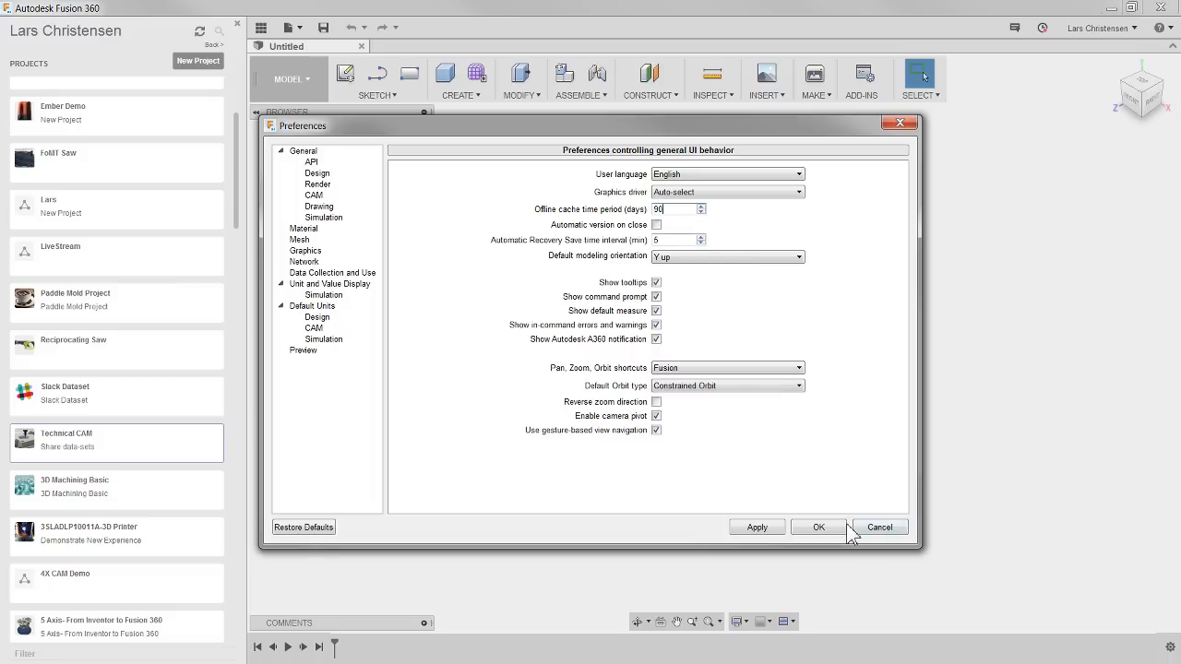
pyautogui.doubleClick(676, 209)
pyautogui.write('60')
pyautogui.click(886, 527)
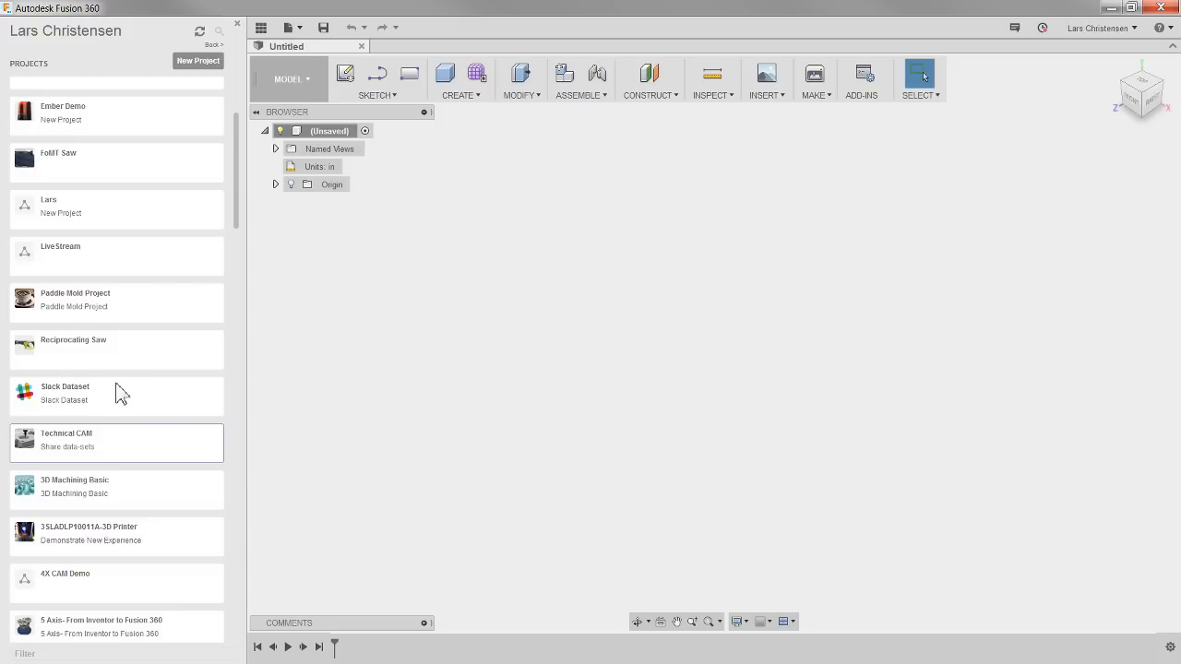
# Check the job status for details about the offline mode and close the notice.
pyautogui.click(1044, 27)
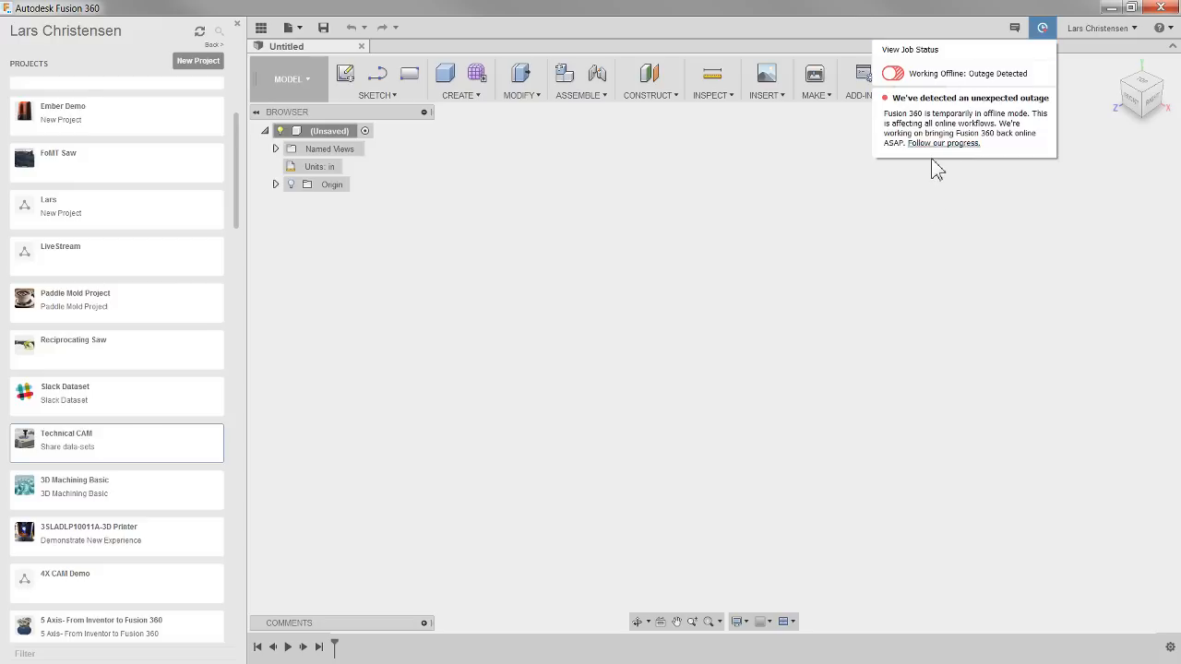
pyautogui.click(741, 251)
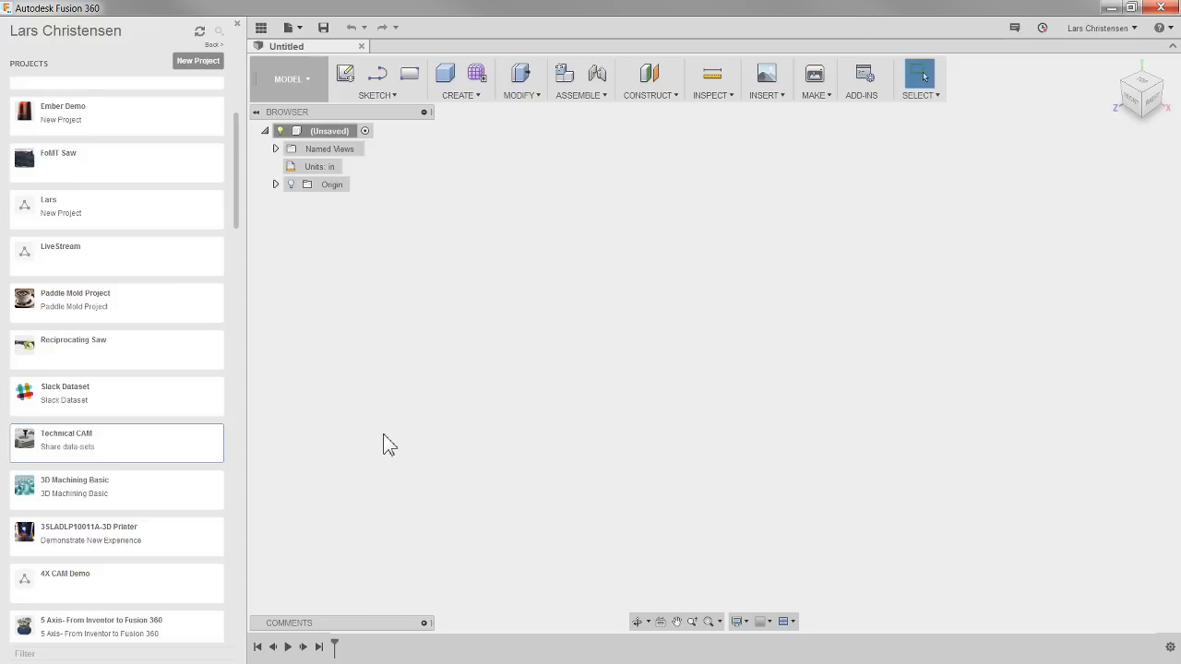
# Open the Technical CAM project, look through its folders and examine which designs in the 3-Axis folder are available offline.
pyautogui.click(102, 454)
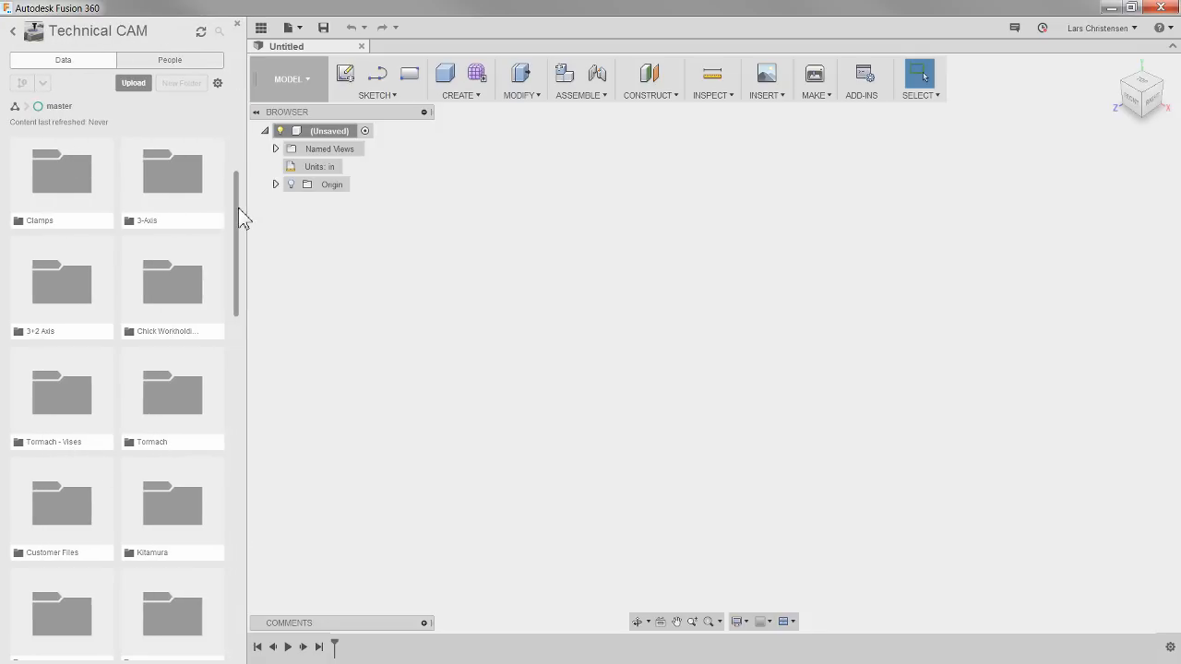
pyautogui.scroll(-3, 236, 209)
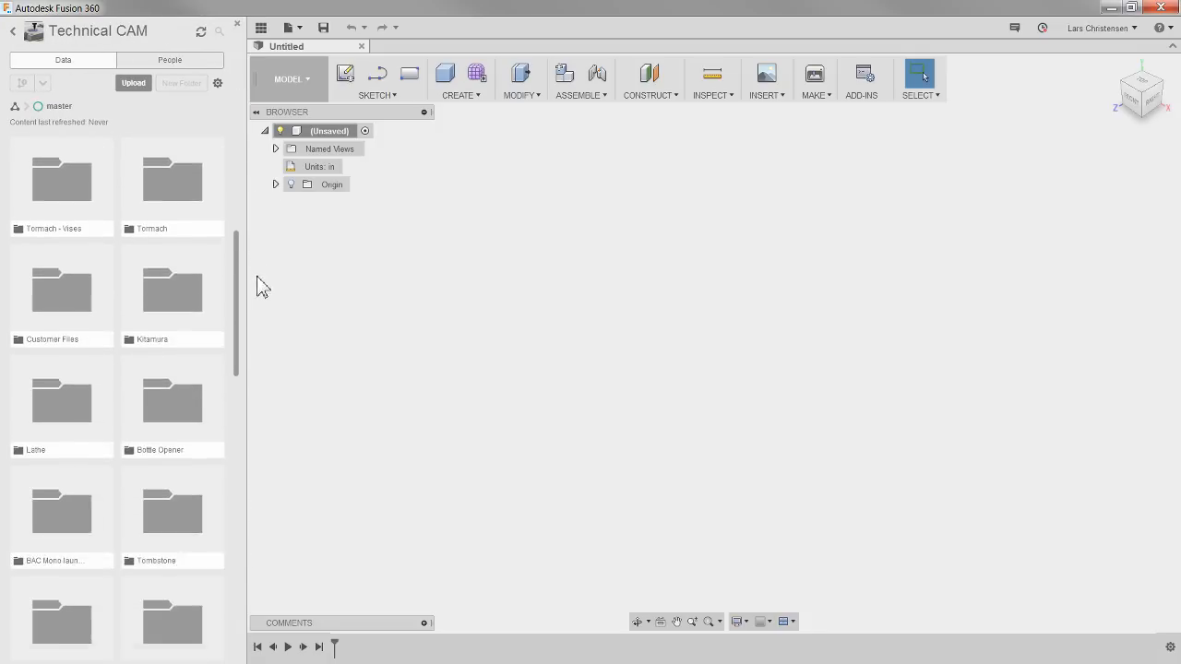
pyautogui.moveTo(257, 276); pyautogui.dragTo(259, 204)
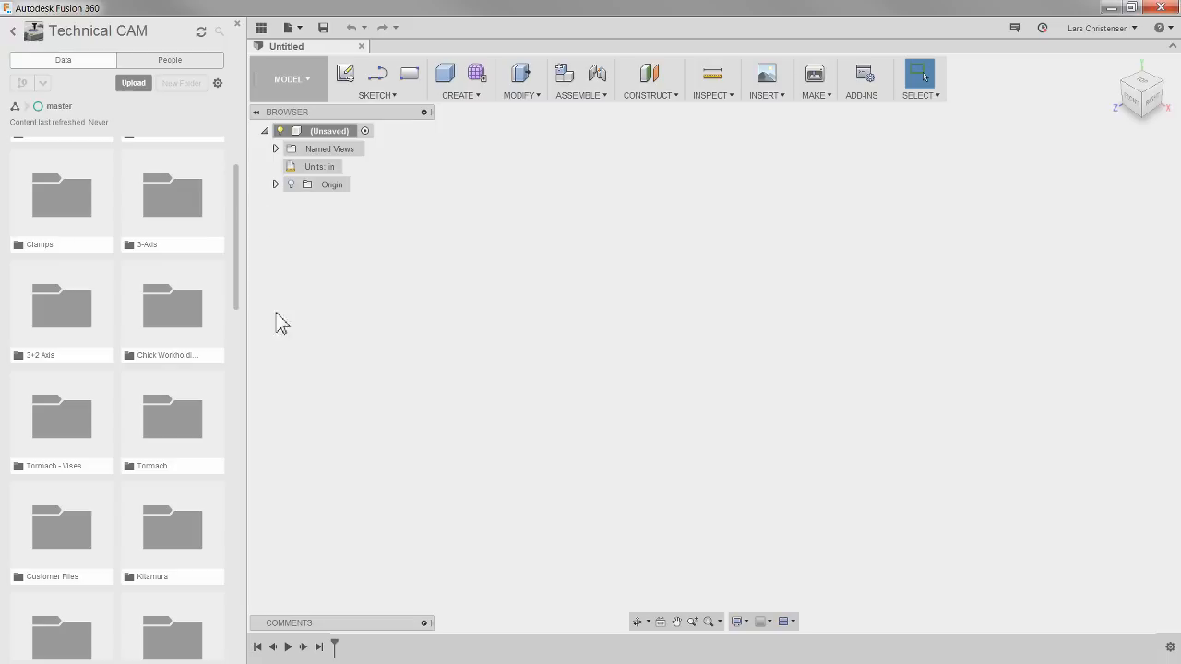
pyautogui.scroll(-2, 142, 393)
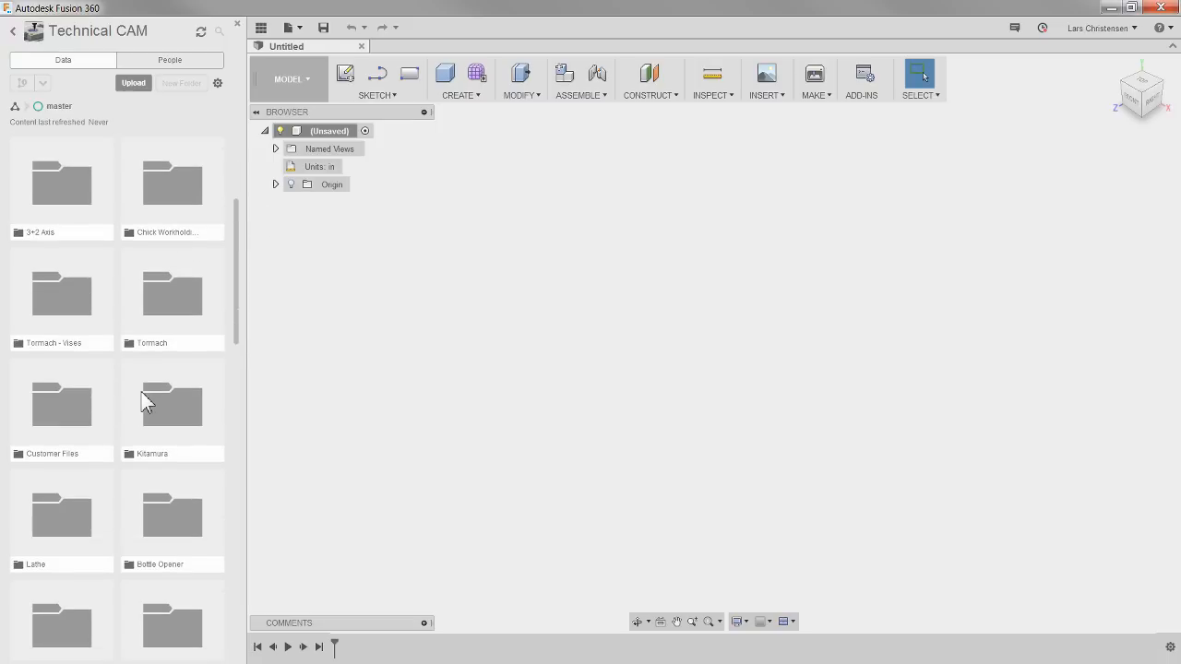
pyautogui.scroll(4, 118, 420)
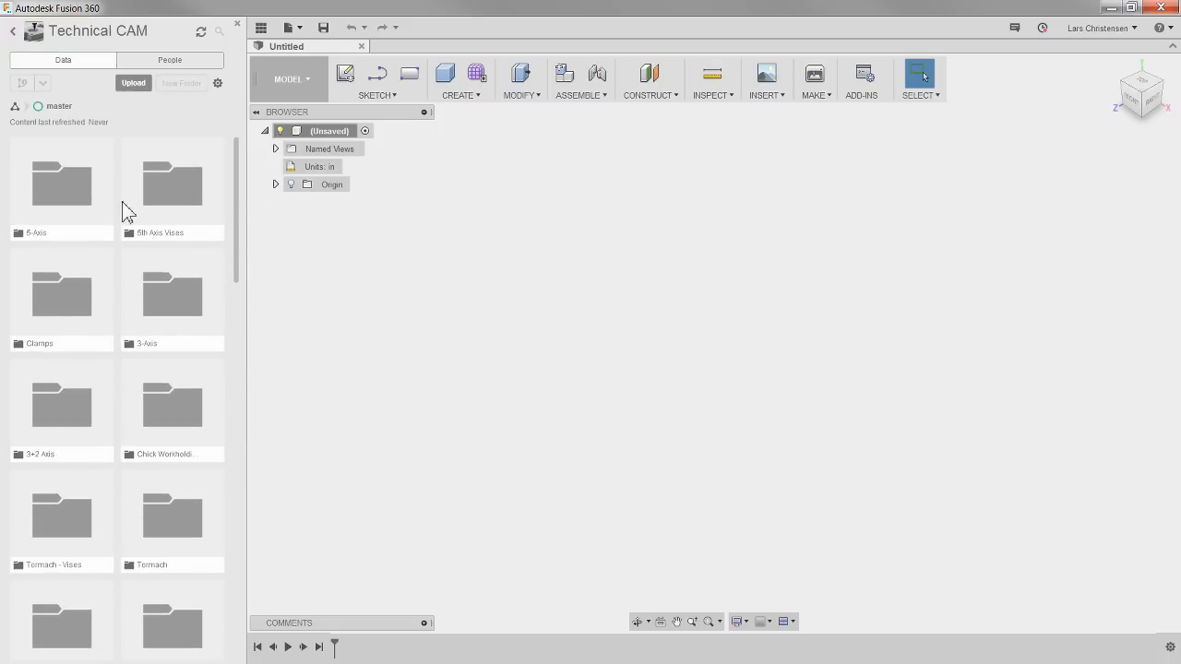
pyautogui.scroll(-3, 129, 433)
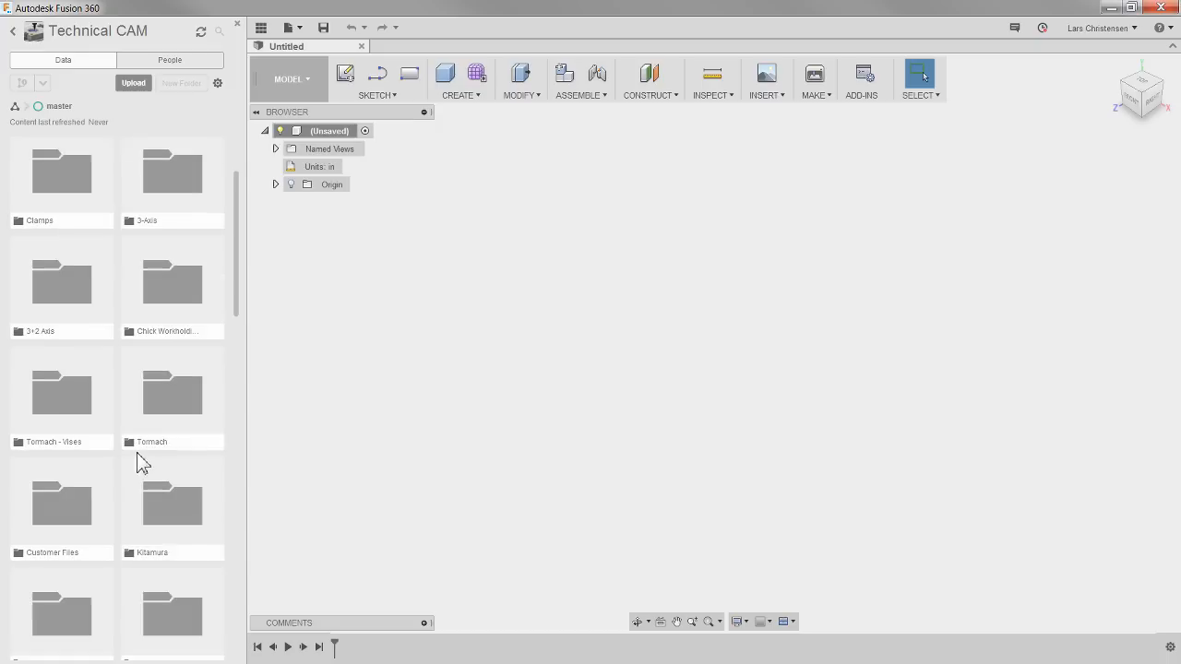
pyautogui.scroll(-3, 140, 468)
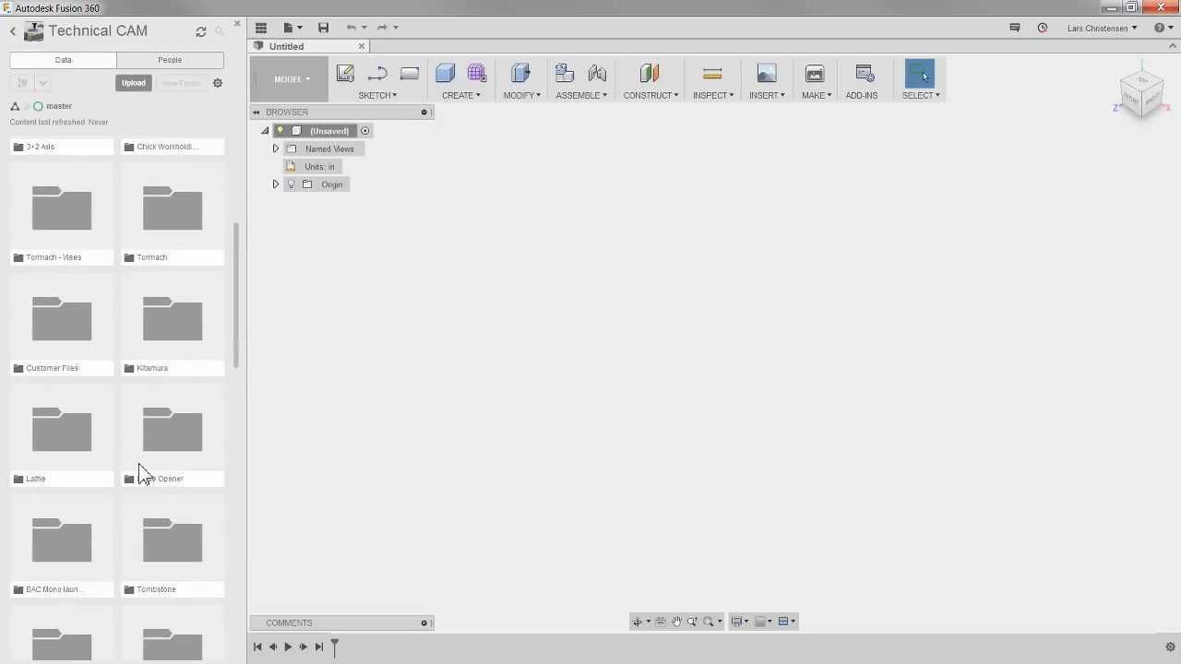
pyautogui.scroll(-2, 139, 466)
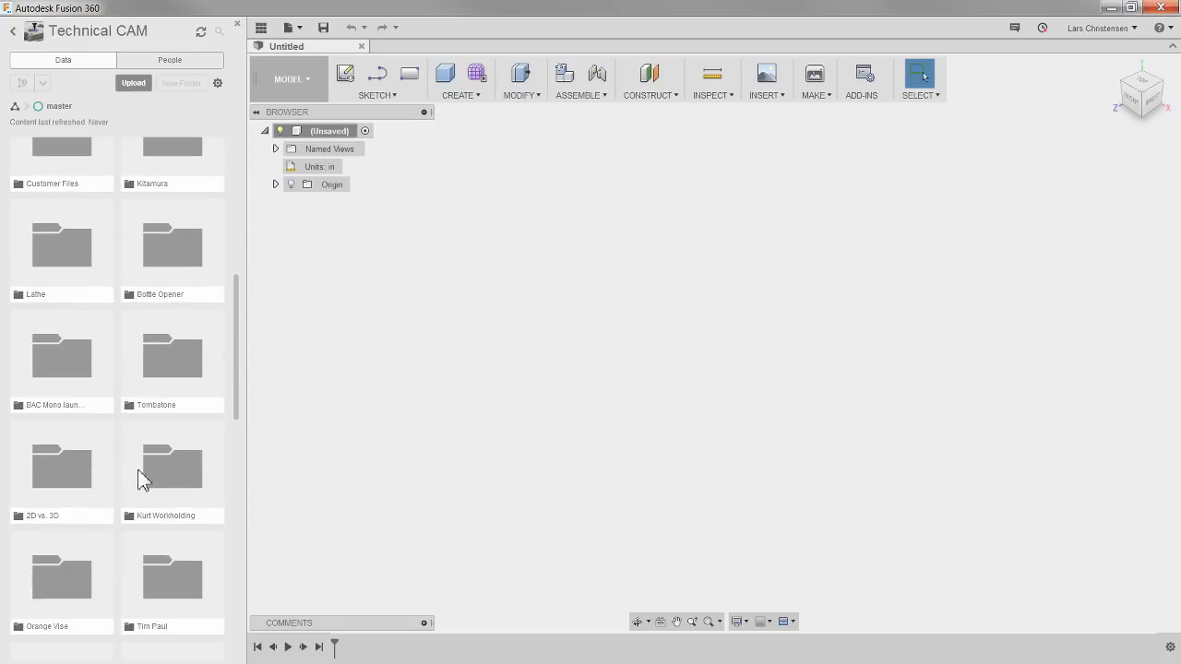
pyautogui.scroll(-2, 138, 479)
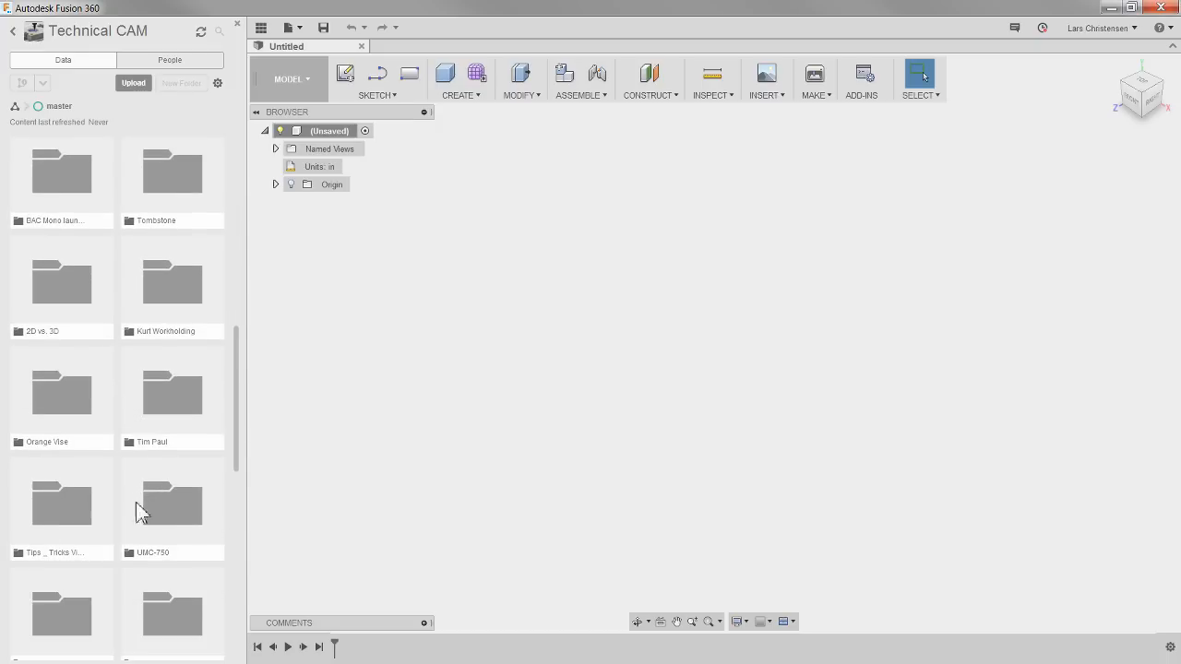
pyautogui.scroll(6, 137, 415)
pyautogui.scroll(2, 137, 424)
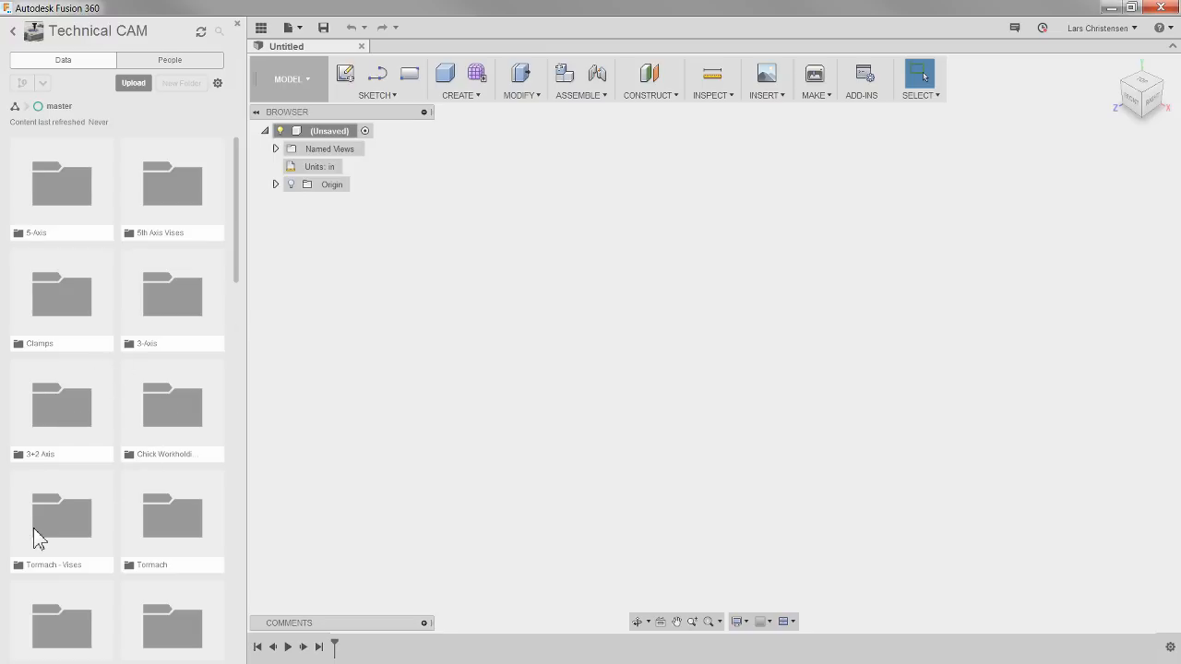
pyautogui.click(168, 303)
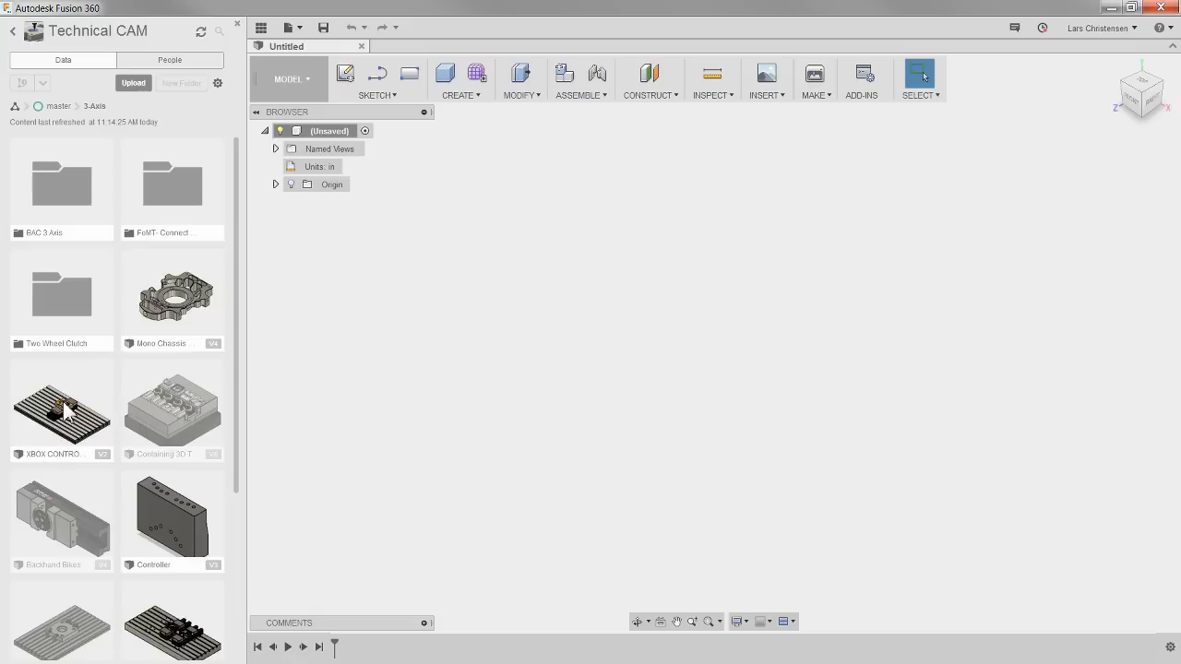
pyautogui.scroll(-3, 129, 440)
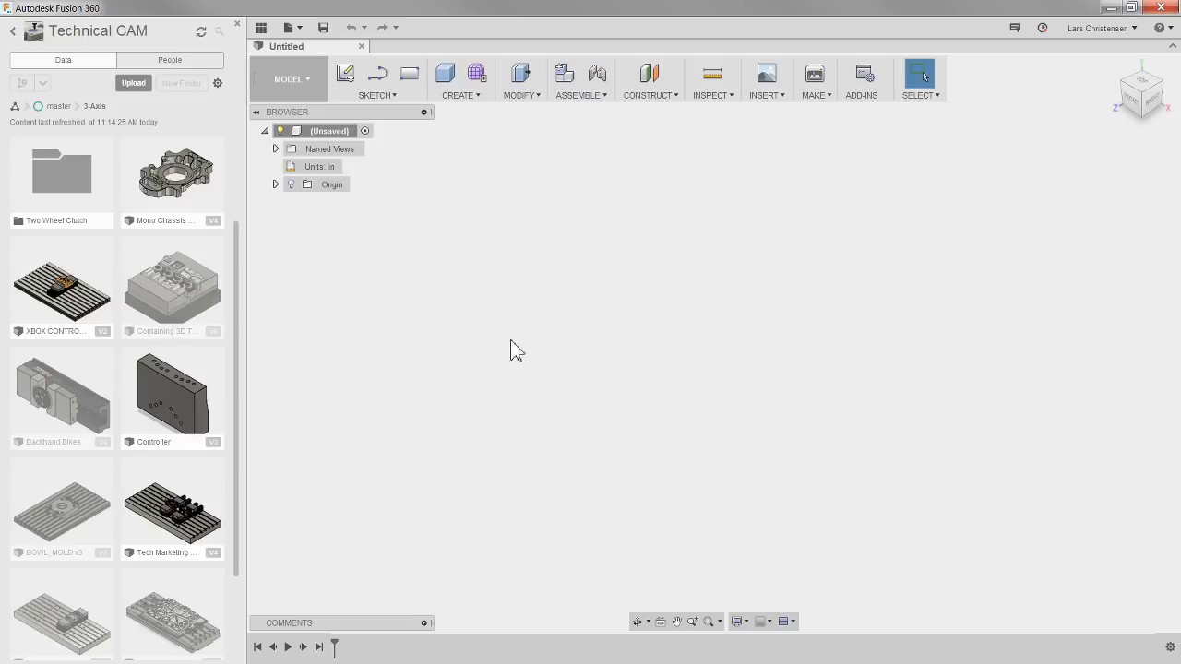
# Examine the general CAM preferences, including the cloud libraries option, and close them without changes.
pyautogui.click(1070, 32)
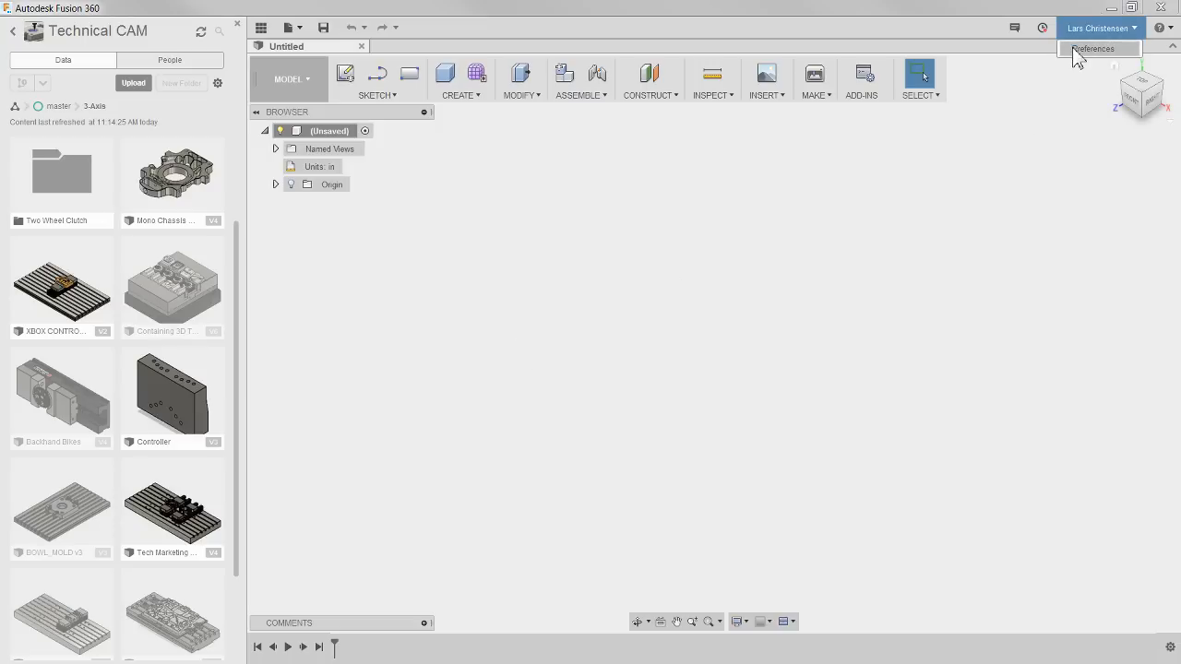
pyautogui.click(1075, 51)
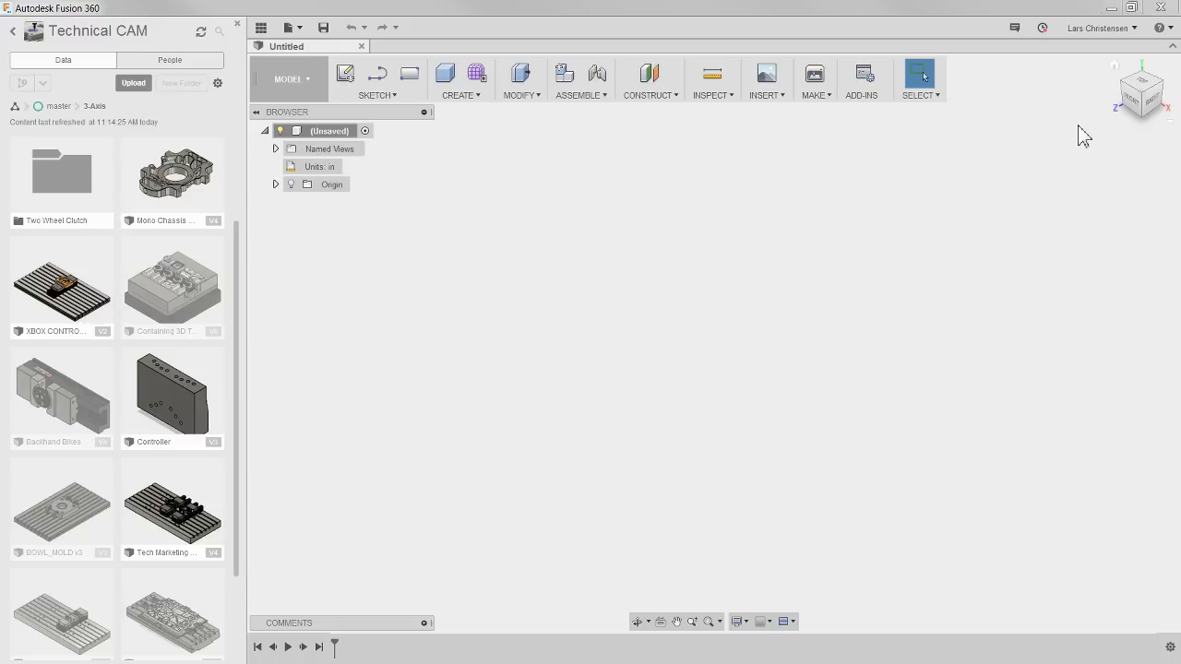
pyautogui.click(1115, 28)
pyautogui.click(1094, 42)
pyautogui.click(314, 196)
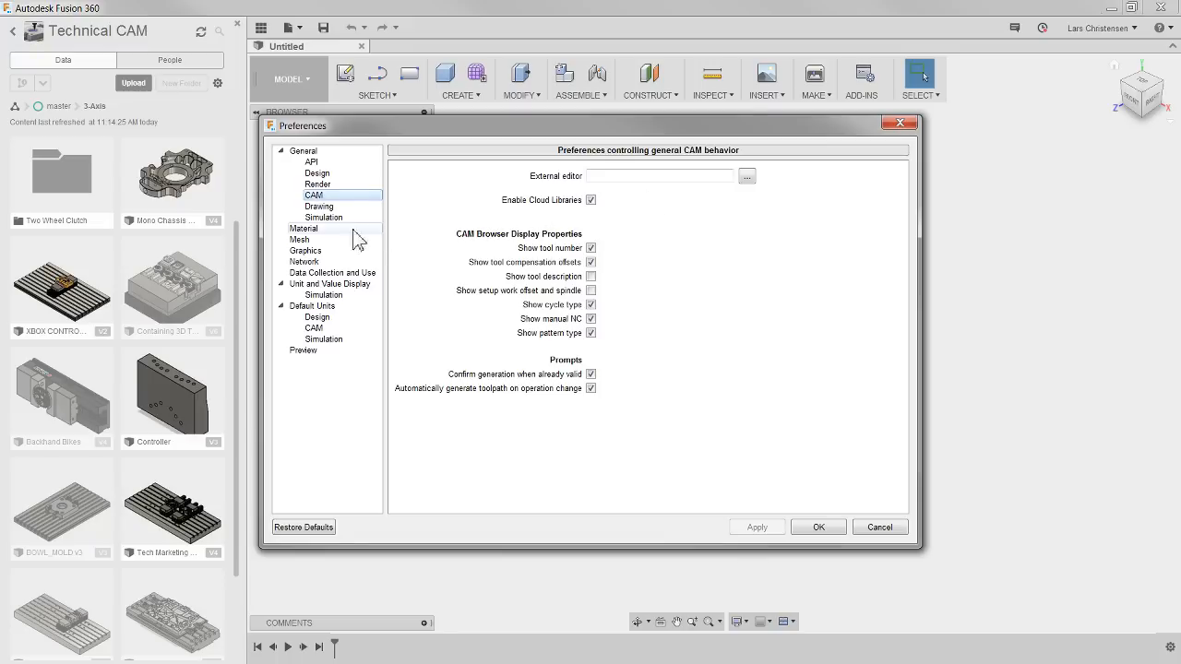
pyautogui.click(874, 528)
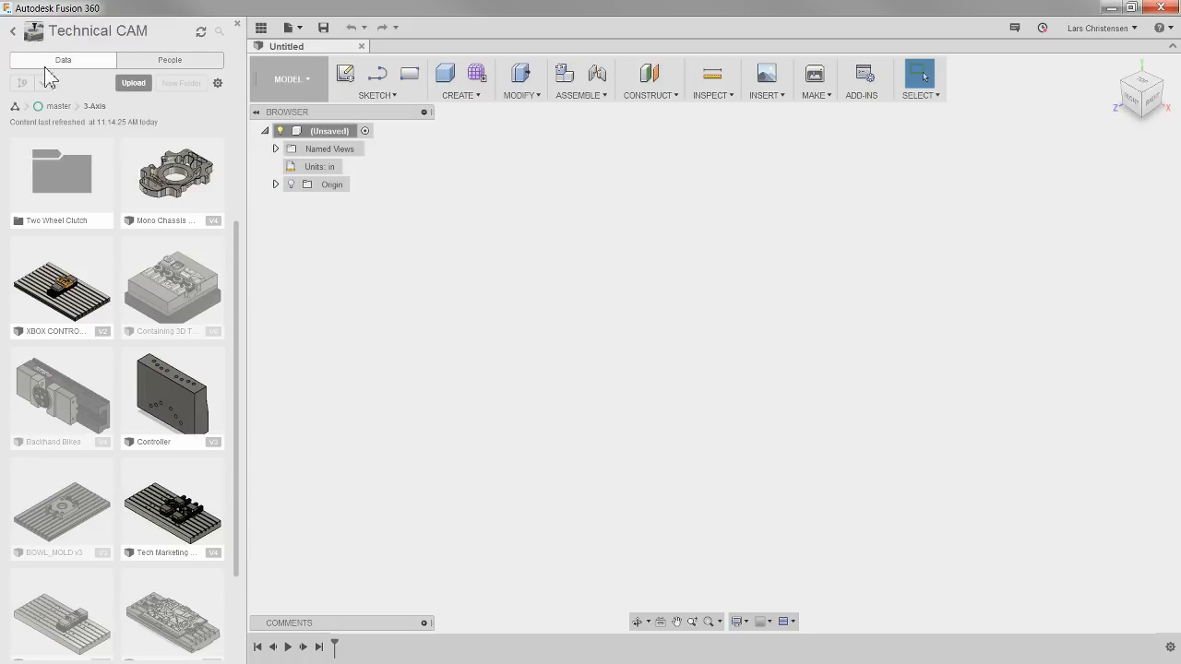
# Open the Assets library from the project list, examine its CAMTemplates folder and return to the project list.
pyautogui.click(12, 35)
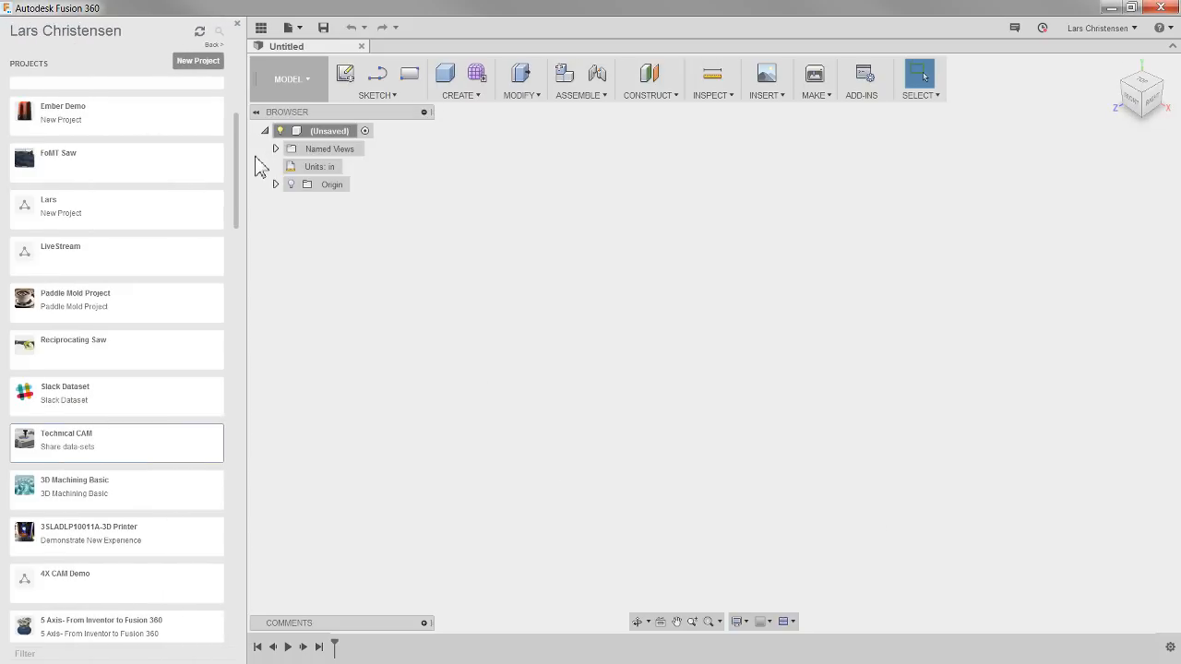
pyautogui.moveTo(236, 170); pyautogui.dragTo(224, 593)
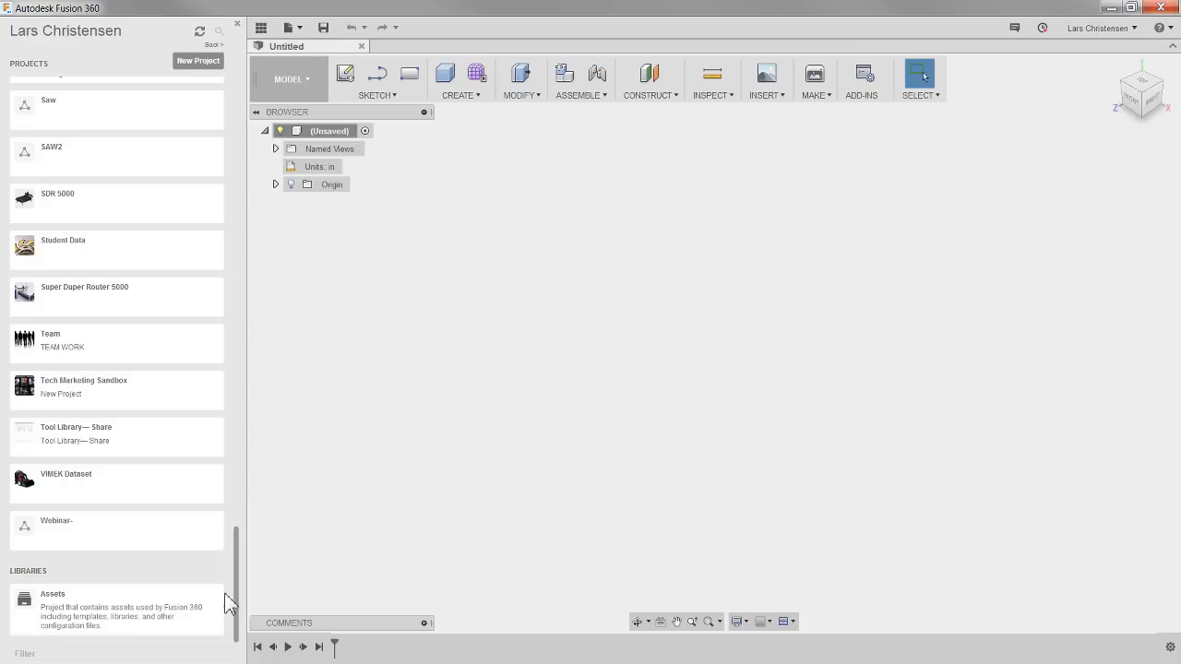
pyautogui.click(104, 609)
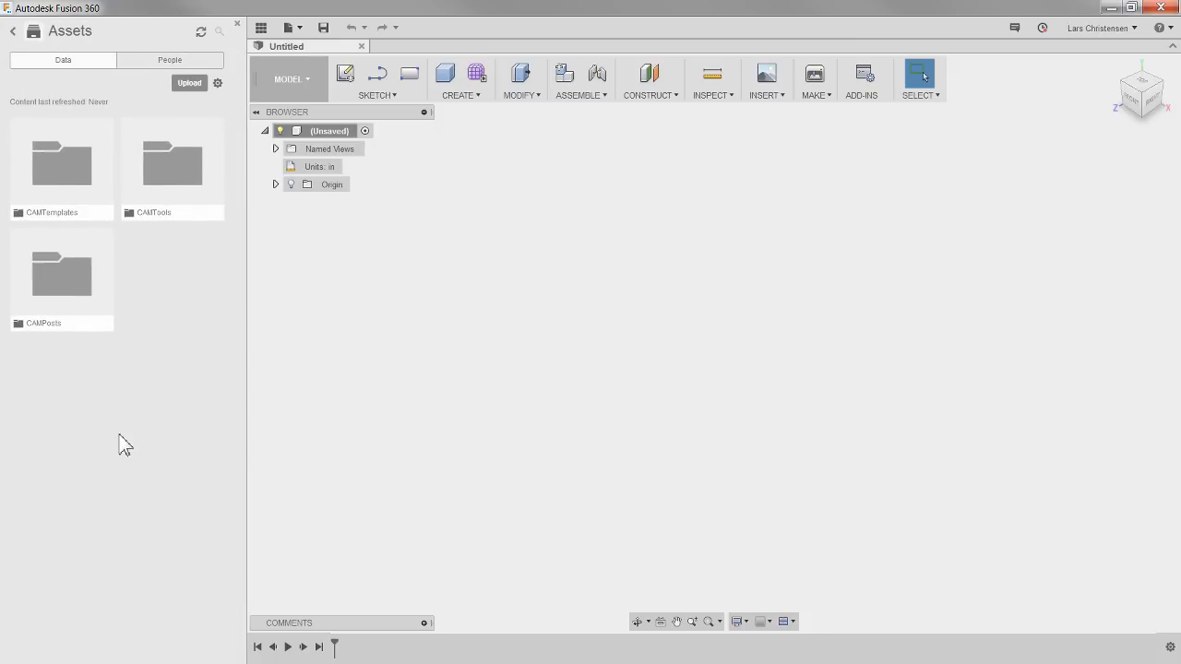
pyautogui.doubleClick(50, 167)
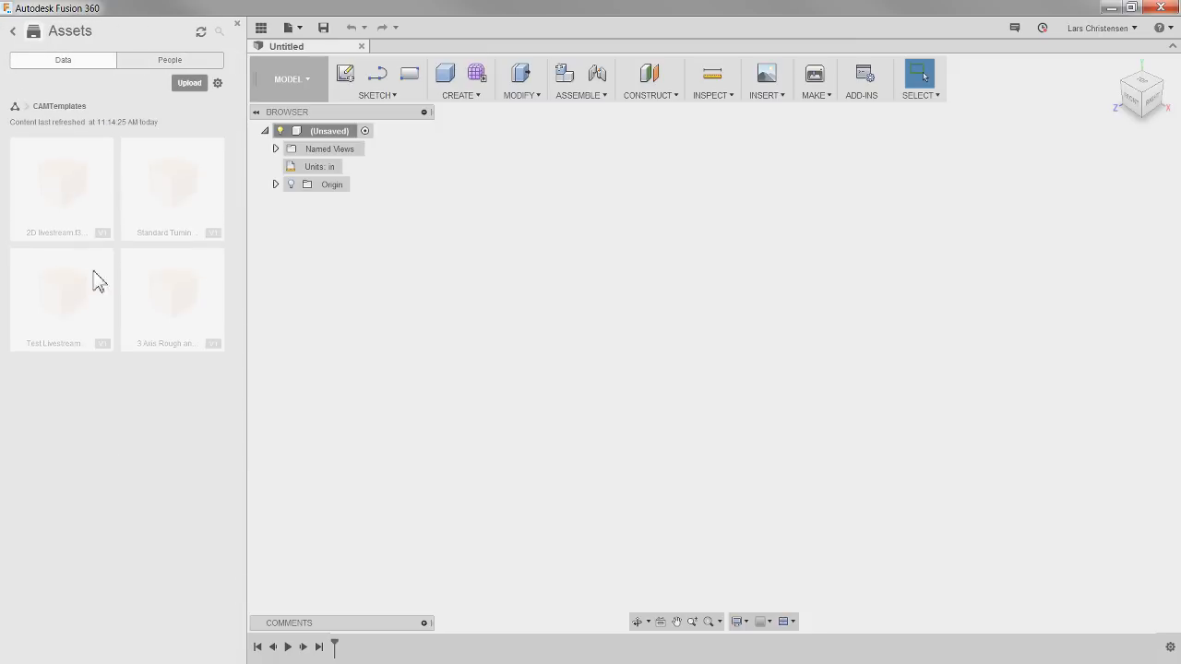
pyautogui.click(13, 32)
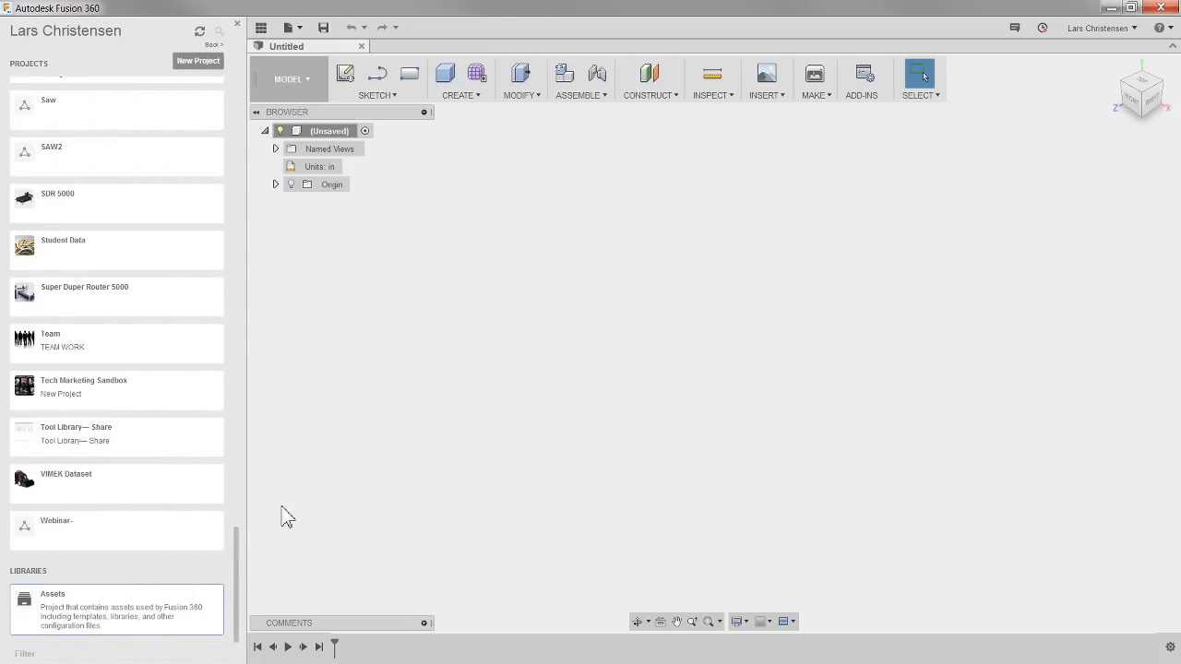
# Switch to the CAM workspace and open the tool library.
pyautogui.click(287, 83)
pyautogui.click(277, 269)
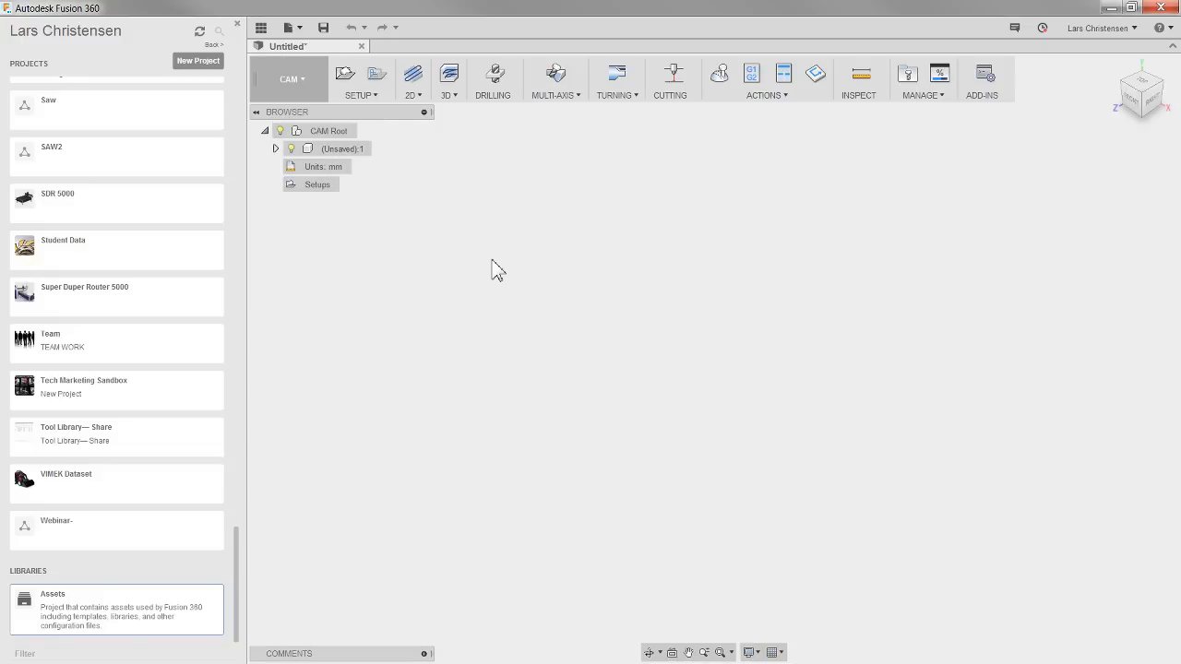
pyautogui.click(905, 79)
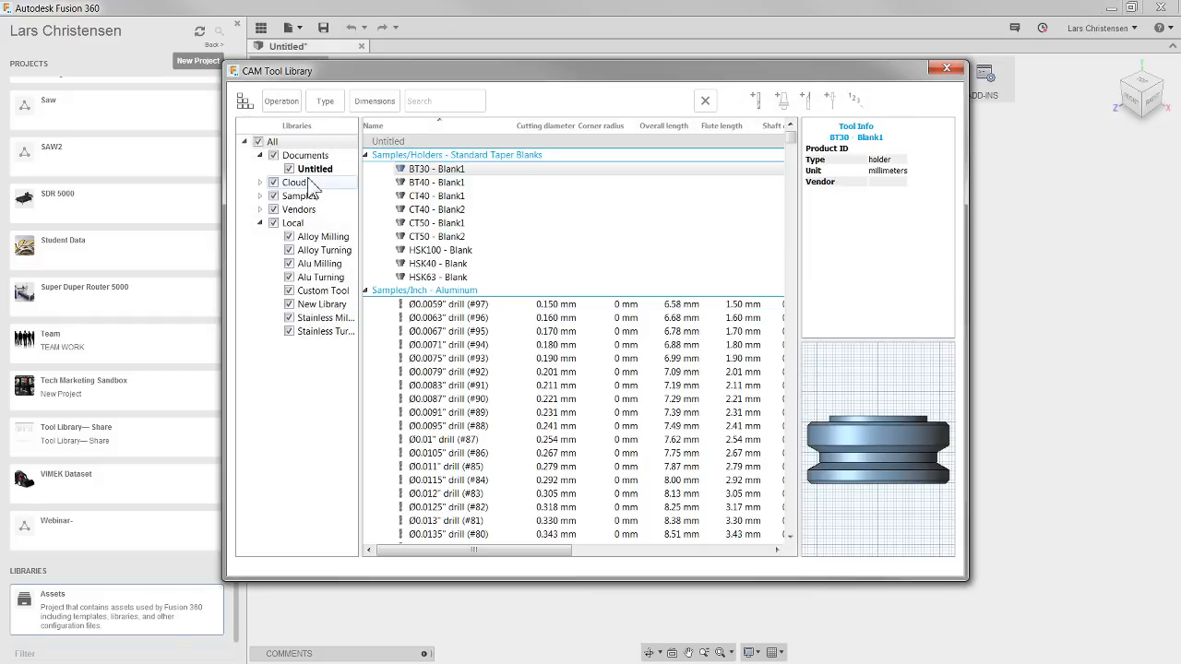
# Expand the Cloud libraries, examine the 1/4" flat, 1/4" spot drill and 1/2" flat tools stored there, and close the tool library.
pyautogui.click(294, 183)
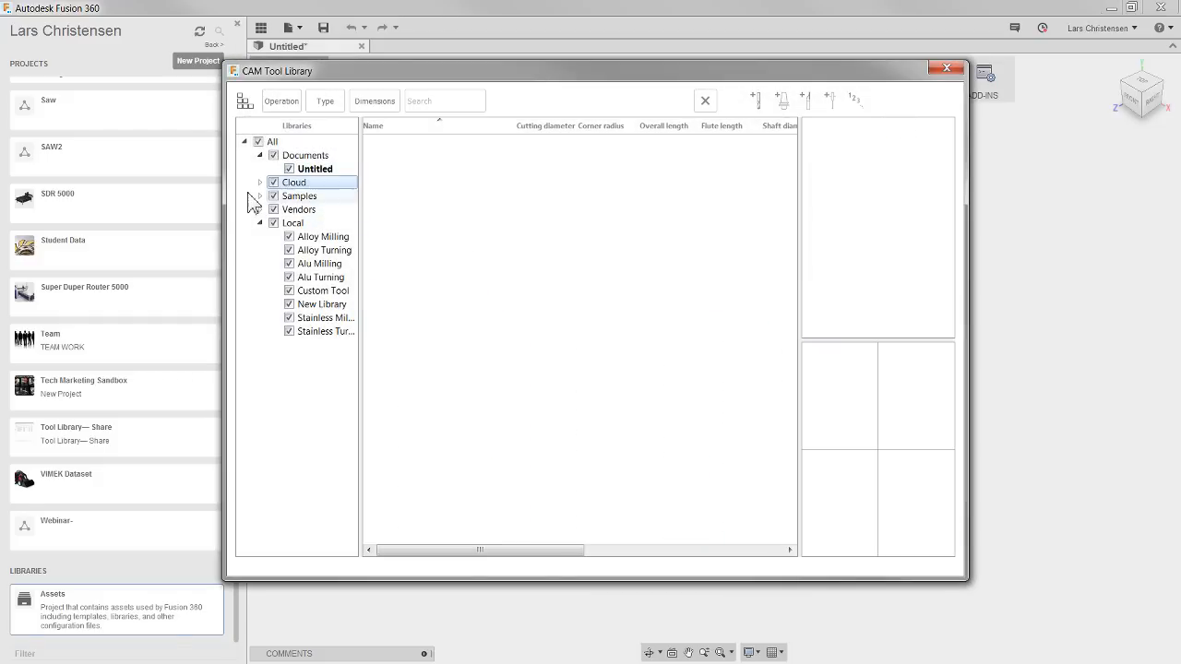
pyautogui.click(262, 183)
pyautogui.click(318, 196)
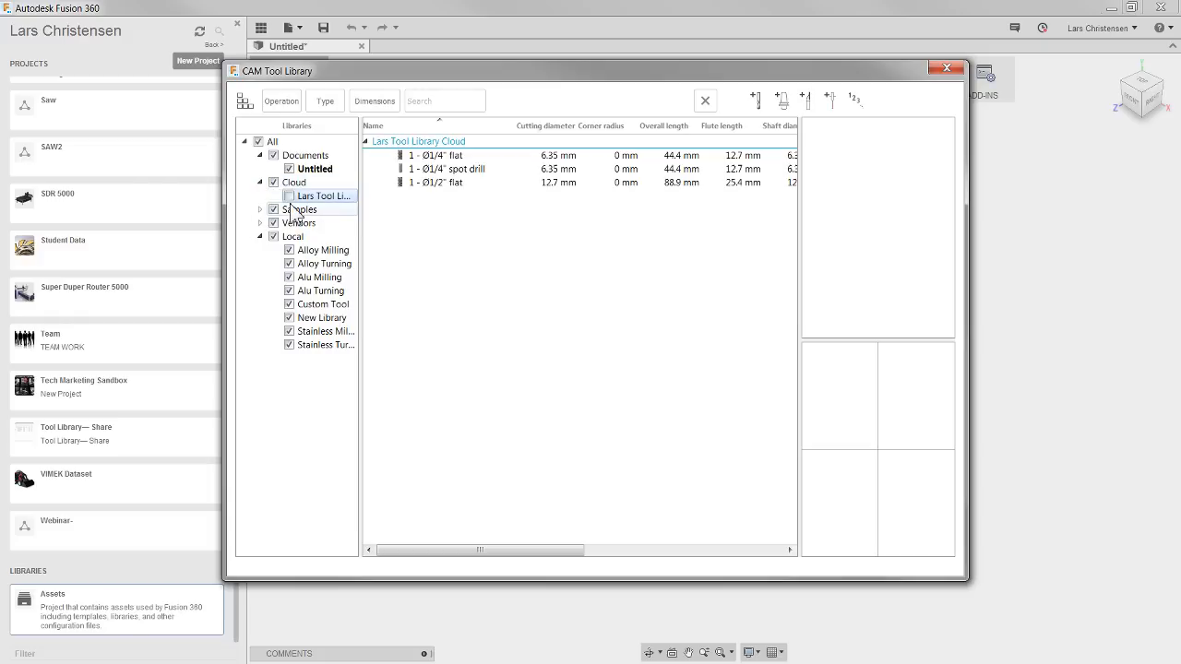
pyautogui.click(289, 196)
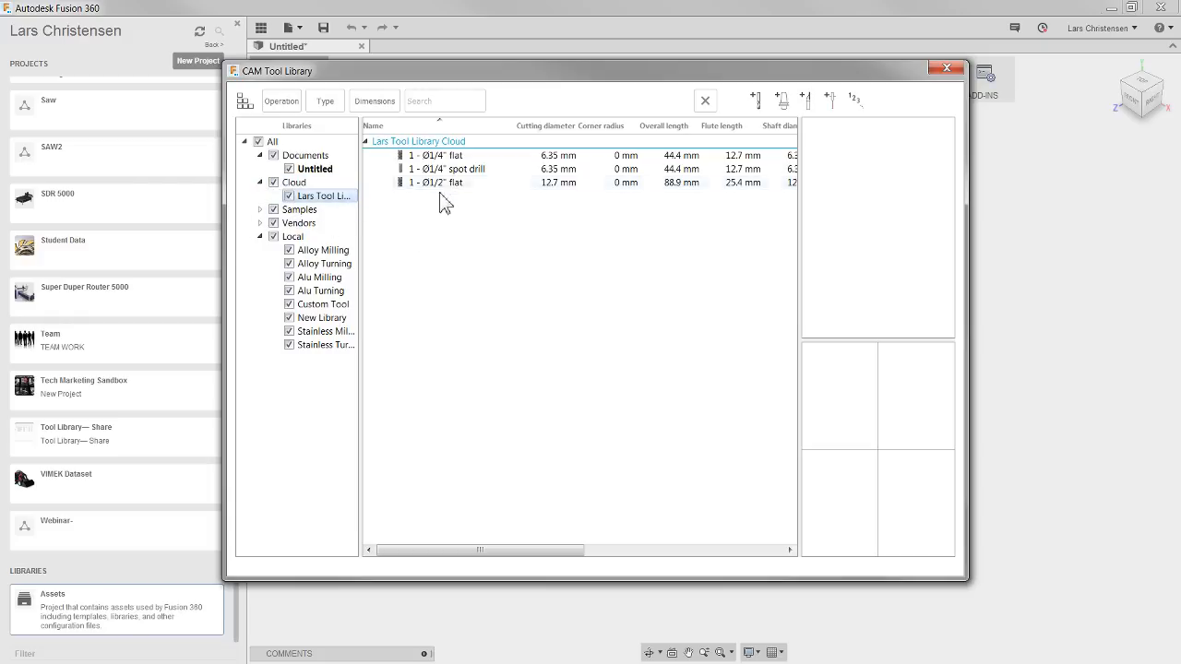
pyautogui.click(441, 155)
pyautogui.click(441, 170)
pyautogui.click(442, 183)
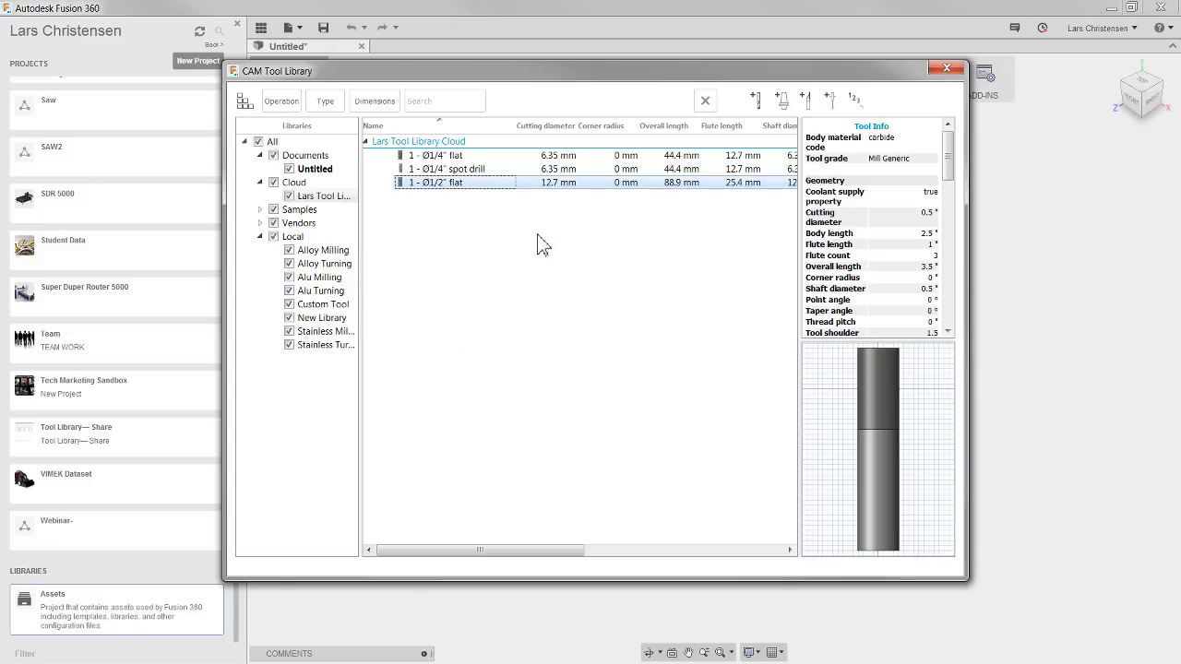
pyautogui.click(947, 68)
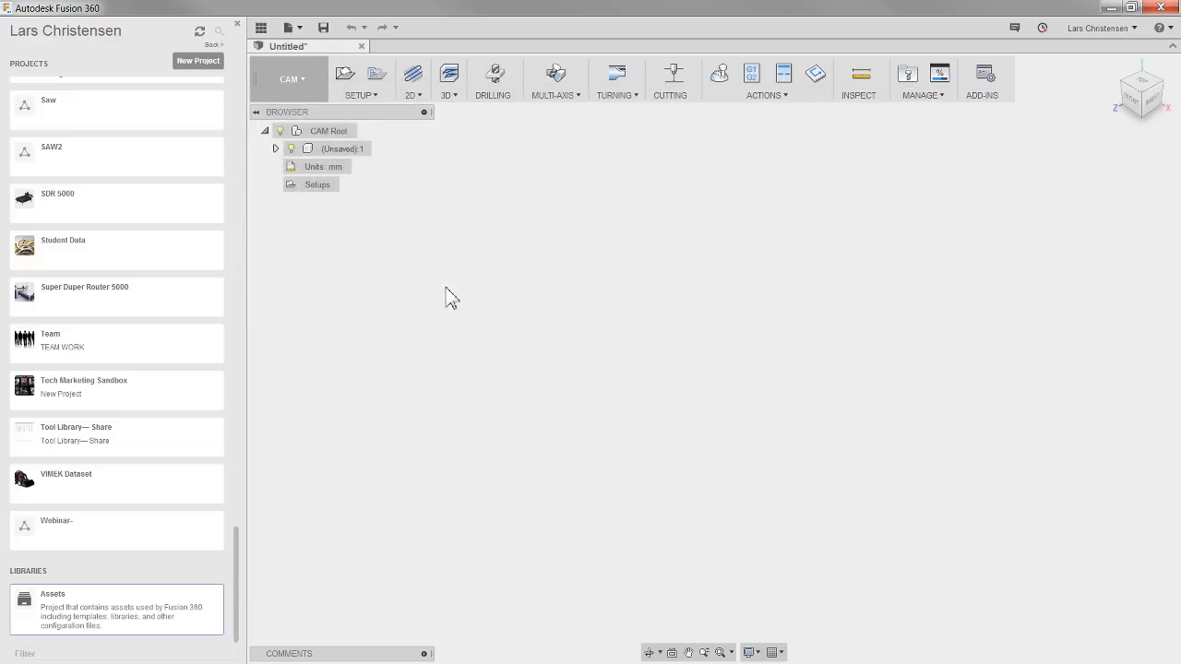
# Return to the Model workspace and check the job status again.
pyautogui.click(301, 74)
pyautogui.click(286, 120)
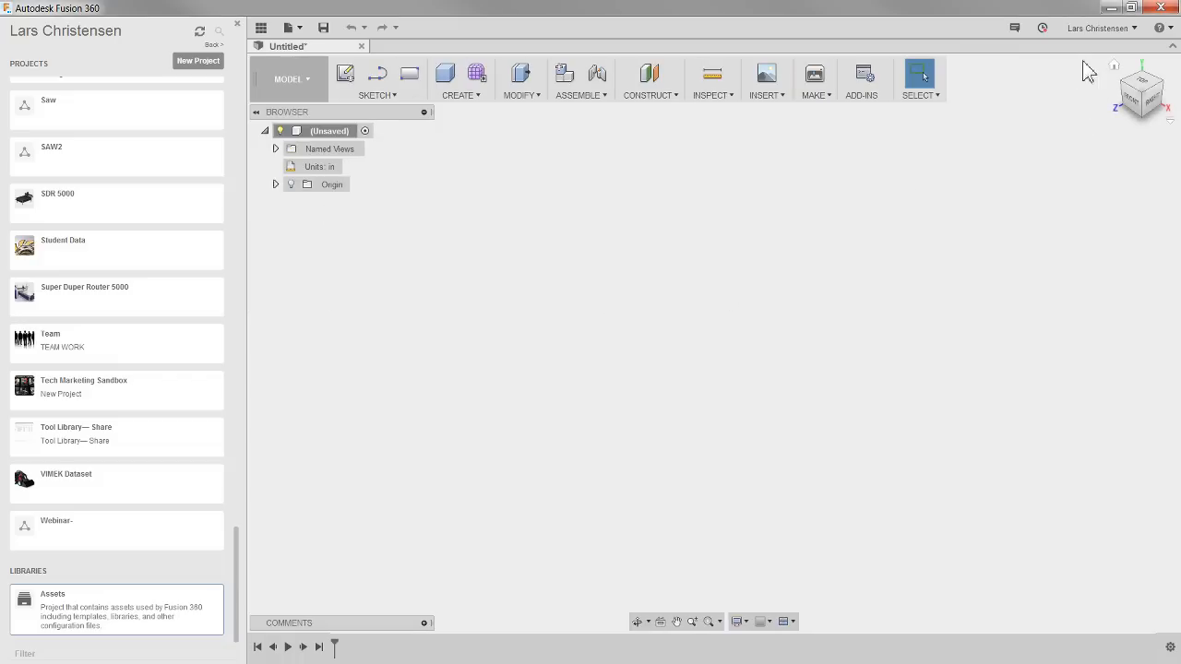
pyautogui.click(1043, 28)
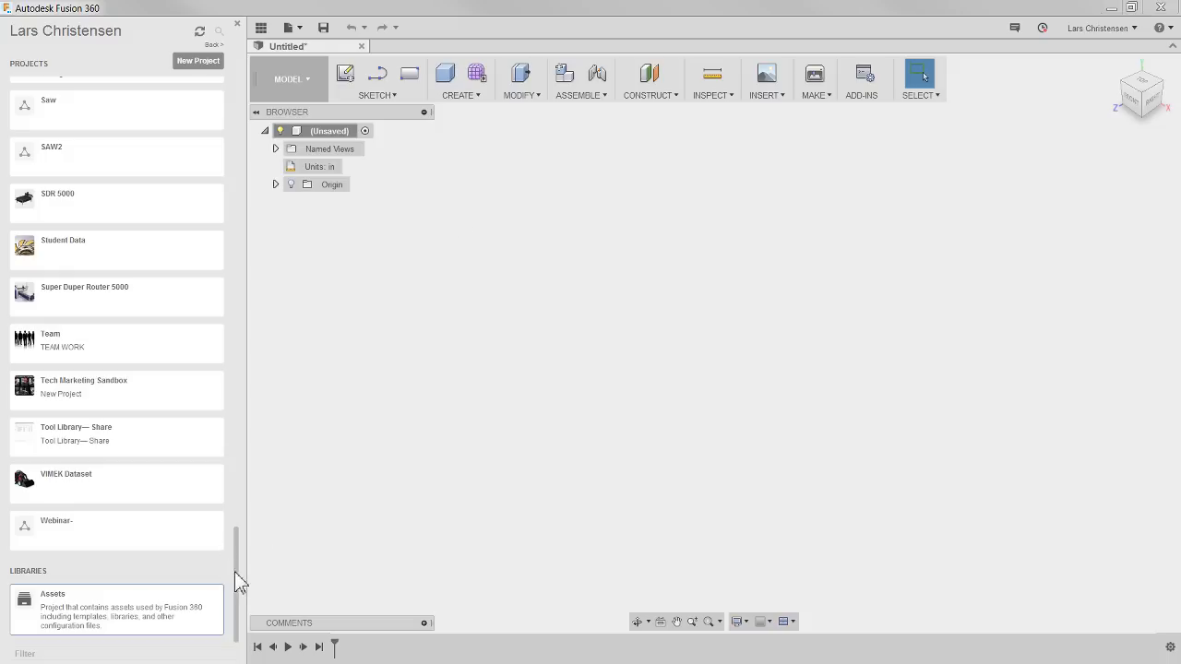
pyautogui.moveTo(238, 574); pyautogui.dragTo(232, 85)
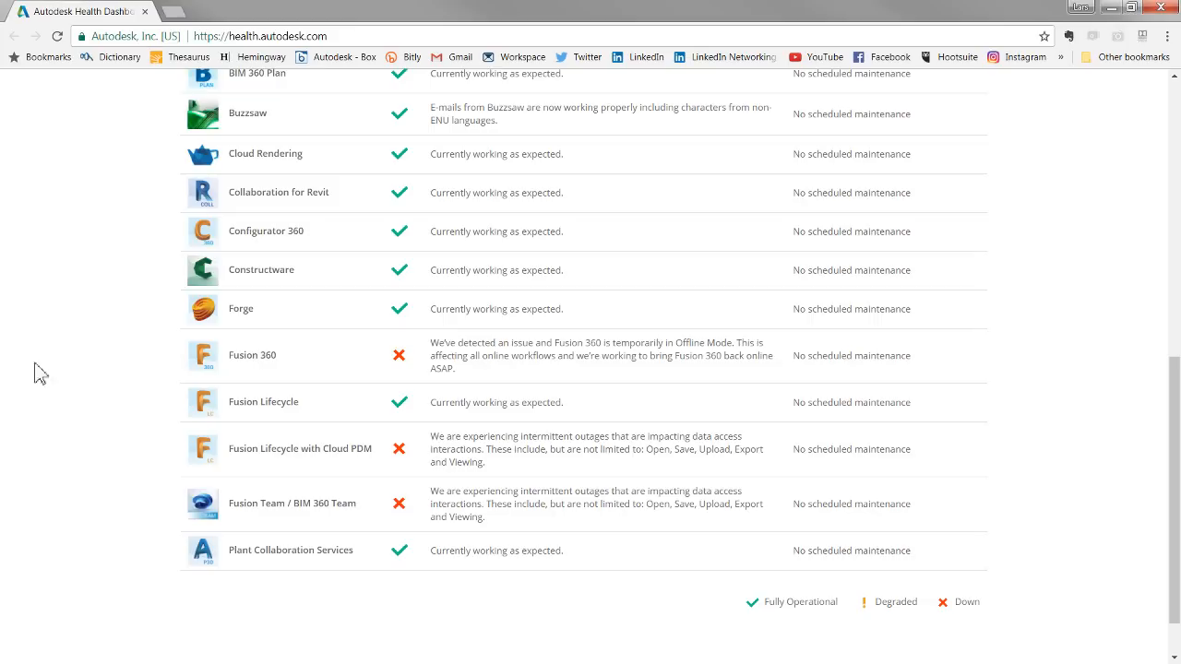
# Search the web for "impeller blade" images in the browser and enlarge the photo of the metal impeller with many curved blades.
pyautogui.click(405, 40)
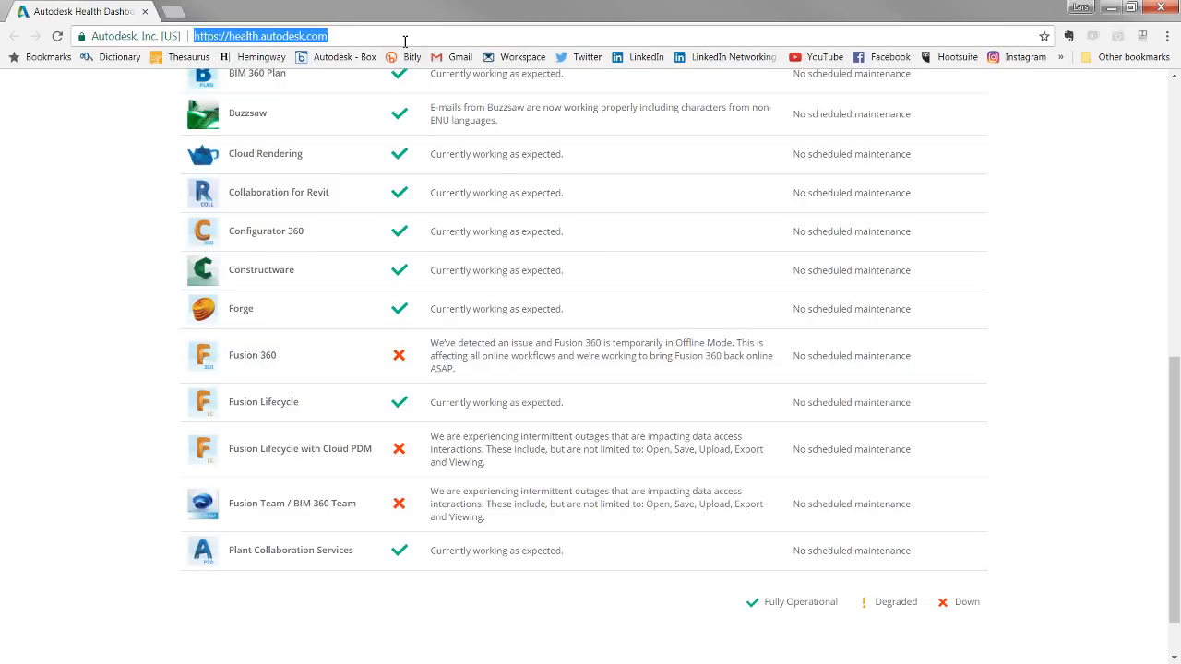
pyautogui.write('impeller')
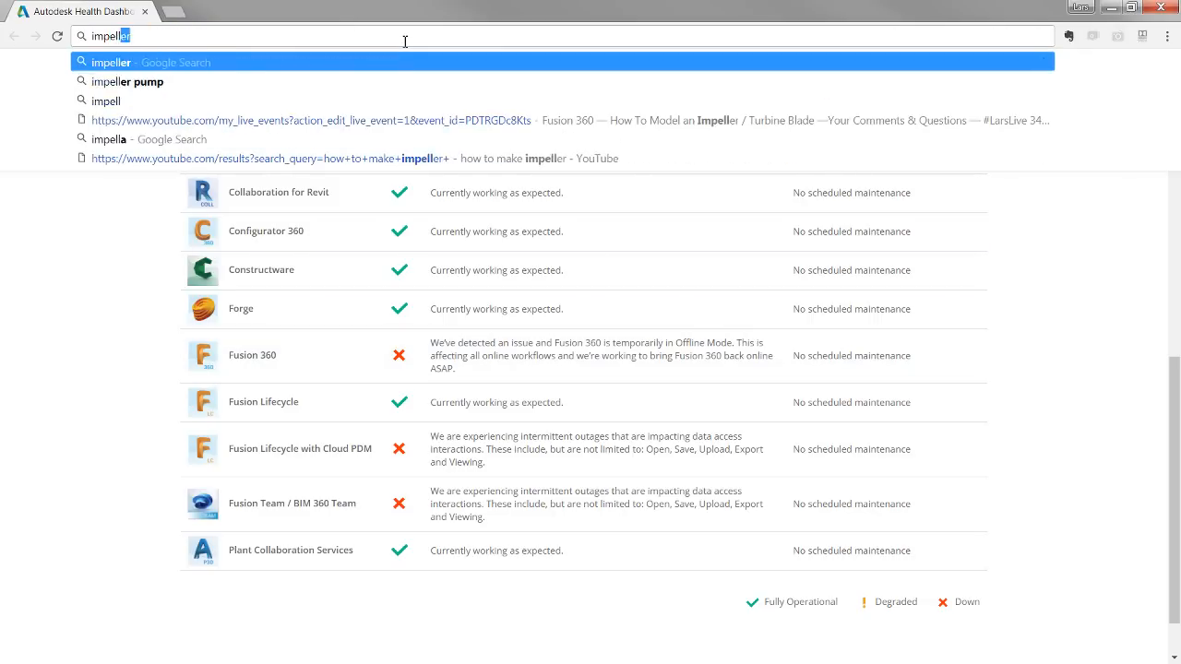
pyautogui.write(' blade')
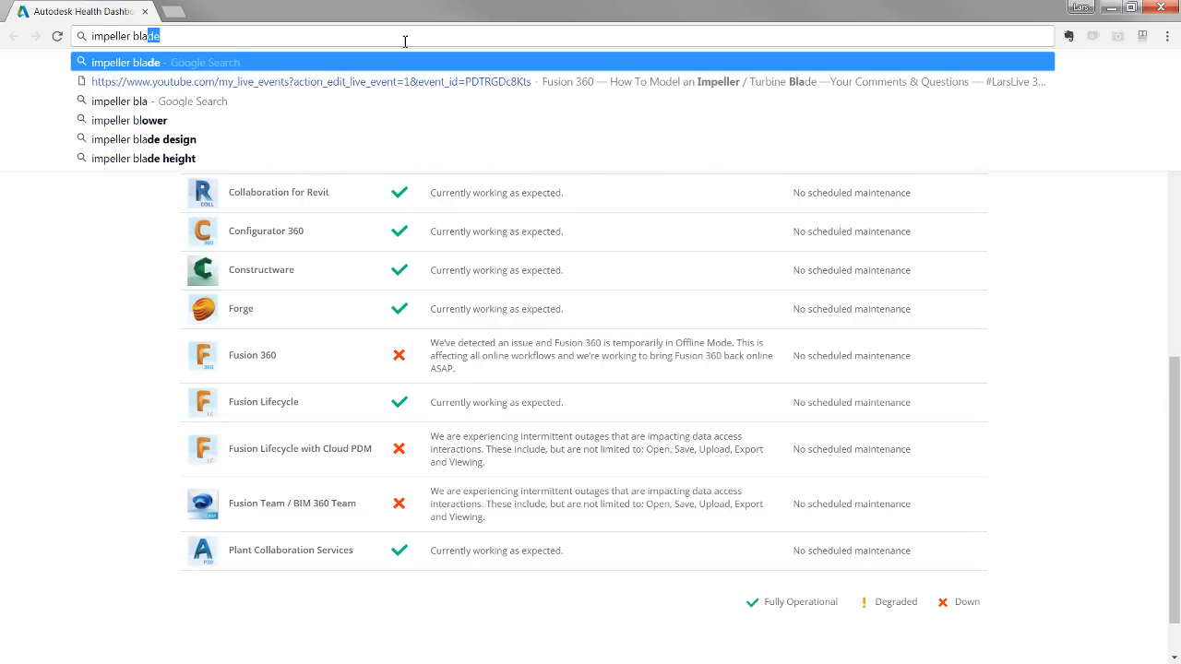
pyautogui.press('Return')
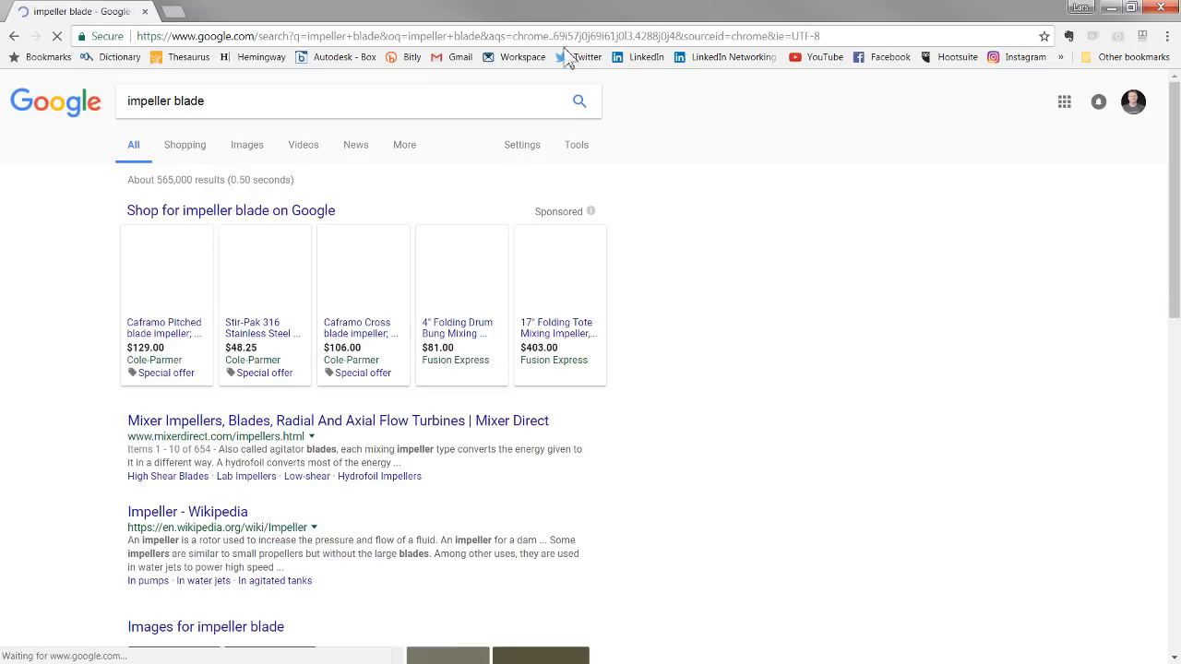
pyautogui.click(250, 155)
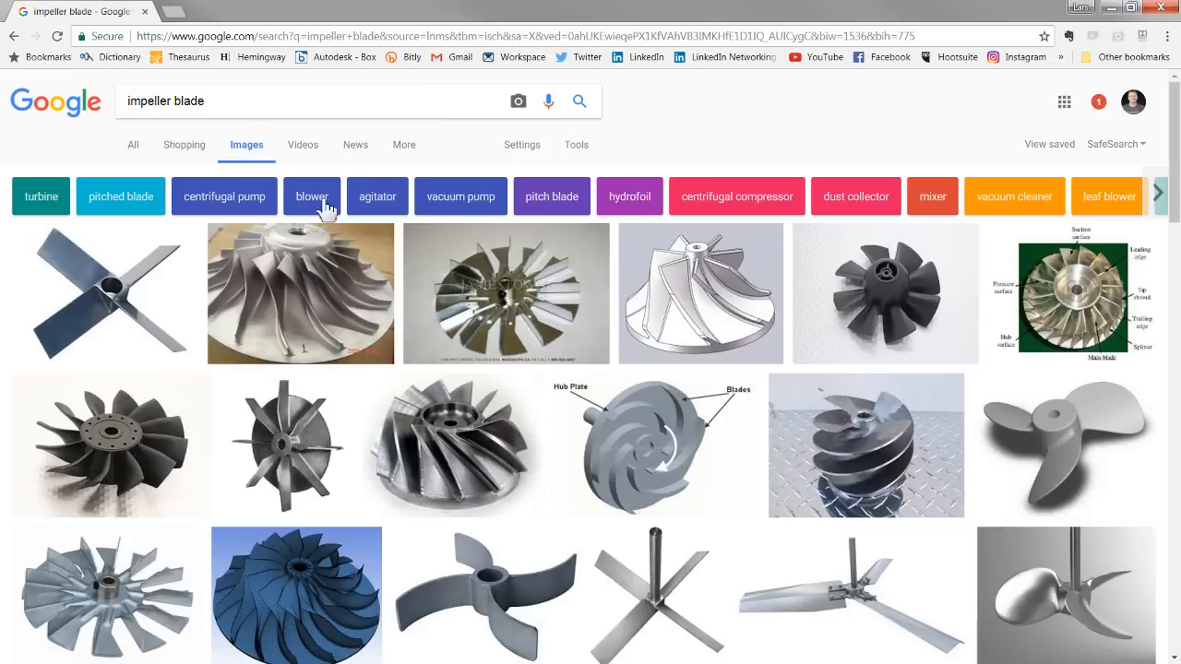
pyautogui.click(323, 293)
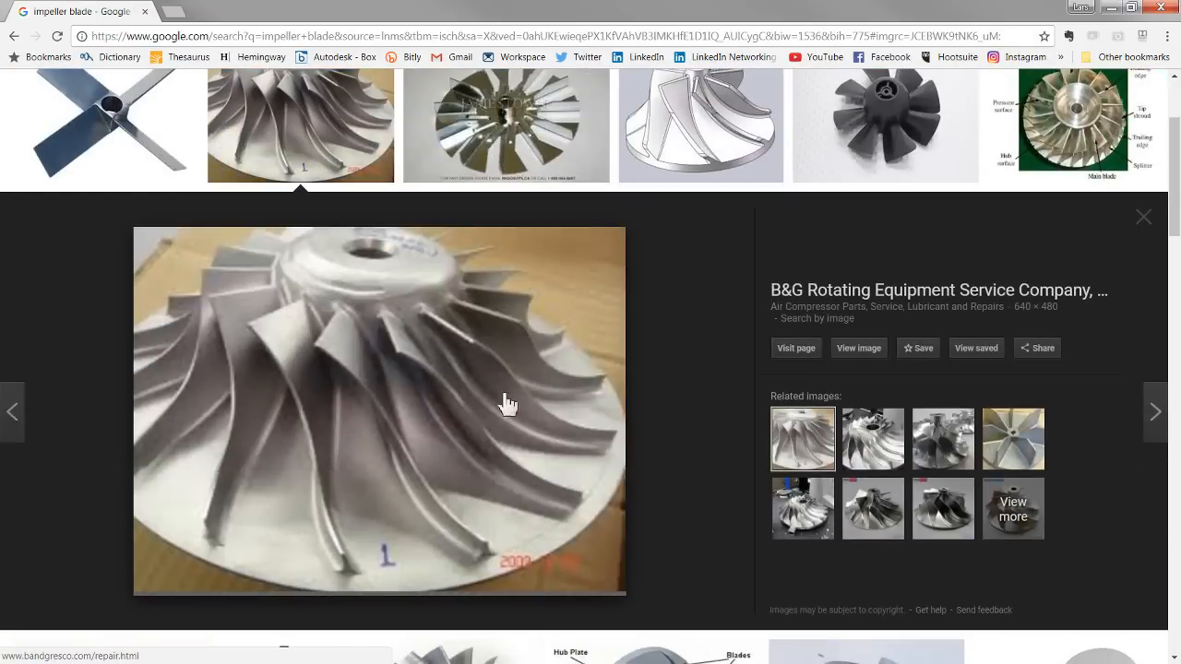
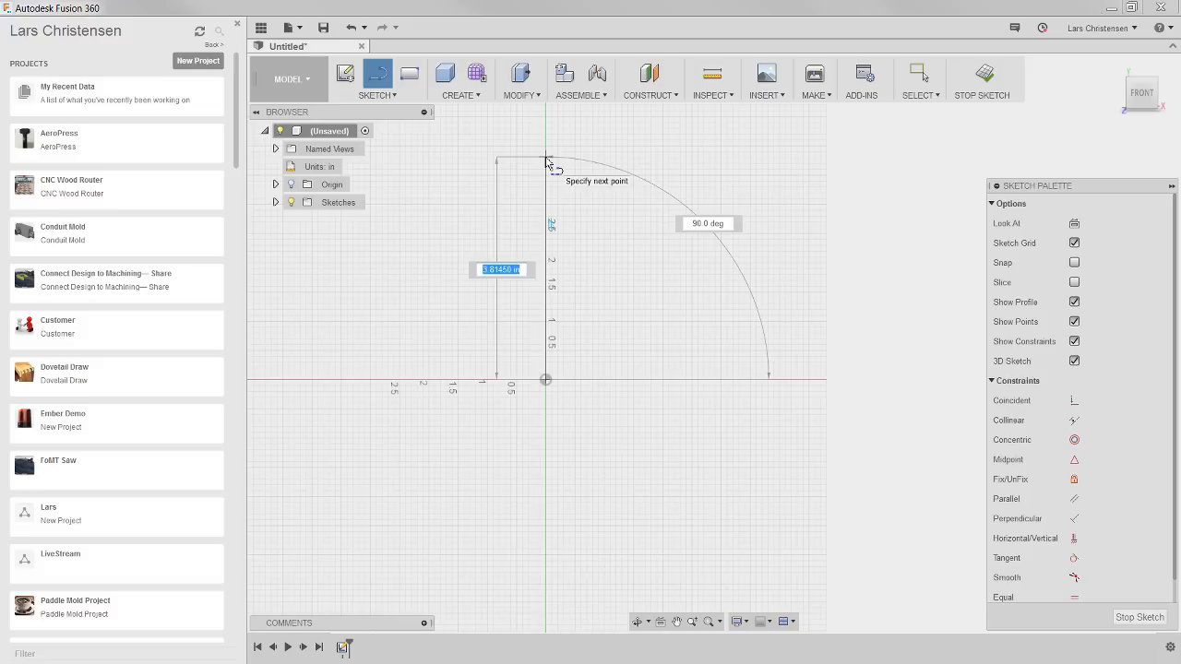
# Draw a 4 in vertical line up from the origin and a 0.5 in horizontal line from its upper end.
pyautogui.write('4')
pyautogui.press('Return')
pyautogui.press('Escape')
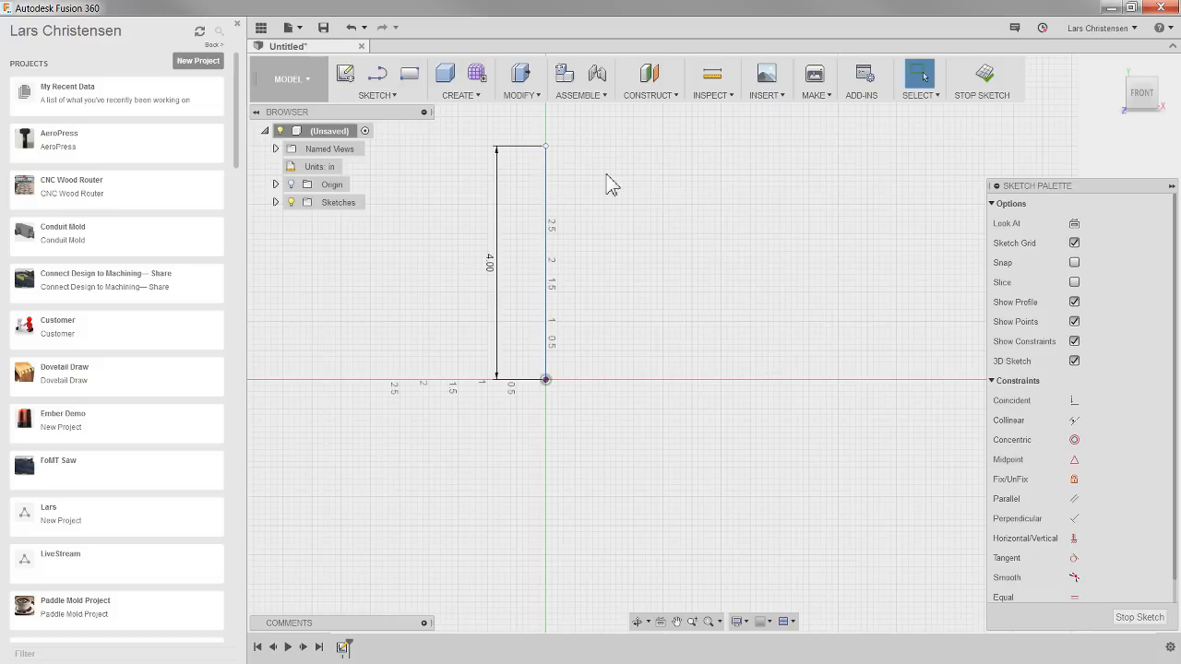
pyautogui.press('l')
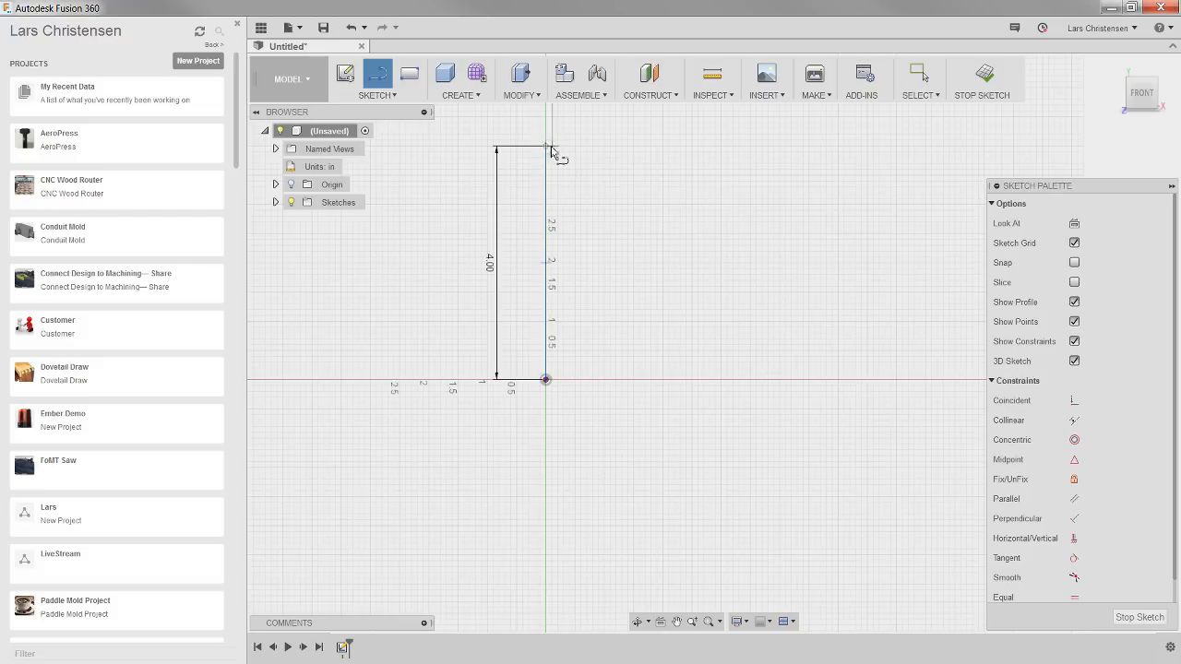
pyautogui.click(547, 146)
pyautogui.write('.5')
pyautogui.press('Return')
pyautogui.press('Escape')
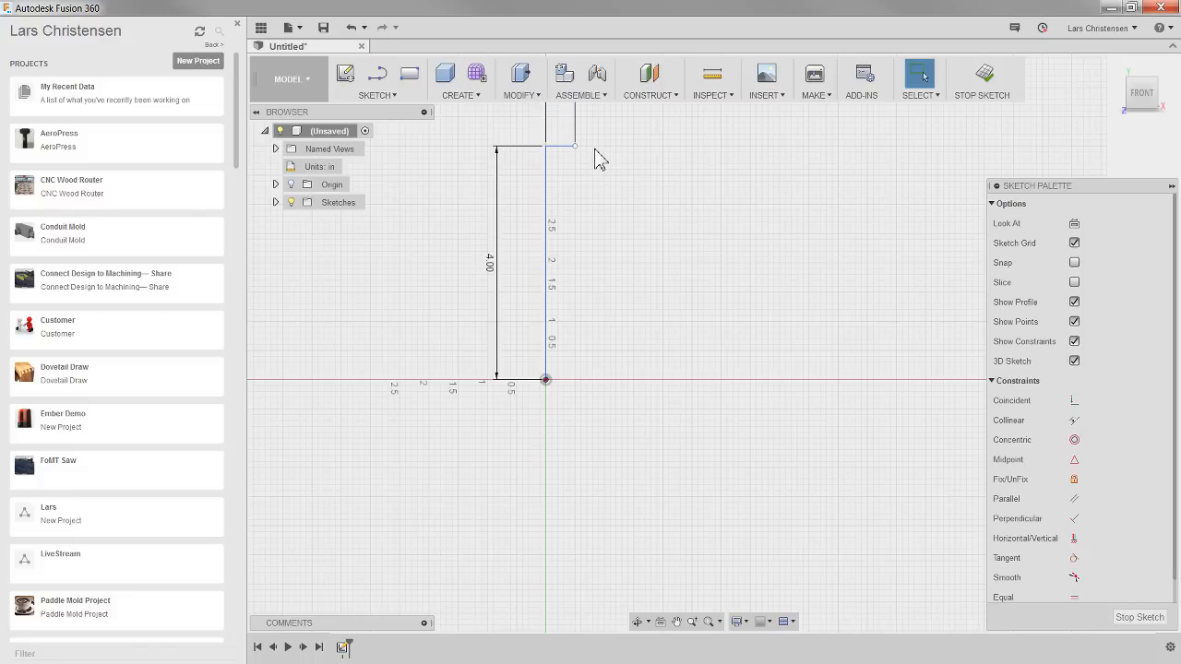
# Complete the L-shaped profile with lines running down, outward and down again, closing it back at the origin.
pyautogui.press('l')
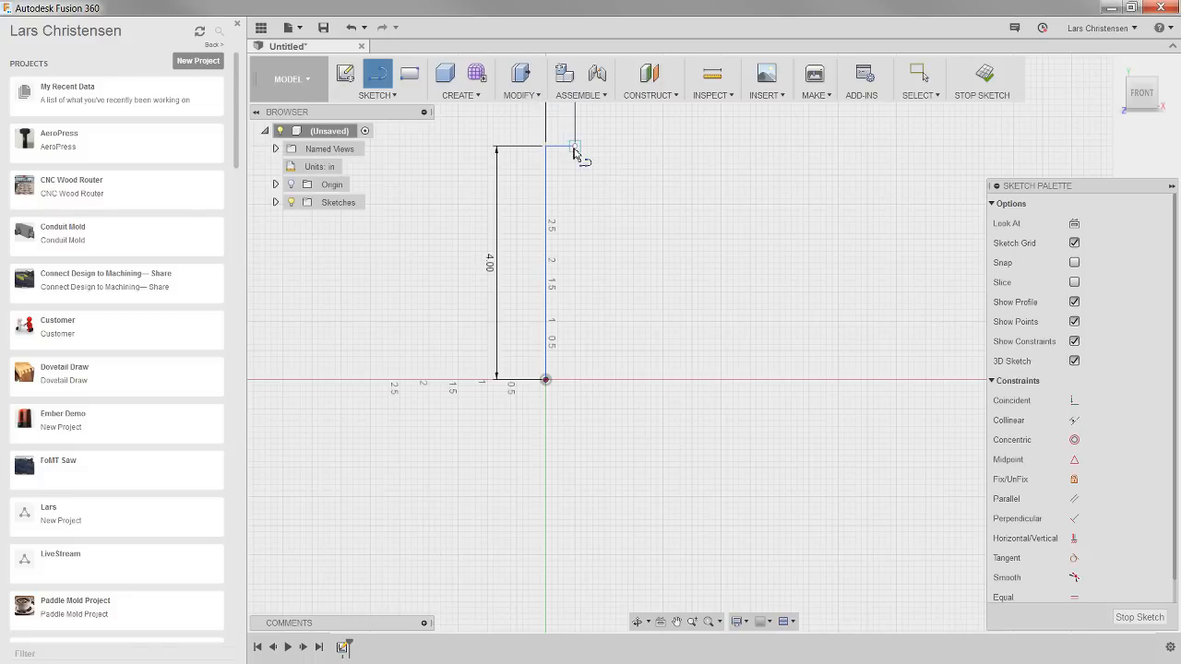
pyautogui.moveTo(575, 148)
pyautogui.mouseDown()
pyautogui.moveTo(594, 201)
pyautogui.moveTo(581, 343)
pyautogui.mouseUp()
pyautogui.click(577, 306)
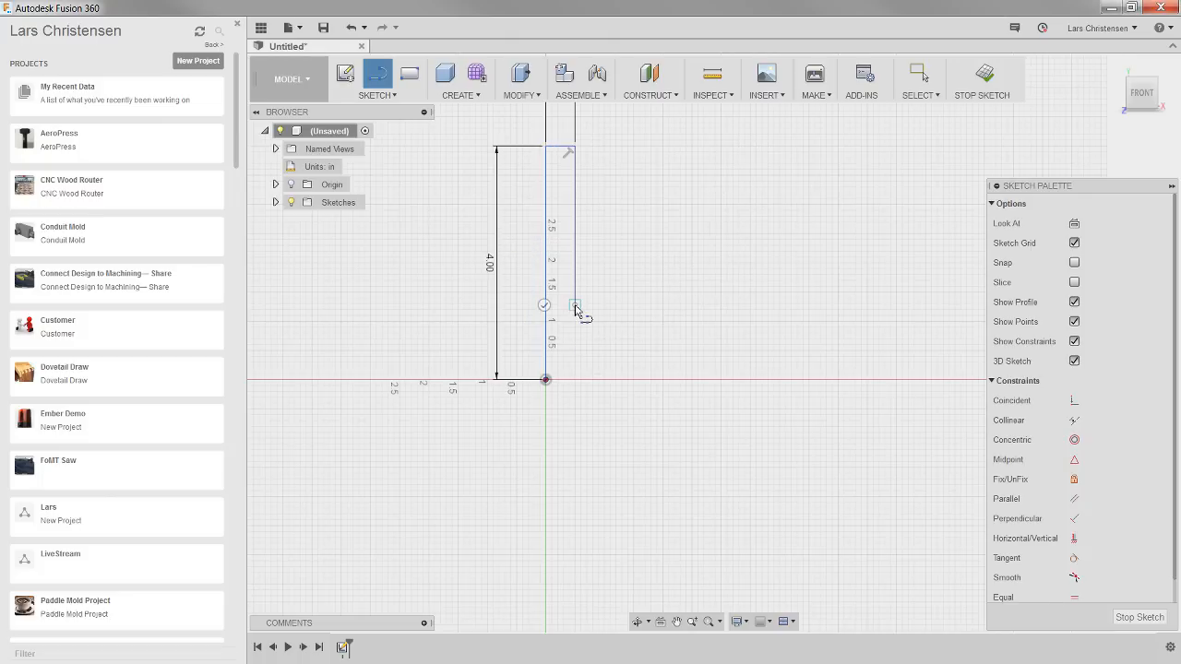
pyautogui.click(835, 307)
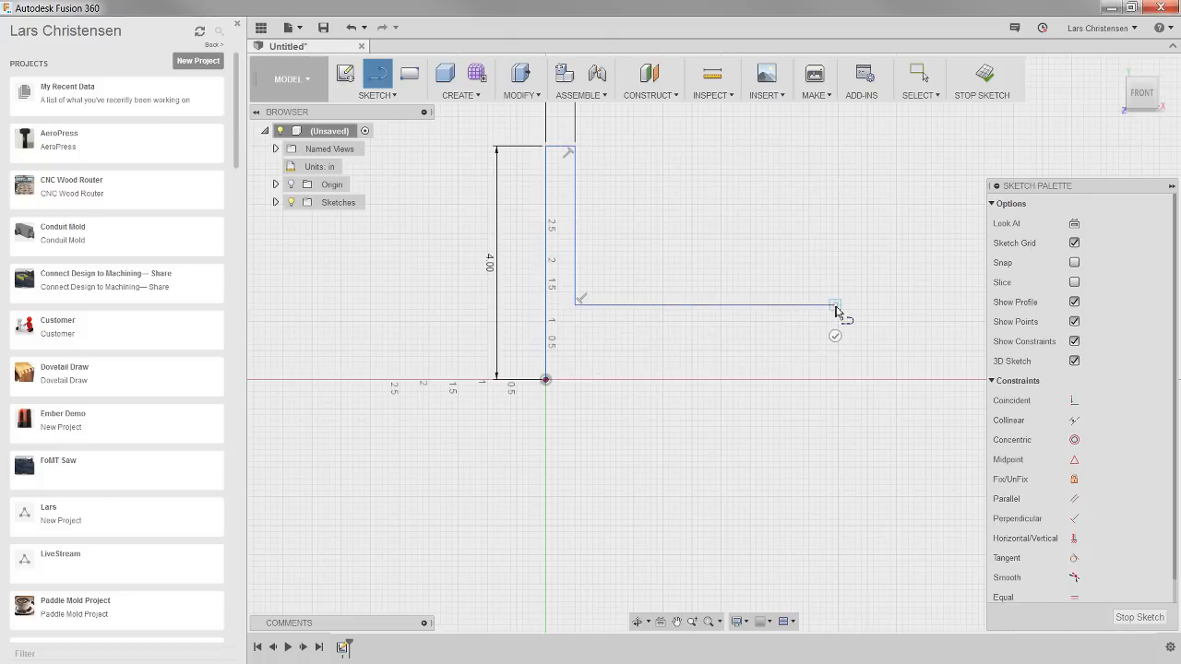
pyautogui.click(836, 383)
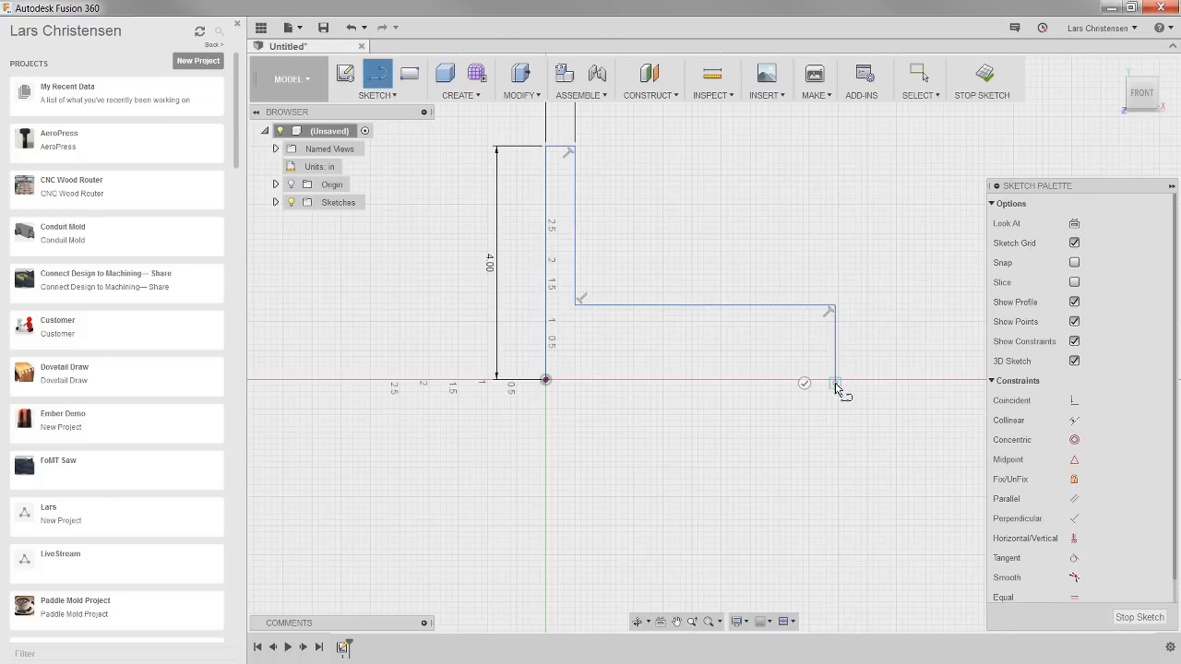
pyautogui.click(547, 380)
pyautogui.scroll(-3, 536, 450)
pyautogui.scroll(3, 757, 266)
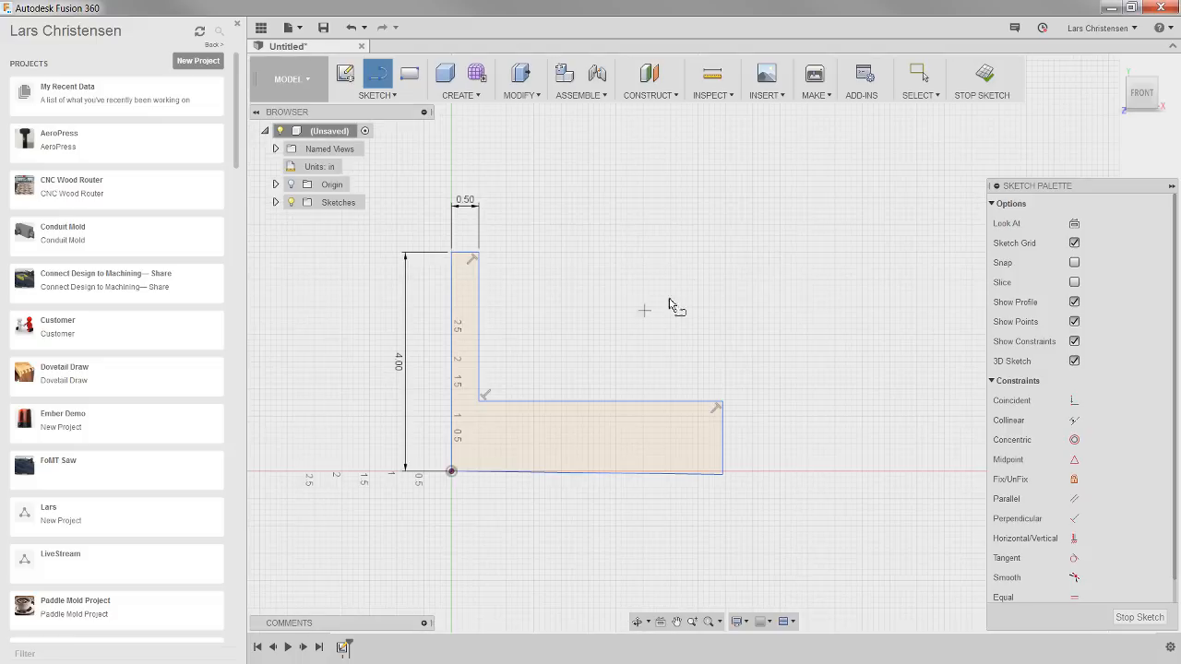
pyautogui.press('Escape')
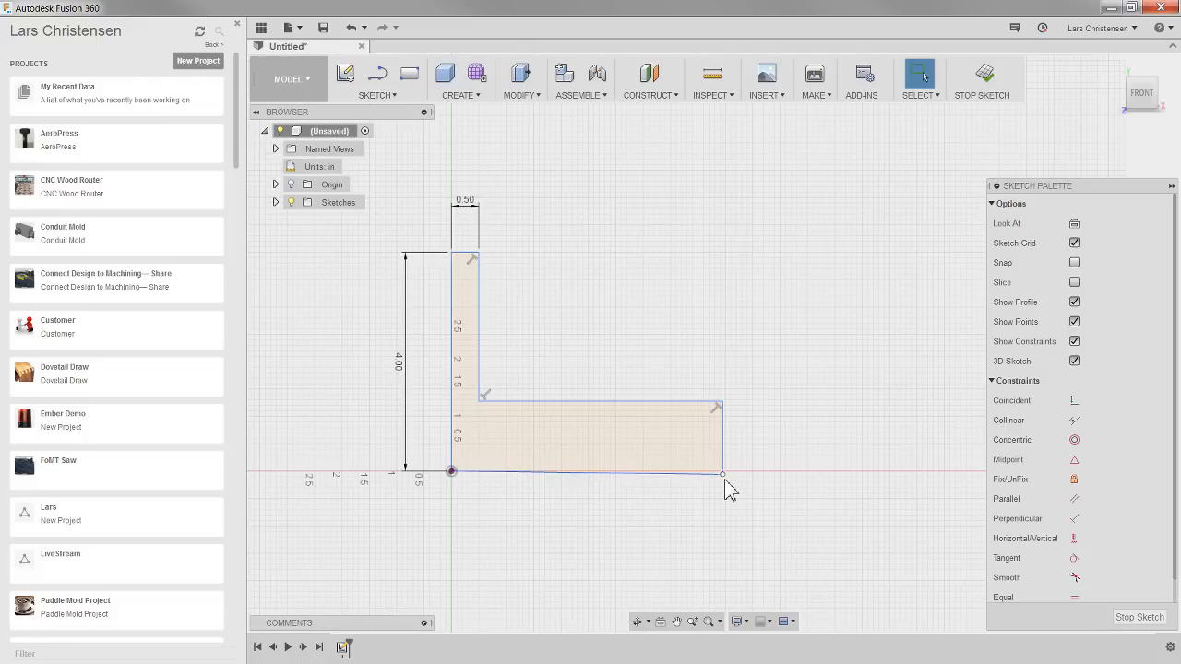
# Pull the slanted base line's outer endpoint down, then constrain the base line horizontal and the stem's long edges vertical.
pyautogui.moveTo(724, 477); pyautogui.dragTo(715, 508)
pyautogui.click(1073, 538)
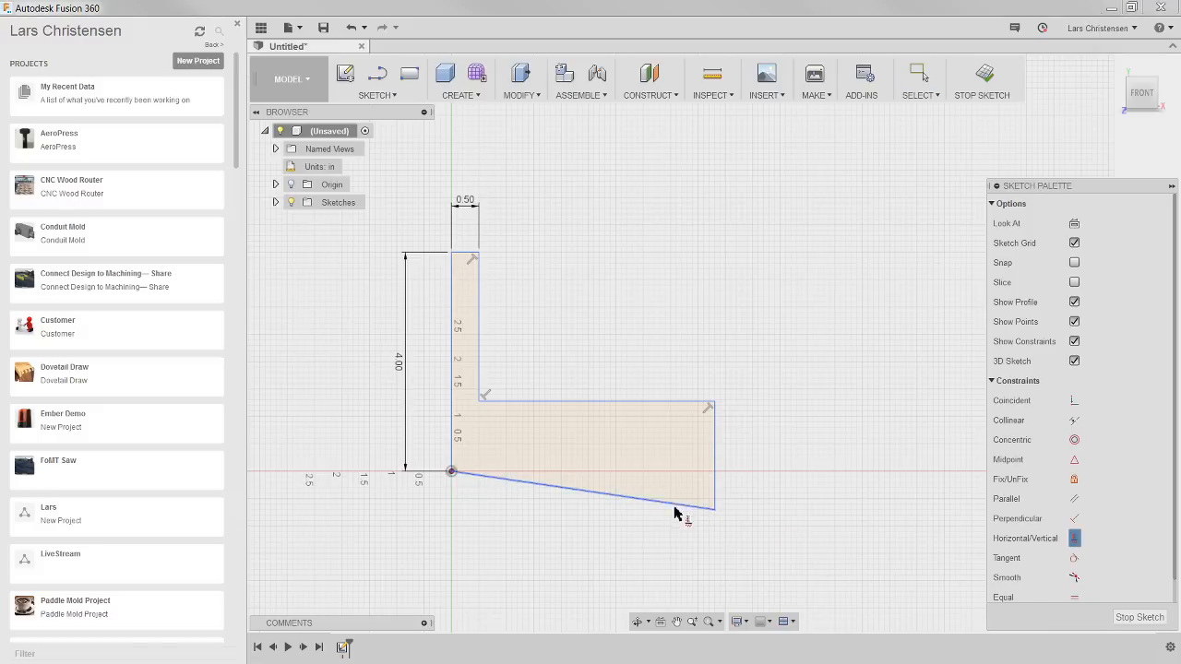
pyautogui.click(674, 503)
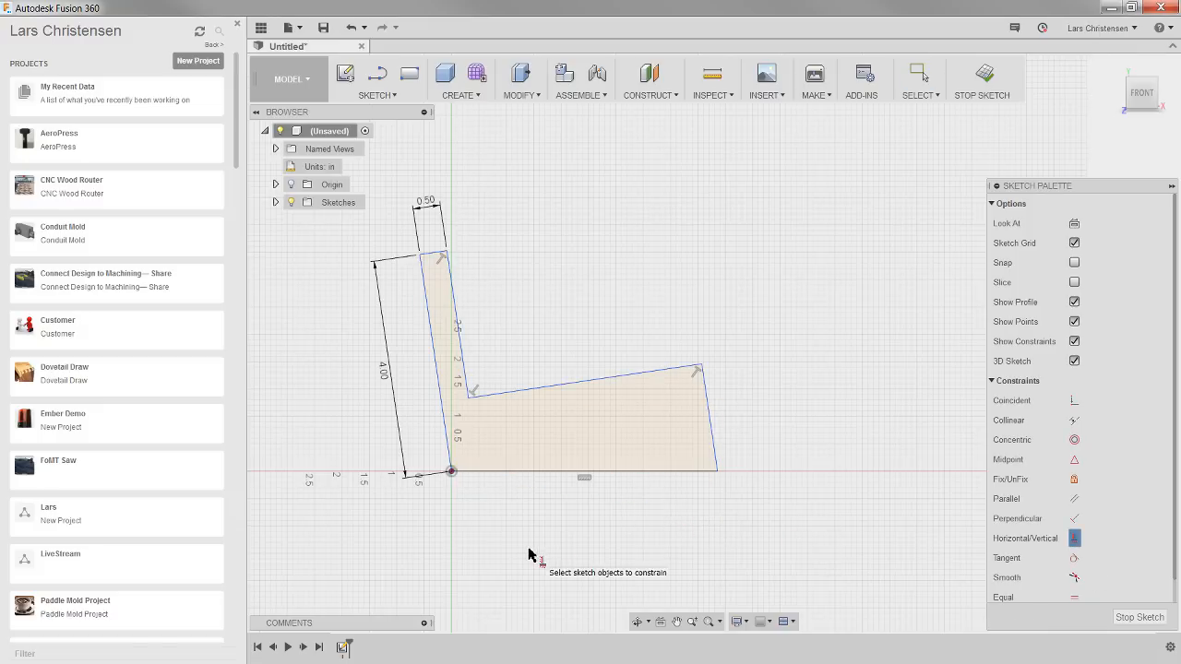
pyautogui.click(441, 387)
pyautogui.click(553, 384)
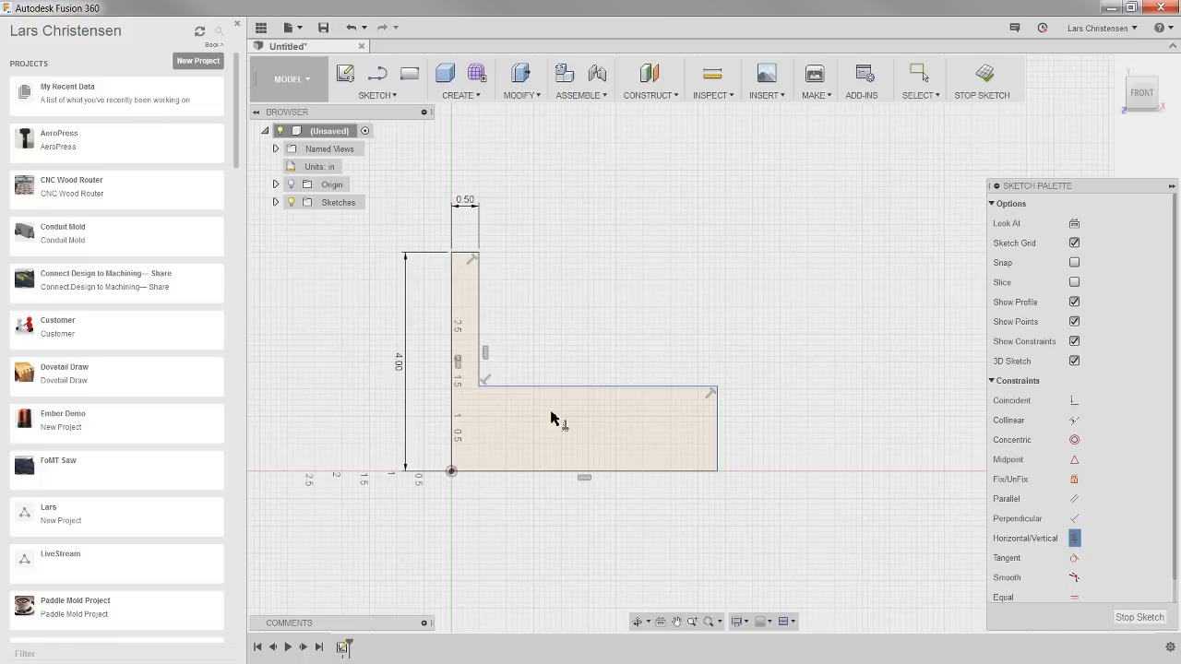
pyautogui.press('Escape')
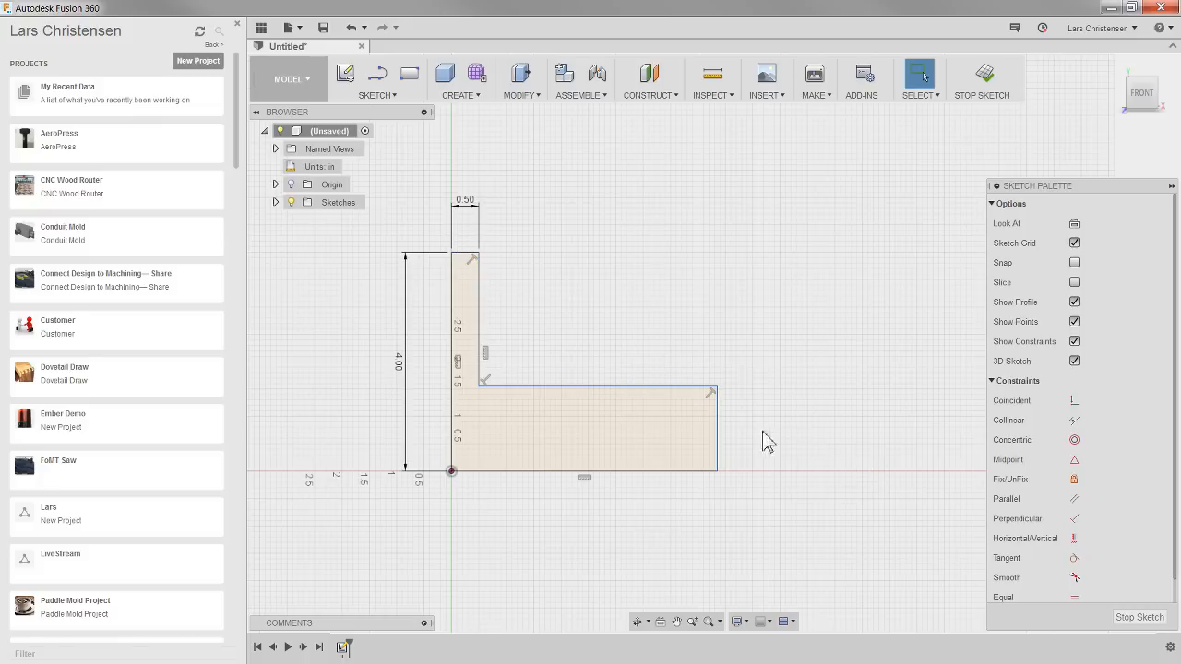
# Pull the outer upper corner of the profile's base inward and dimension the base's outer vertical edge to 1 in.
pyautogui.moveTo(724, 390); pyautogui.dragTo(685, 415)
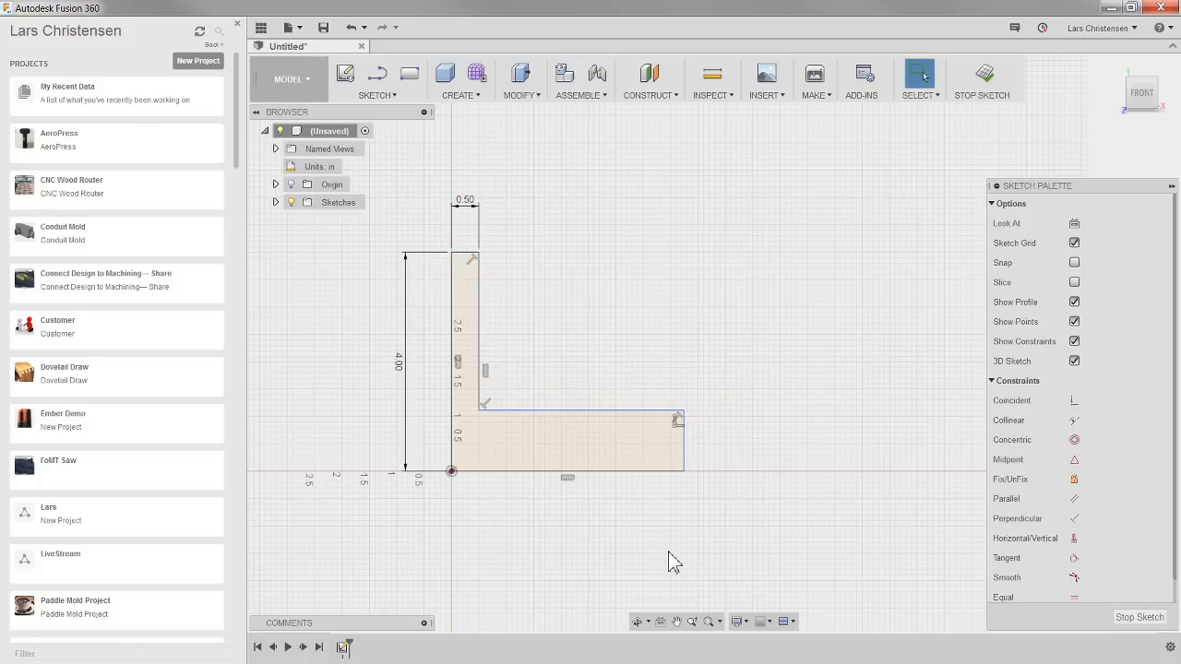
pyautogui.press('d')
pyautogui.click(684, 445)
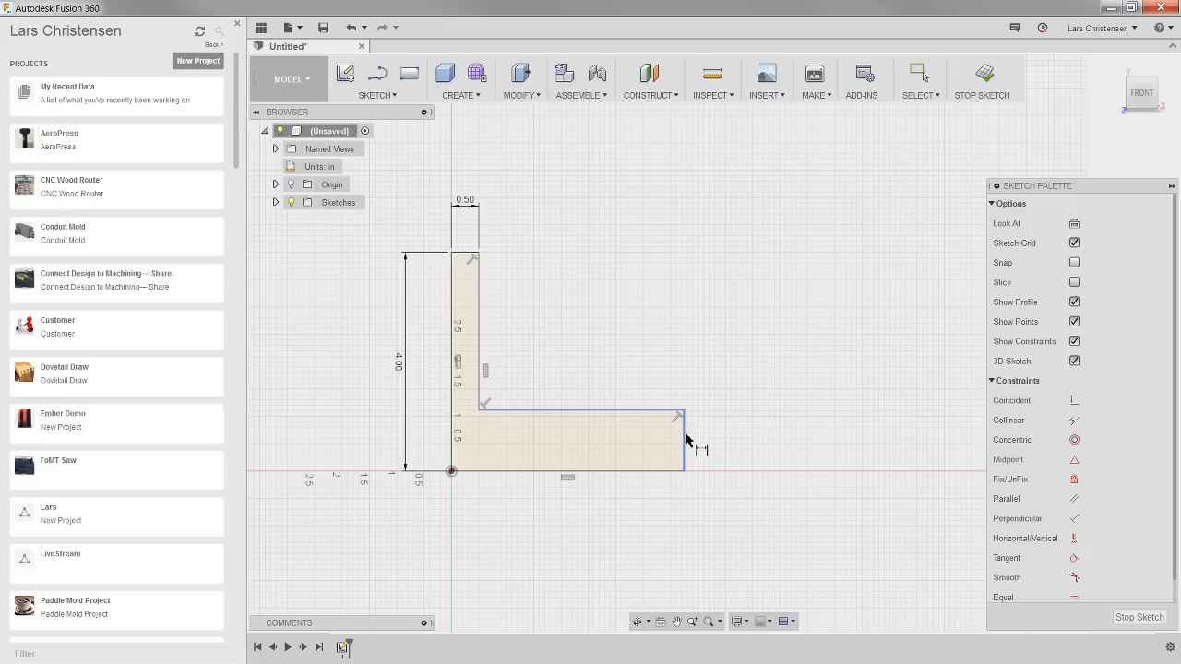
pyautogui.click(723, 450)
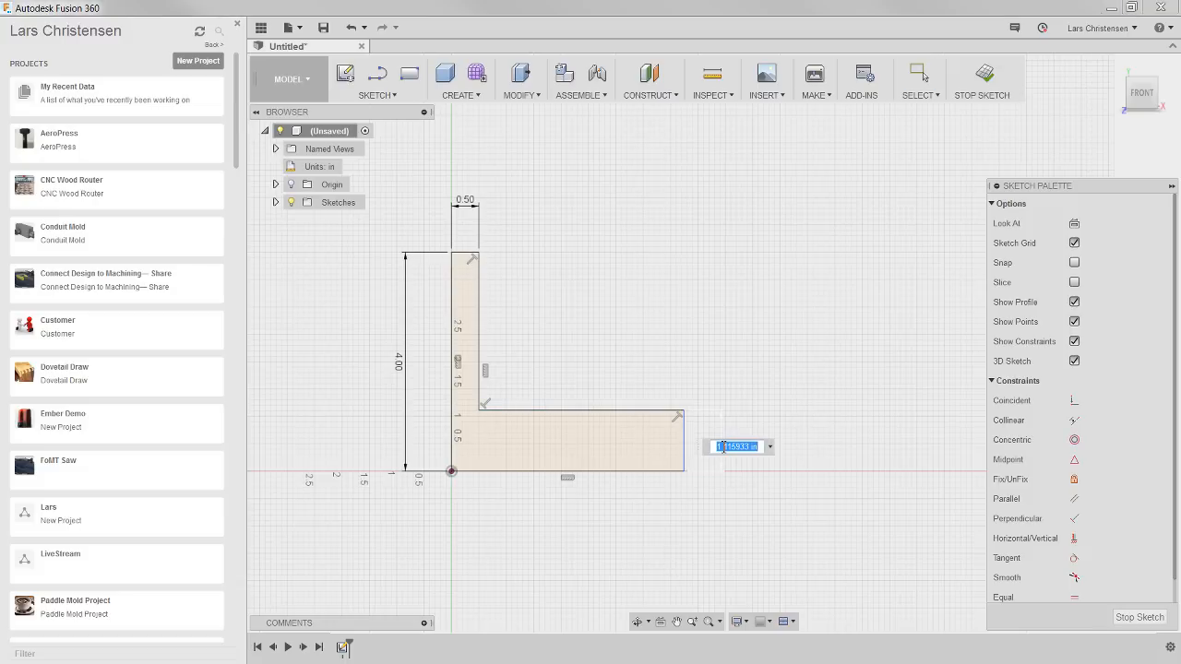
pyautogui.write('1')
pyautogui.press('Return')
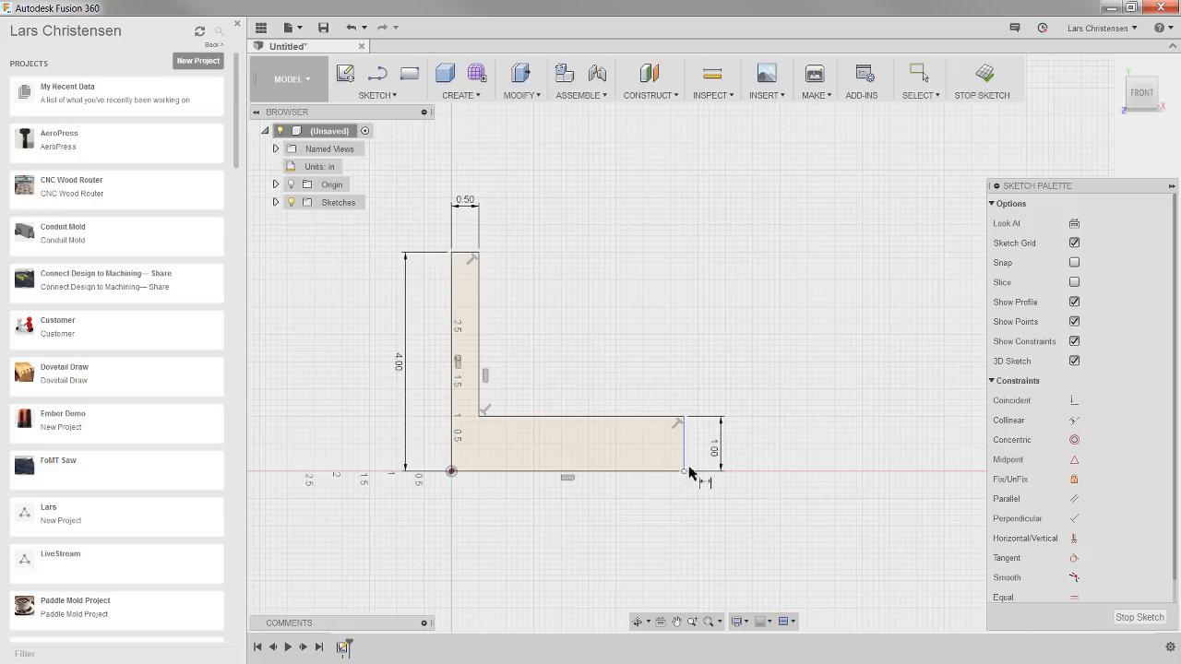
# Dimension the profile's overall base width between its inner and outer vertical edges to 4 in.
pyautogui.click(451, 456)
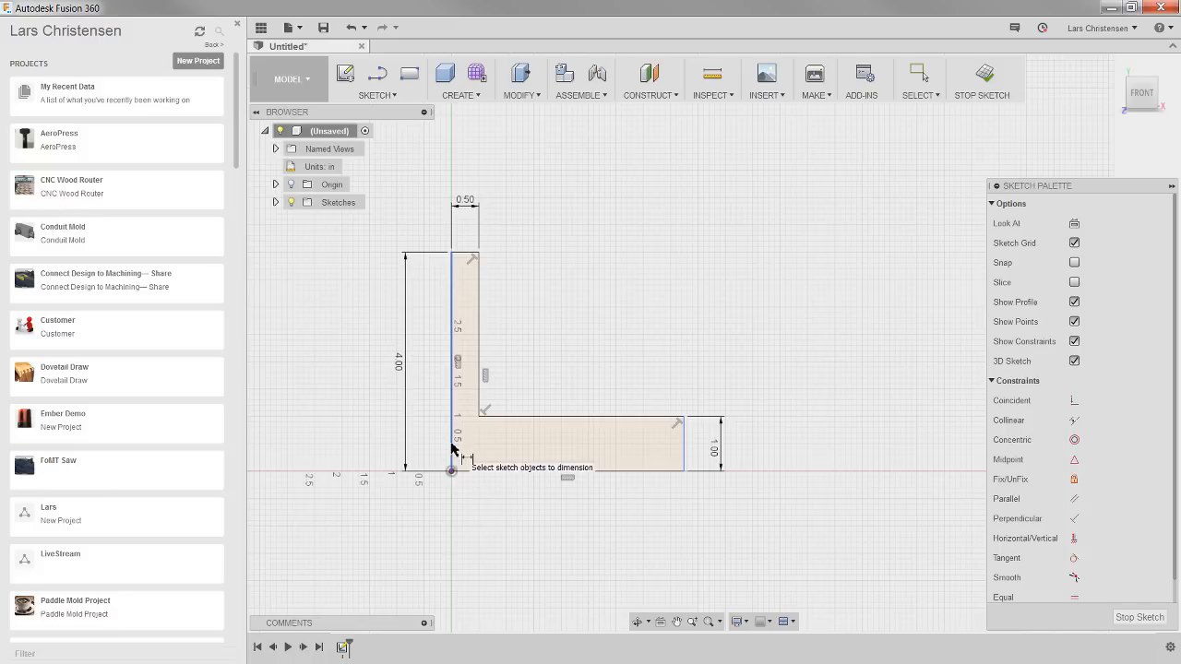
pyautogui.click(684, 461)
pyautogui.click(566, 524)
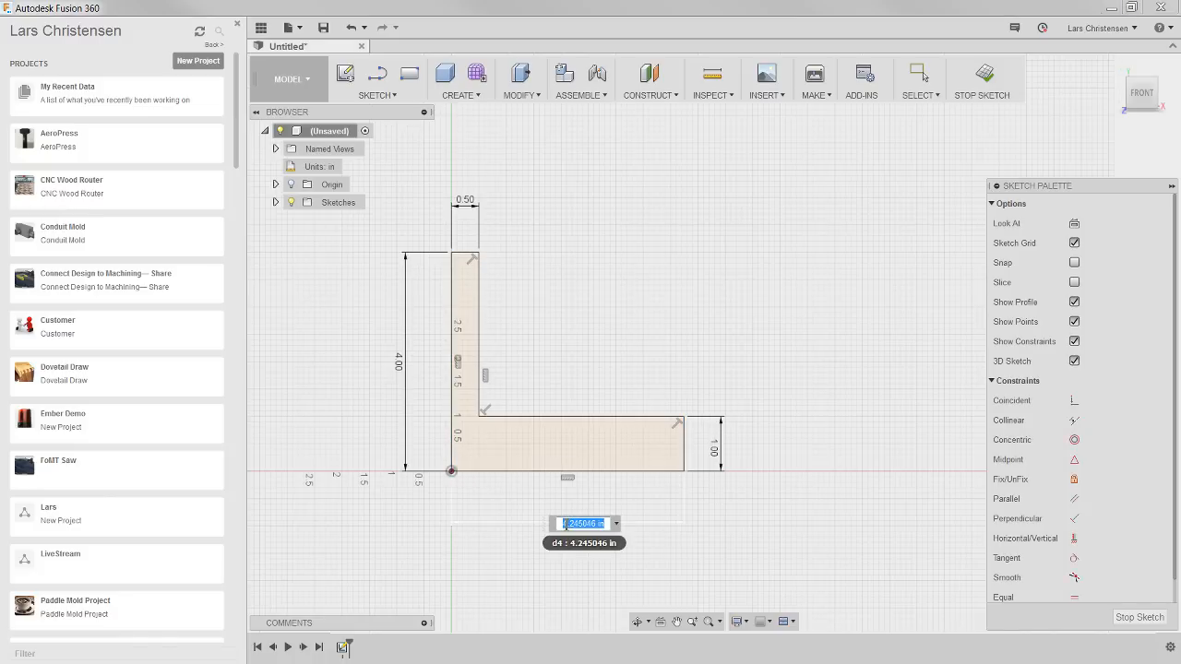
pyautogui.write('4')
pyautogui.press('Return')
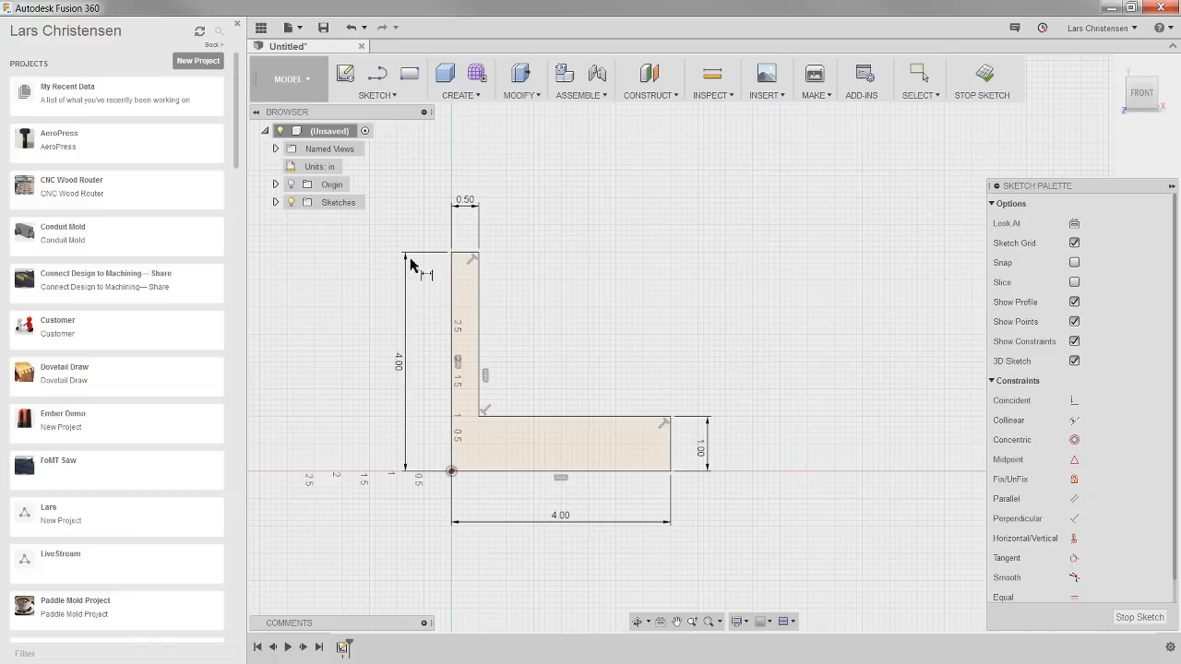
# Revolve the L-shaped profile 360 degrees about the stem's inner vertical edge through the origin as a new body.
pyautogui.click(459, 96)
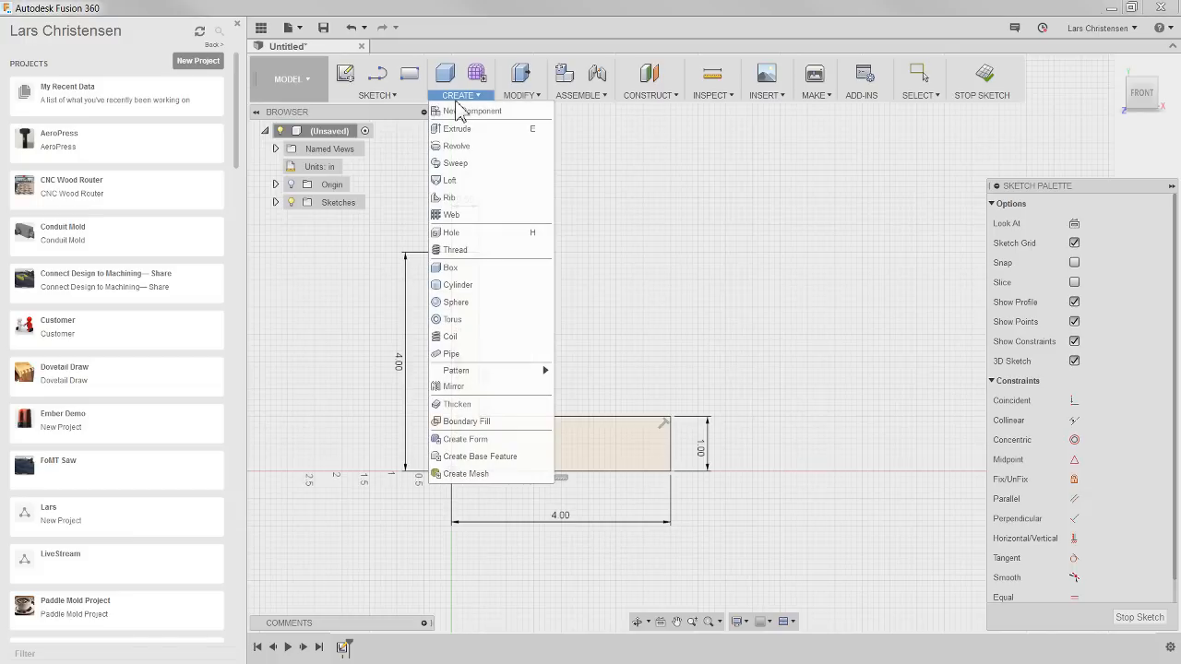
pyautogui.click(456, 146)
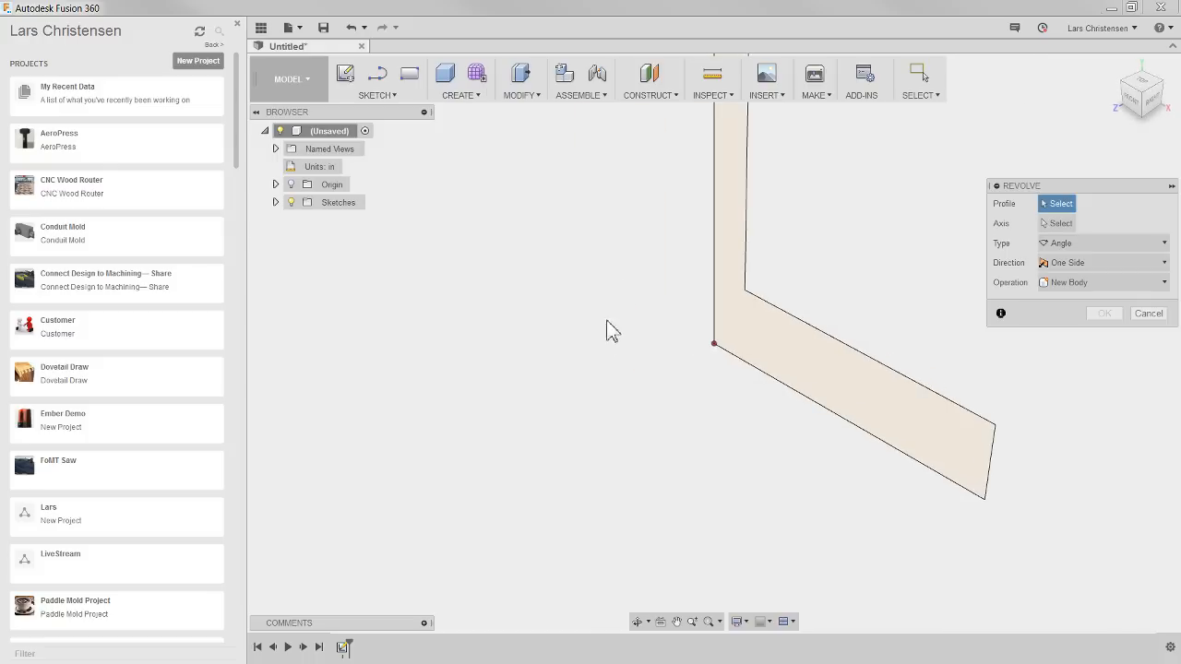
pyautogui.click(452, 96)
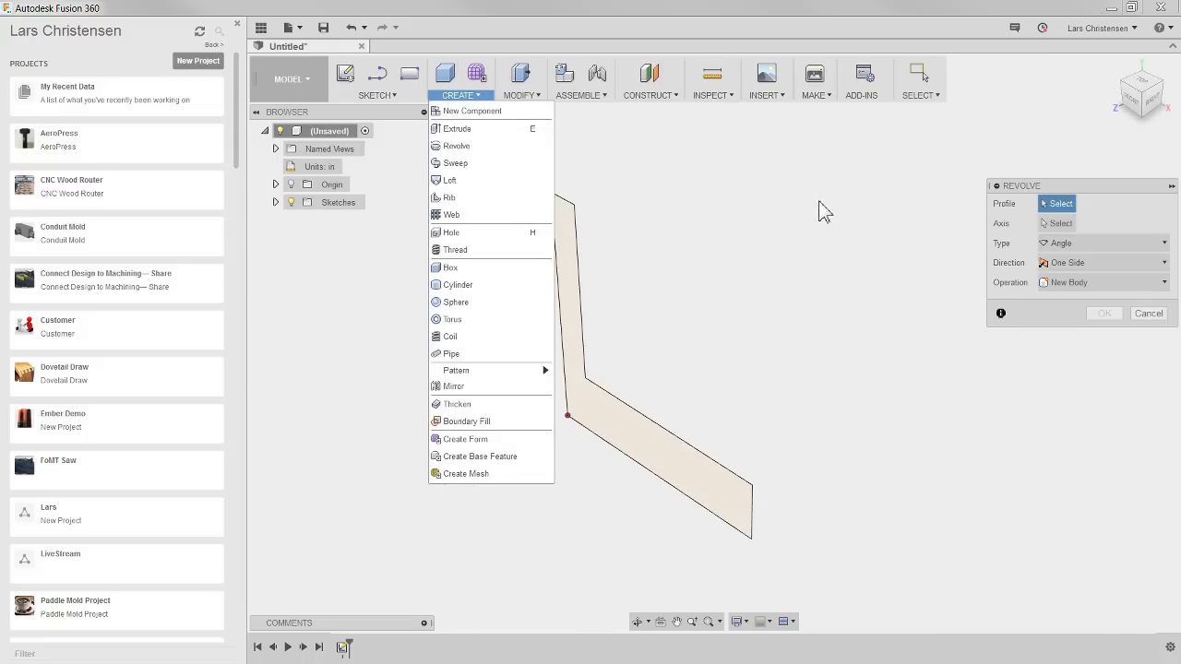
pyautogui.click(825, 264)
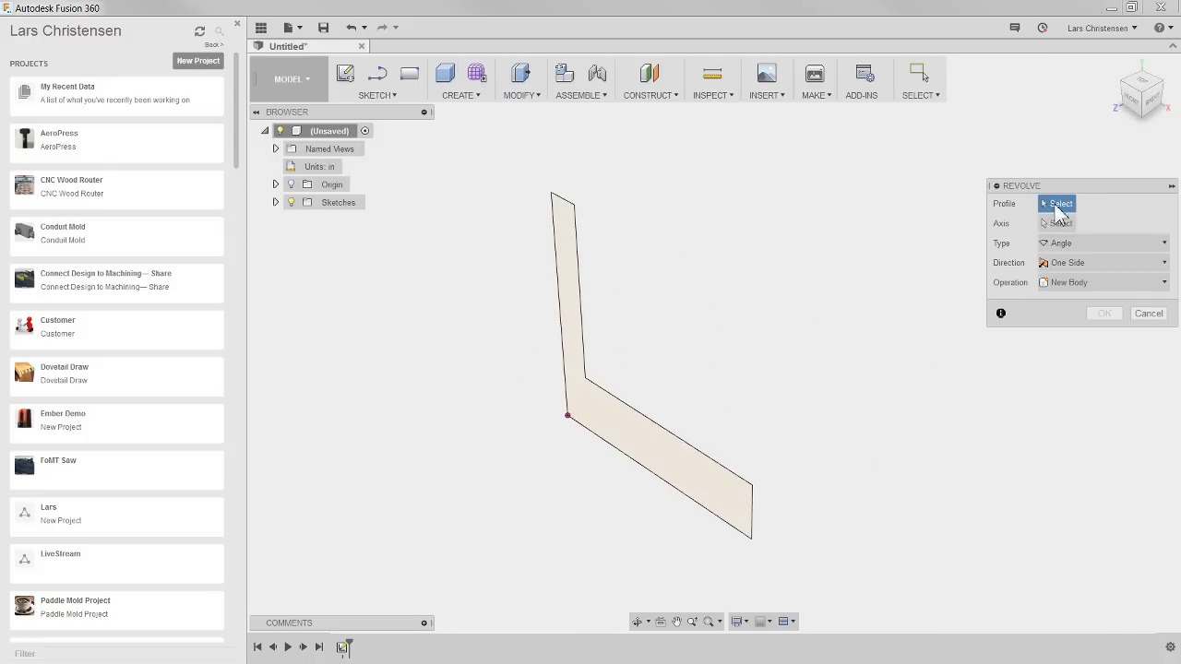
pyautogui.click(607, 408)
pyautogui.click(1056, 224)
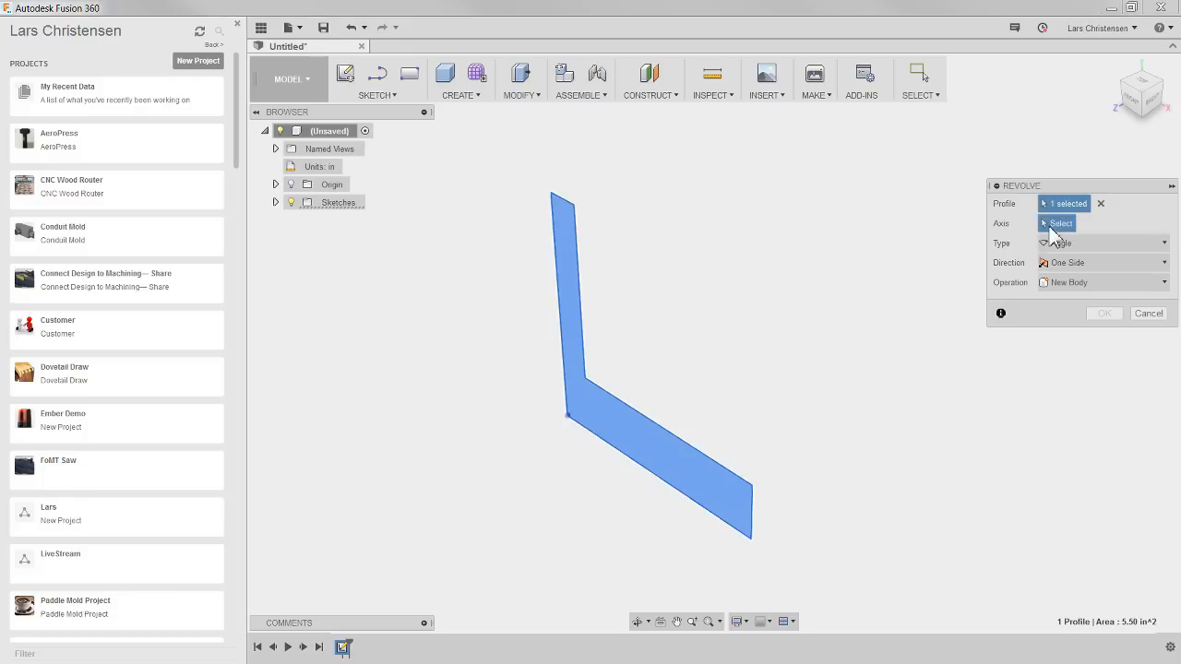
pyautogui.click(563, 338)
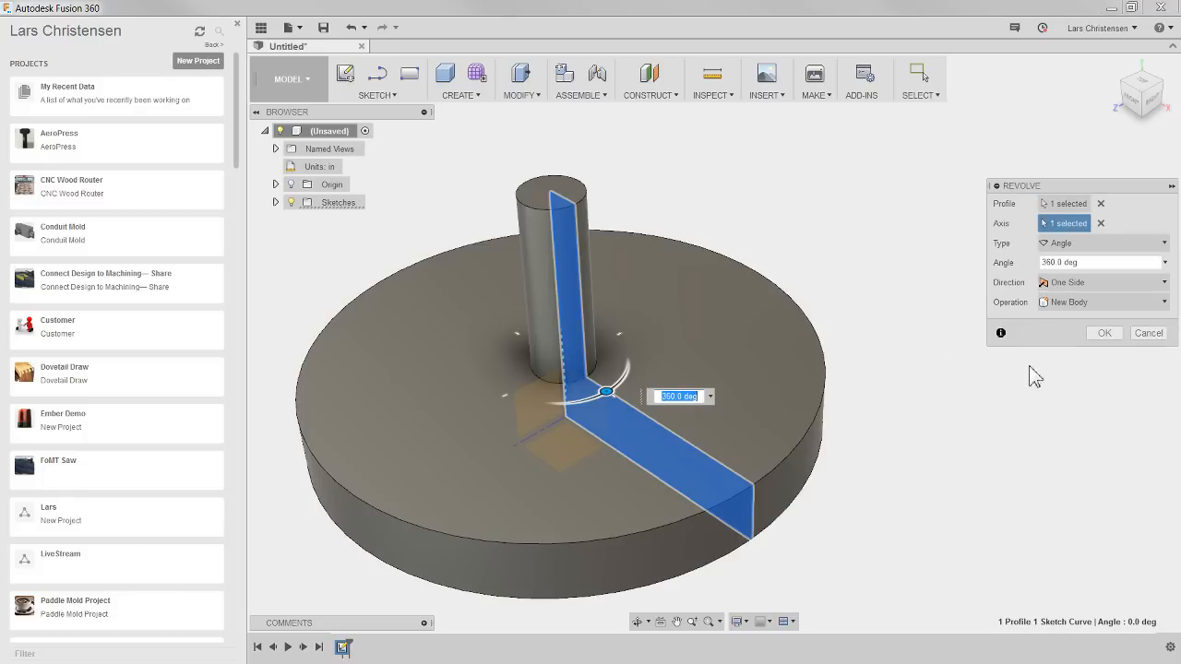
pyautogui.click(1102, 334)
# Hide the project data panel to enlarge the modelling area around the revolved body.
pyautogui.keyDown('shift'); pyautogui.moveTo(918, 438); pyautogui.dragTo(367, 339, button='middle'); pyautogui.keyUp('shift')
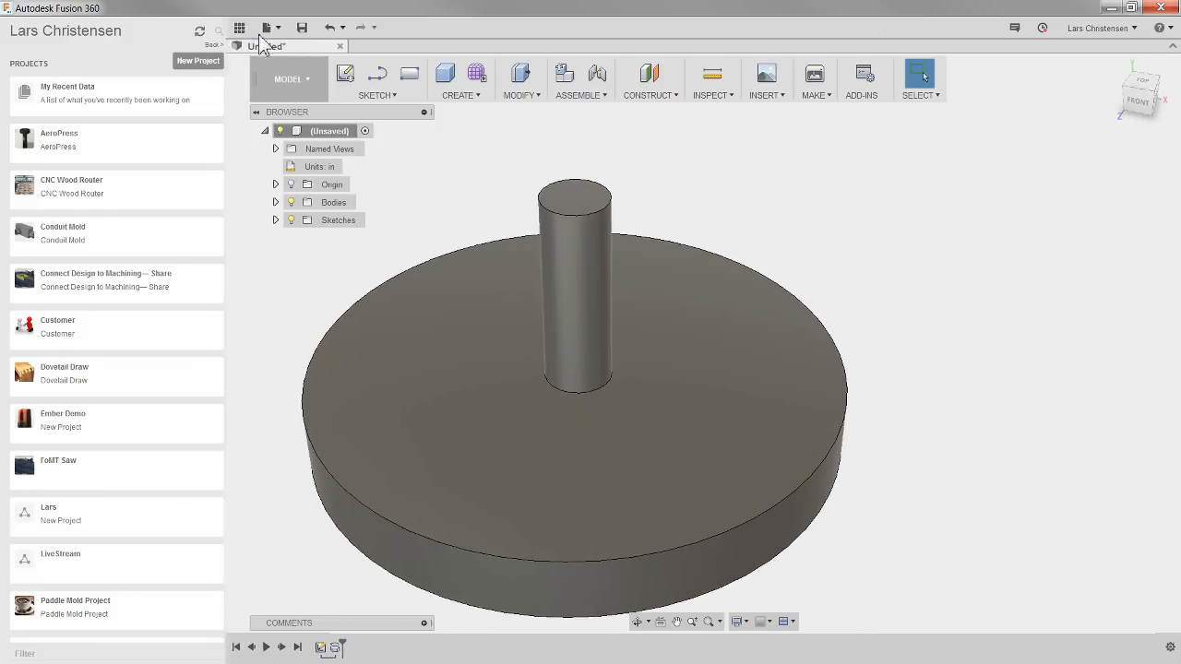
pyautogui.click(261, 27)
pyautogui.scroll(1, 847, 443)
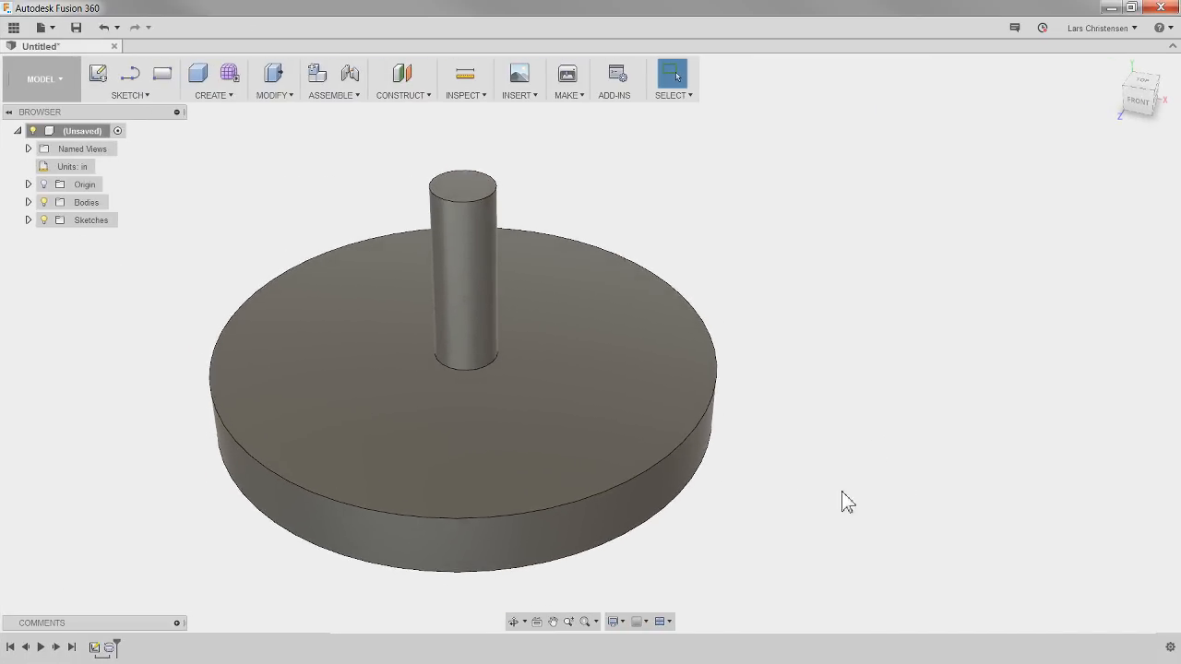
# Start a new sketch on the disc's flat upper face around the central shaft.
pyautogui.moveTo(867, 429)
pyautogui.keyDown('shift'); pyautogui.mouseDown(button='middle')
pyautogui.moveTo(888, 307)
pyautogui.moveTo(599, 400)
pyautogui.moveTo(873, 446)
pyautogui.moveTo(548, 438)
pyautogui.moveTo(910, 367)
pyautogui.moveTo(529, 322)
pyautogui.moveTo(775, 272)
pyautogui.moveTo(784, 352)
pyautogui.mouseUp(button='middle'); pyautogui.keyUp('shift')
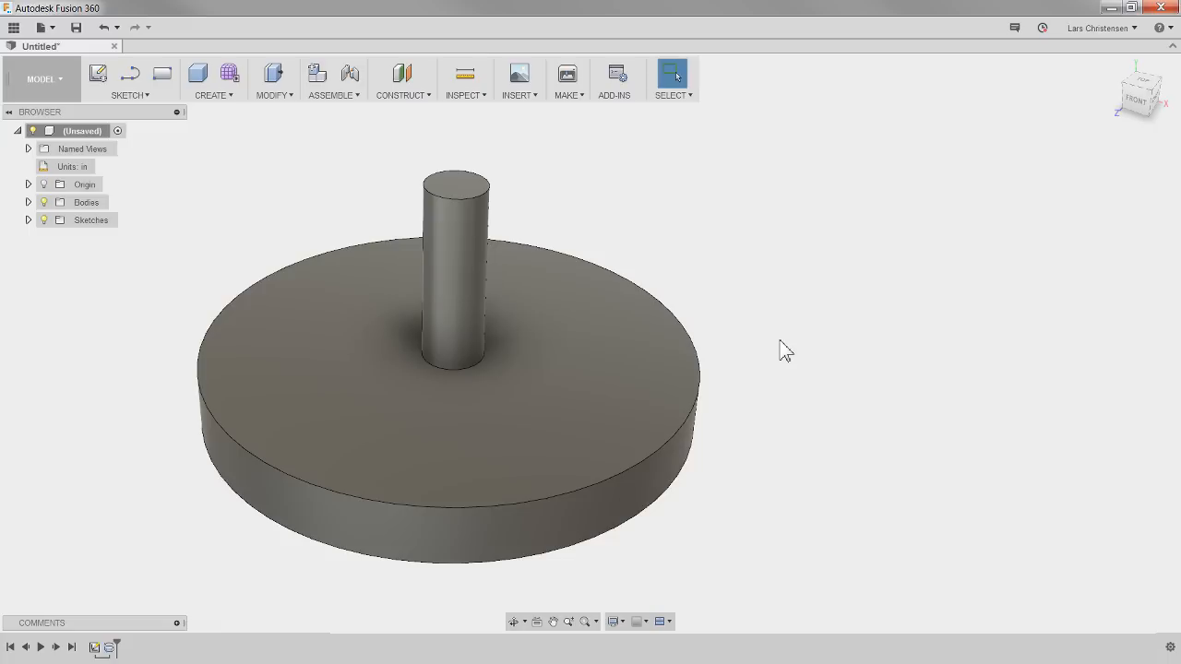
pyautogui.keyDown('shift'); pyautogui.moveTo(780, 341); pyautogui.dragTo(779, 341, button='middle'); pyautogui.keyUp('shift')
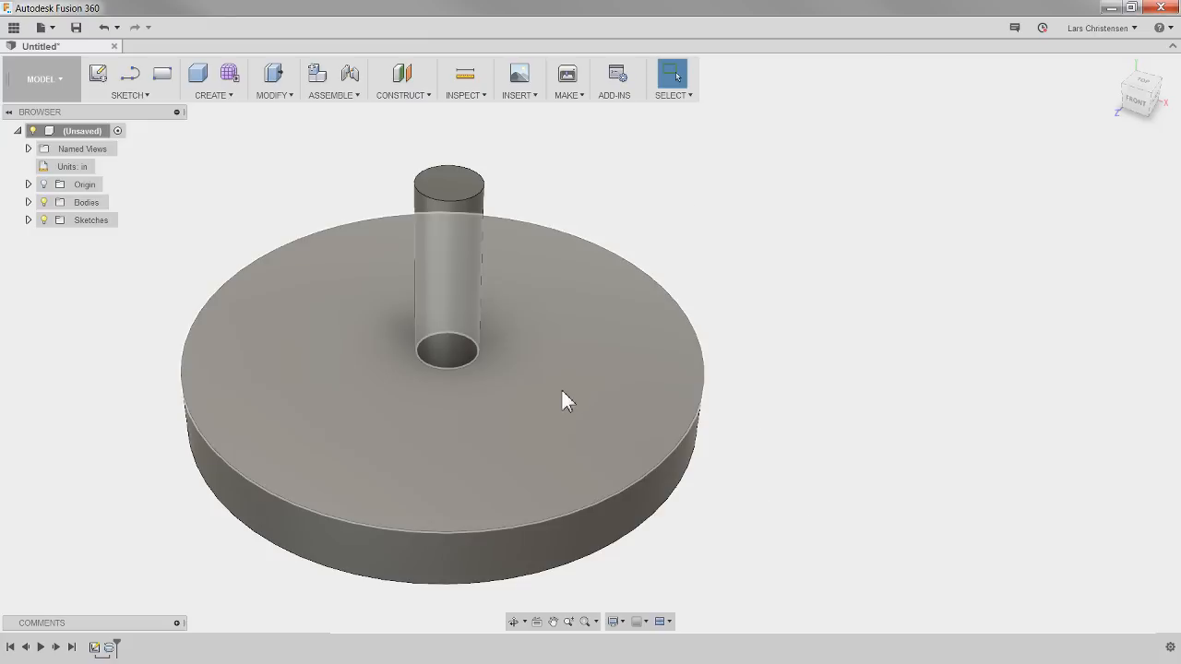
pyautogui.click(561, 390)
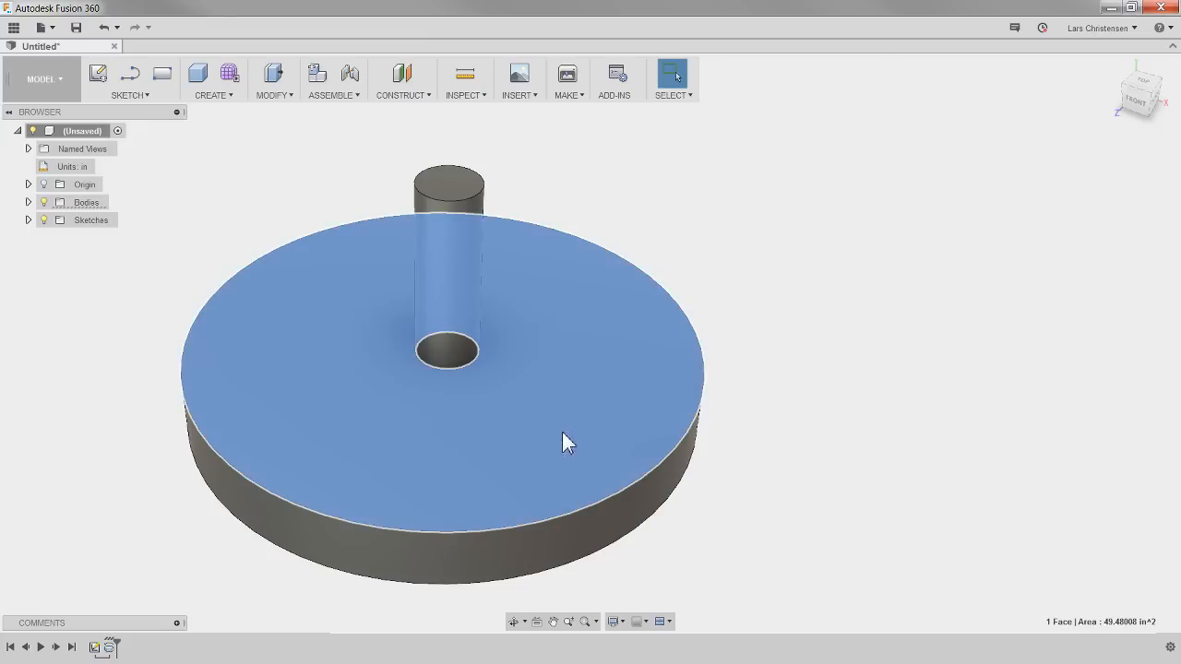
pyautogui.rightClick(553, 394)
pyautogui.click(544, 454)
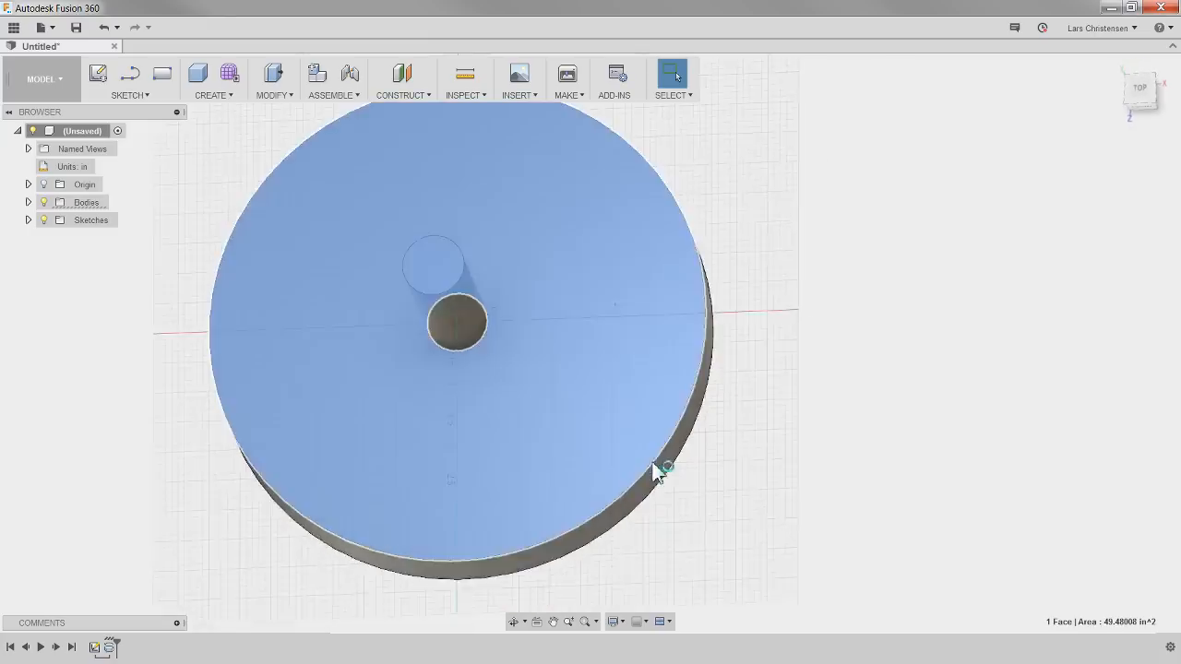
pyautogui.scroll(1, 694, 162)
pyautogui.scroll(-4, 602, 383)
pyautogui.scroll(5, 619, 190)
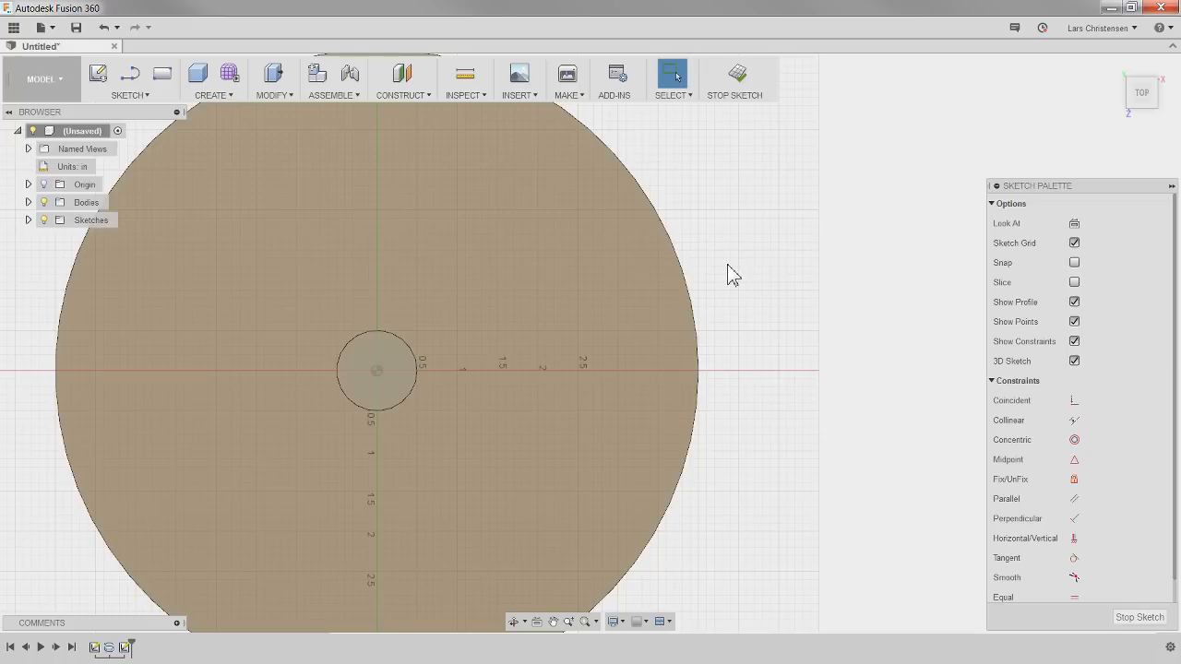
# Draw a closed triangle from the disc's outer edge down to a point inside the rim, to the origin and back.
pyautogui.press('l')
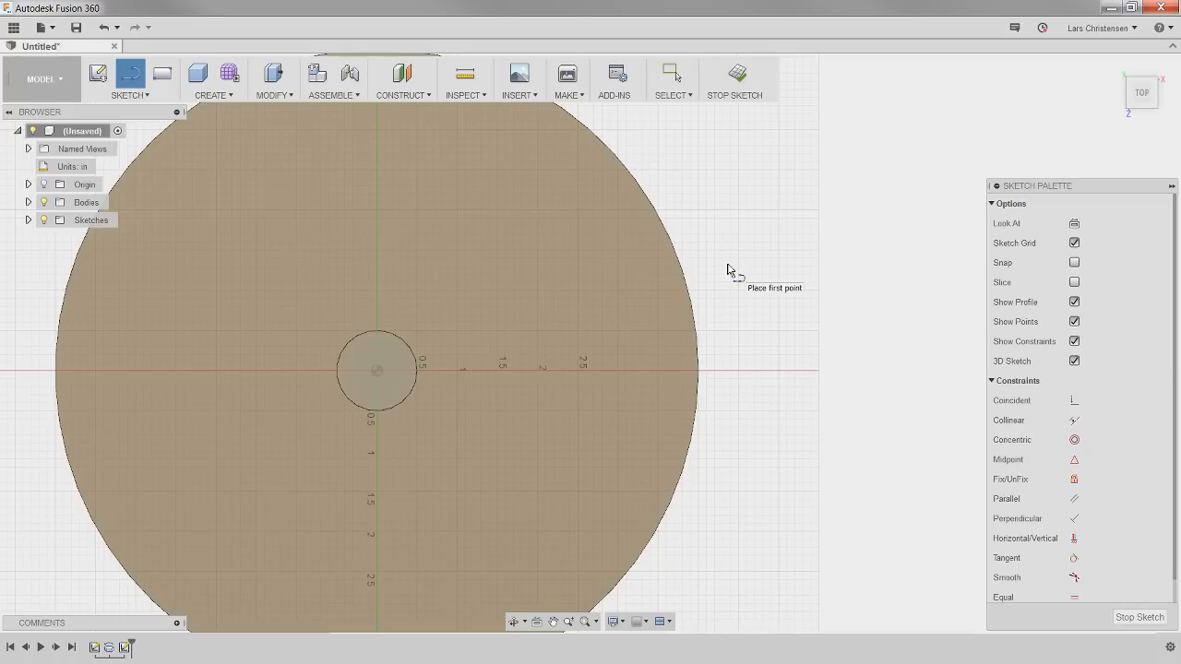
pyautogui.click(674, 246)
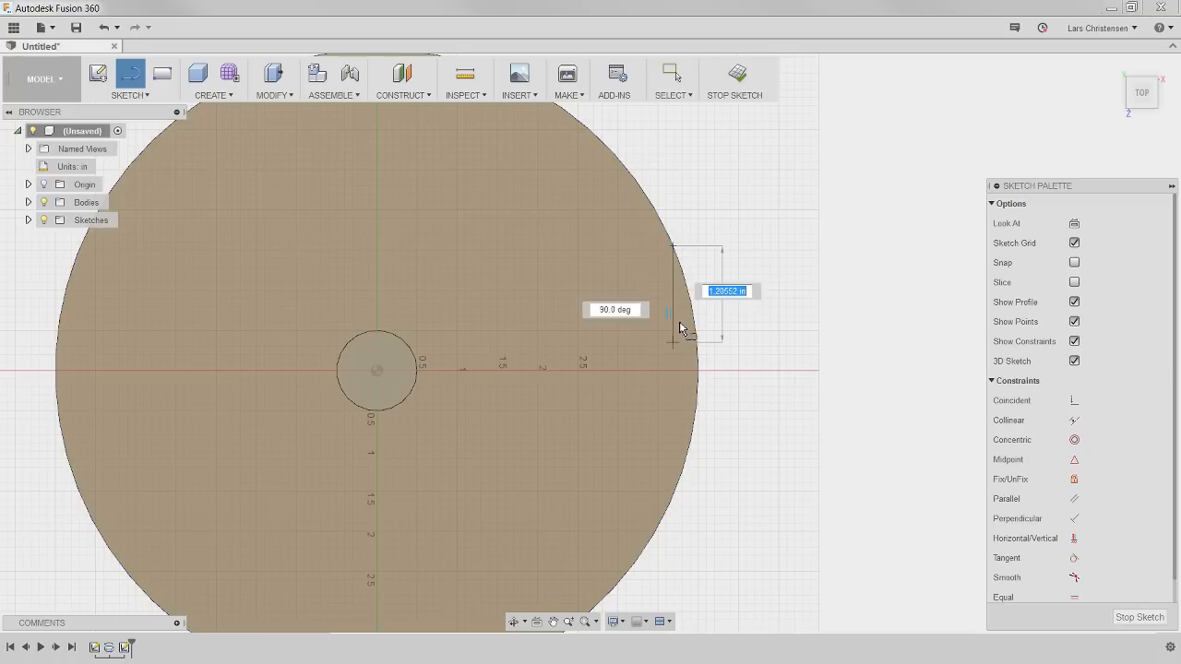
pyautogui.click(658, 410)
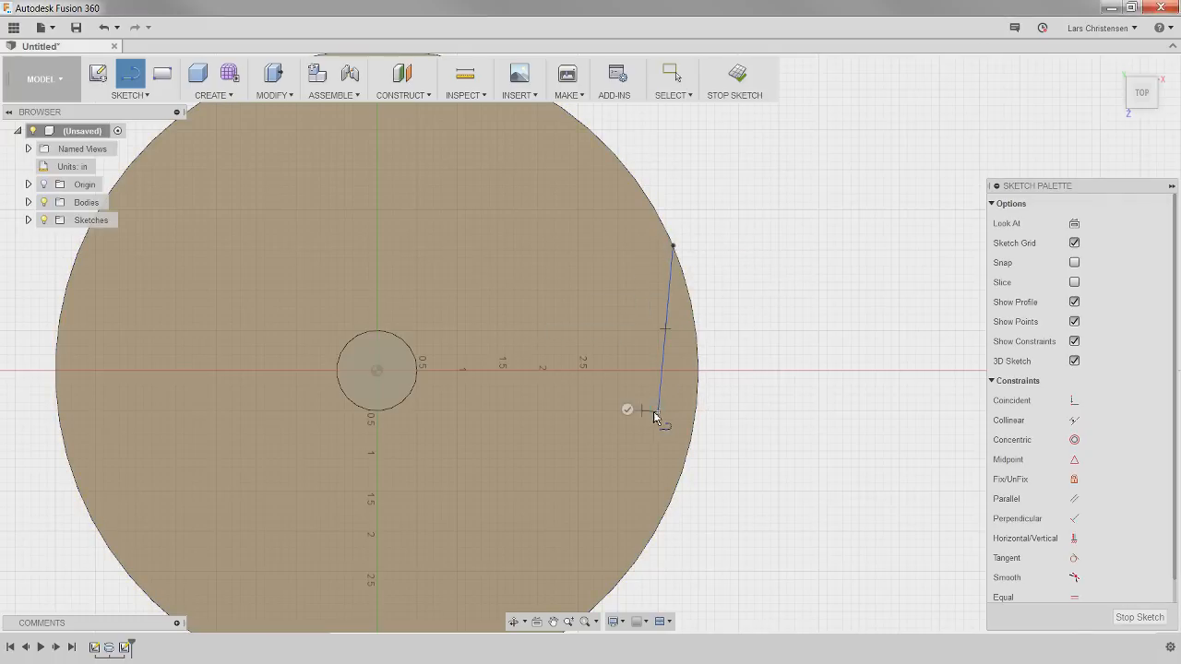
pyautogui.click(377, 372)
pyautogui.click(675, 247)
pyautogui.press('Escape')
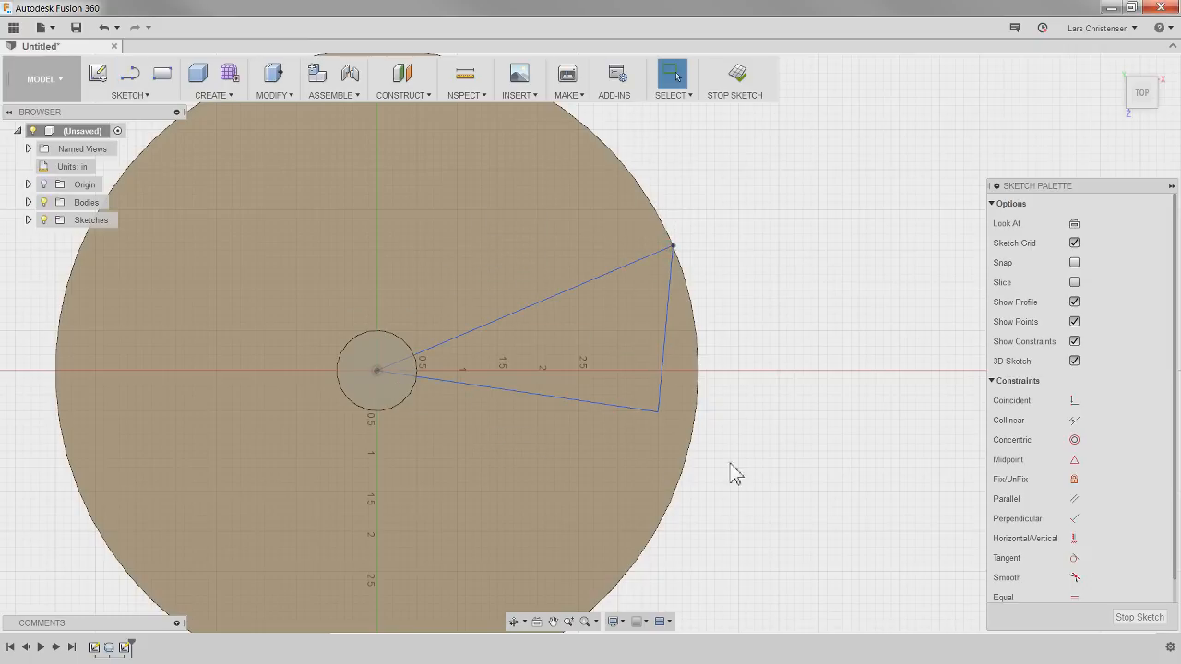
# Constrain the triangle's lower line horizontal and its outer line vertical, and slide the rim corner down along the disc's edge.
pyautogui.click(1074, 538)
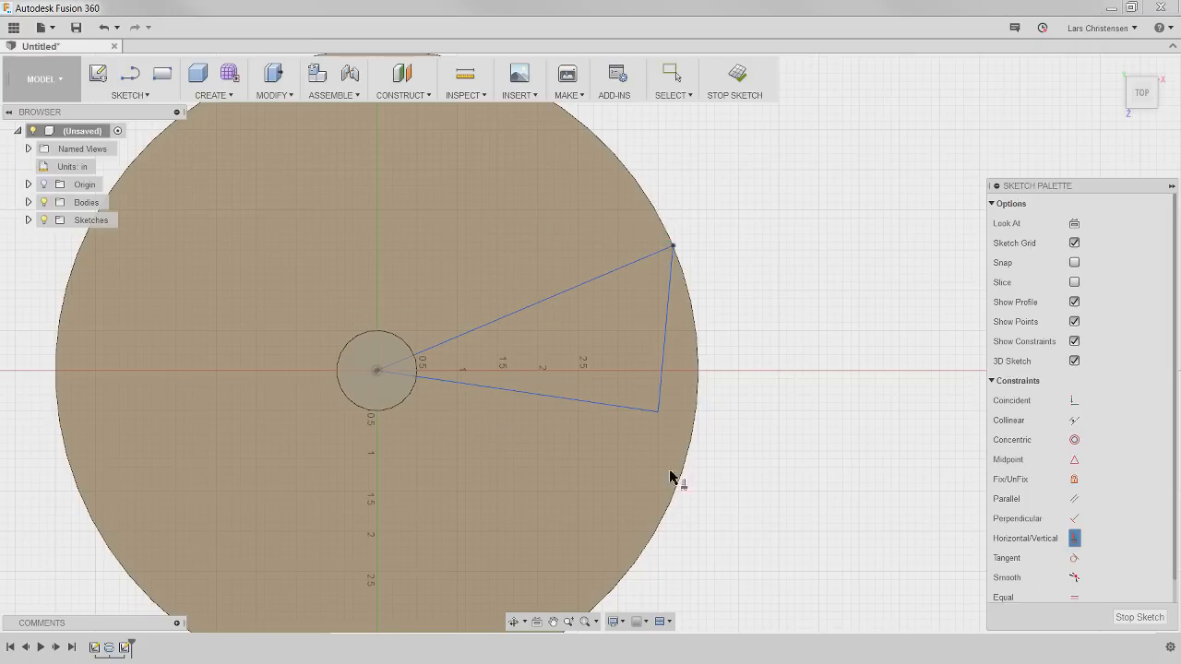
pyautogui.click(622, 407)
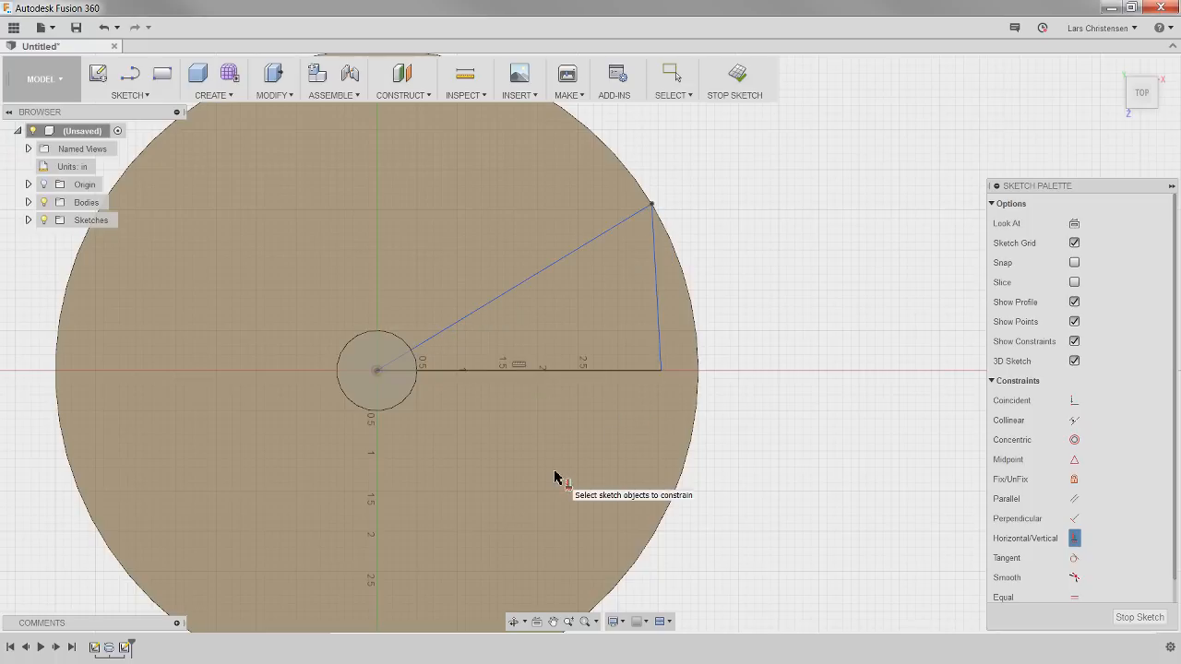
pyautogui.click(662, 336)
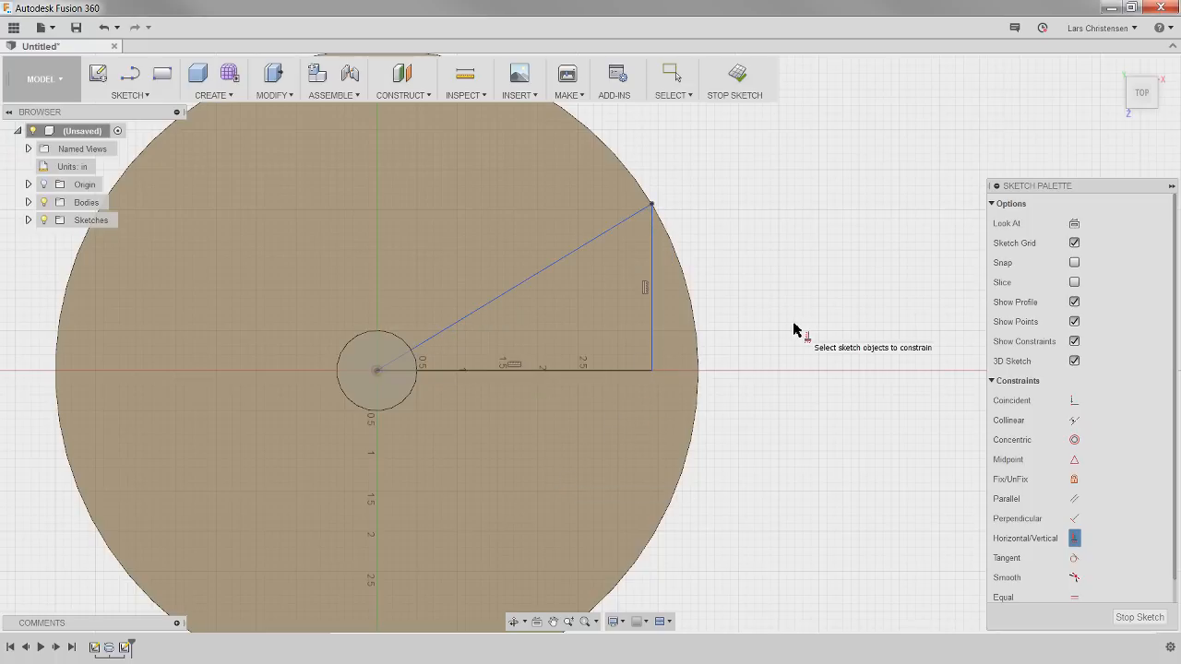
pyautogui.press('Escape')
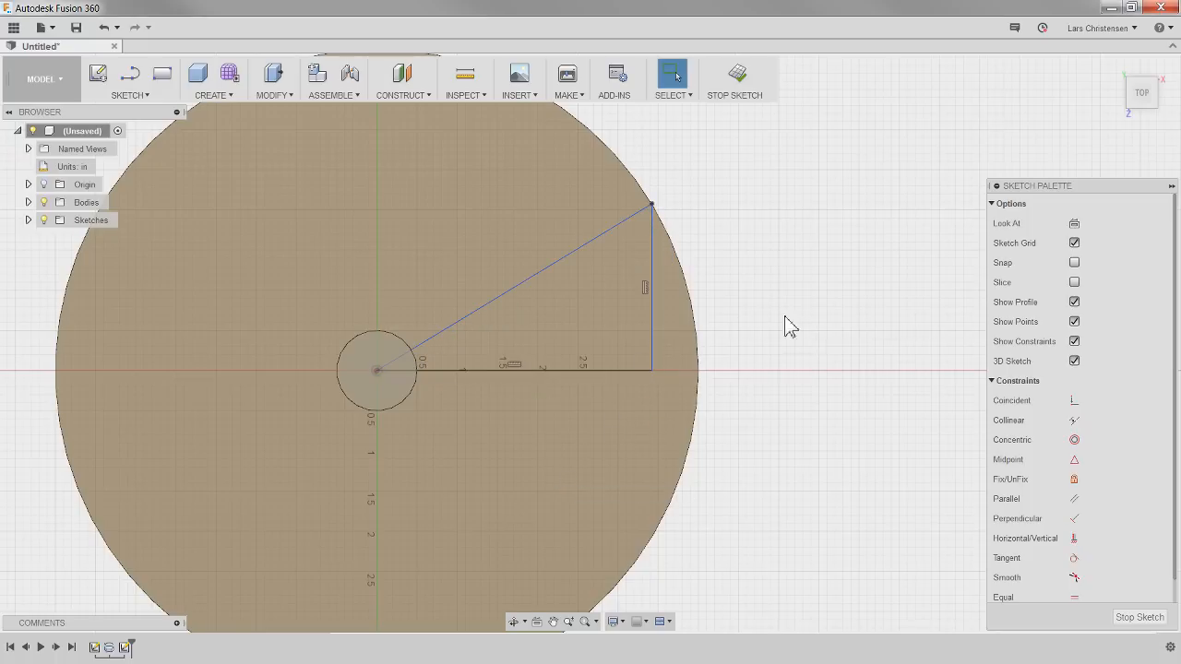
pyautogui.moveTo(654, 208)
pyautogui.mouseDown()
pyautogui.moveTo(686, 293)
pyautogui.moveTo(643, 201)
pyautogui.moveTo(576, 162)
pyautogui.moveTo(641, 194)
pyautogui.moveTo(691, 304)
pyautogui.moveTo(652, 203)
pyautogui.moveTo(689, 277)
pyautogui.mouseUp()
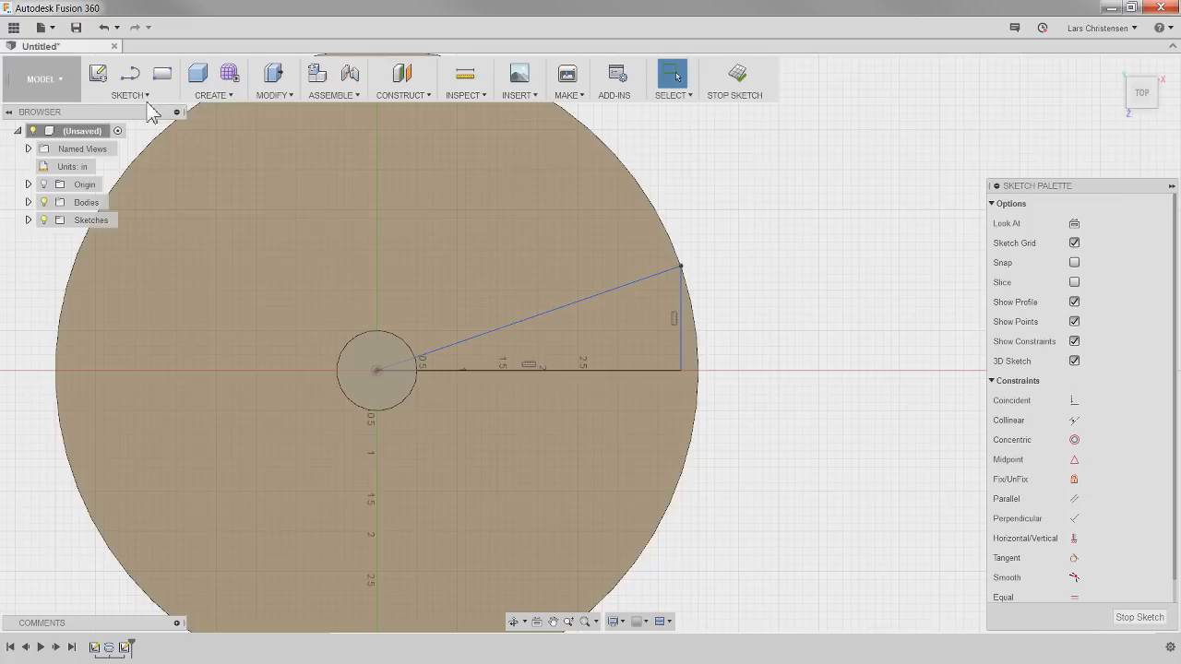
# Draw a 3-point arc from the origin to the triangle's rim corner, bulging above the slanted line.
pyautogui.click(140, 96)
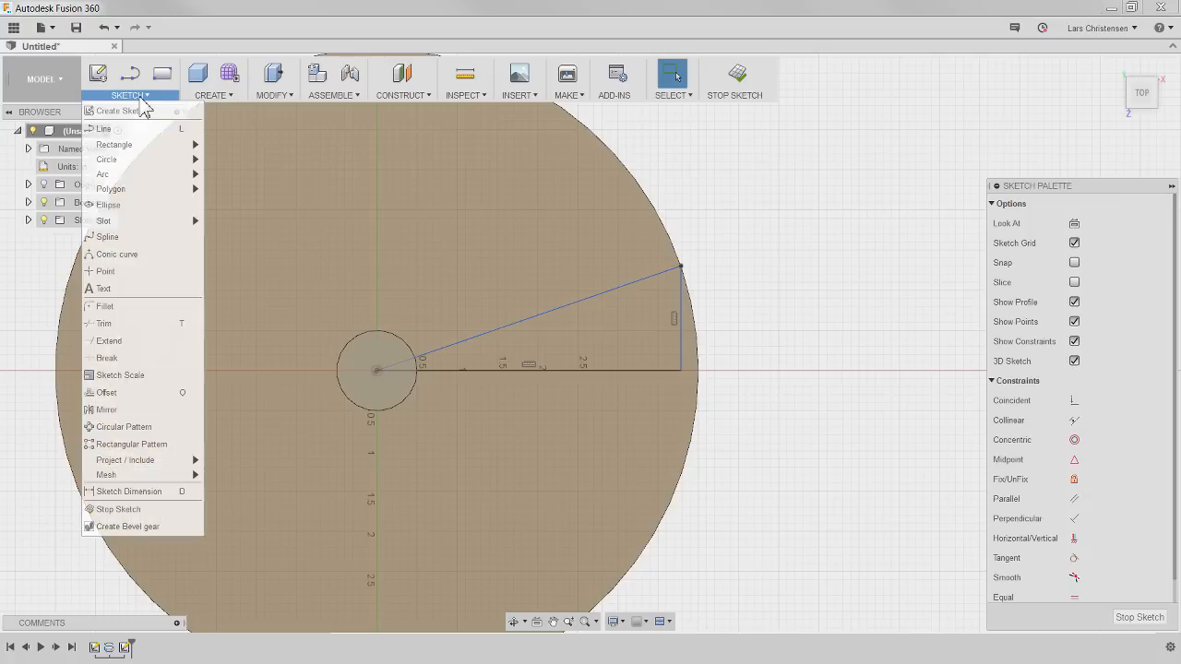
pyautogui.moveTo(123, 174)
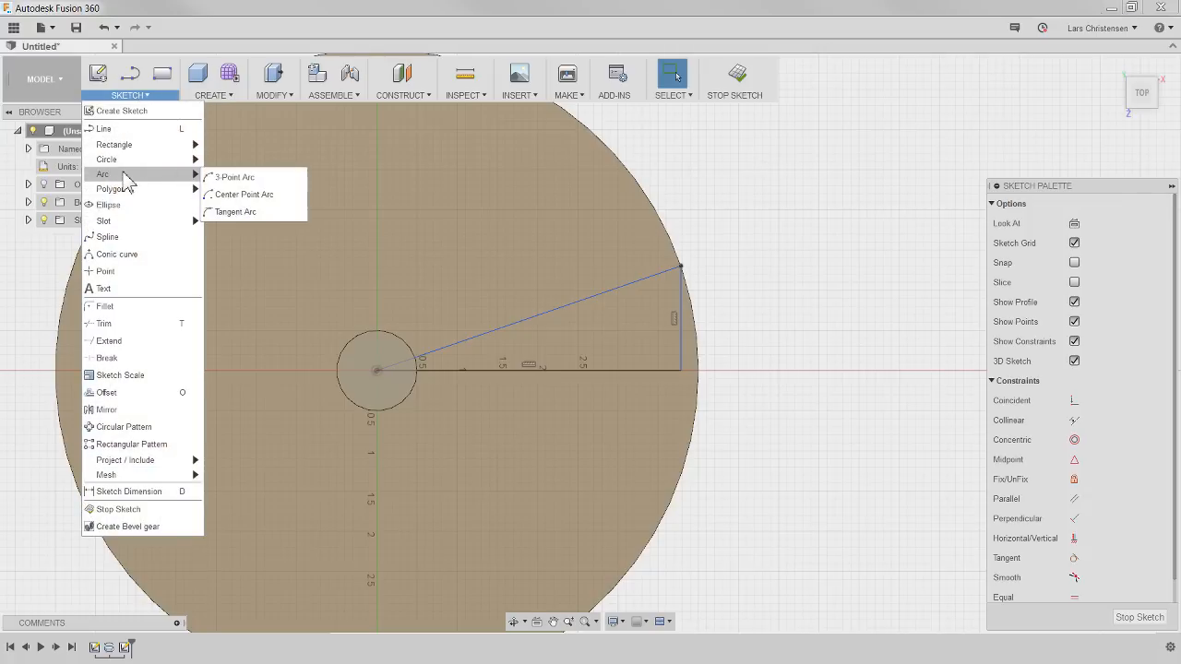
pyautogui.click(226, 179)
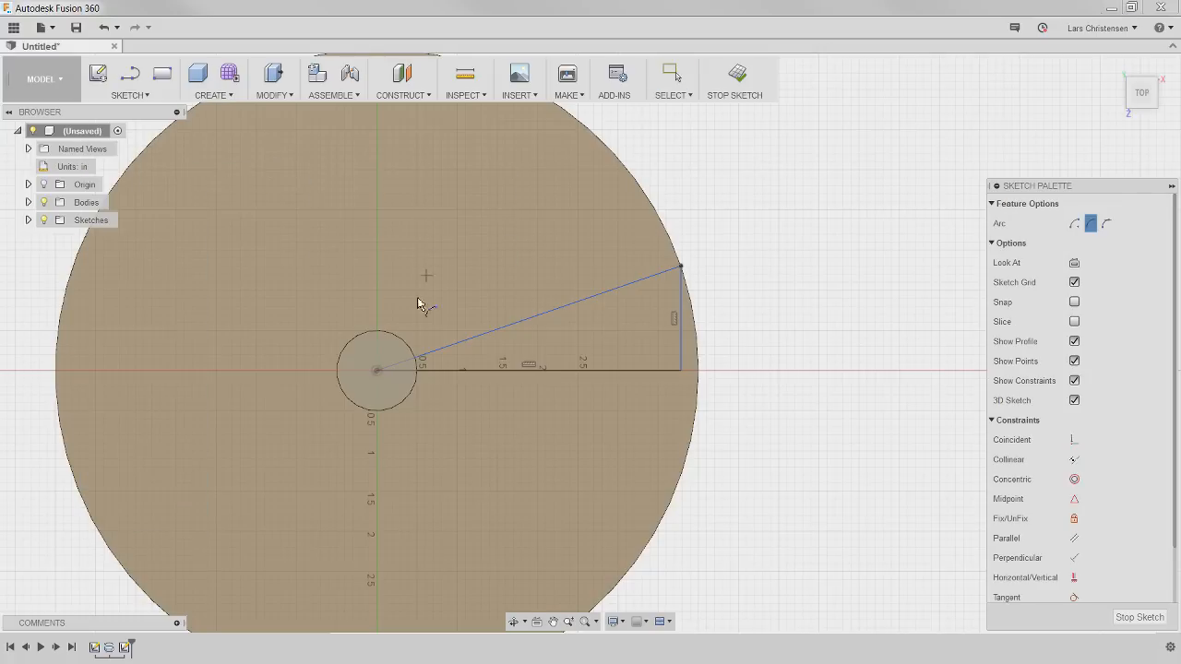
pyautogui.click(377, 374)
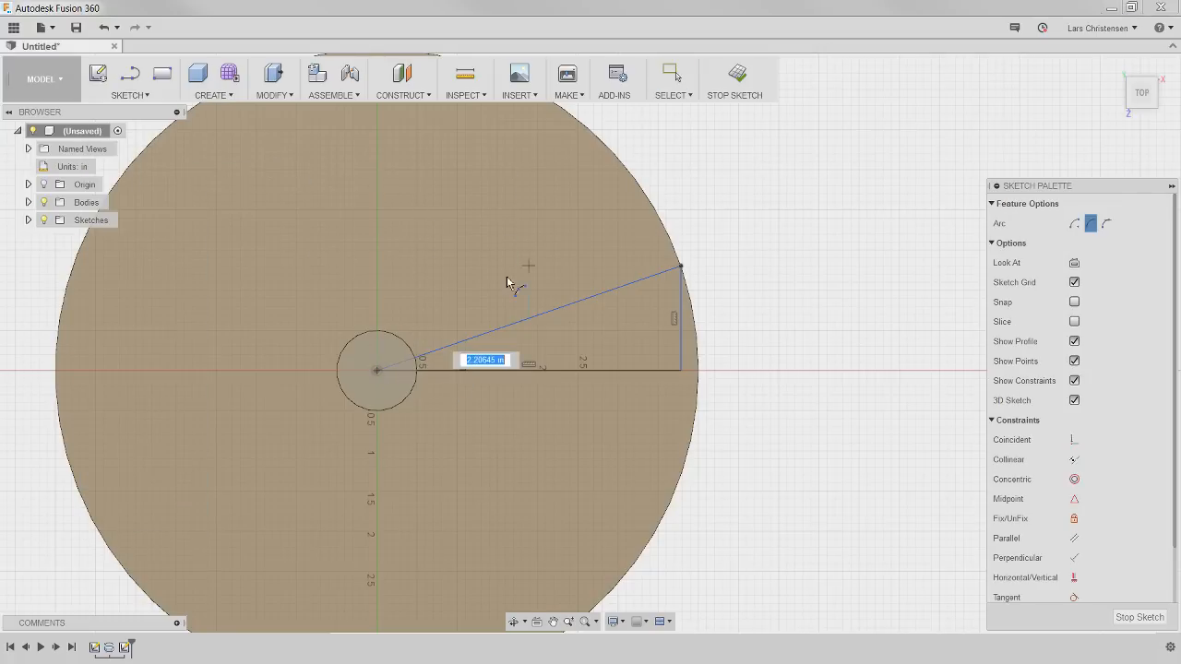
pyautogui.click(682, 267)
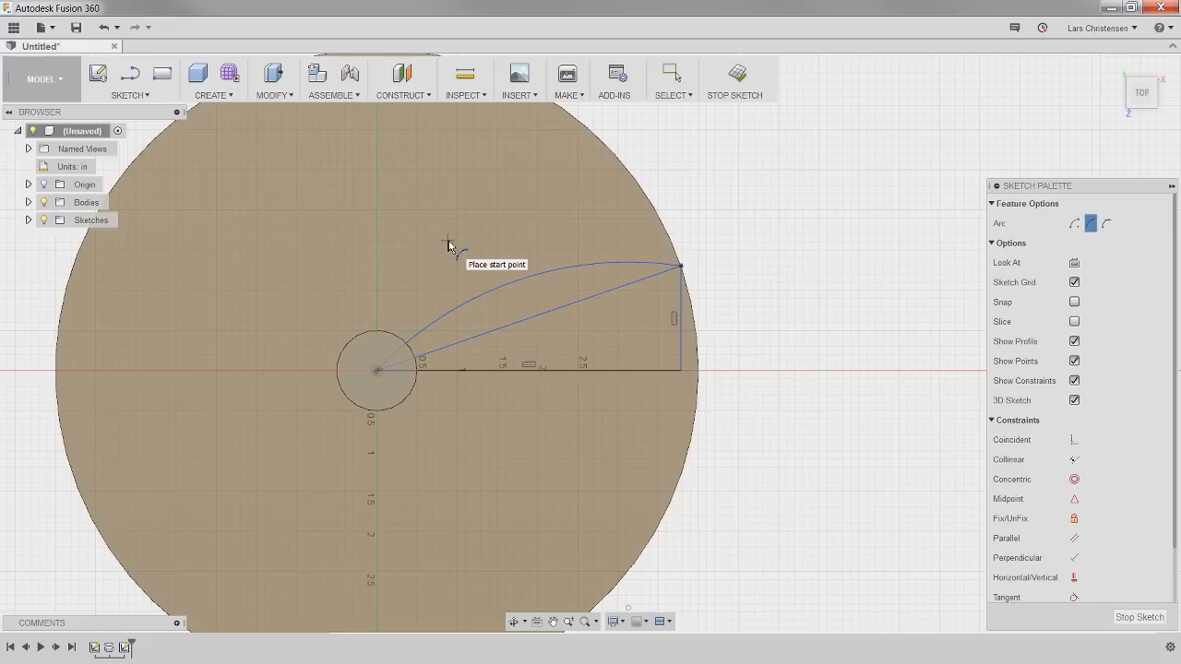
pyautogui.press('Escape')
# Dimension the arc's radius to 4 in and slide the rim corner down the disc's edge, closer to the horizontal line.
pyautogui.click(503, 288)
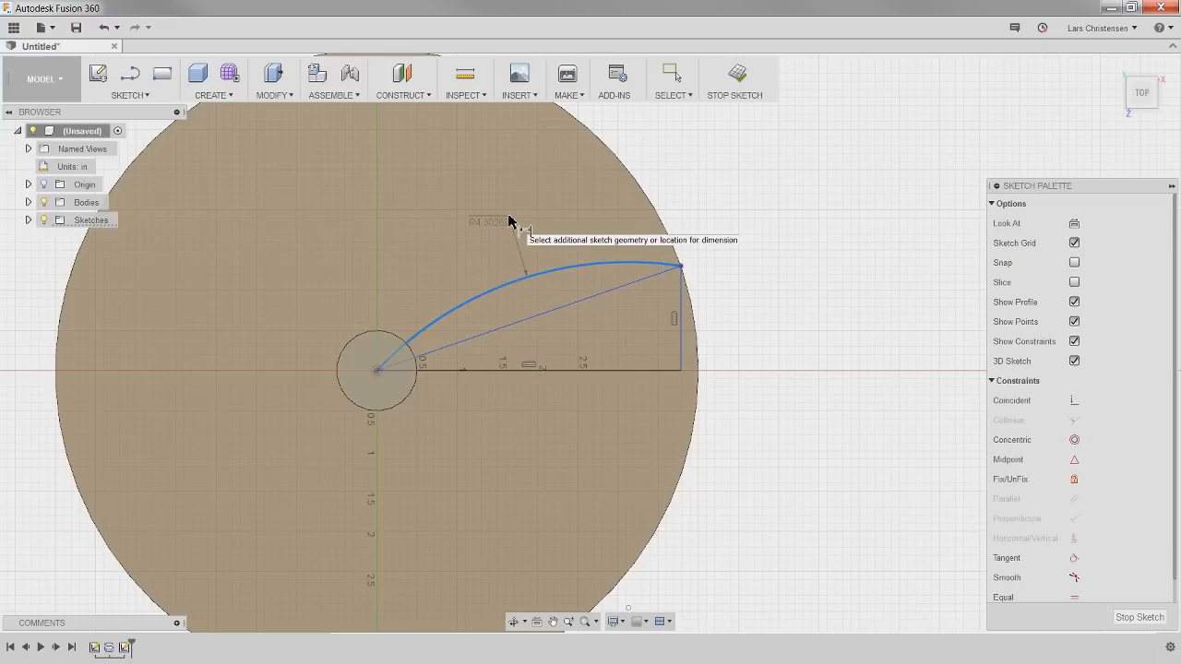
pyautogui.click(511, 216)
pyautogui.write('4')
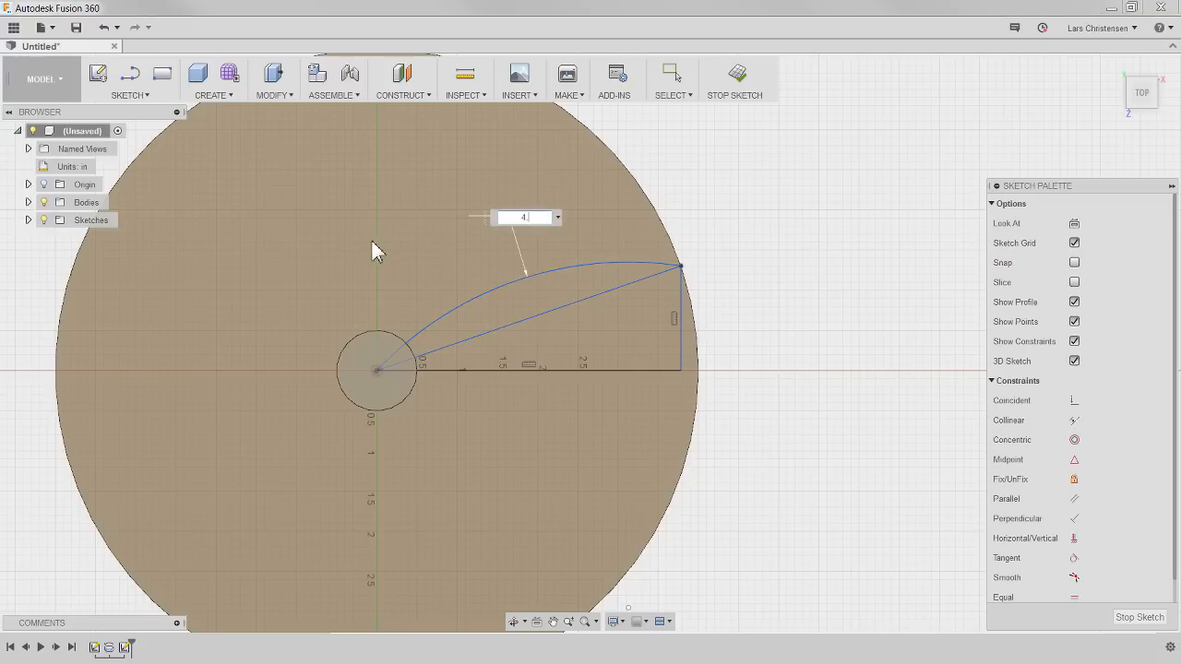
pyautogui.press('Return')
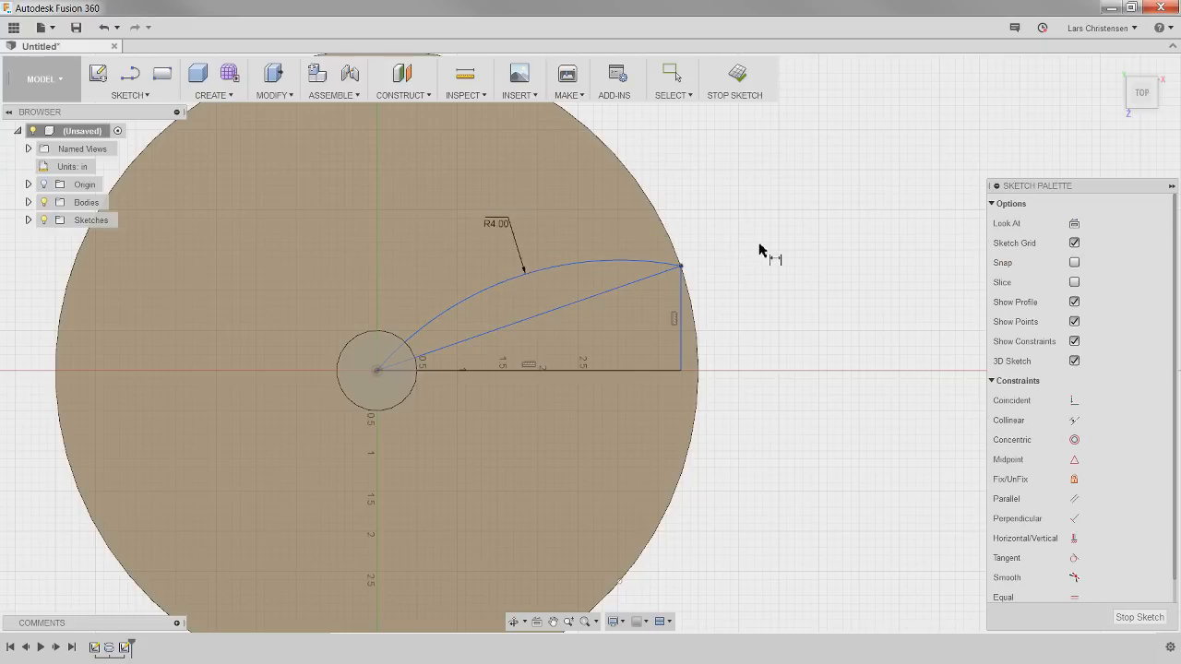
pyautogui.press('Escape')
pyautogui.moveTo(681, 268); pyautogui.dragTo(708, 293)
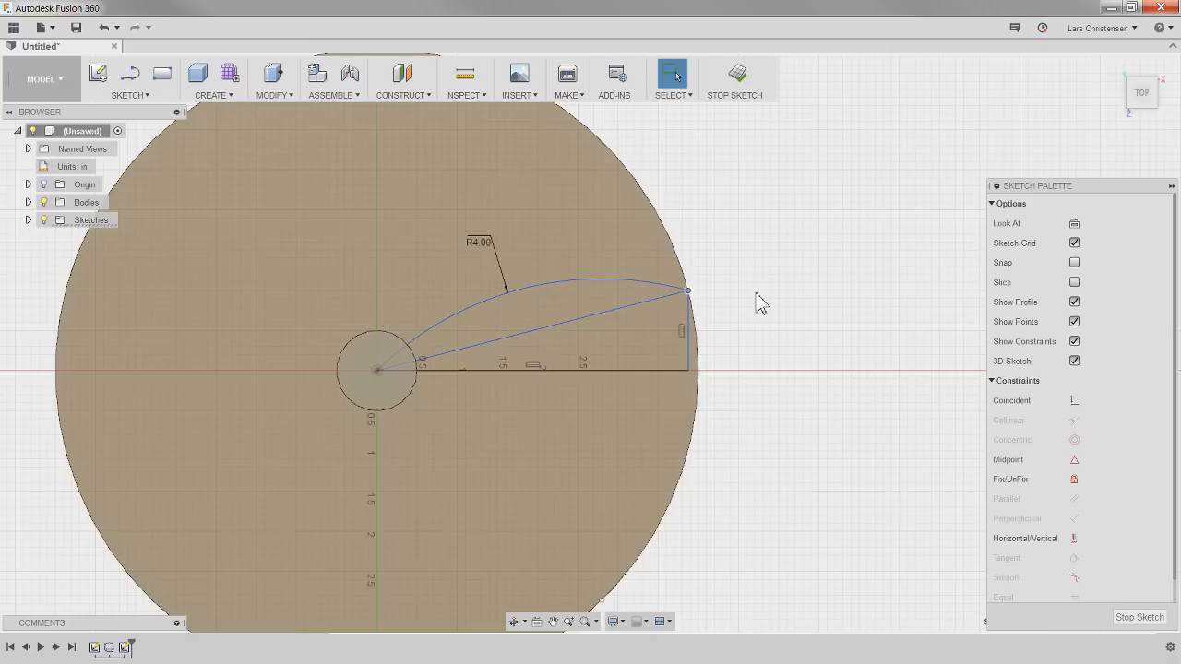
pyautogui.click(755, 297)
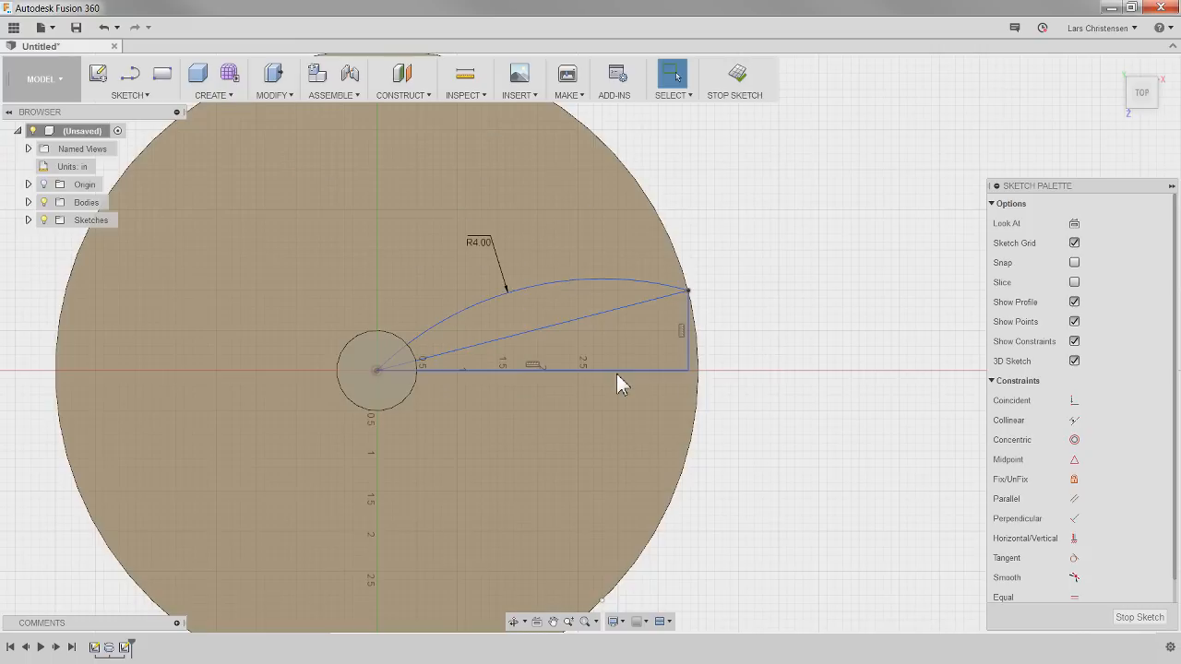
# Convert the triangle's three lines to construction lines, leaving only the arc as solid sketch geometry.
pyautogui.click(617, 372)
pyautogui.keyDown('shift'); pyautogui.click(686, 360); pyautogui.keyUp('shift')
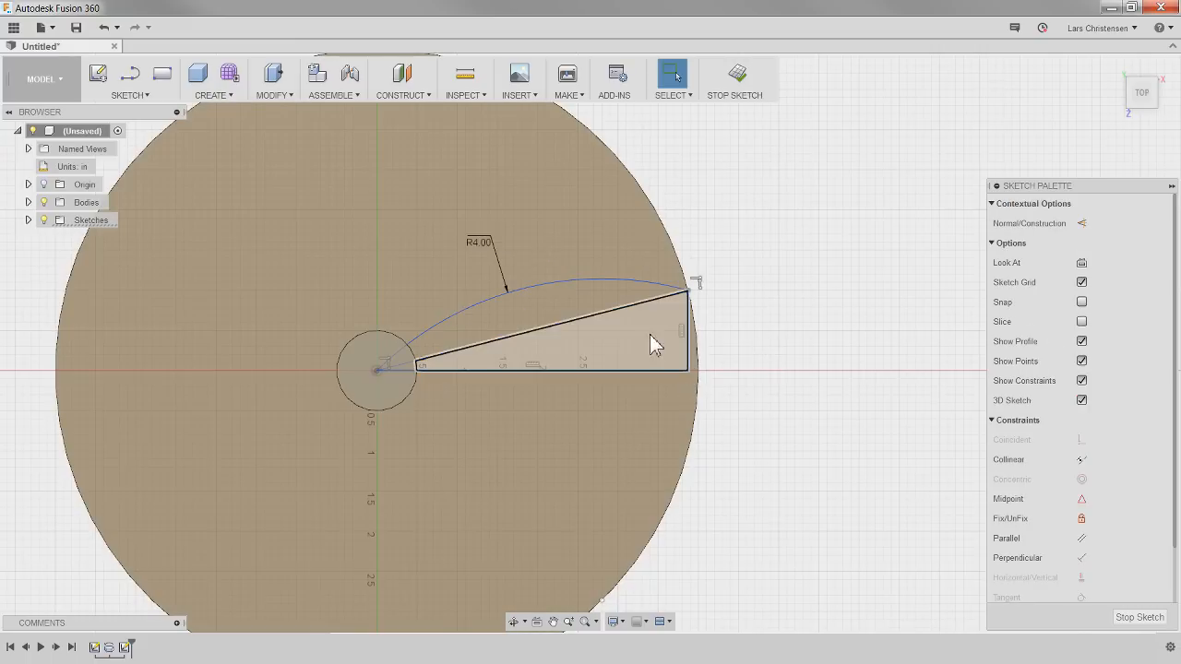
pyautogui.keyDown('shift'); pyautogui.click(616, 322); pyautogui.keyUp('shift')
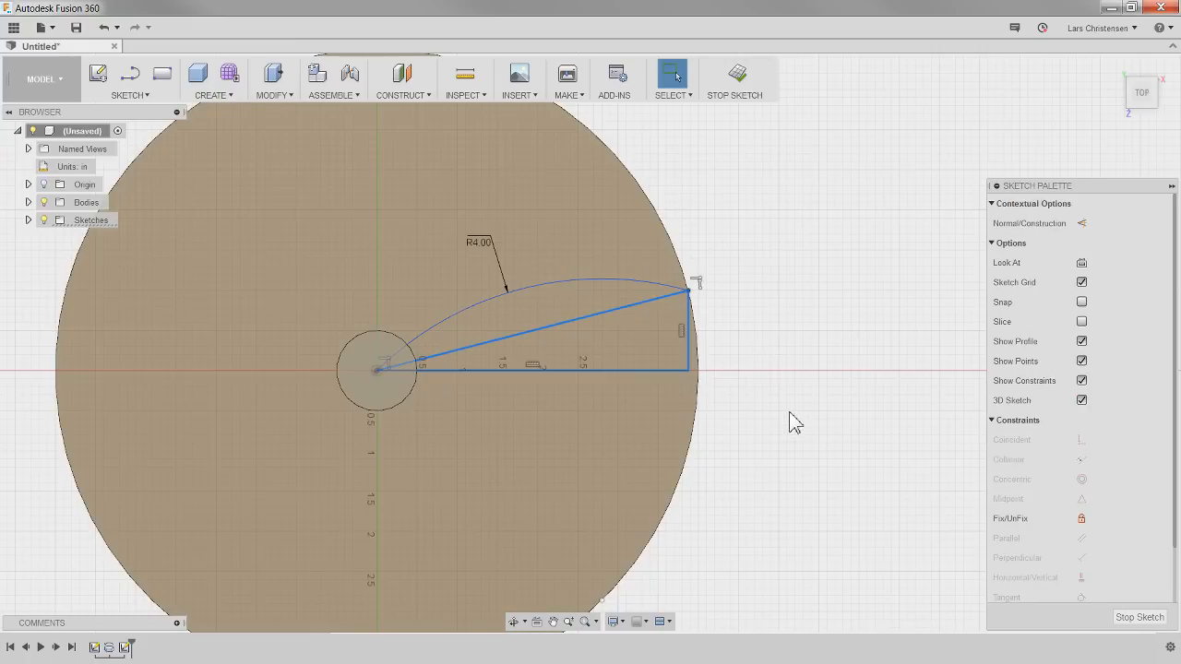
pyautogui.press('x')
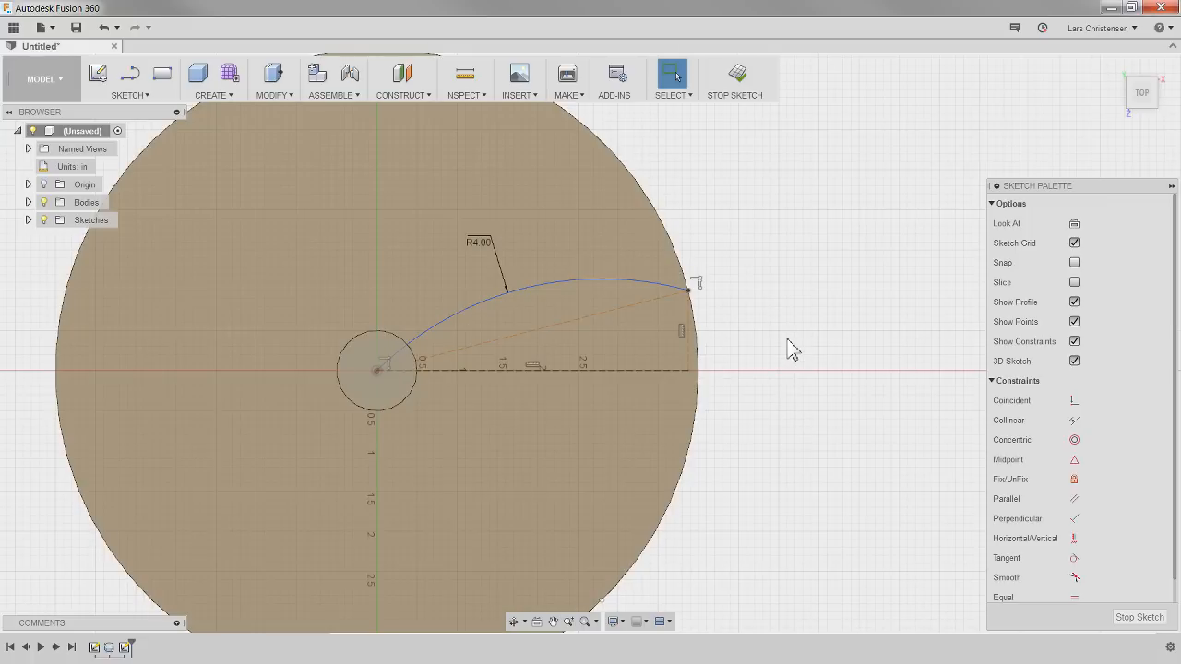
# Dimension the triangle's outer vertical line at 1 in, change it to 0.5 in, and finish the sketch.
pyautogui.press('d')
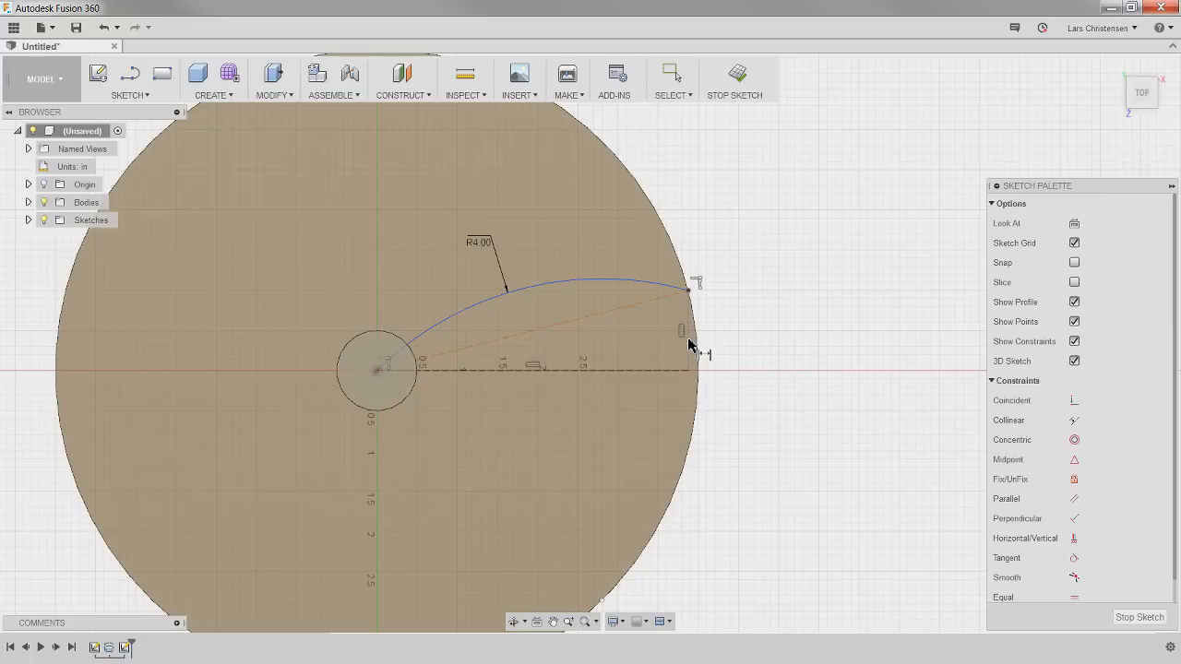
pyautogui.click(690, 346)
pyautogui.click(746, 338)
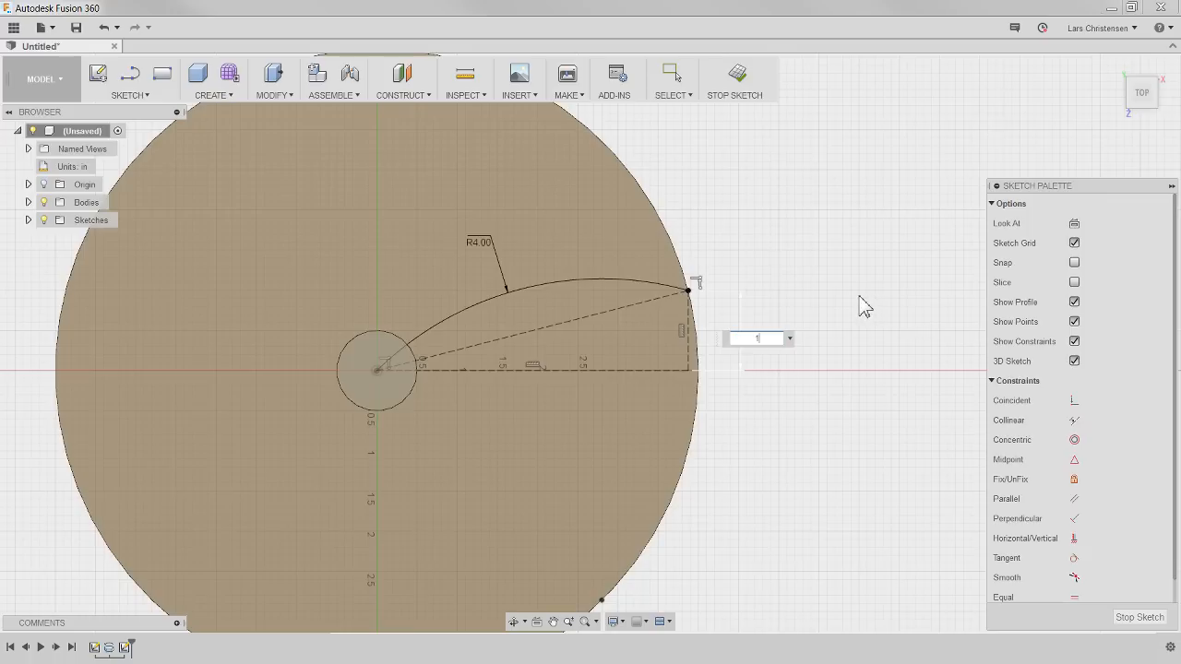
pyautogui.press('Return')
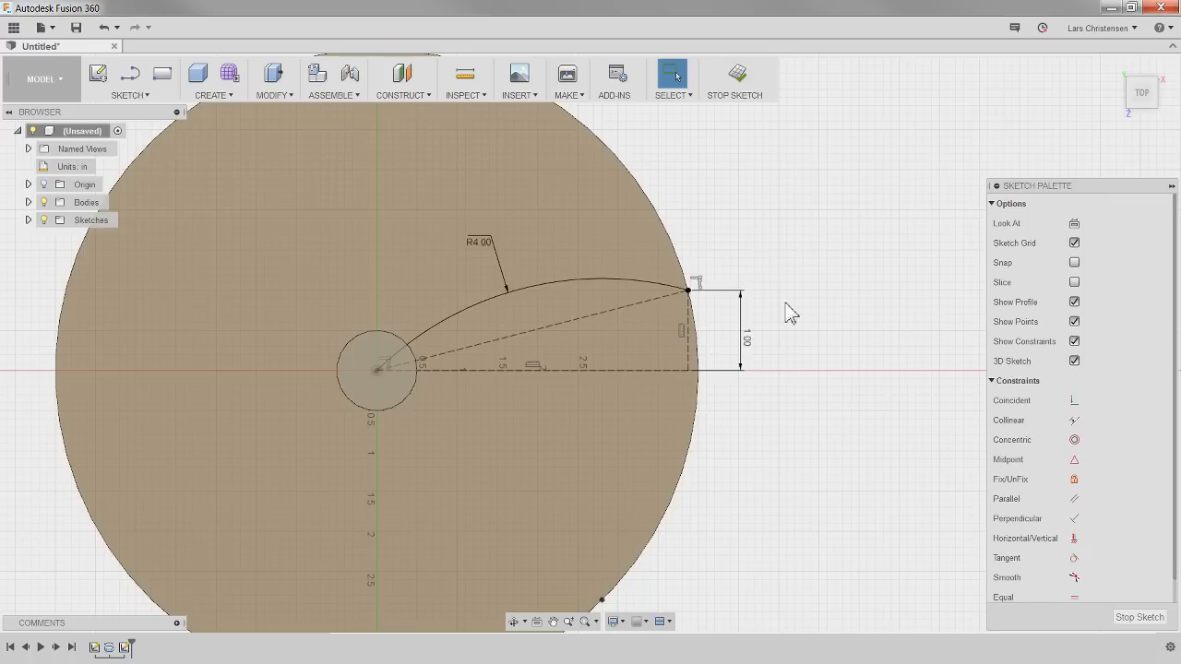
pyautogui.doubleClick(747, 340)
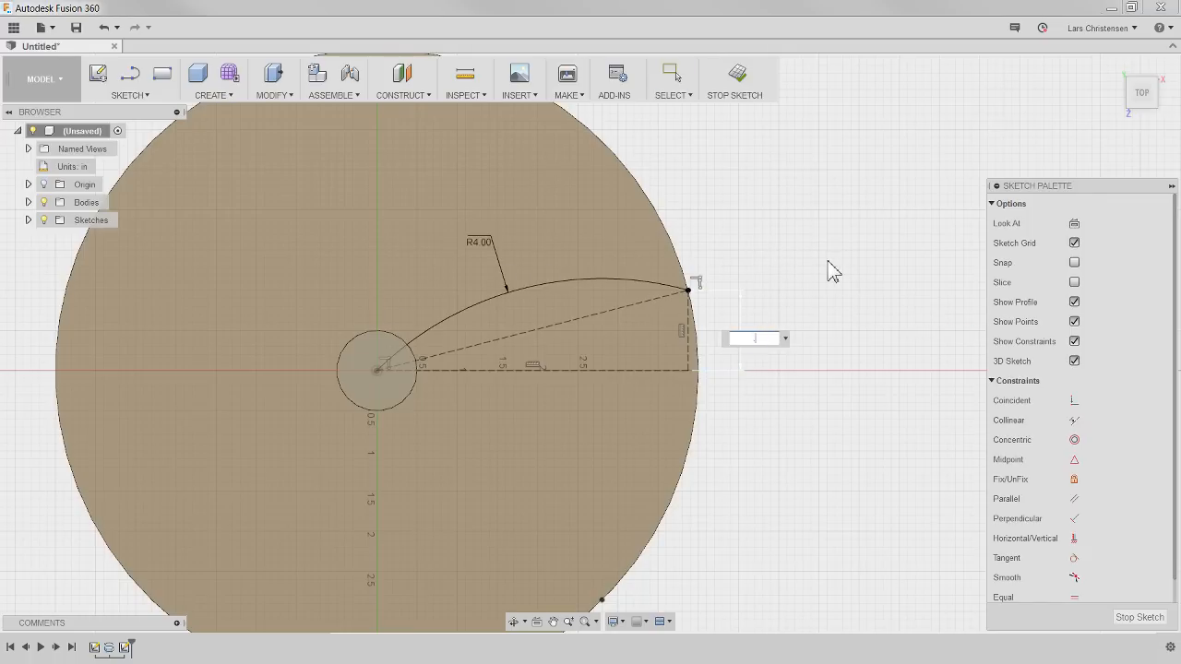
pyautogui.press('Return')
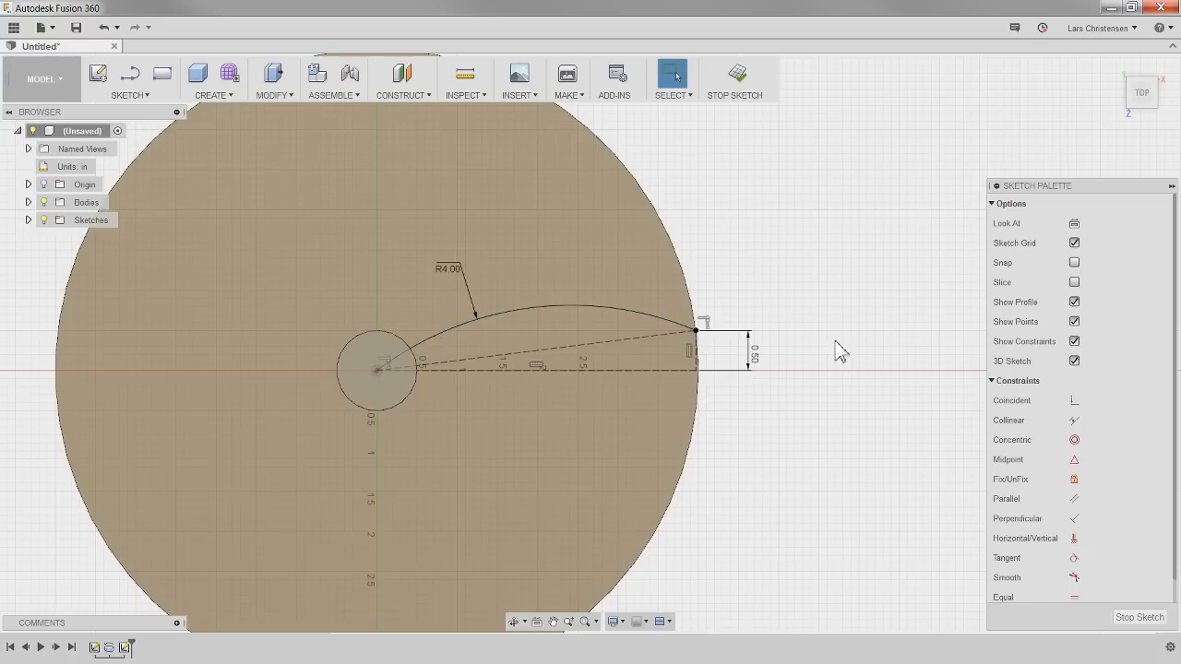
pyautogui.click(1135, 617)
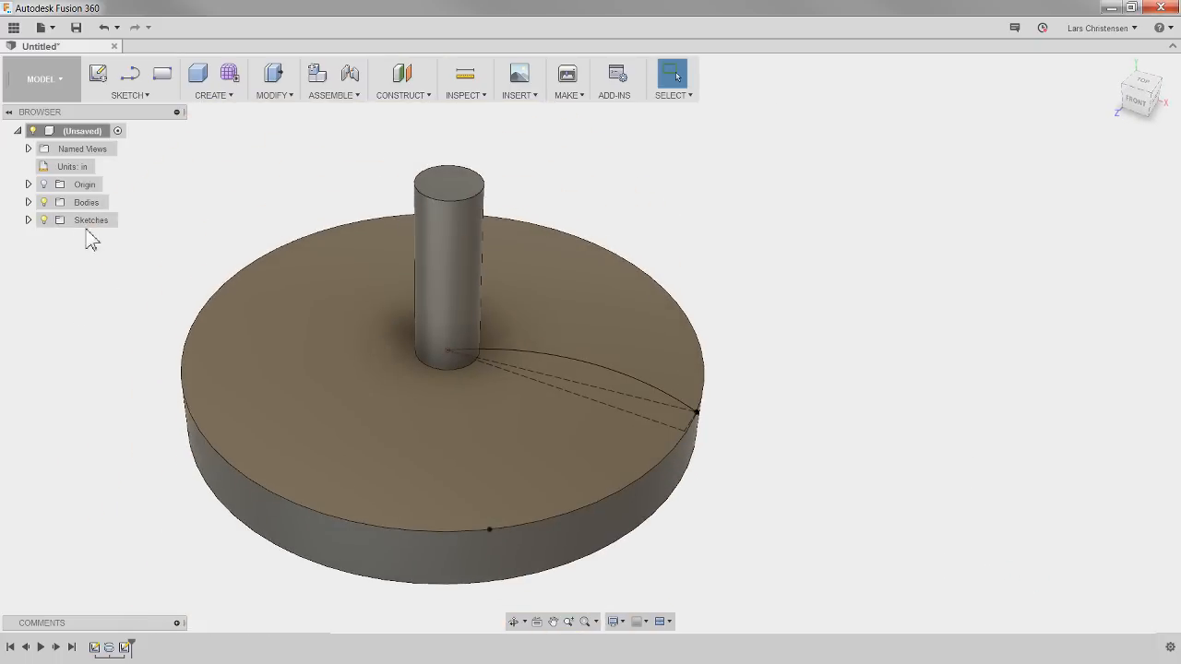
# Show Sketch2's dimensions in the model and move the arc's R4.00 label outside the disc, close to its rim.
pyautogui.click(29, 220)
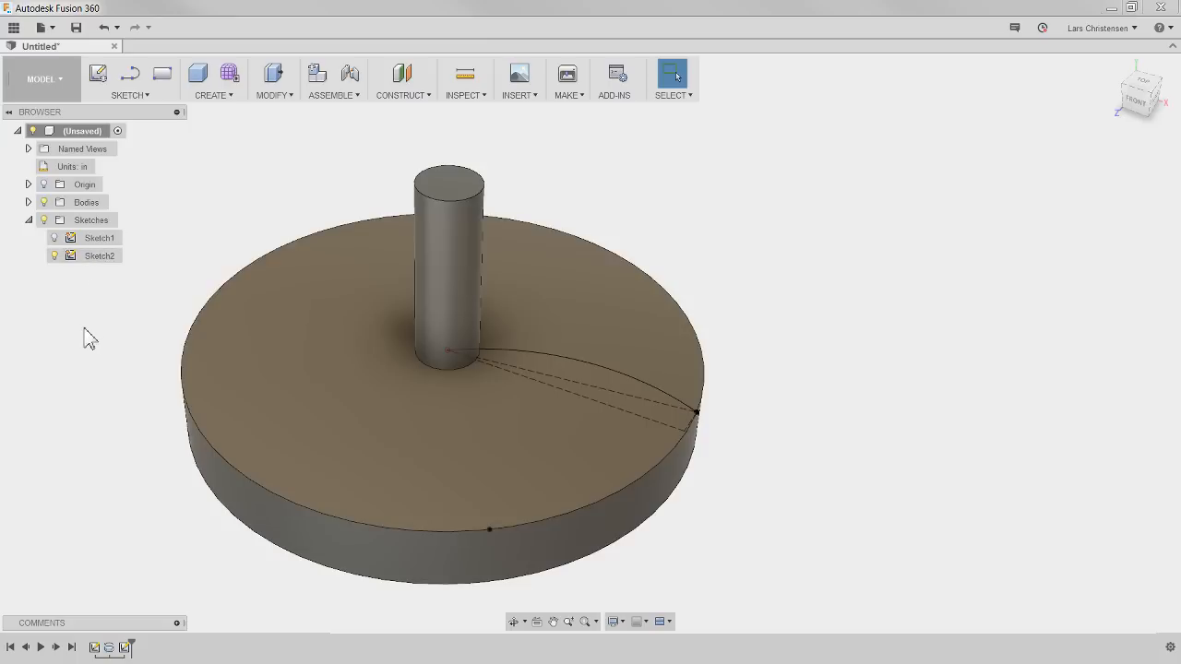
pyautogui.rightClick(108, 259)
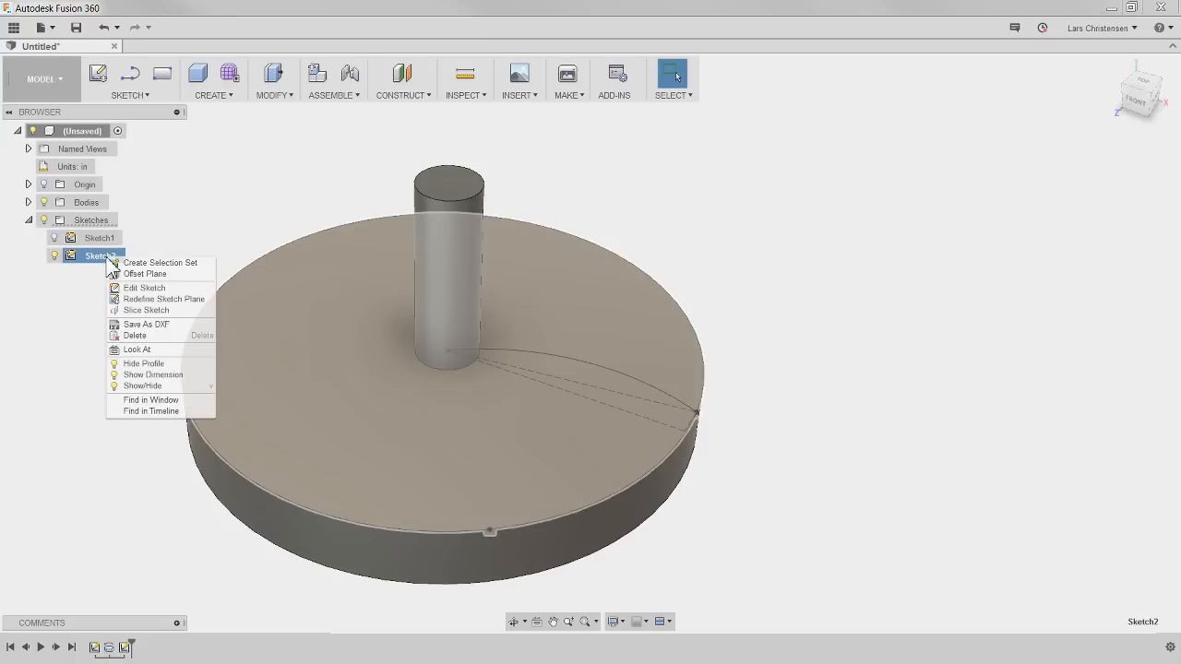
pyautogui.click(138, 375)
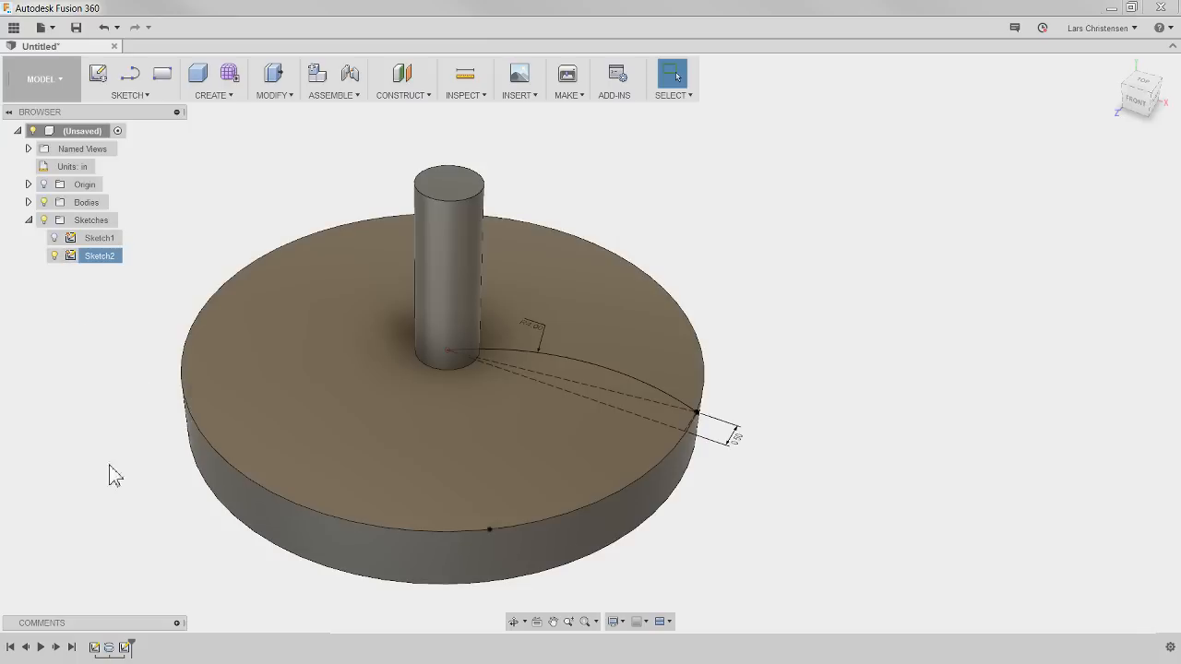
pyautogui.scroll(2, 791, 356)
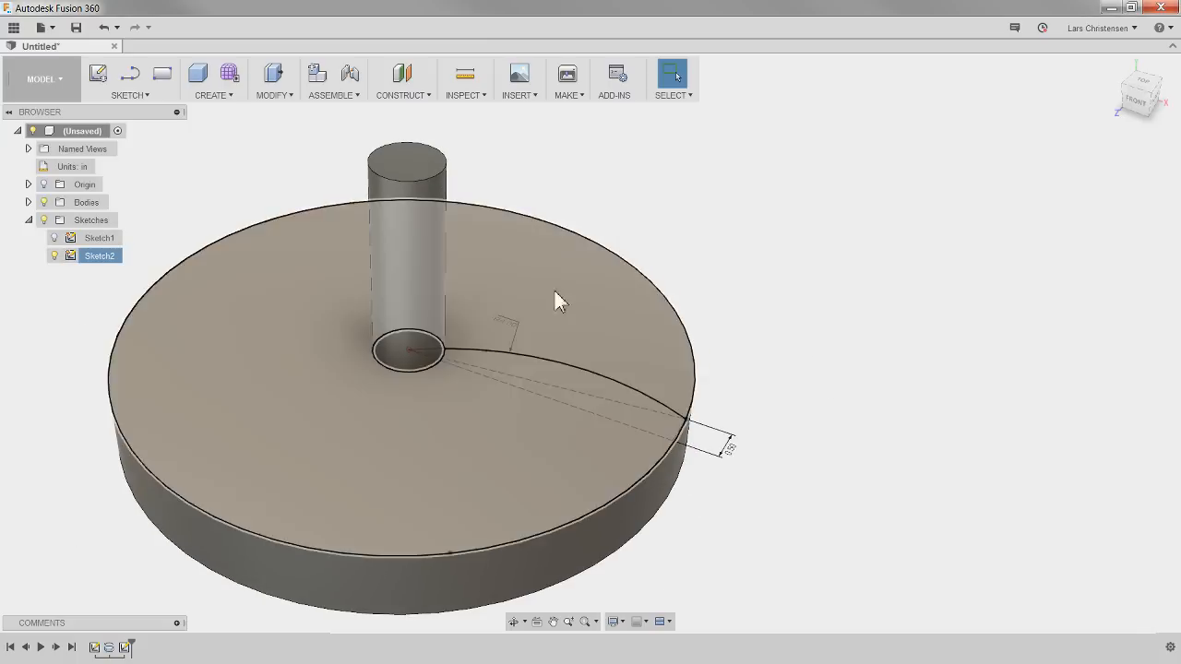
pyautogui.moveTo(506, 320); pyautogui.dragTo(743, 342)
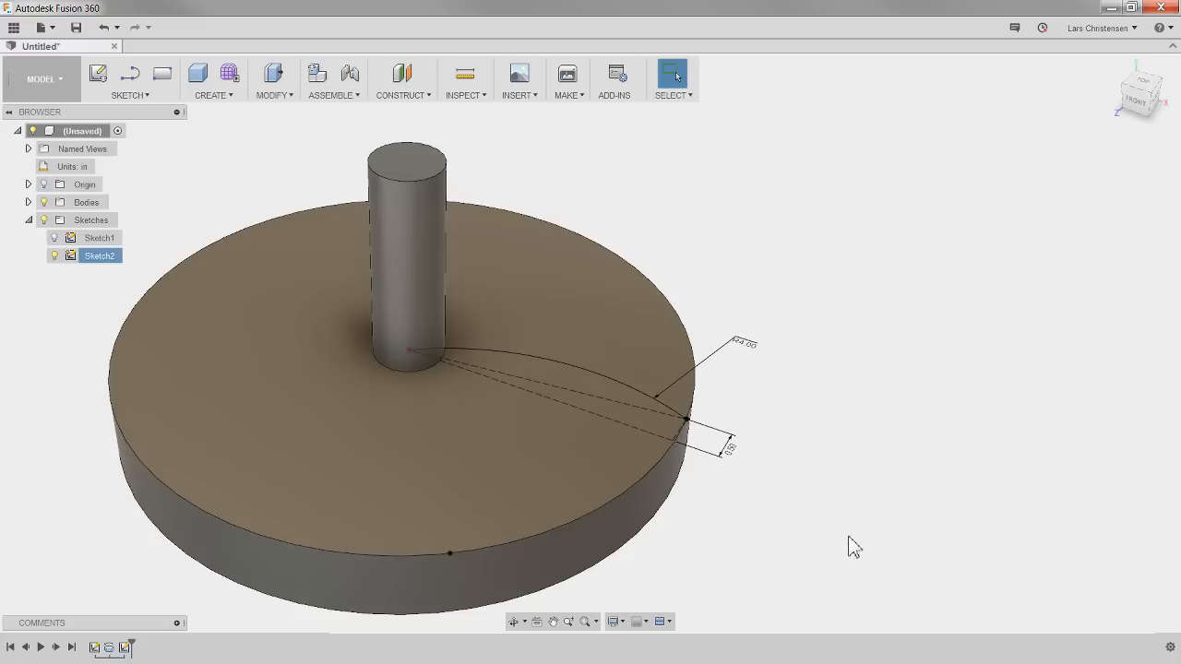
pyautogui.keyDown('shift'); pyautogui.moveTo(854, 547); pyautogui.dragTo(836, 575, button='middle'); pyautogui.keyUp('shift')
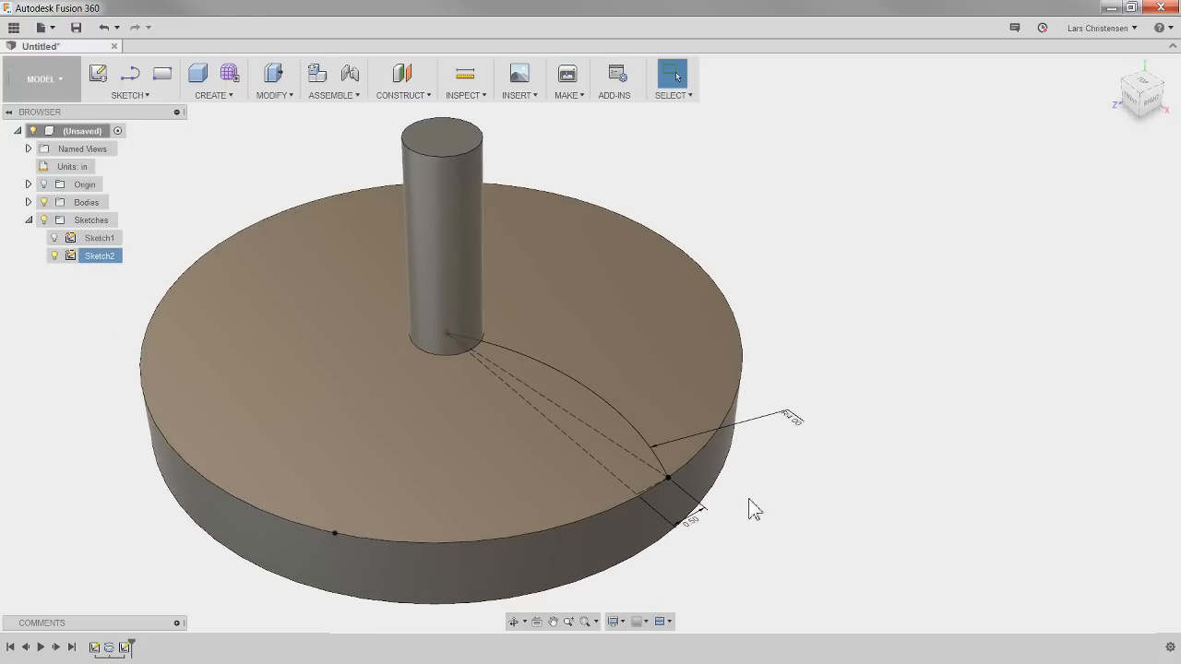
pyautogui.moveTo(801, 420)
pyautogui.mouseDown()
pyautogui.moveTo(780, 440)
pyautogui.moveTo(749, 442)
pyautogui.mouseUp()
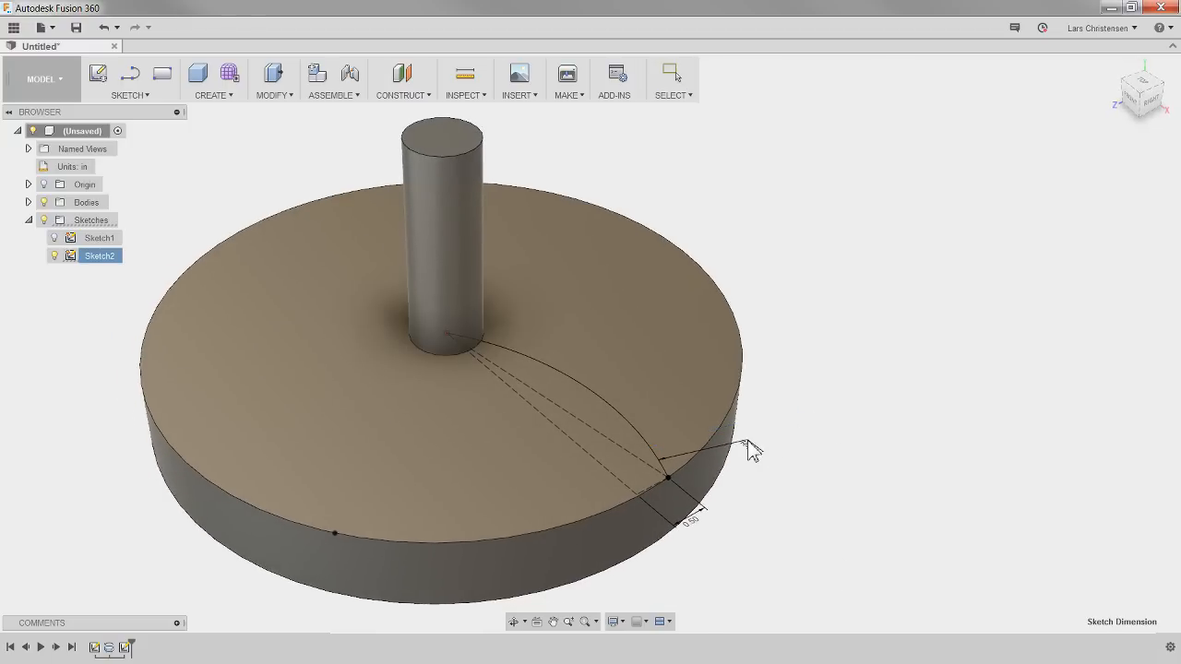
pyautogui.press('Escape')
# Show the origin geometry and start a new sketch on the YZ plane.
pyautogui.keyDown('shift'); pyautogui.moveTo(698, 509); pyautogui.dragTo(826, 538, button='middle'); pyautogui.keyUp('shift')
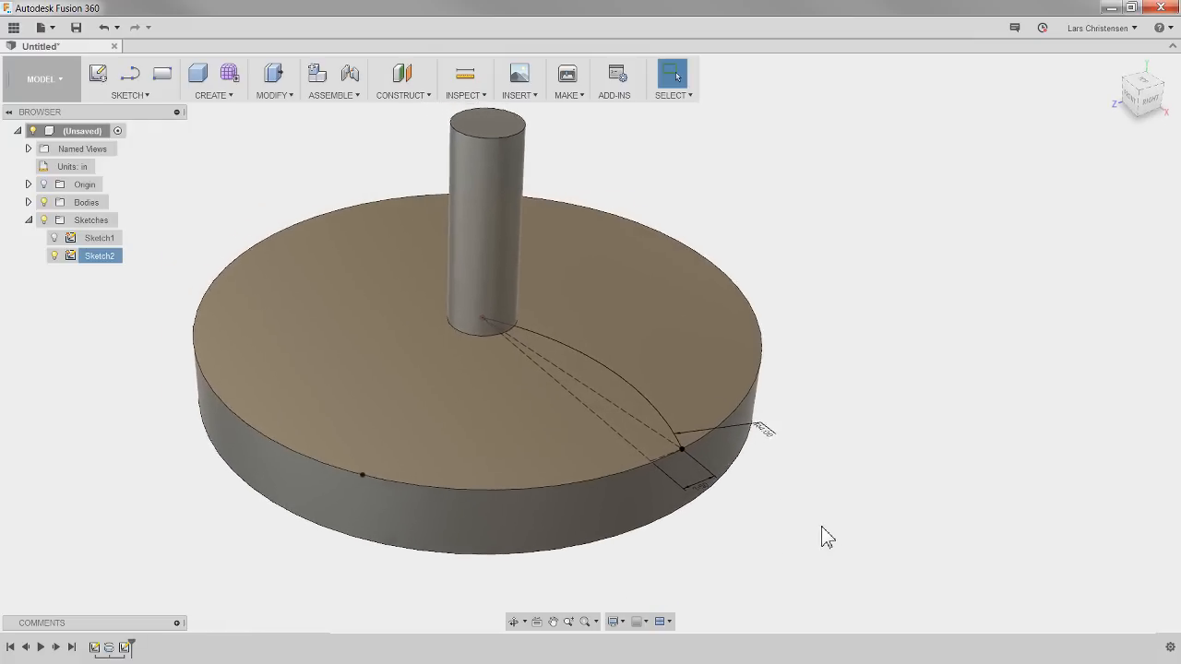
pyautogui.click(44, 185)
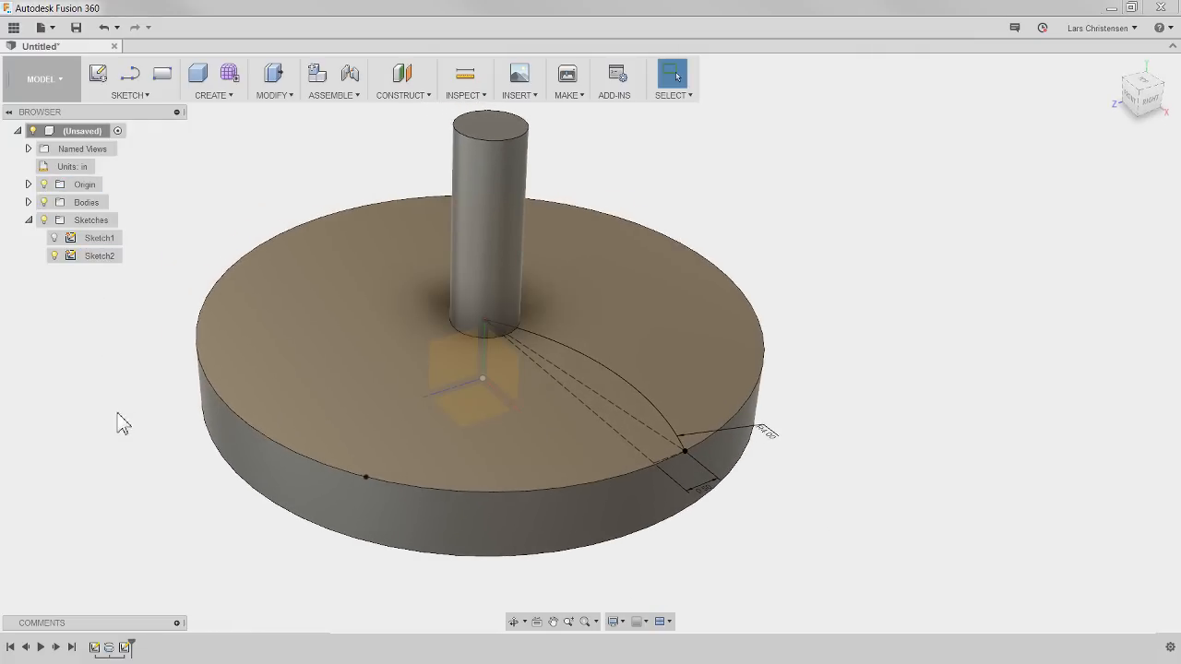
pyautogui.click(97, 74)
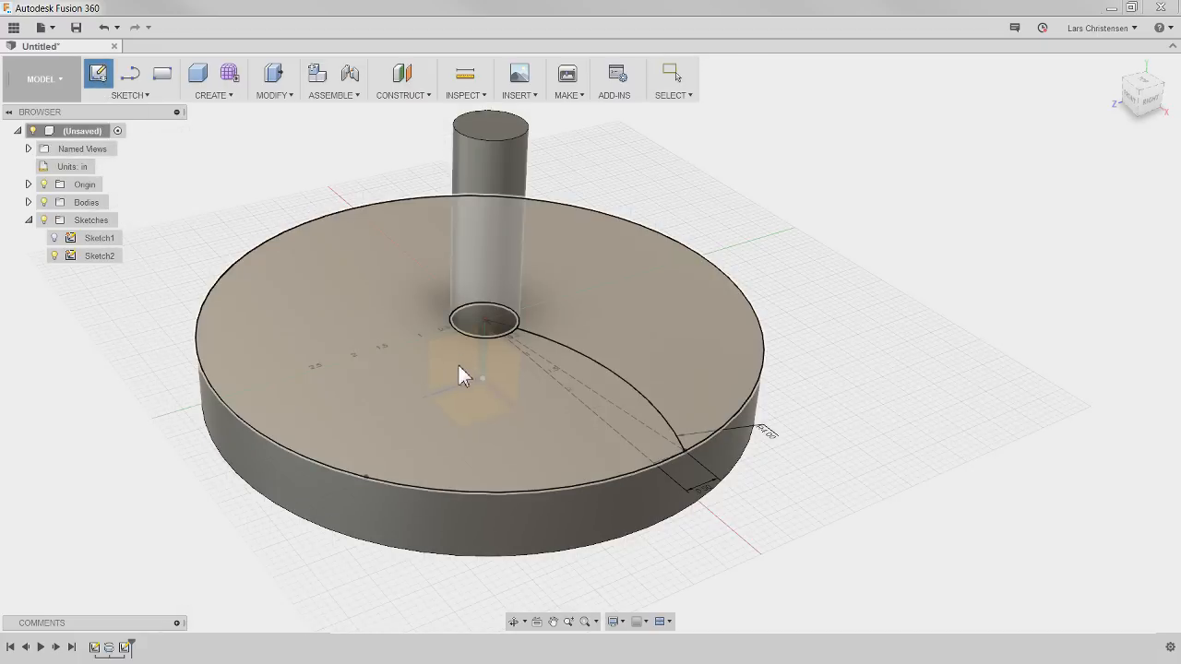
pyautogui.click(450, 463)
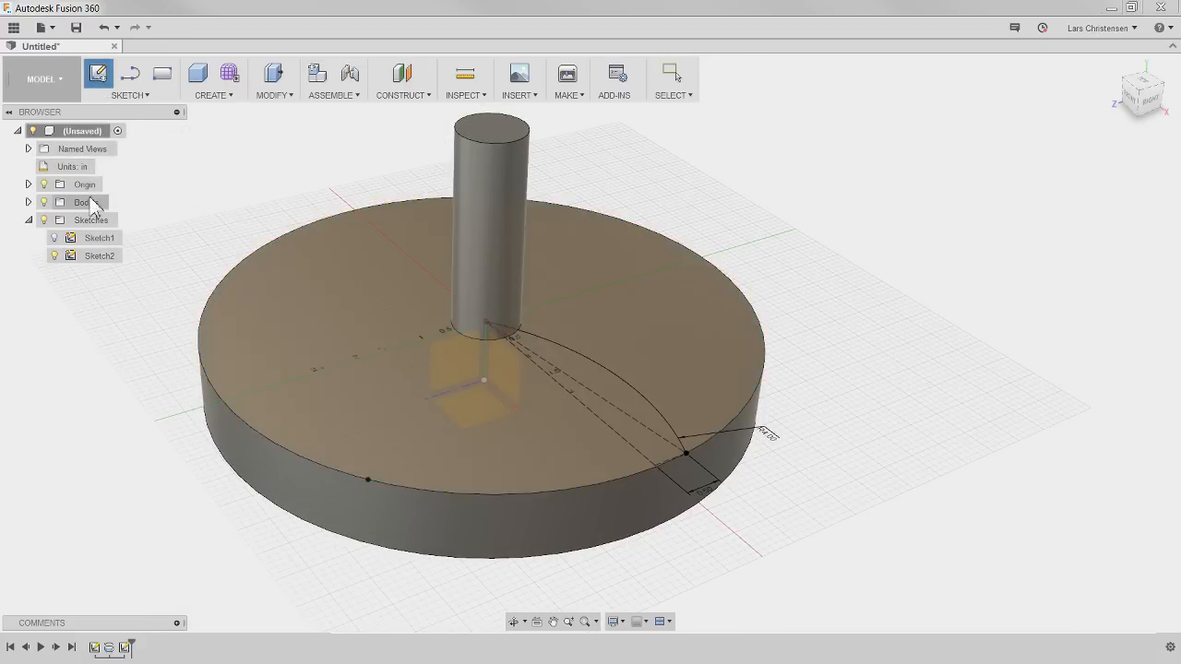
pyautogui.click(29, 184)
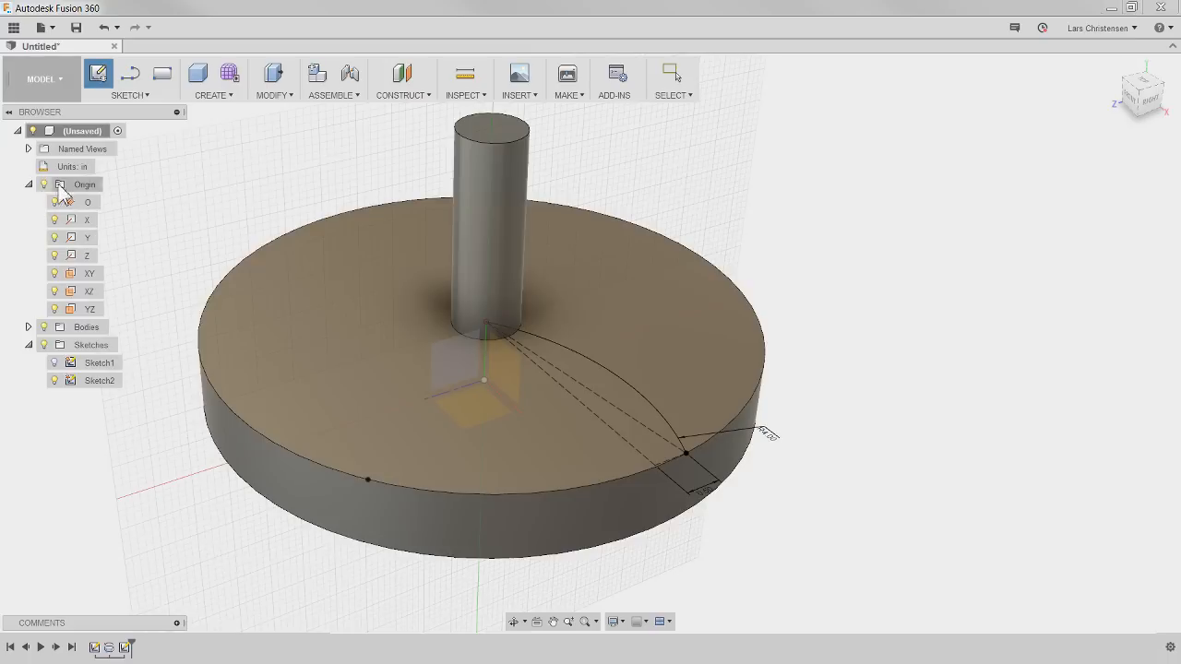
pyautogui.click(86, 309)
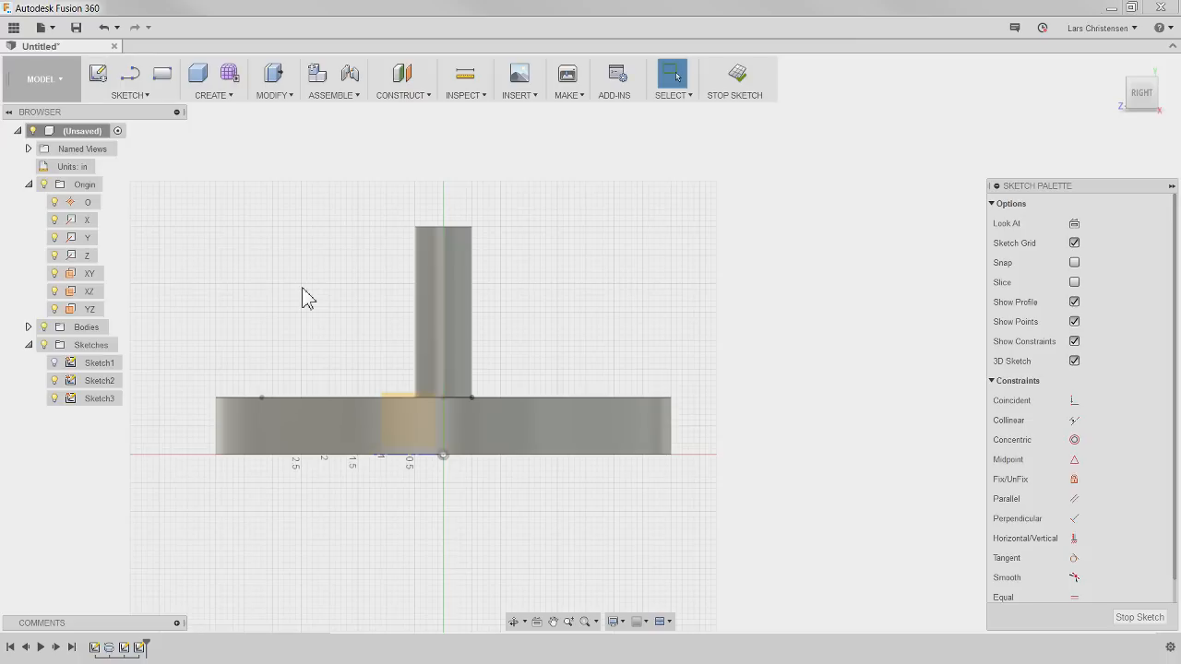
# Draw a 2.5 in vertical line up the shaft's axis from the centre of the disc's upper face.
pyautogui.press('l')
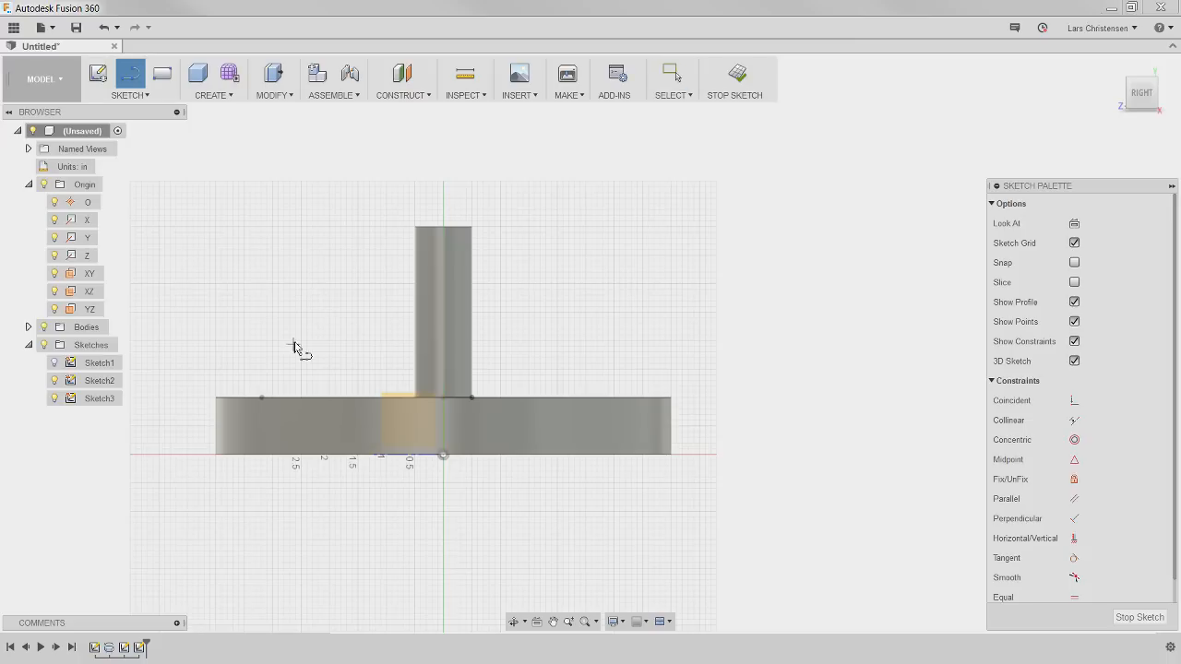
pyautogui.click(442, 399)
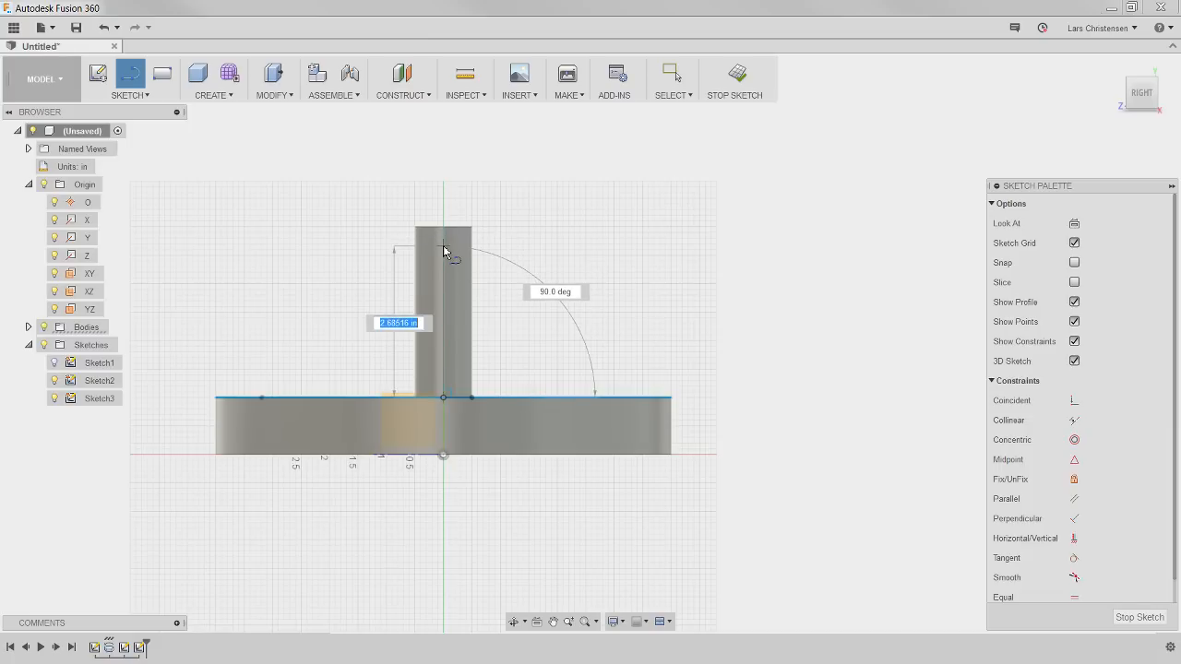
pyautogui.write('2.5')
pyautogui.press('Return')
pyautogui.press('Escape')
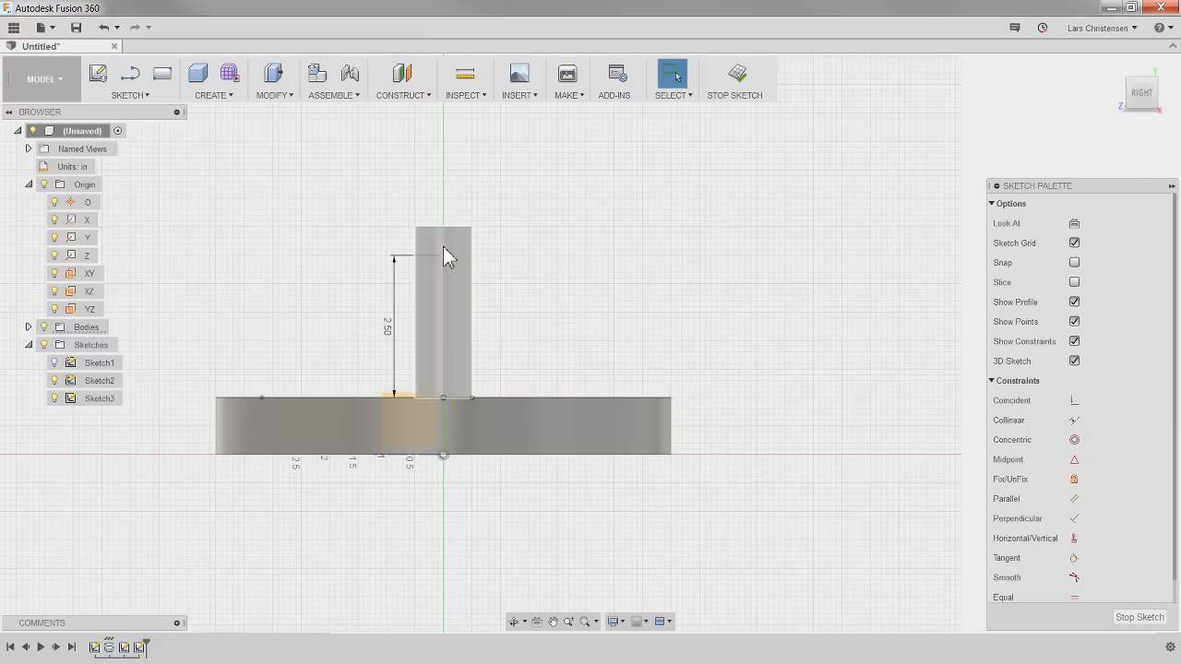
# Draw a tangent arc from the vertical line's upper end, curving up and left beyond the top of the shaft.
pyautogui.scroll(2, 508, 156)
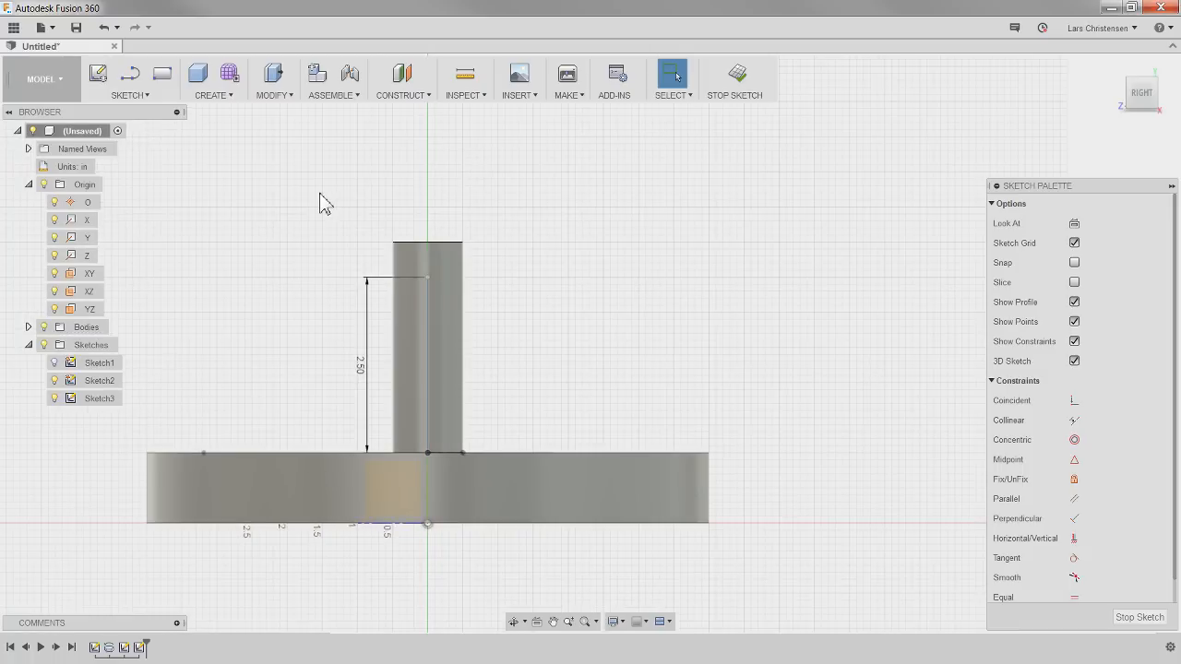
pyautogui.click(129, 81)
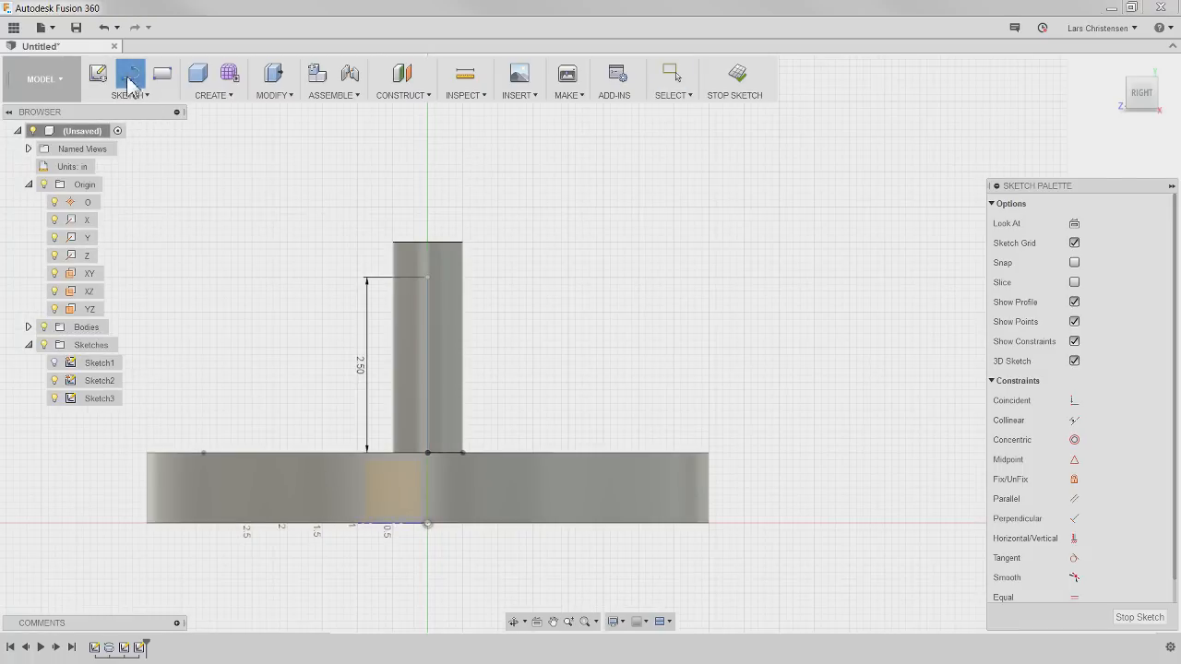
pyautogui.click(427, 279)
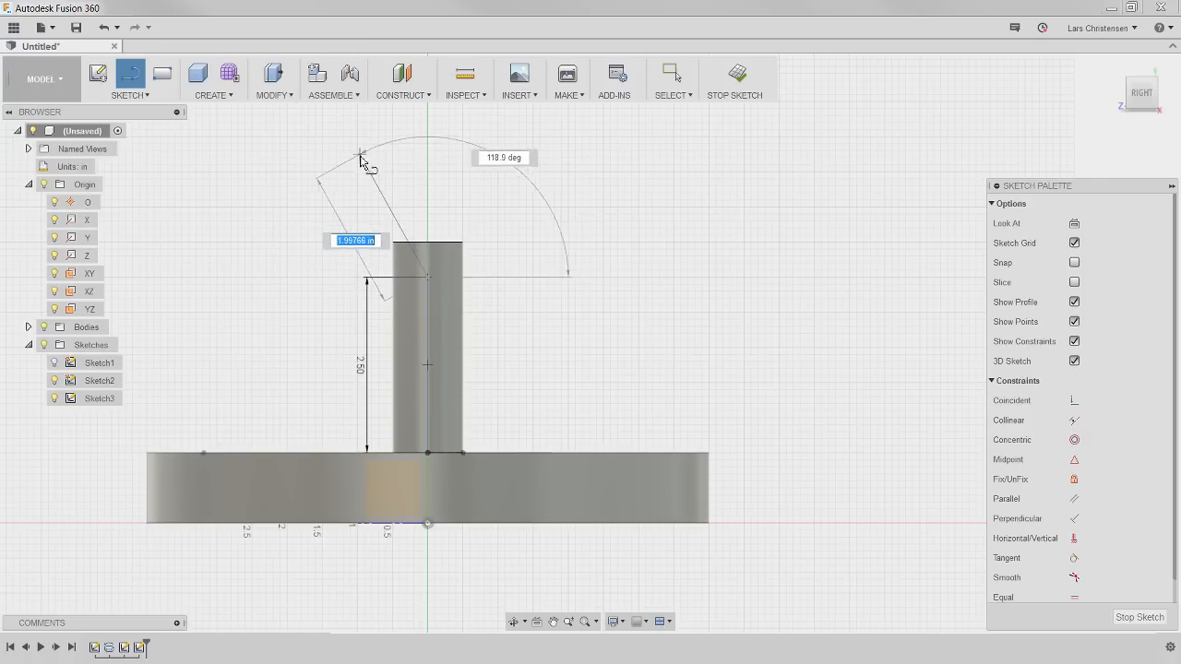
pyautogui.press('Escape')
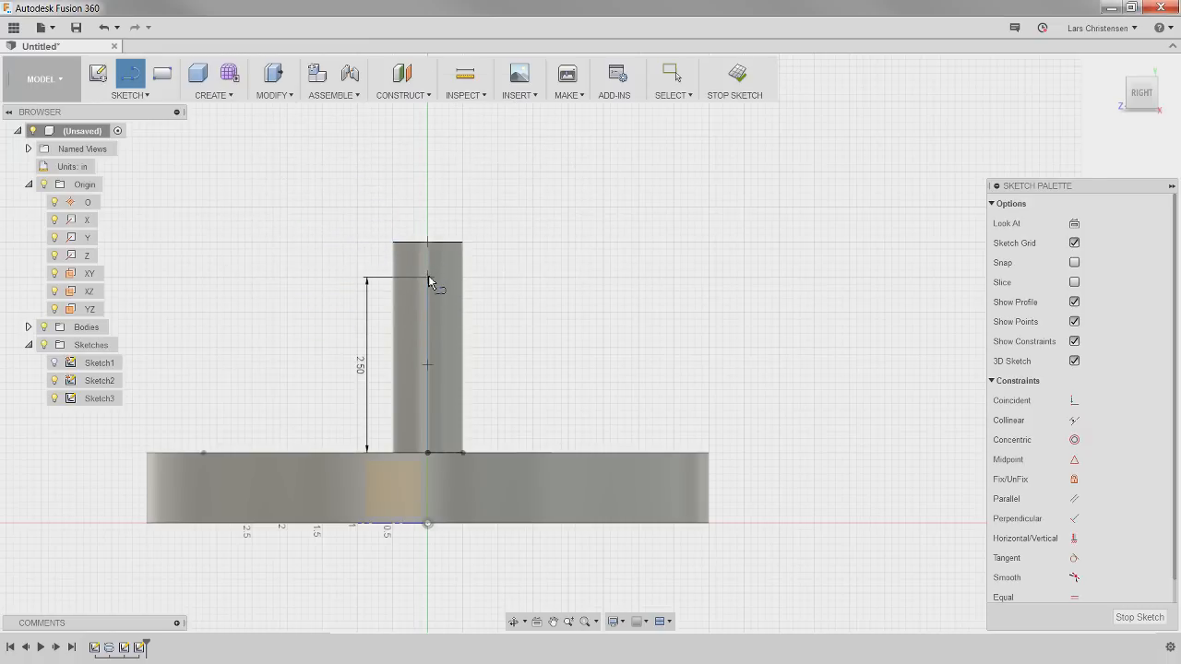
pyautogui.click(428, 277)
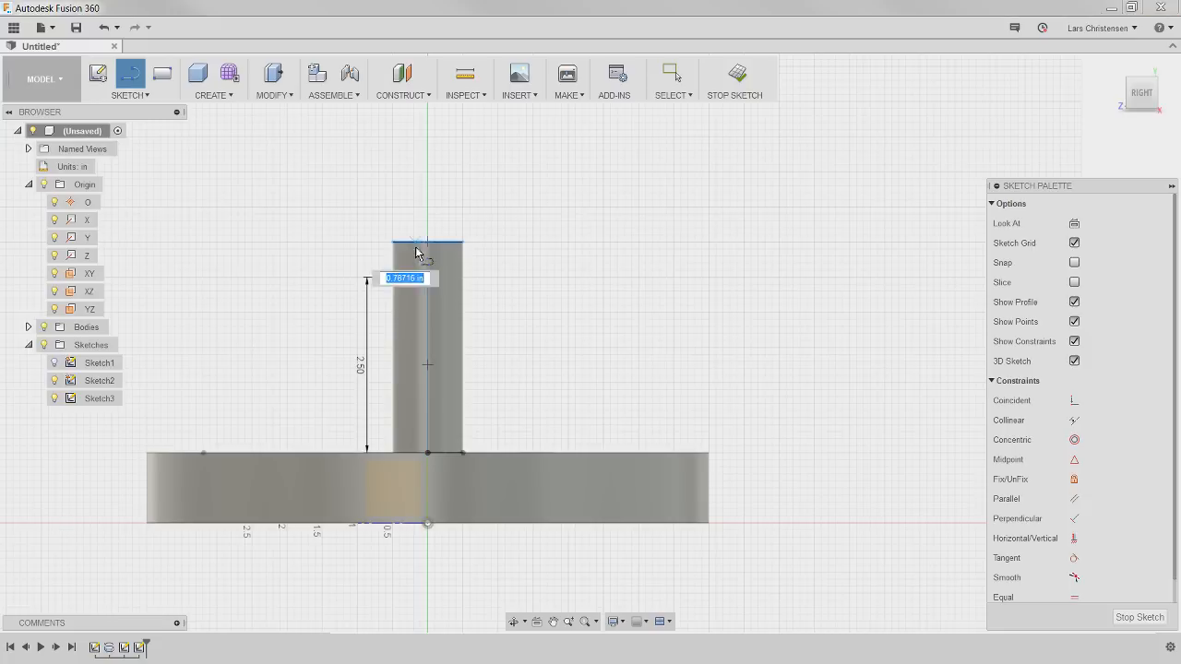
pyautogui.click(335, 183)
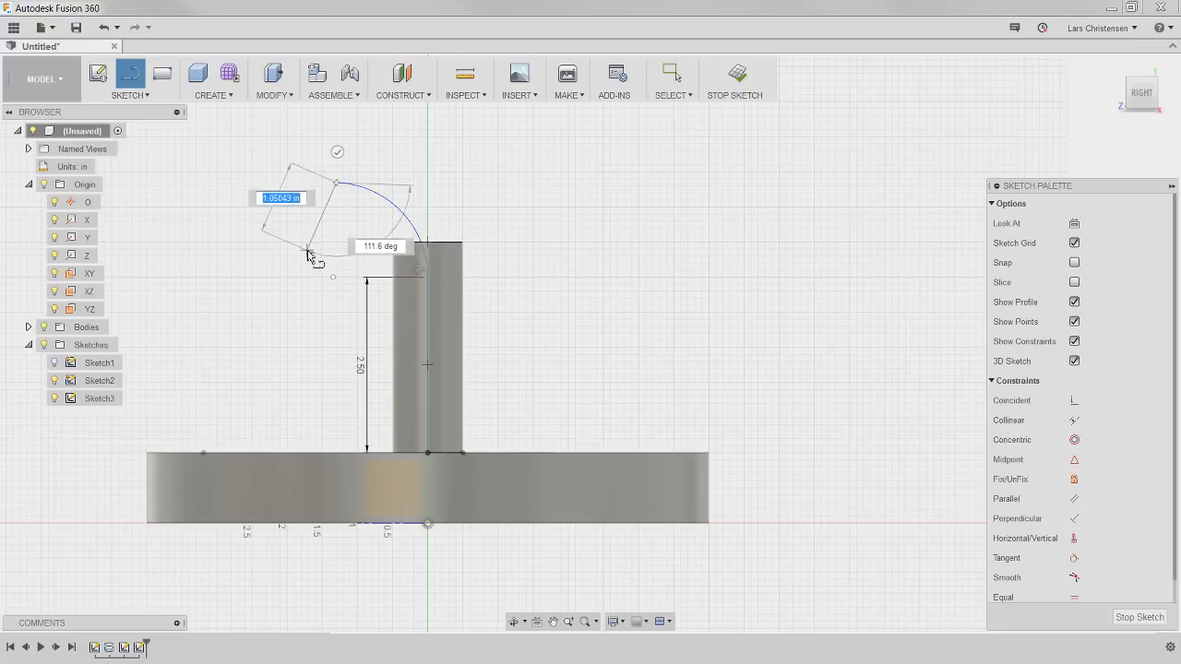
pyautogui.click(337, 155)
pyautogui.scroll(3, 337, 169)
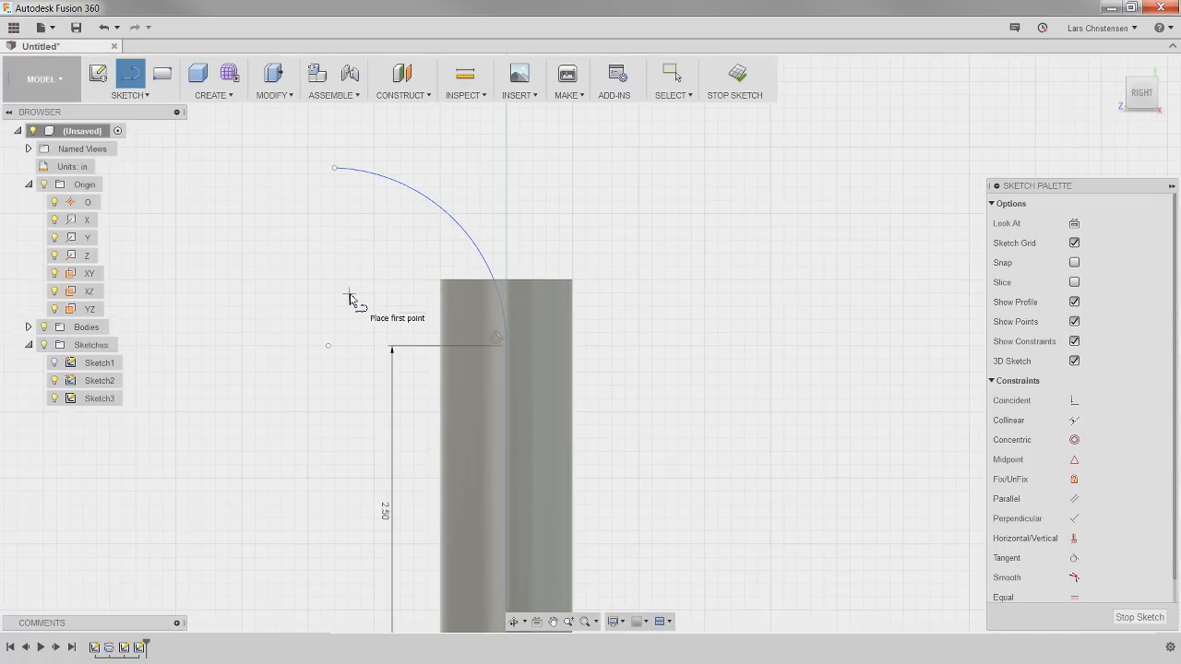
pyautogui.scroll(-1, 305, 296)
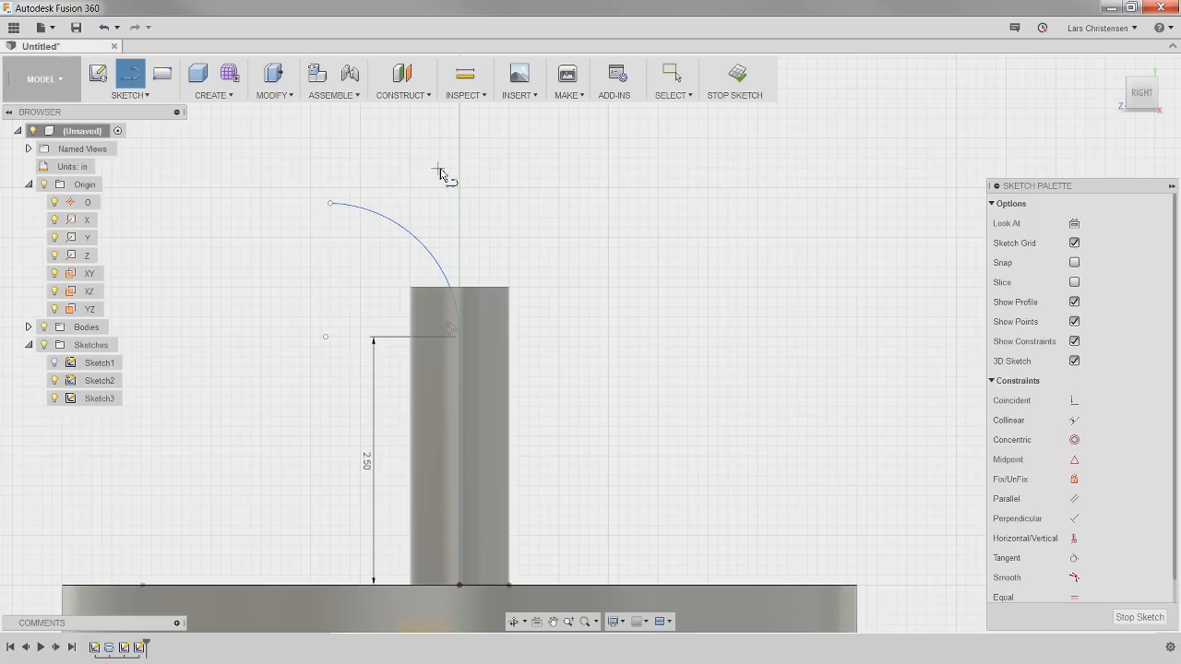
# Dimension the vertical distance between the arc's two endpoints at 1.5 in.
pyautogui.press('d')
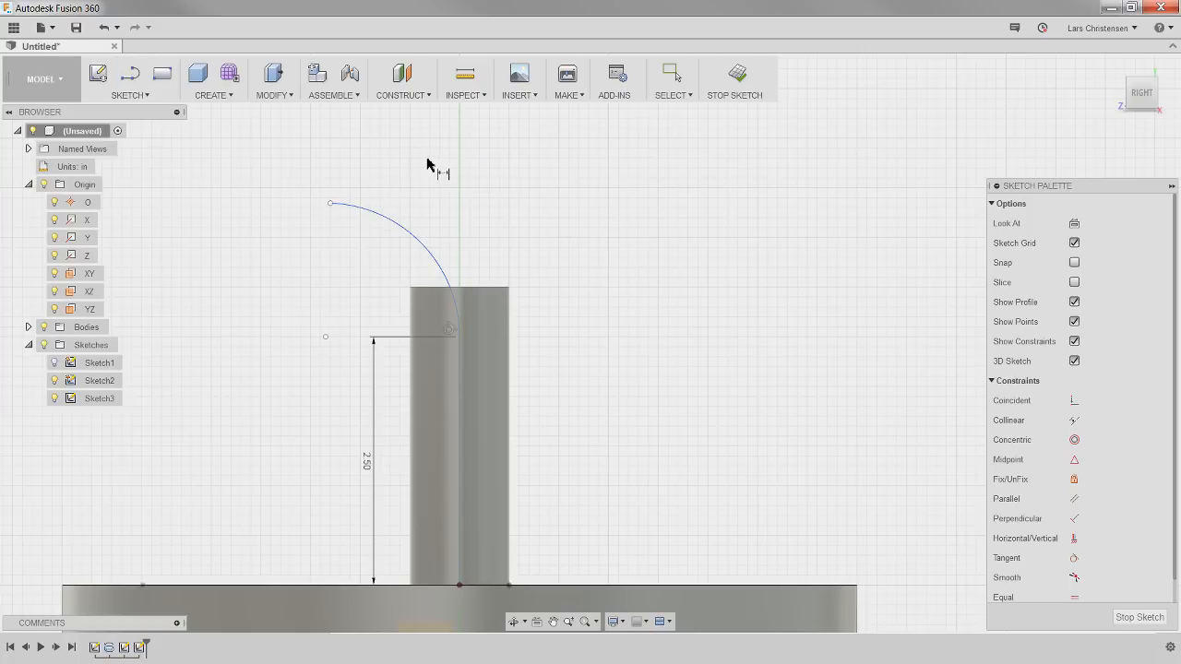
pyautogui.click(461, 338)
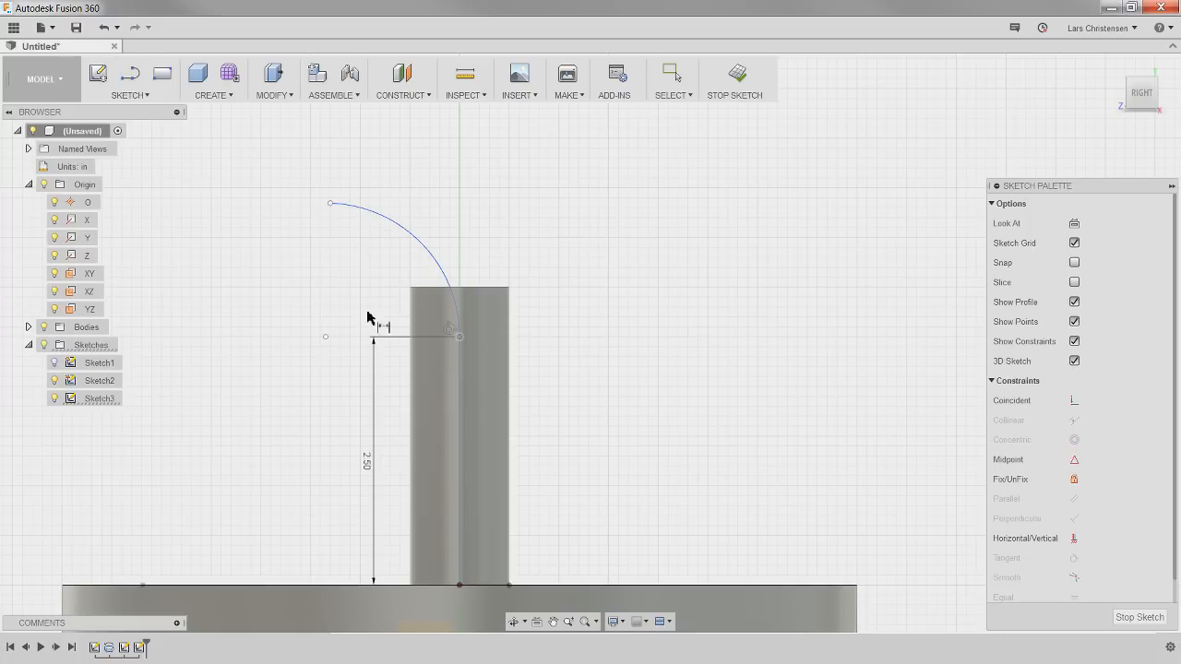
pyautogui.click(330, 204)
pyautogui.click(277, 263)
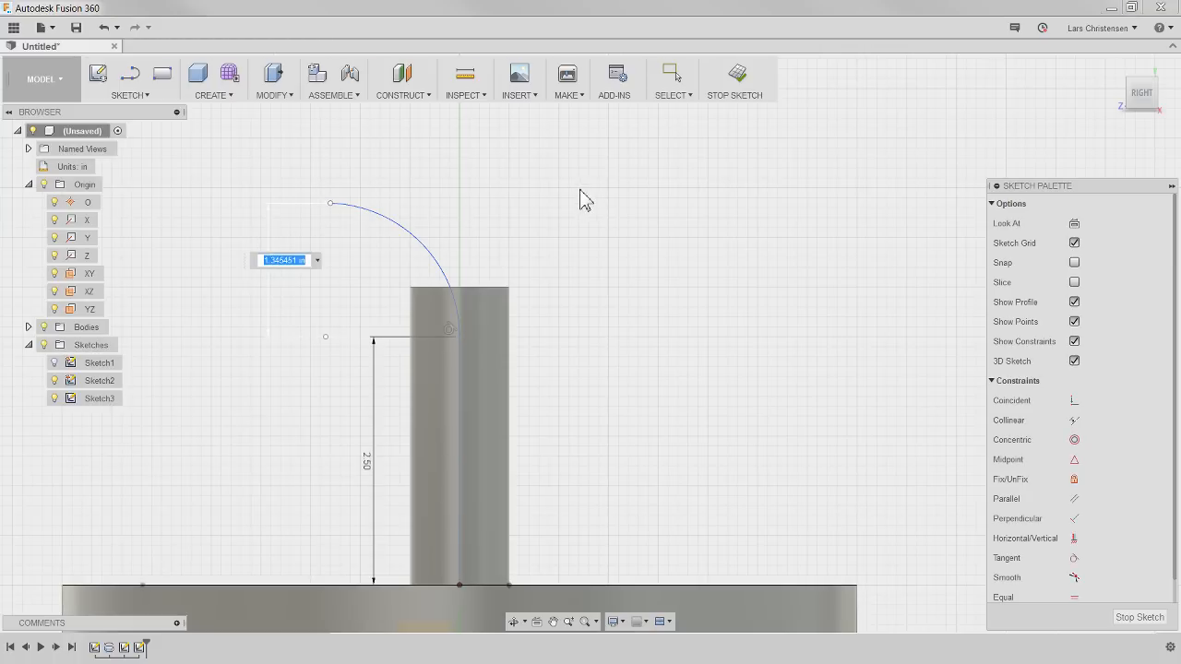
pyautogui.write('1.5')
pyautogui.press('Return')
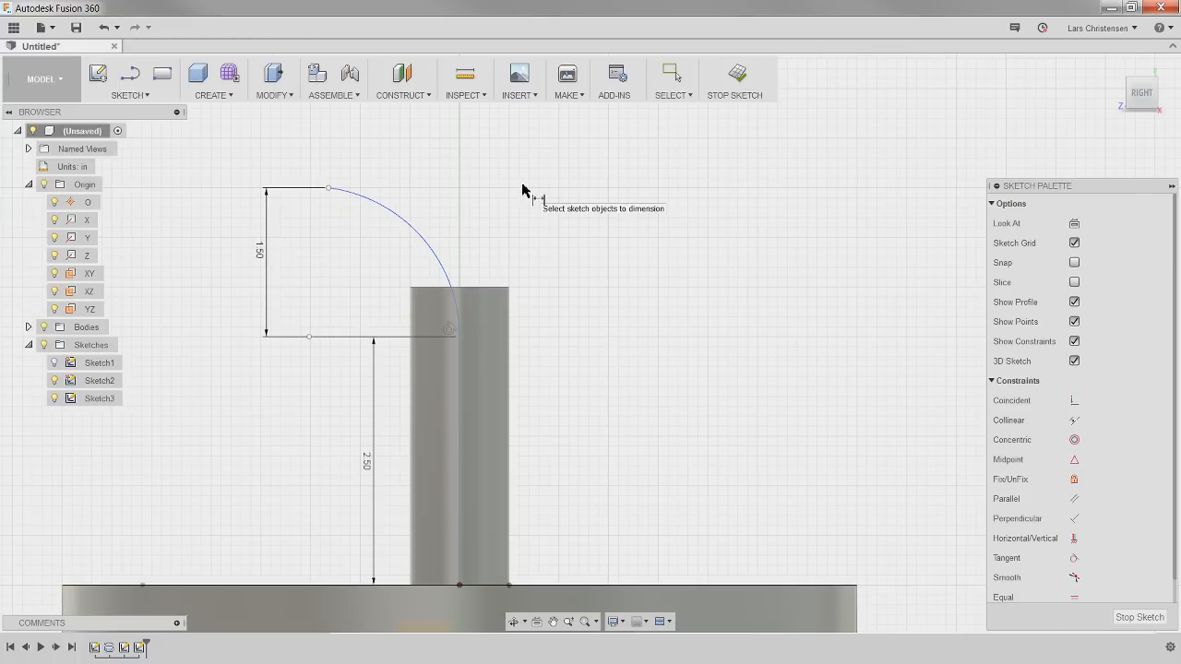
# Dimension the horizontal distance between the arc's endpoints at 1.3 in.
pyautogui.click(328, 189)
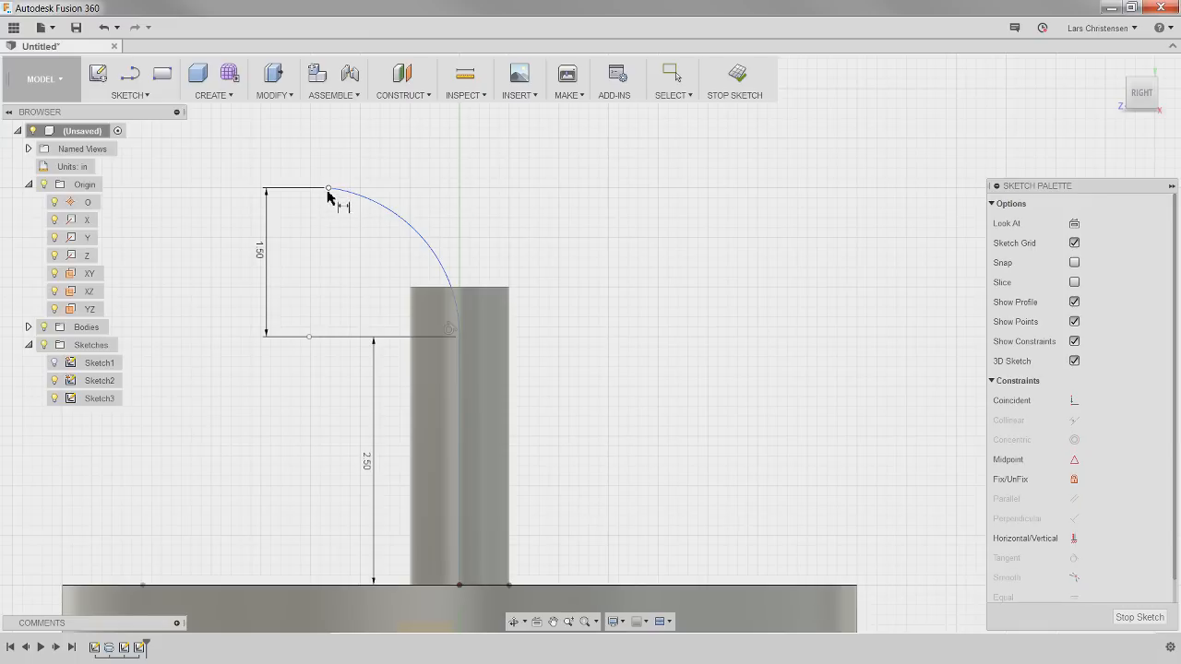
pyautogui.click(459, 336)
pyautogui.click(432, 153)
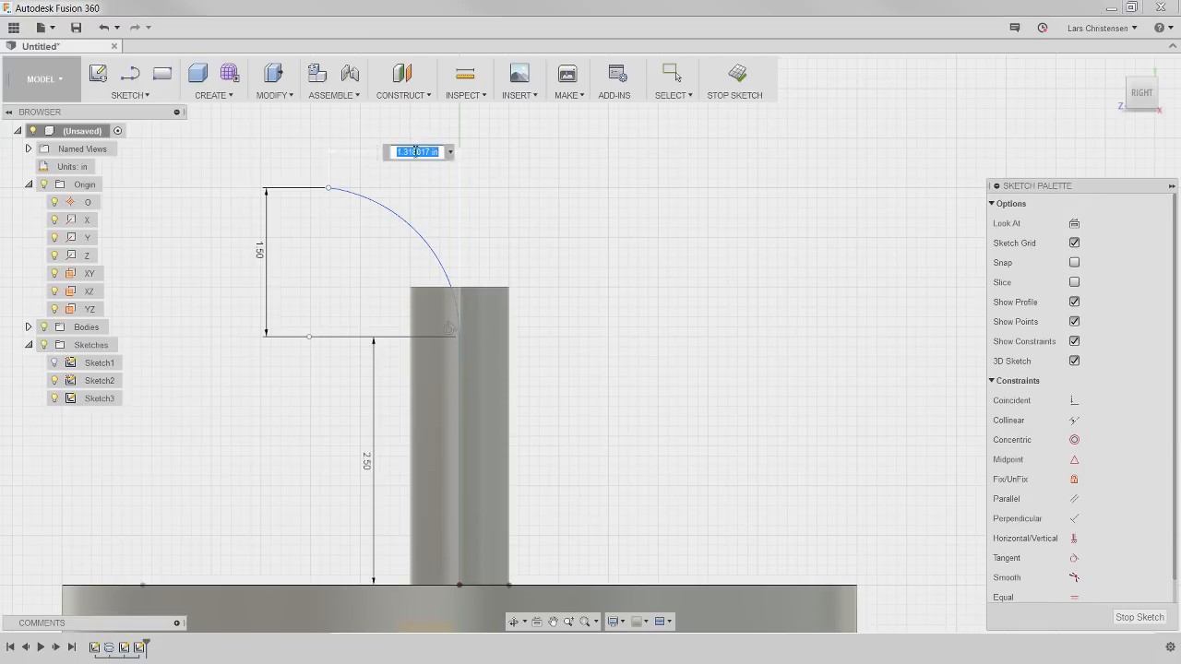
pyautogui.write('1')
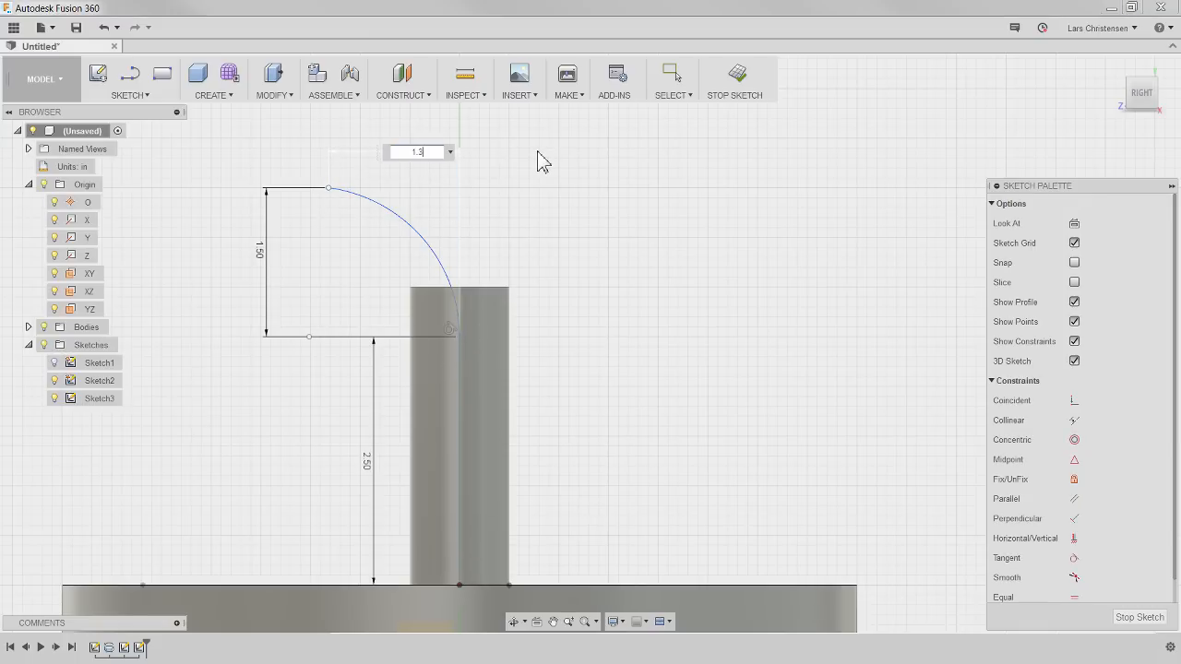
pyautogui.write('.3')
pyautogui.press('Return')
pyautogui.press('Escape')
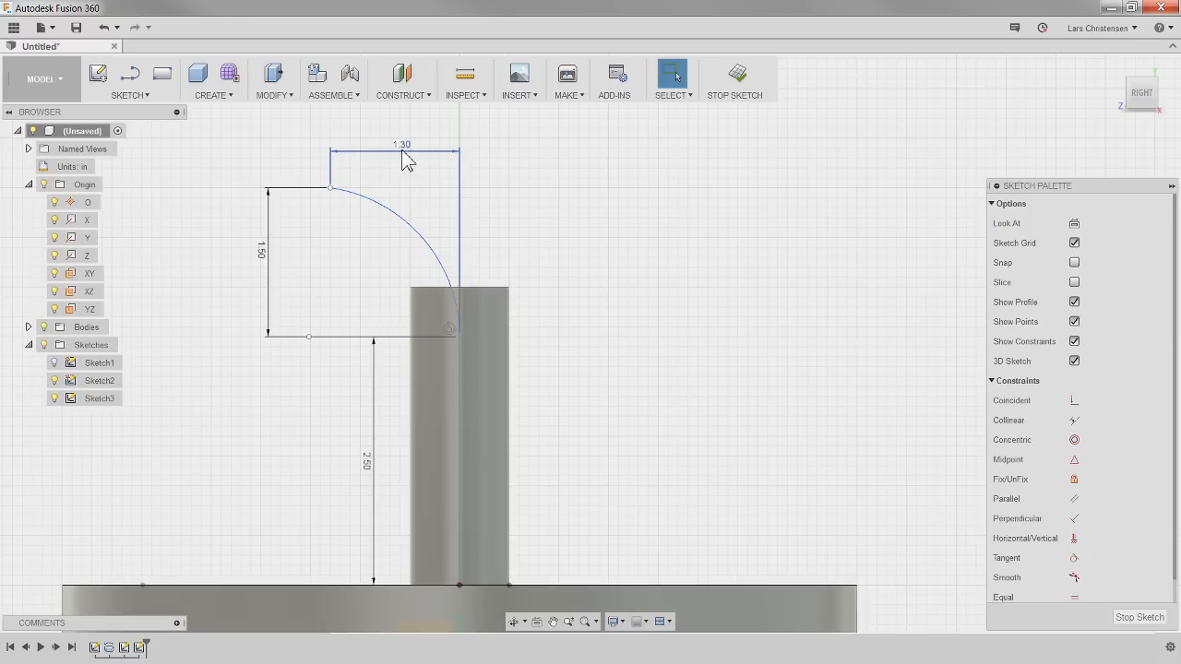
# Change the arc's horizontal dimension to 1.5 in.
pyautogui.doubleClick(402, 146)
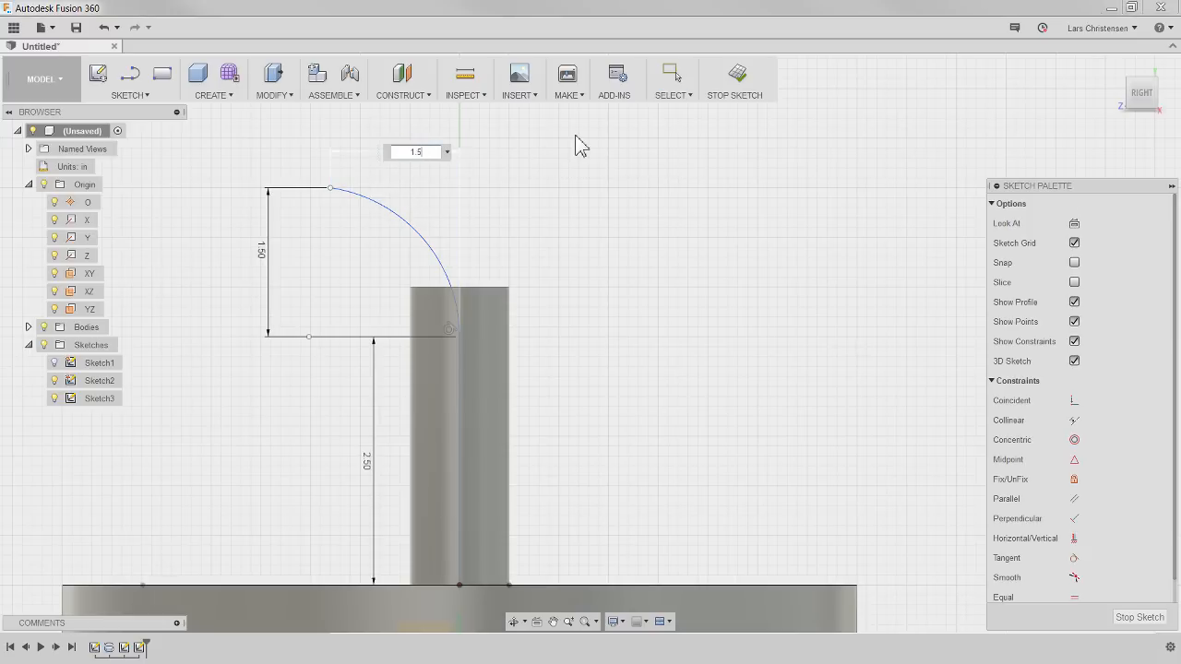
pyautogui.write('1.5')
pyautogui.press('Return')
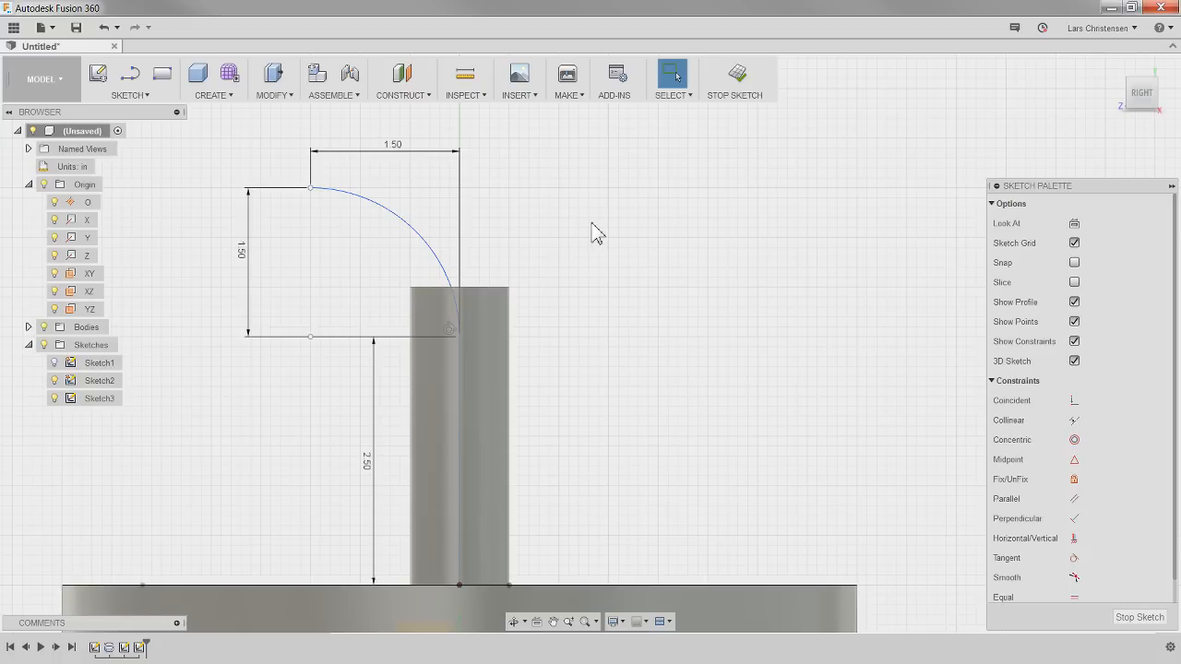
# Add a radius dimension to the arc, accept its 1.5 in value, and finish dimensioning.
pyautogui.press('d')
pyautogui.click(427, 245)
pyautogui.click(530, 173)
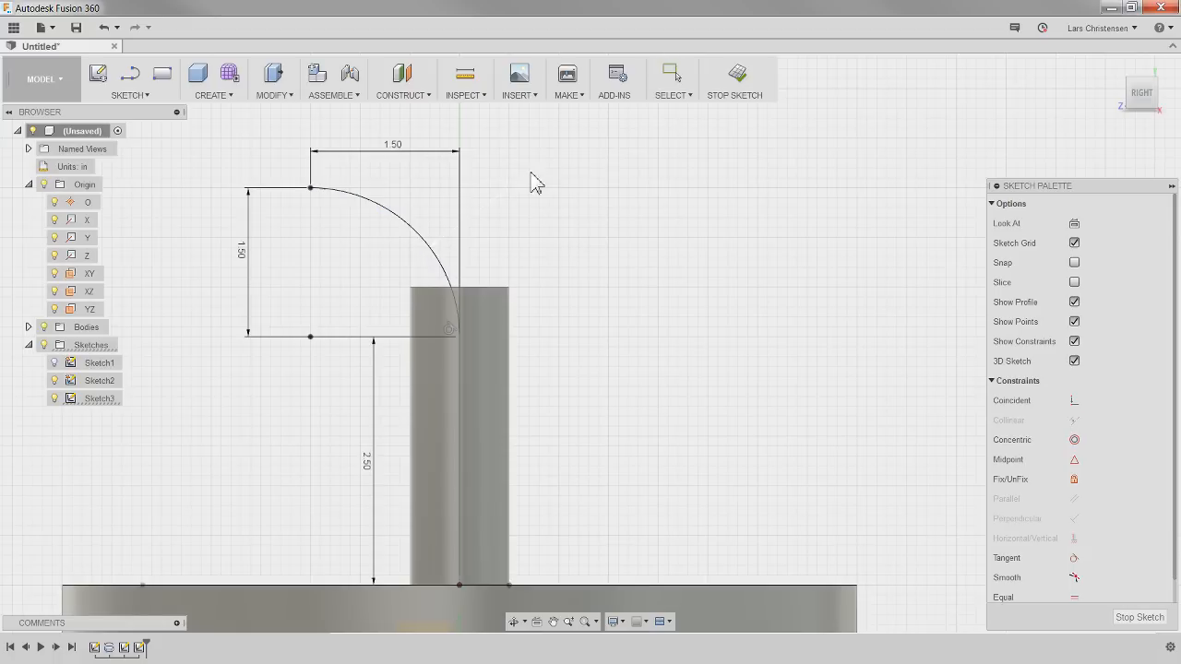
pyautogui.press('Return')
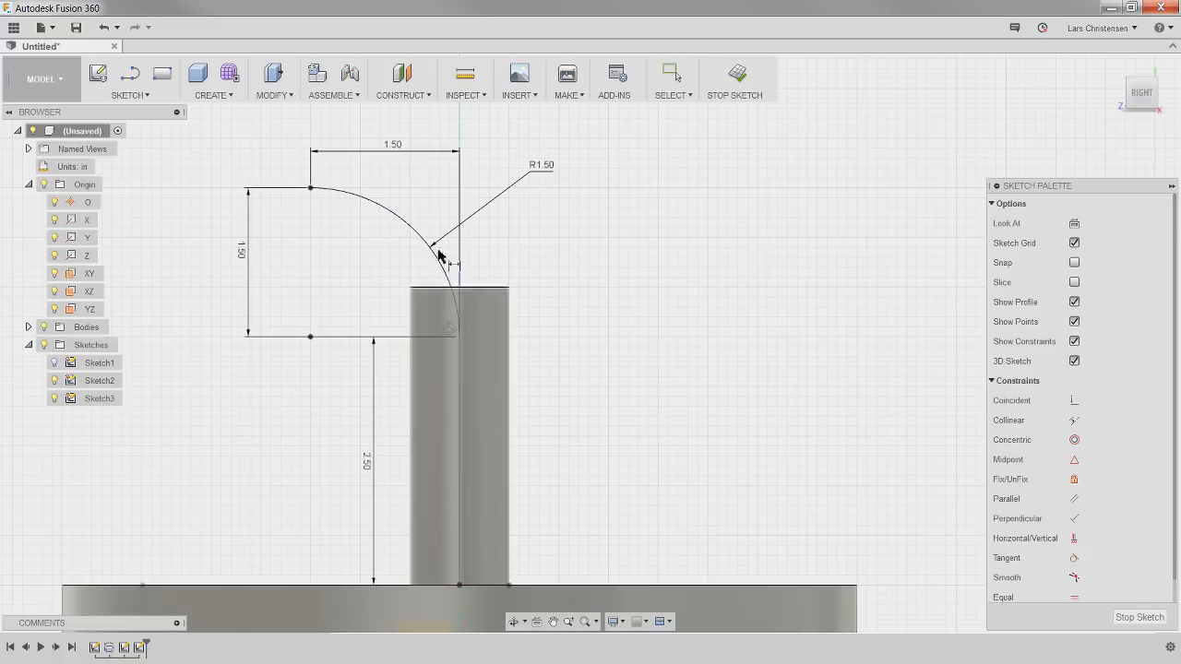
pyautogui.scroll(-2, 443, 256)
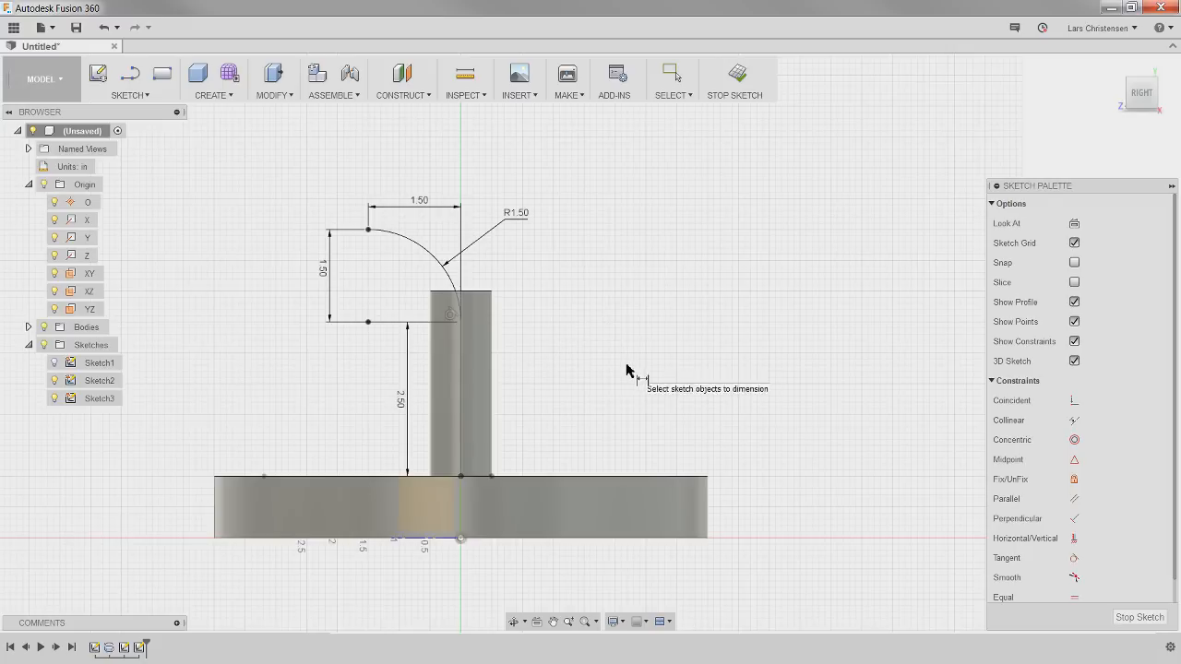
pyautogui.press('Escape')
pyautogui.keyDown('shift'); pyautogui.moveTo(636, 334); pyautogui.dragTo(474, 349, button='middle'); pyautogui.keyUp('shift')
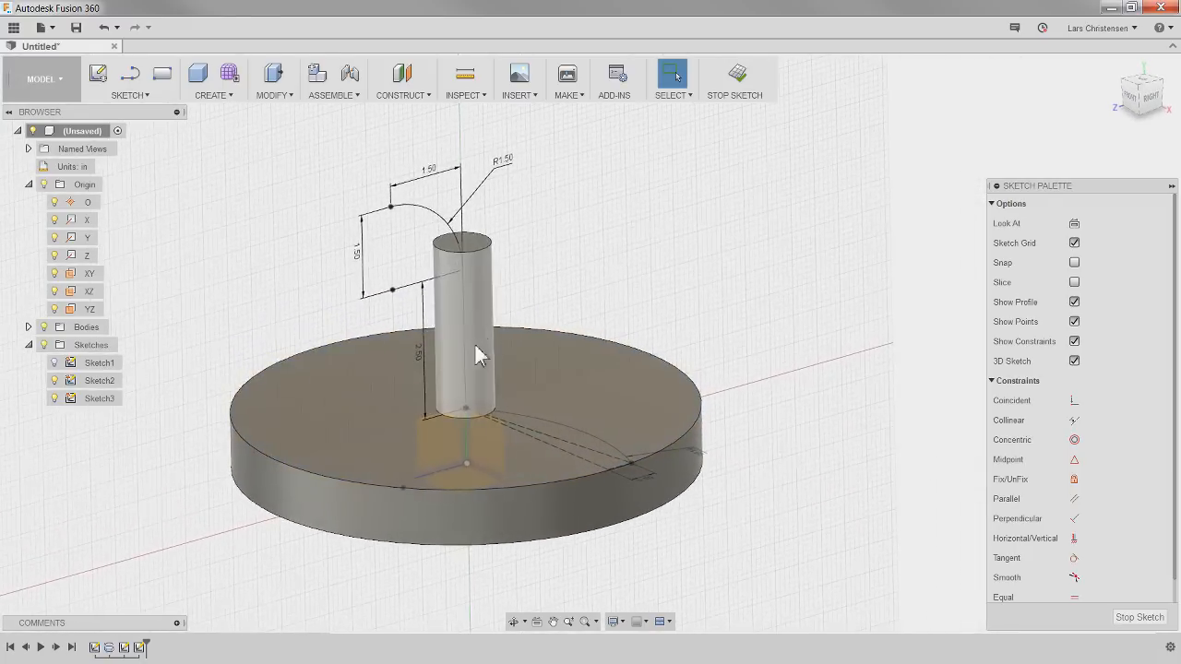
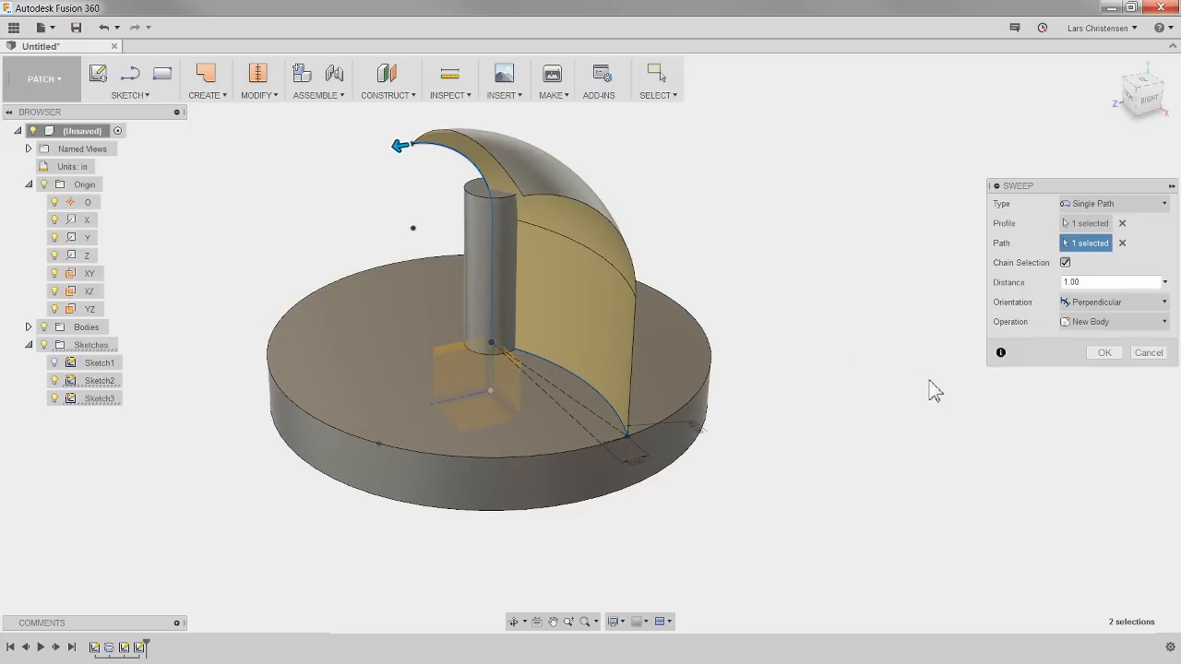
# Try a perpendicular single-path sweep of the disc's blade curve along the axial sketch as a new body, and undo it.
pyautogui.click(1104, 355)
pyautogui.moveTo(1104, 358)
pyautogui.keyDown('shift'); pyautogui.mouseDown(button='middle')
pyautogui.moveTo(895, 422)
pyautogui.moveTo(570, 432)
pyautogui.mouseUp(button='middle'); pyautogui.keyUp('shift')
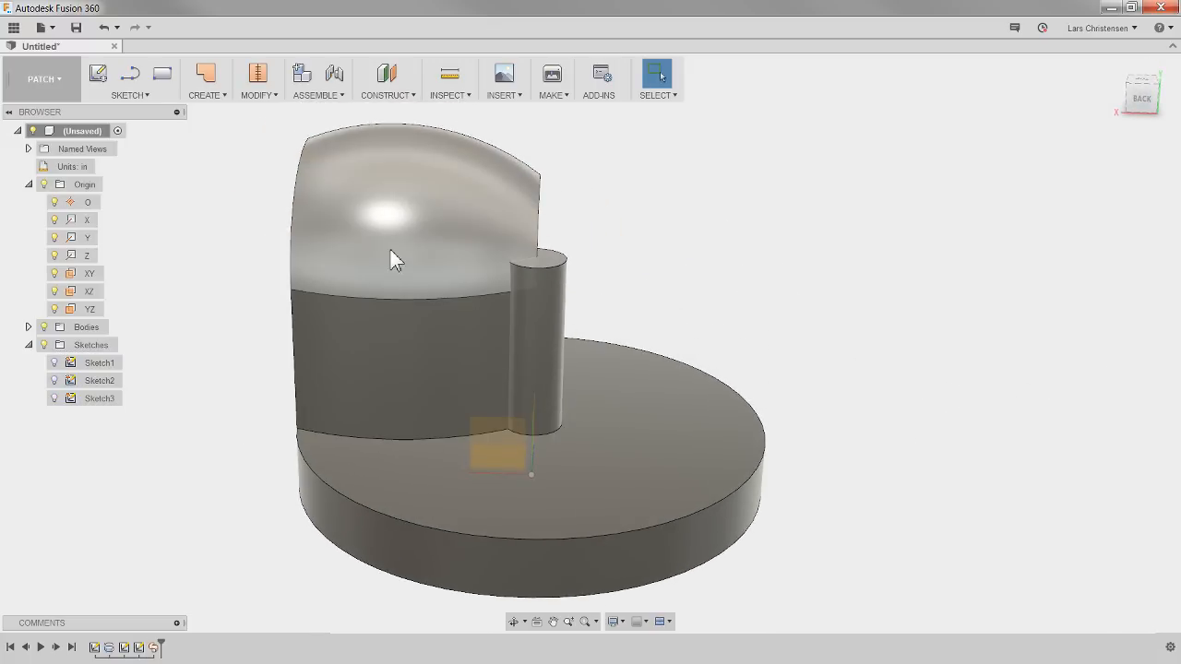
pyautogui.keyDown('shift'); pyautogui.moveTo(403, 298); pyautogui.dragTo(551, 284, button='middle'); pyautogui.keyUp('shift')
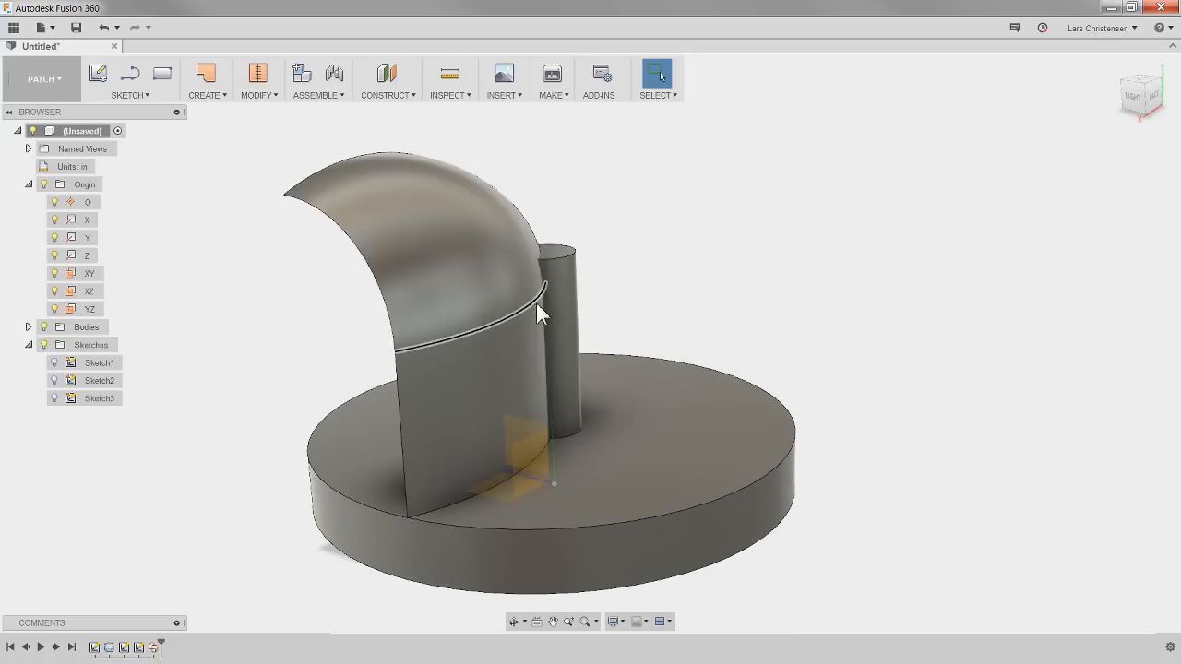
pyautogui.keyDown('shift'); pyautogui.moveTo(544, 277); pyautogui.dragTo(387, 249, button='middle'); pyautogui.keyUp('shift')
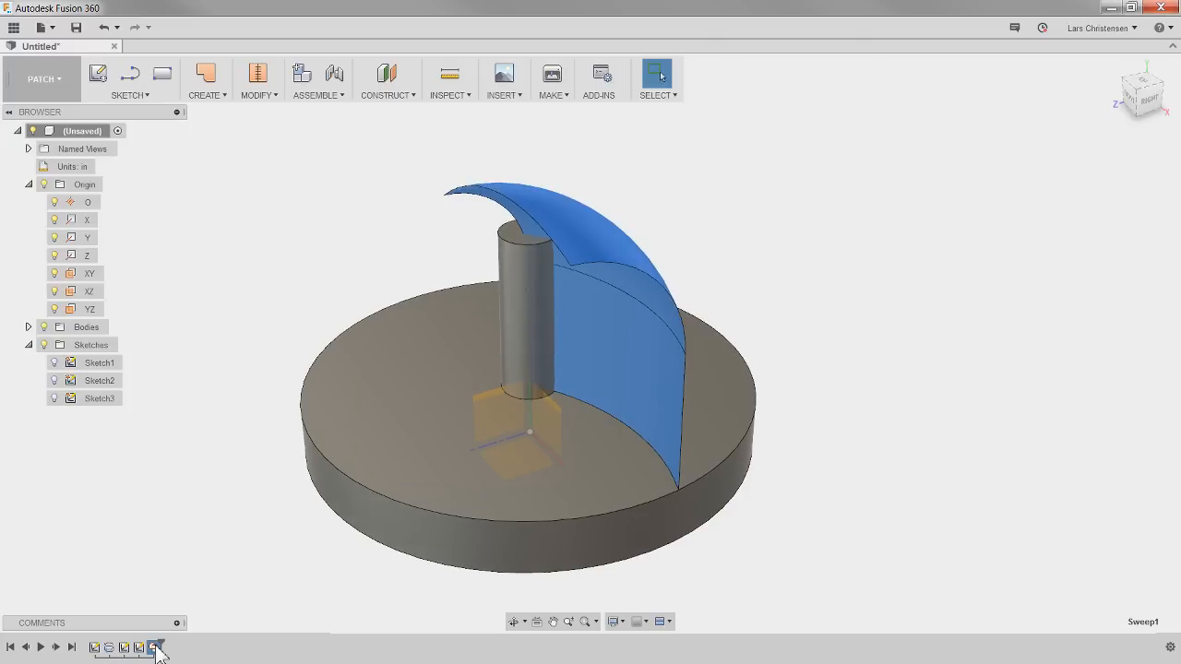
pyautogui.hotkey('ctrl', 'z')
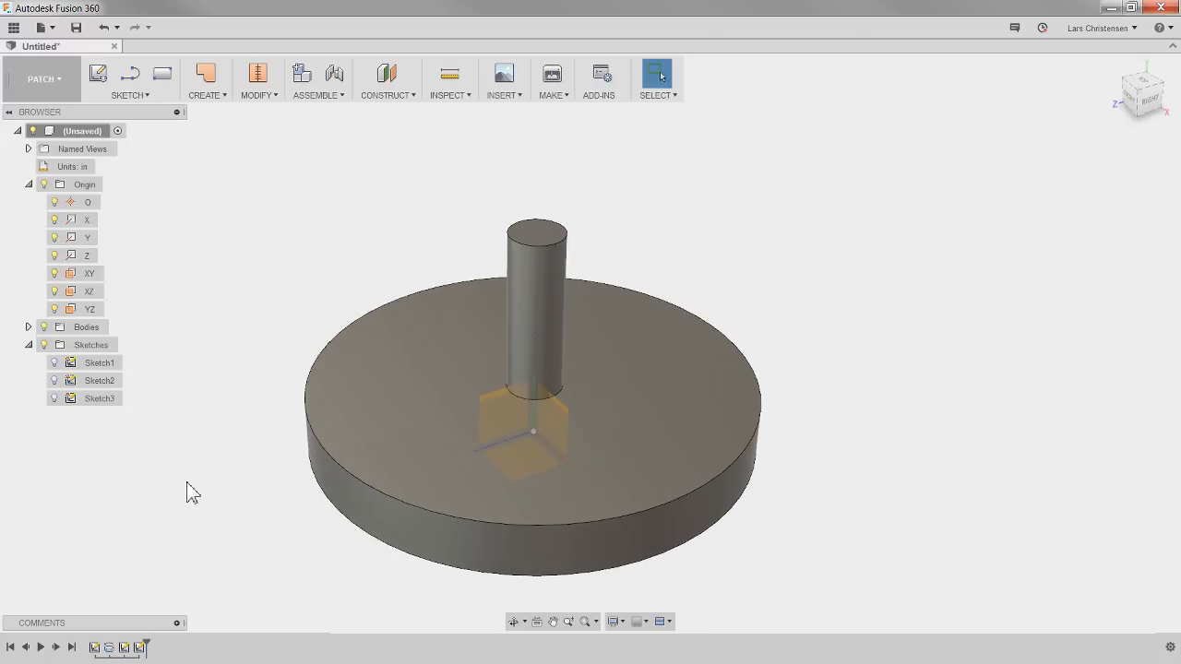
# Disable automatic hiding of sketches on feature creation in the Design preferences.
pyautogui.click(55, 379)
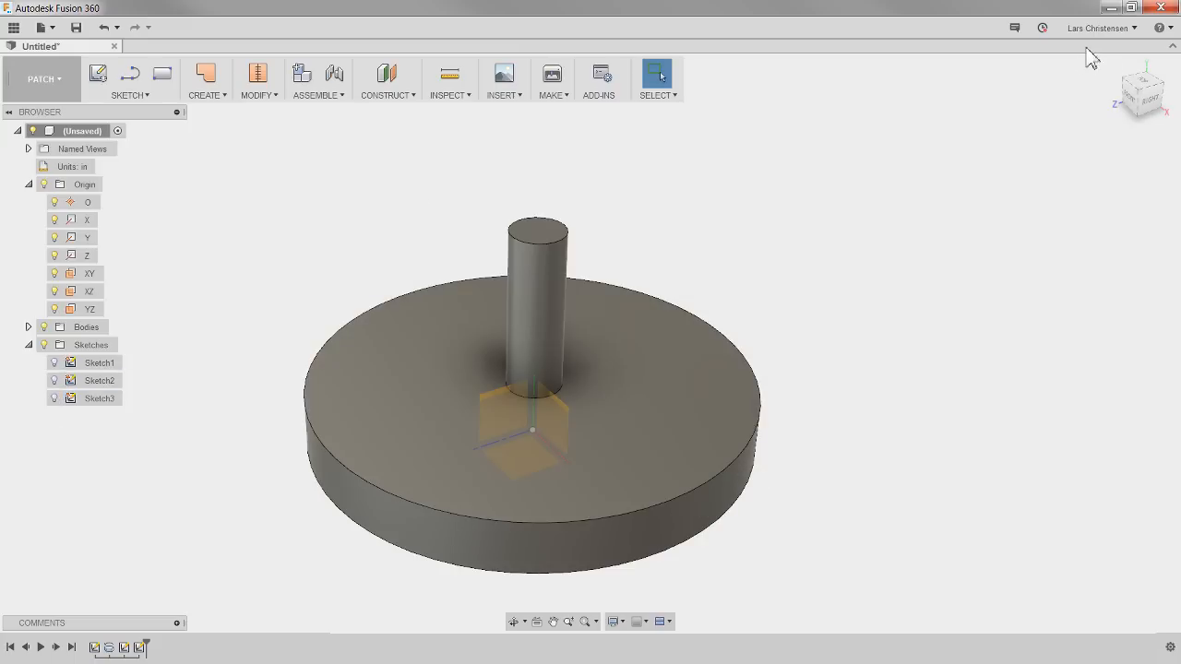
pyautogui.click(1098, 28)
pyautogui.click(1100, 51)
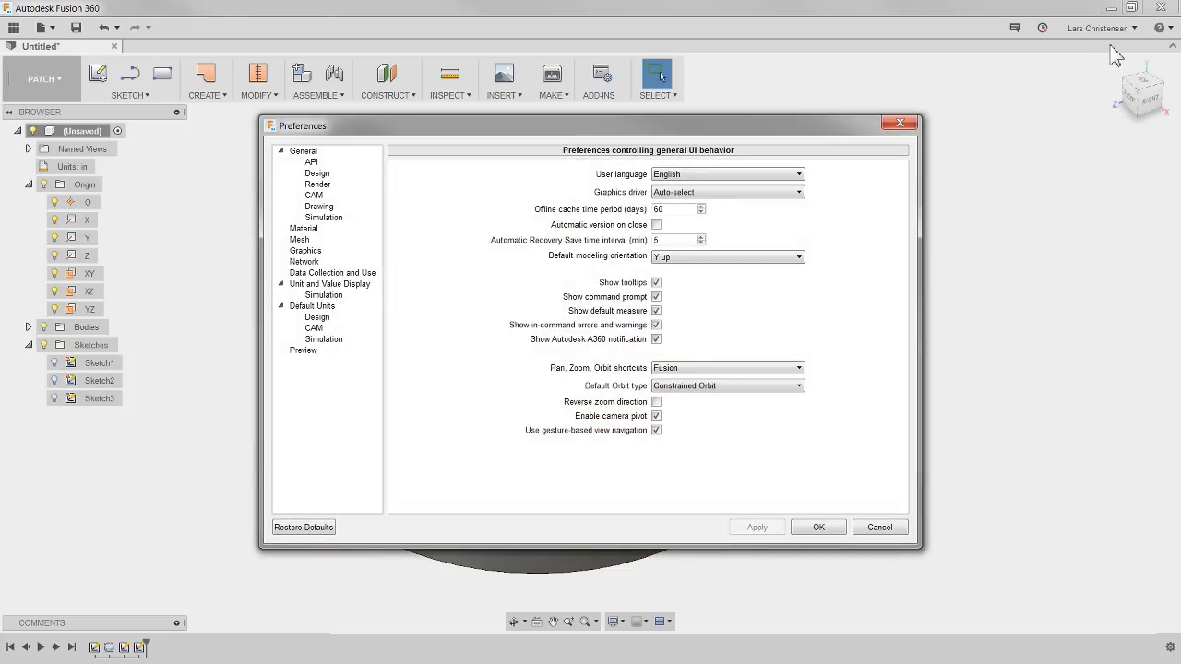
pyautogui.click(332, 173)
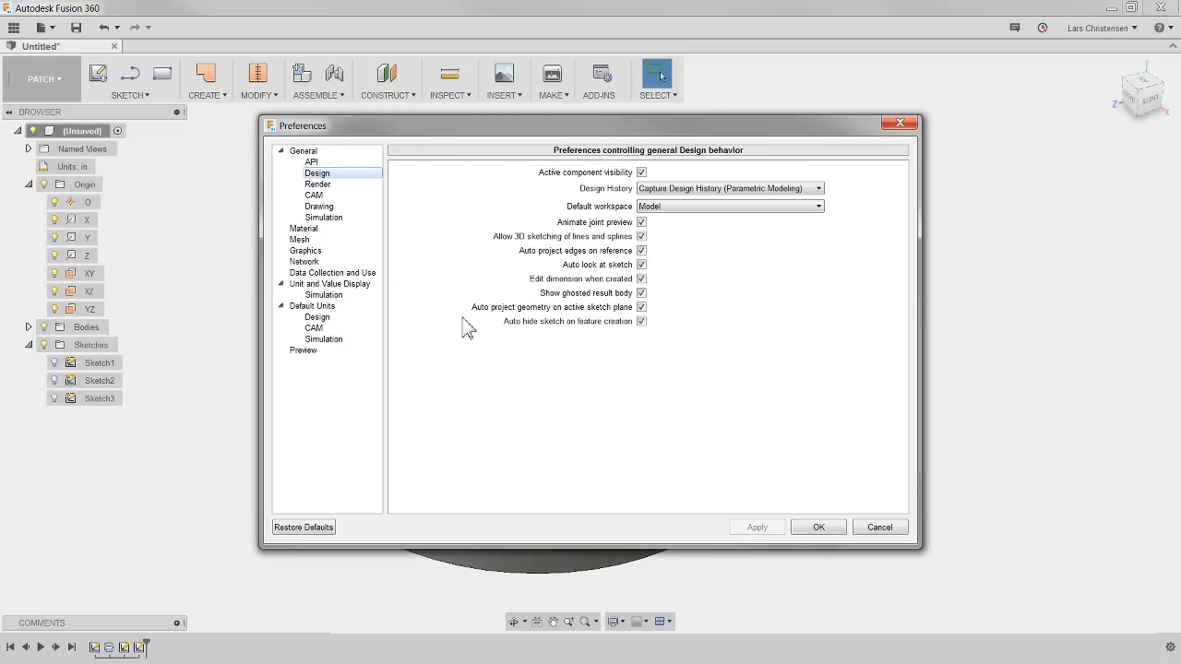
pyautogui.click(642, 322)
pyautogui.click(761, 528)
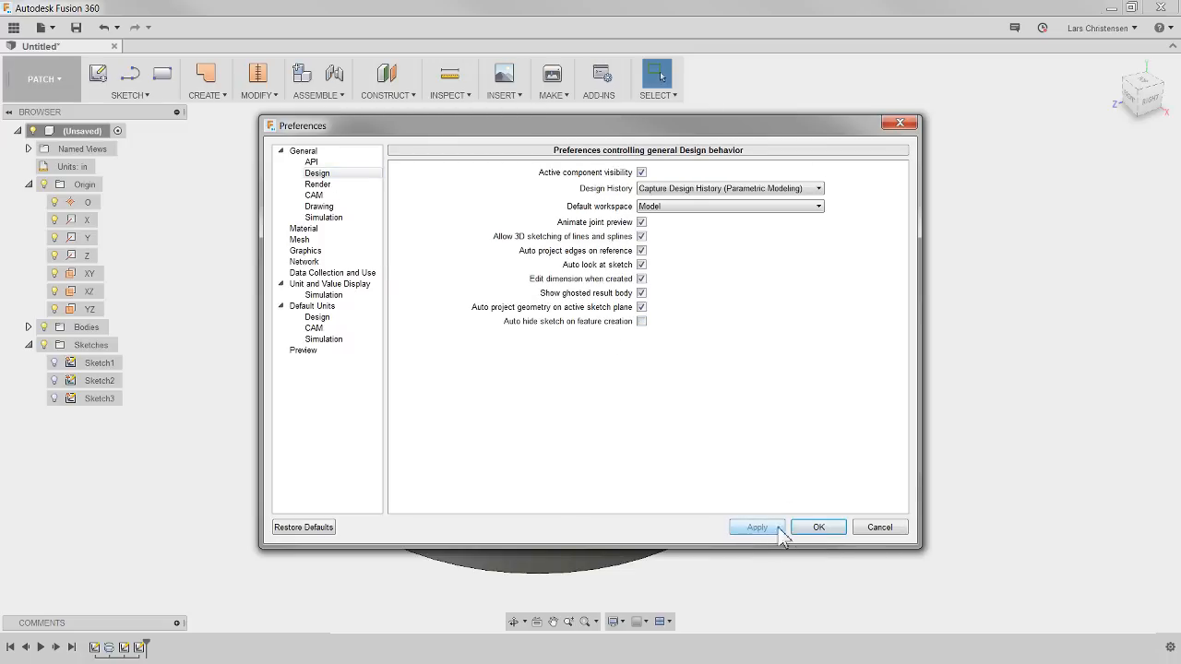
pyautogui.click(831, 528)
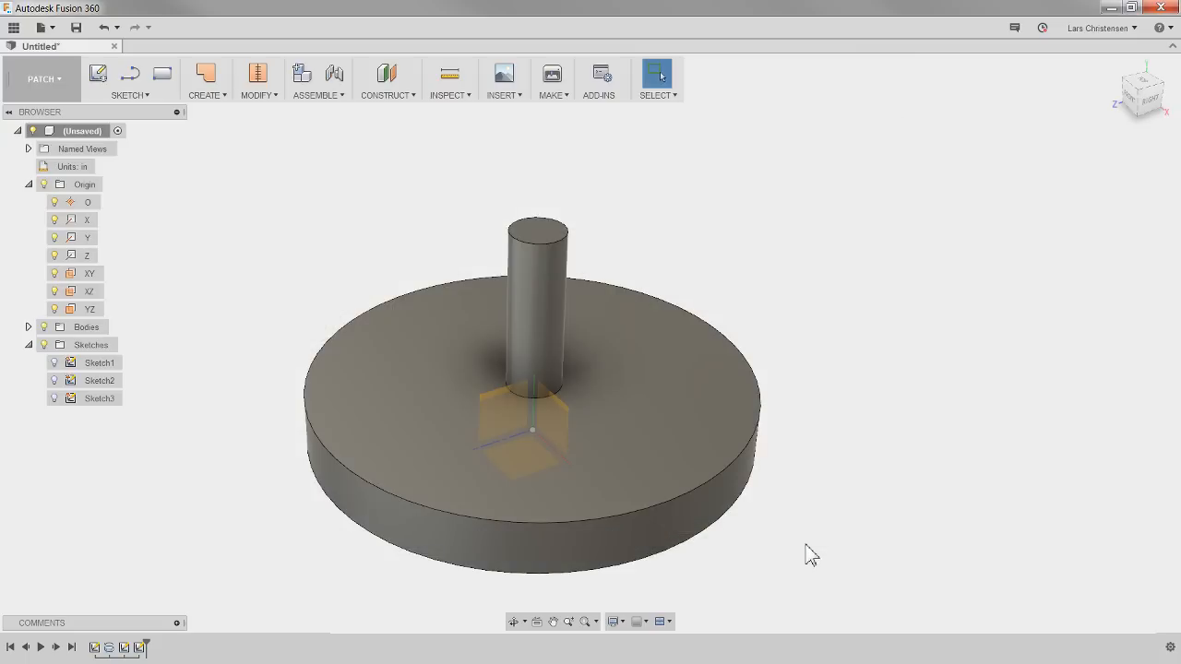
# Make Sketch2 and Sketch3 visible again and show Sketch3's dimensions in the model.
pyautogui.click(53, 397)
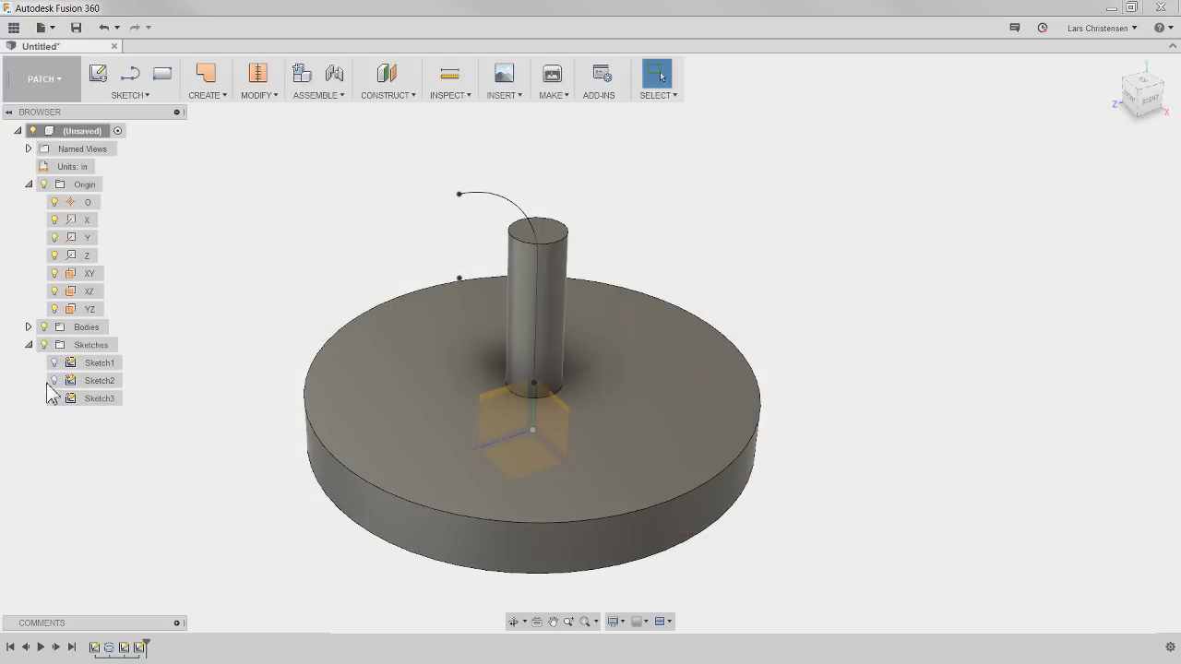
pyautogui.click(55, 381)
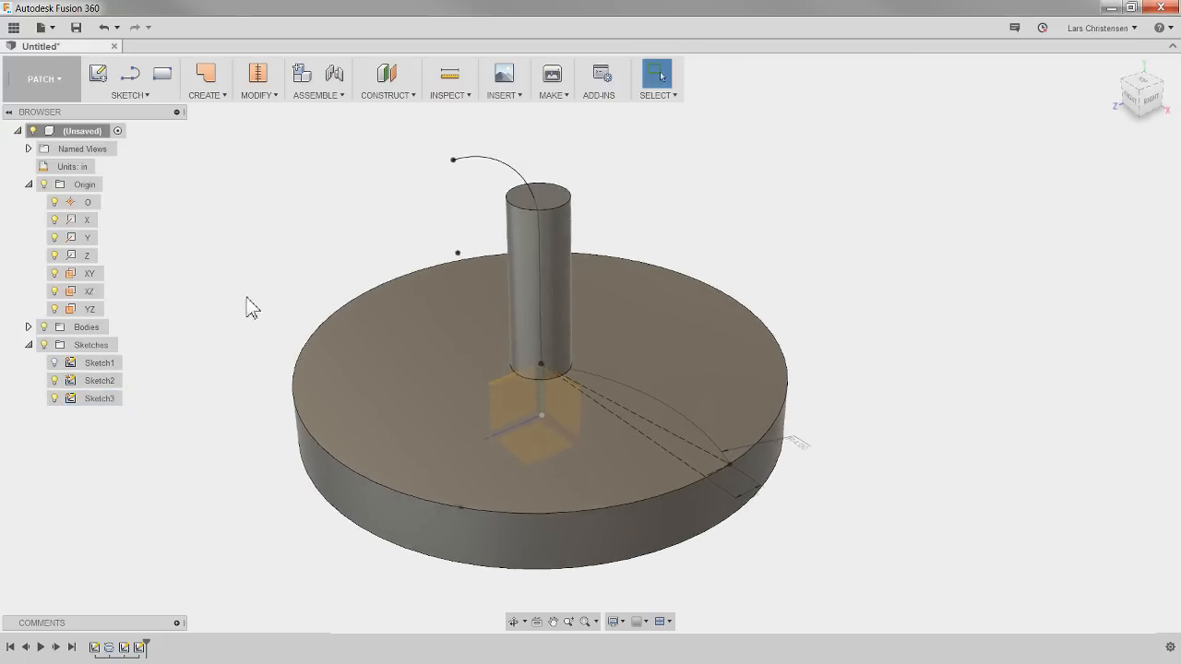
pyautogui.keyDown('shift'); pyautogui.moveTo(800, 508); pyautogui.dragTo(872, 491, button='middle'); pyautogui.keyUp('shift')
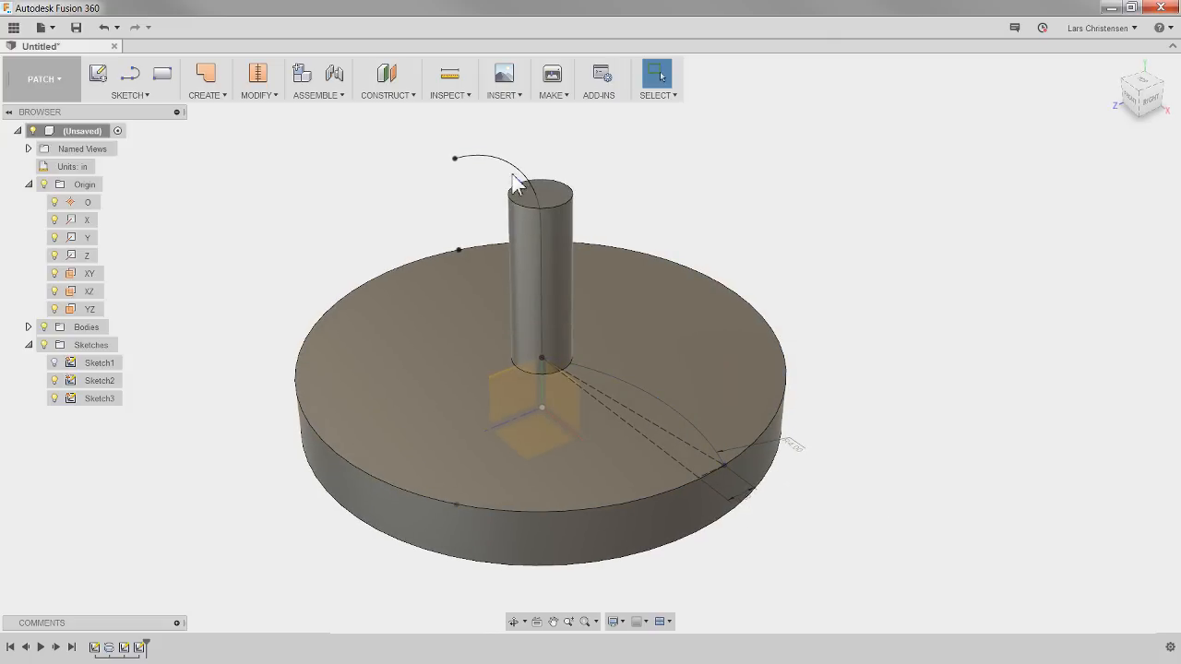
pyautogui.rightClick(104, 398)
pyautogui.click(155, 515)
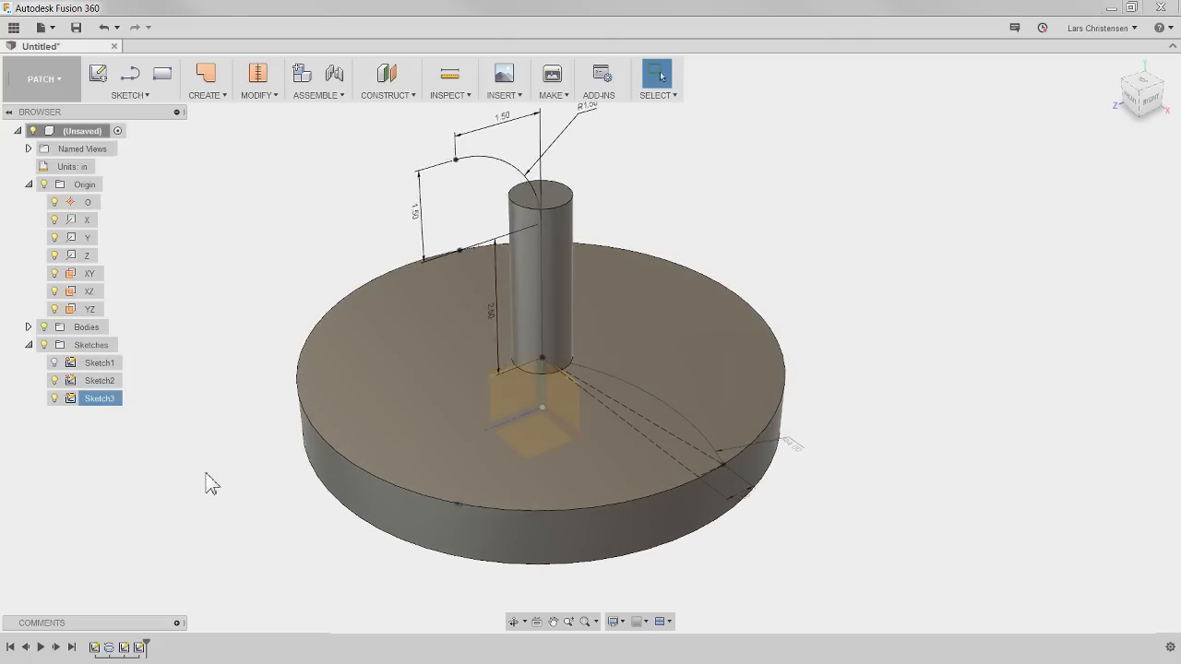
# Create a Plane Along Path on Sketch2's dashed construction line, at distance 0.00 near the disc's rim.
pyautogui.scroll(2, 784, 489)
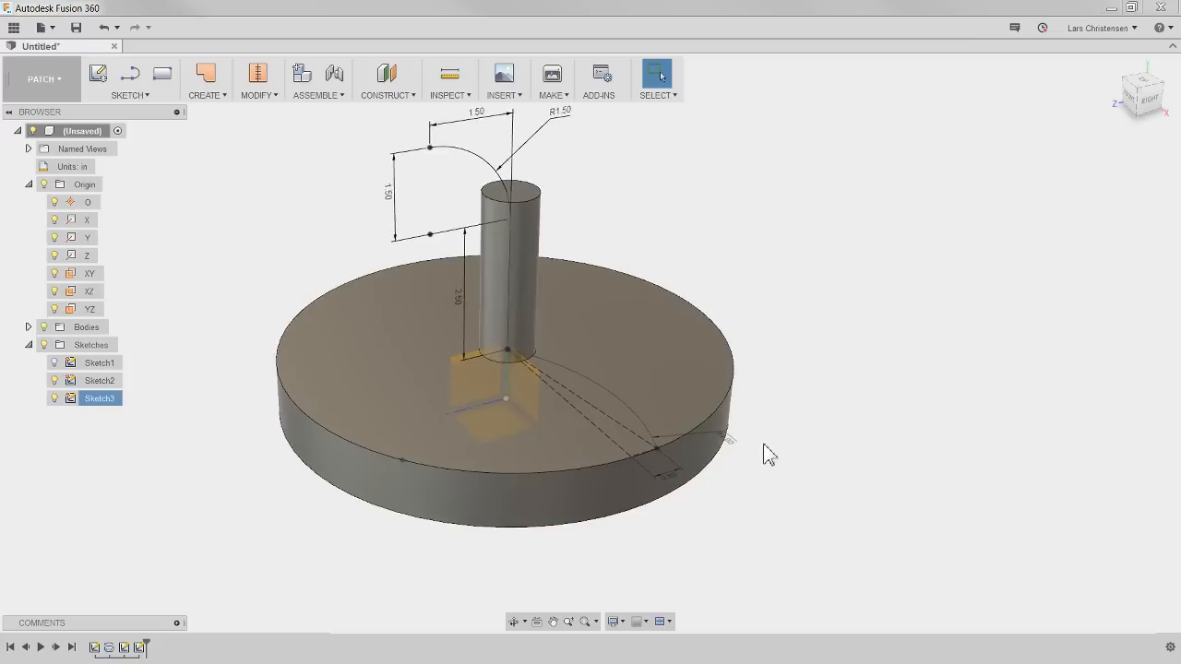
pyautogui.click(388, 92)
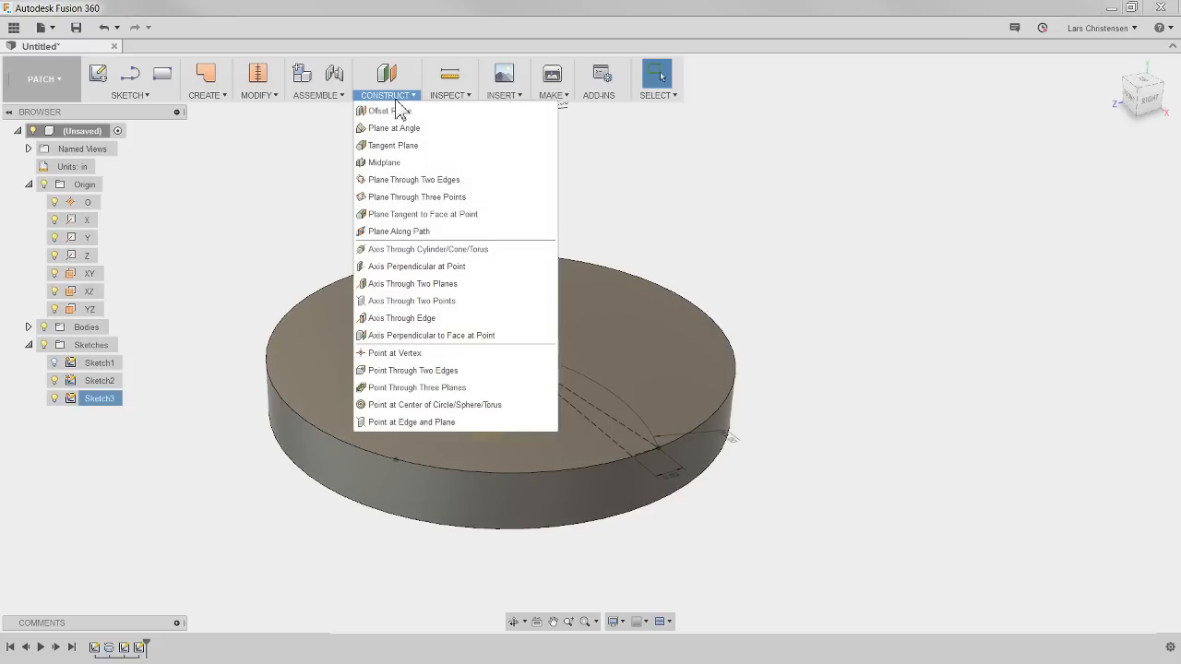
pyautogui.click(430, 234)
pyautogui.click(590, 422)
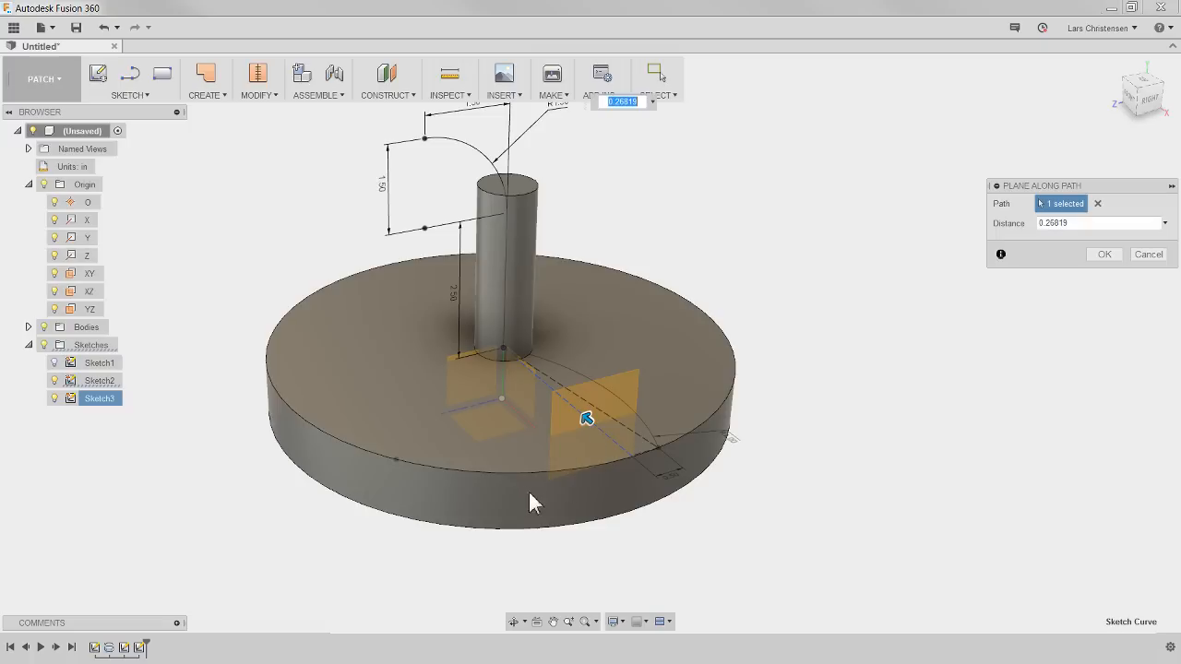
pyautogui.moveTo(561, 399)
pyautogui.mouseDown()
pyautogui.moveTo(493, 338)
pyautogui.moveTo(639, 485)
pyautogui.moveTo(534, 310)
pyautogui.moveTo(481, 336)
pyautogui.moveTo(638, 452)
pyautogui.mouseUp()
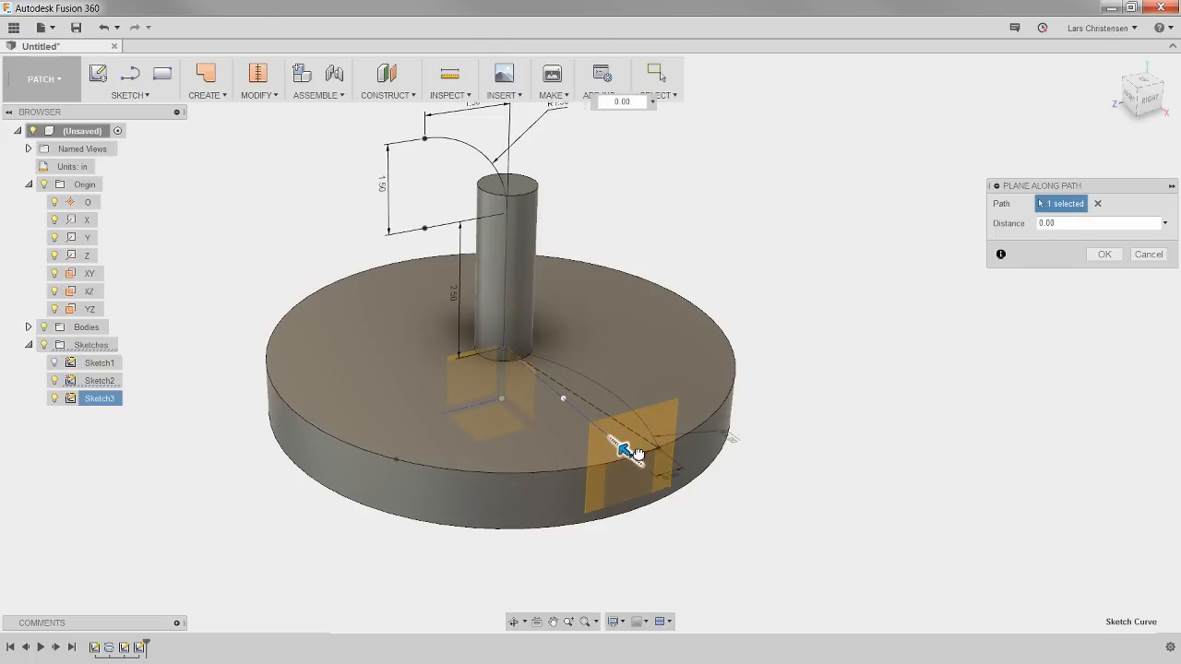
pyautogui.click(1105, 254)
# Start a new sketch on the construction plane near the disc's rim.
pyautogui.keyDown('shift'); pyautogui.moveTo(803, 506); pyautogui.dragTo(777, 490, button='middle'); pyautogui.keyUp('shift')
pyautogui.keyDown('shift'); pyautogui.moveTo(711, 447); pyautogui.dragTo(691, 508, button='middle'); pyautogui.keyUp('shift')
pyautogui.rightClick(576, 386)
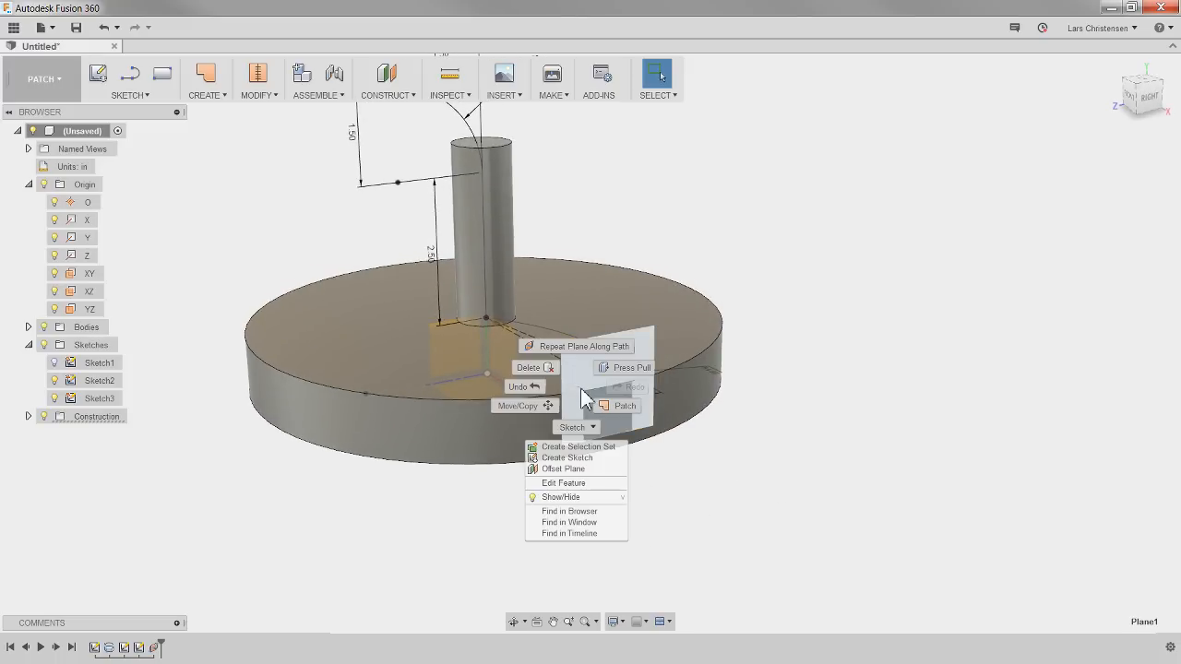
pyautogui.click(567, 458)
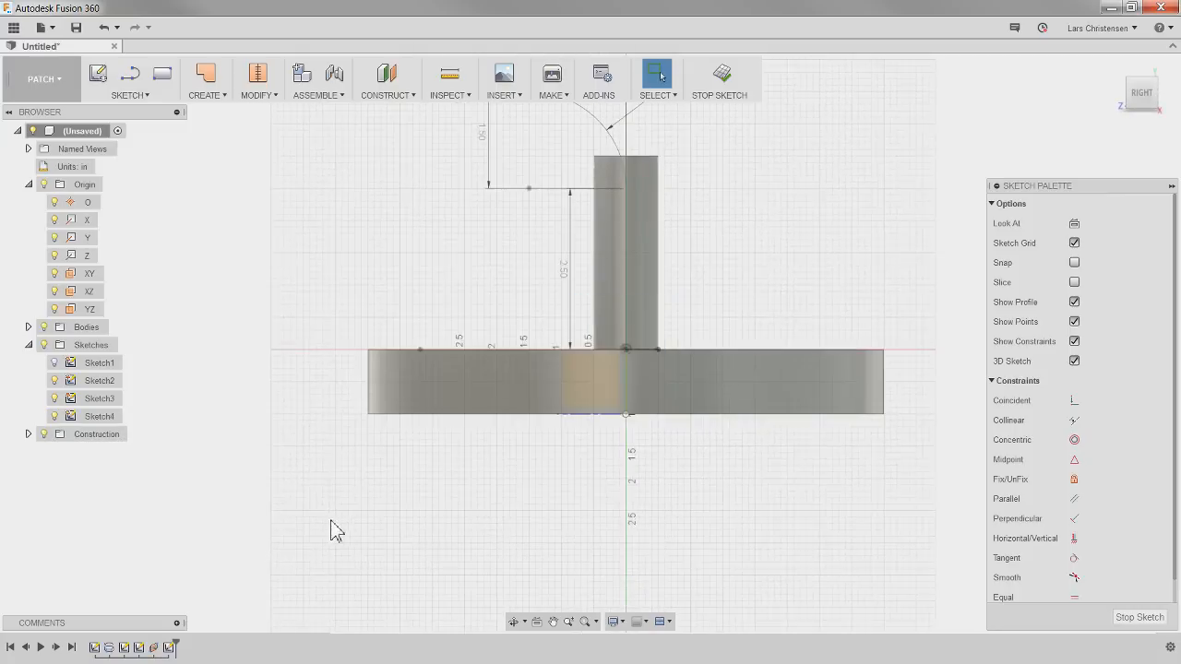
pyautogui.scroll(2, 624, 311)
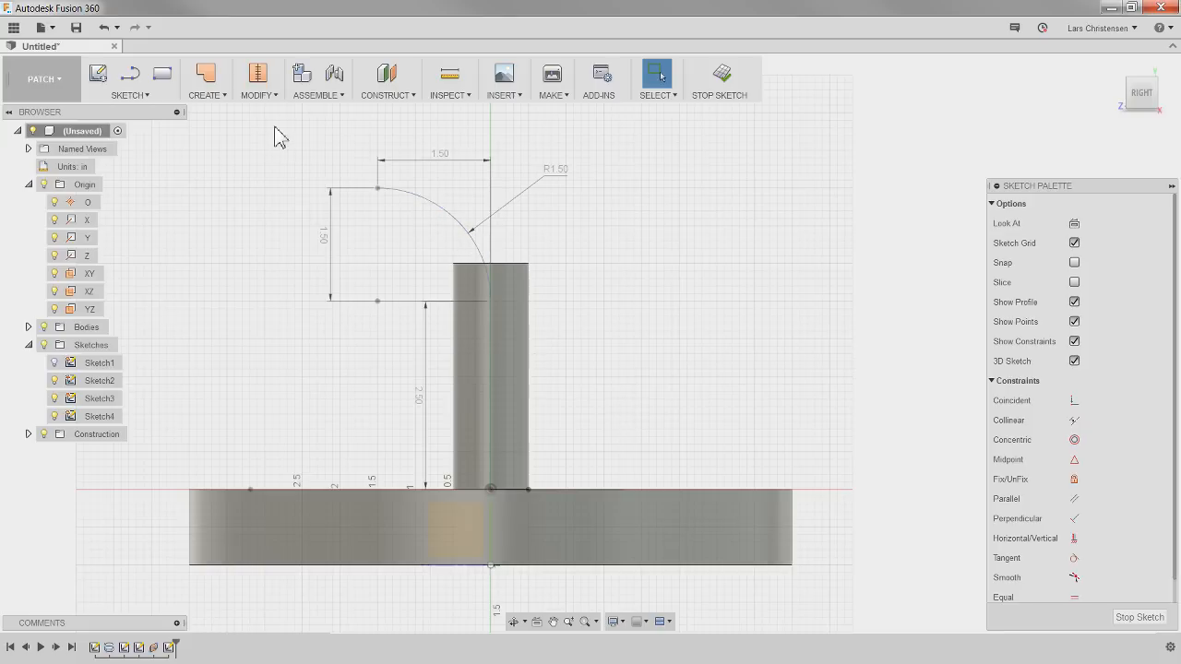
# Sketch a two-point spline sloping down toward the shaft, in the empty area beside the R1.50 arc.
pyautogui.click(130, 76)
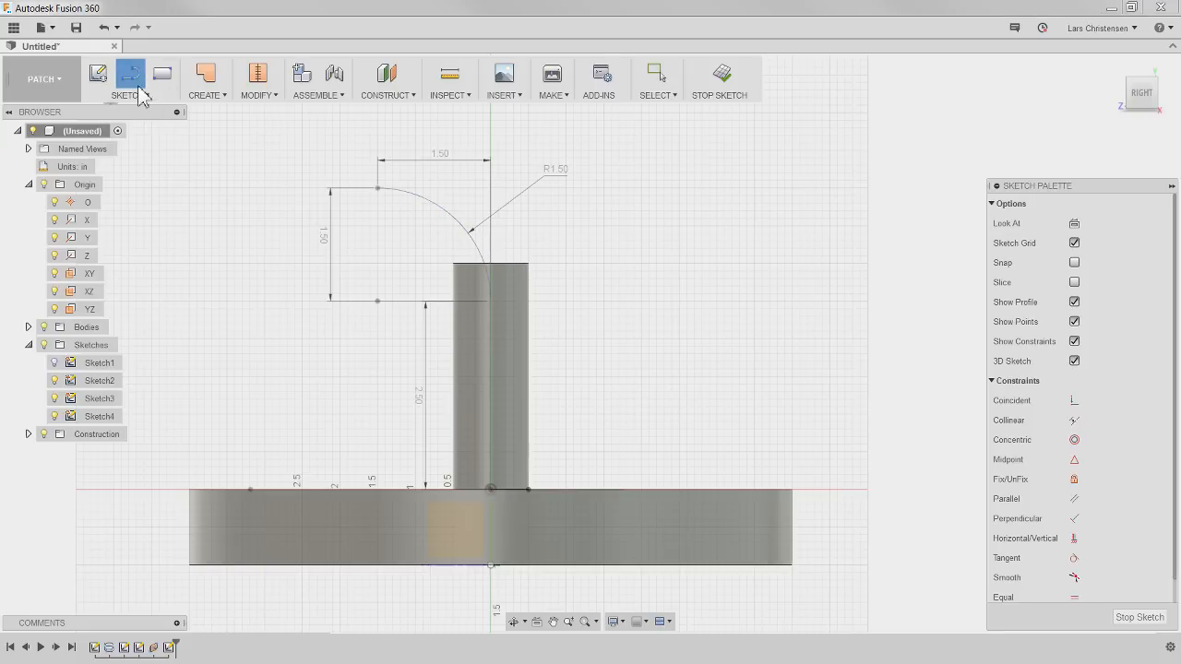
pyautogui.press('Escape')
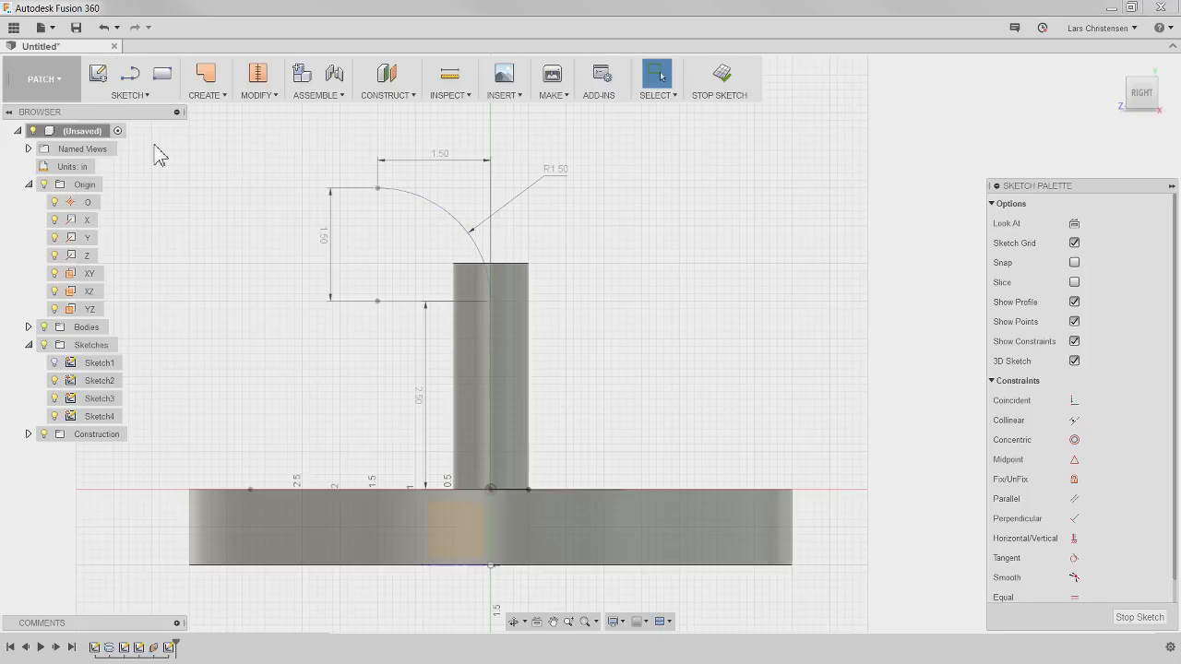
pyautogui.click(131, 96)
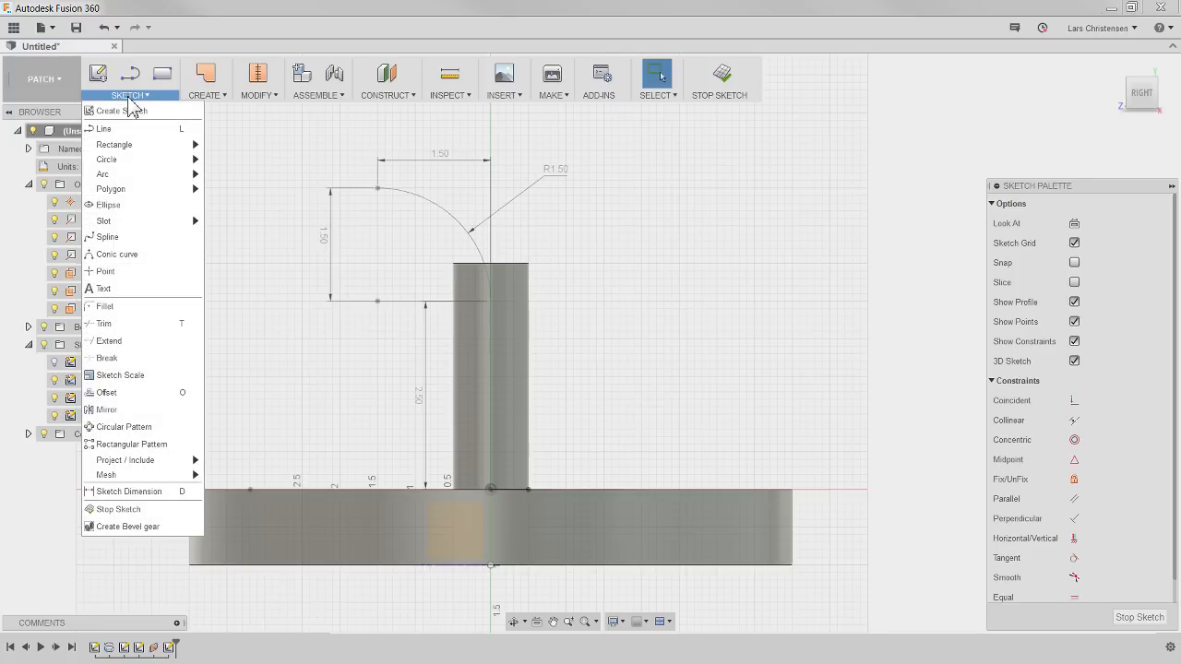
pyautogui.click(124, 239)
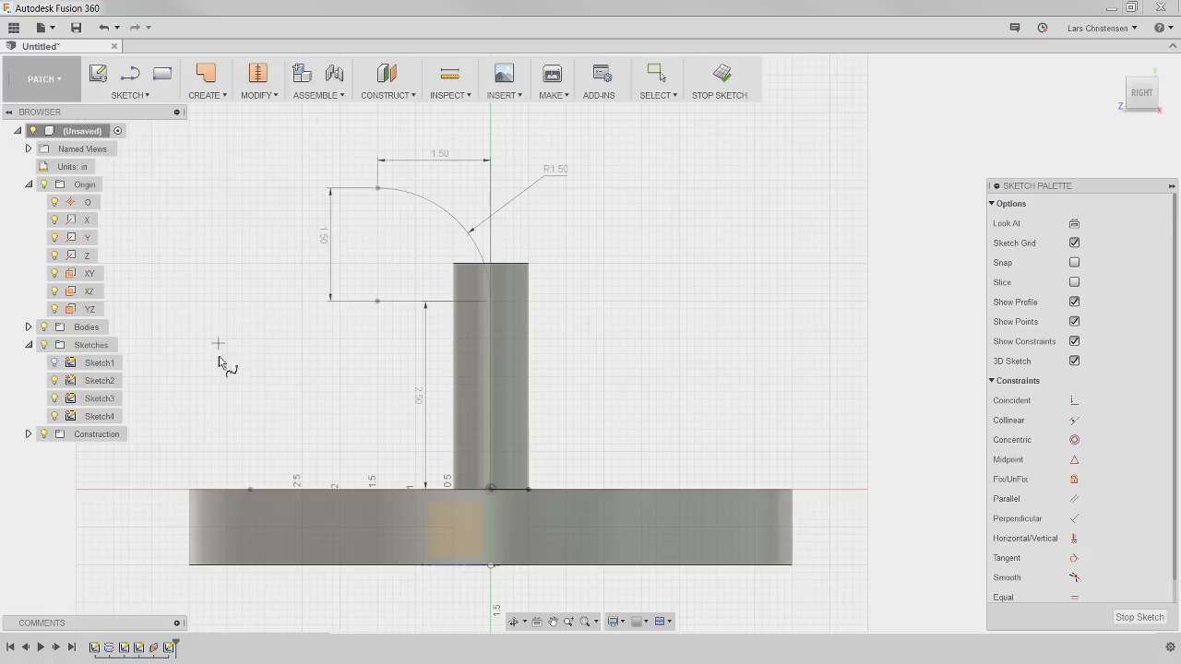
pyautogui.click(188, 228)
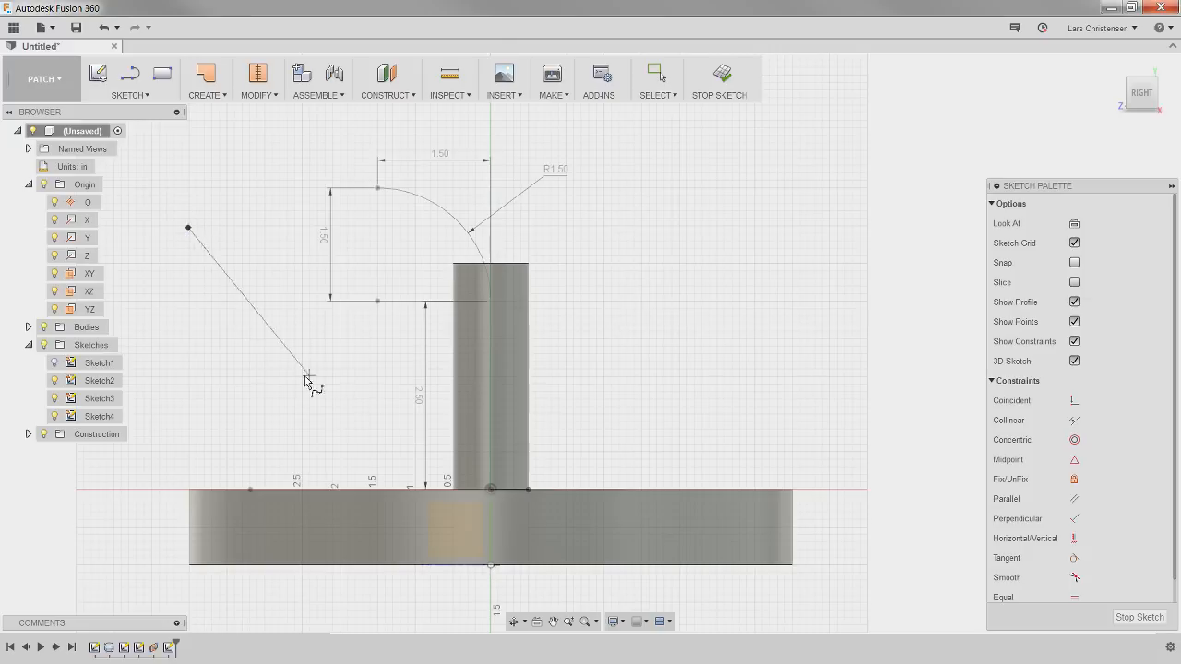
pyautogui.click(352, 388)
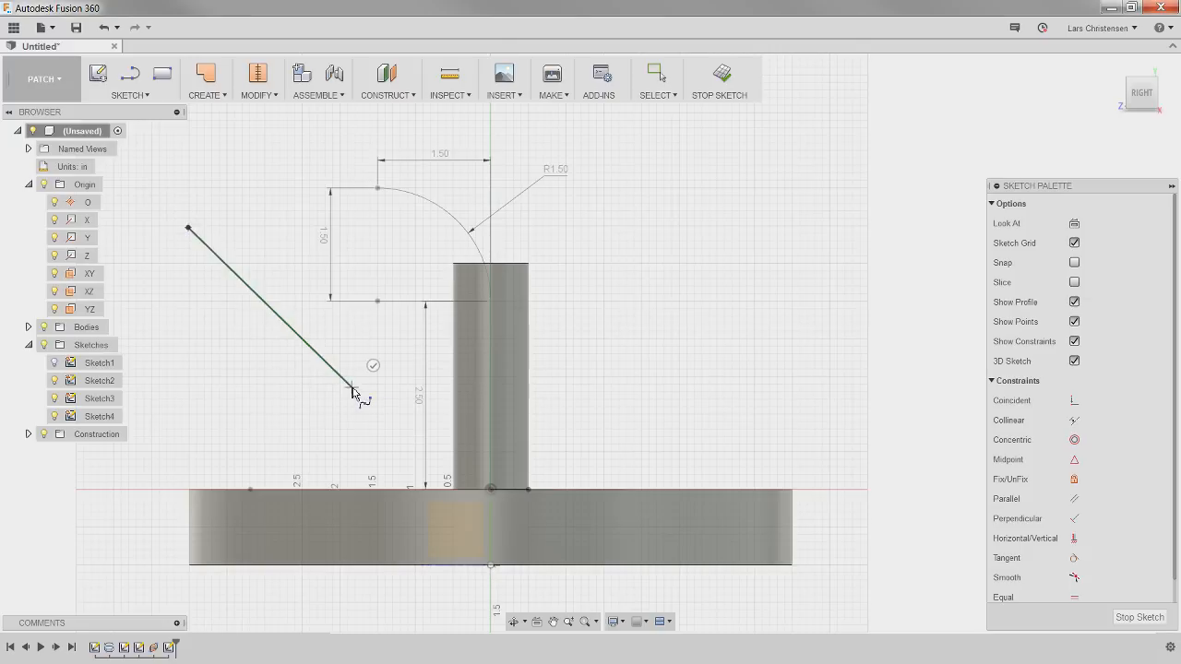
pyautogui.click(373, 365)
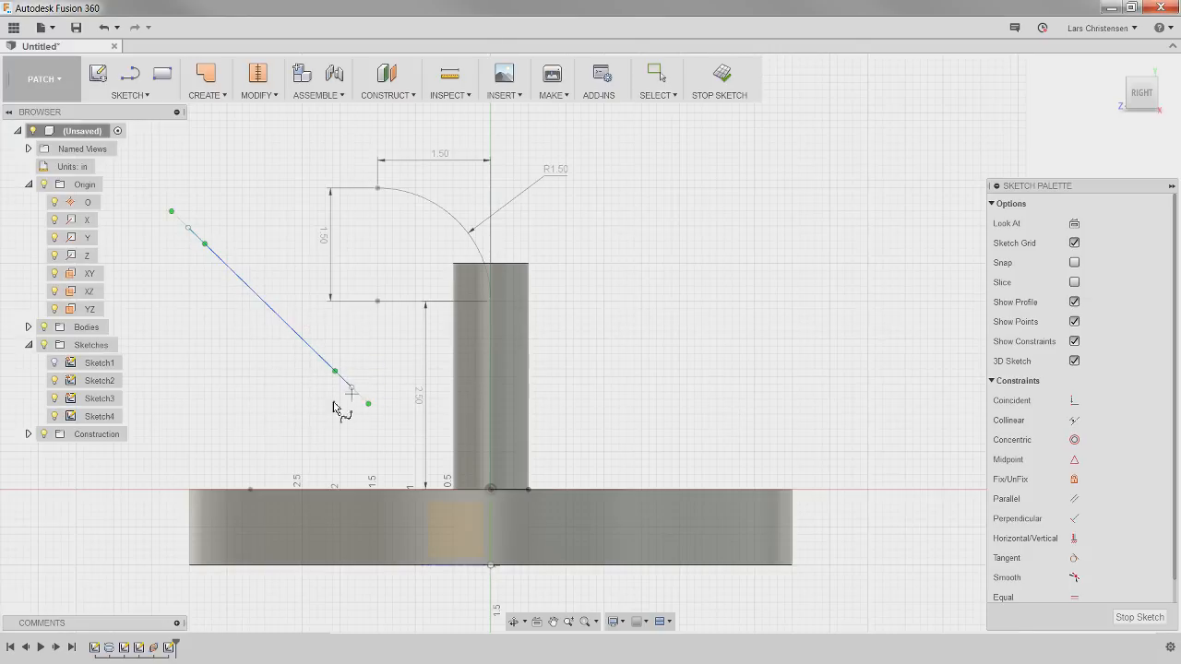
pyautogui.press('Escape')
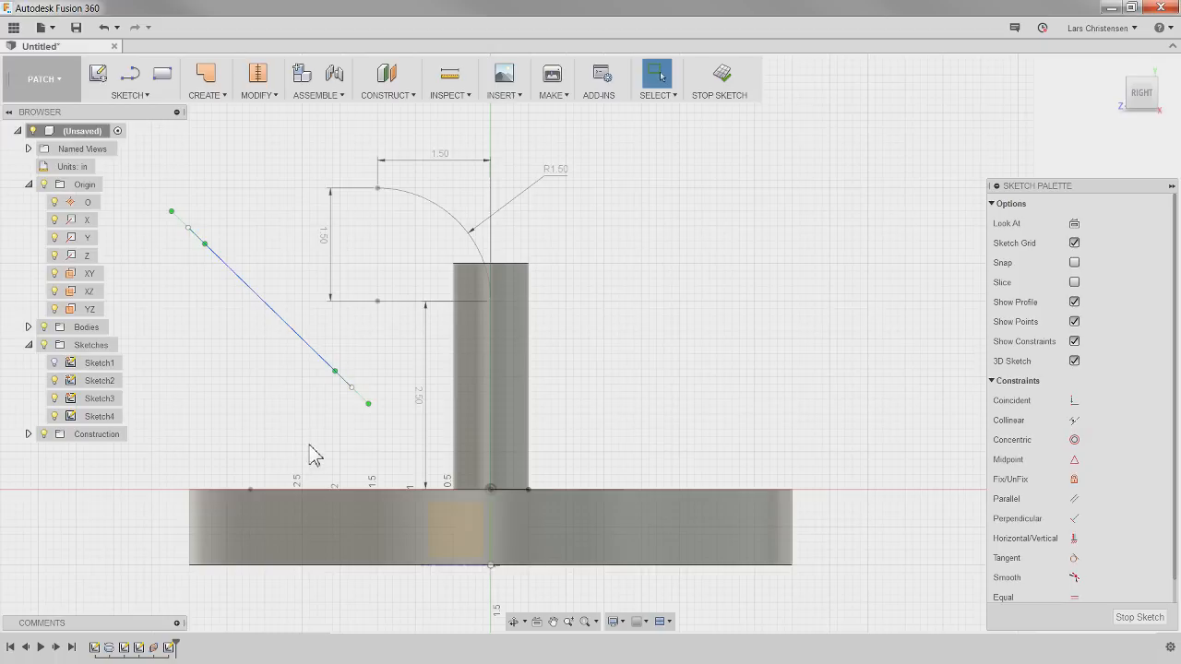
# Bend the two-point spline into an arch by adjusting the tangent handles at its lower and upper ends.
pyautogui.moveTo(369, 403)
pyautogui.mouseDown()
pyautogui.moveTo(367, 344)
pyautogui.moveTo(346, 413)
pyautogui.moveTo(356, 420)
pyautogui.moveTo(377, 400)
pyautogui.moveTo(390, 372)
pyautogui.moveTo(382, 408)
pyautogui.moveTo(364, 417)
pyautogui.mouseUp()
pyautogui.moveTo(340, 362)
pyautogui.mouseDown()
pyautogui.moveTo(358, 367)
pyautogui.moveTo(339, 367)
pyautogui.moveTo(369, 296)
pyautogui.moveTo(298, 396)
pyautogui.moveTo(351, 377)
pyautogui.moveTo(319, 241)
pyautogui.moveTo(351, 396)
pyautogui.moveTo(289, 432)
pyautogui.moveTo(342, 415)
pyautogui.moveTo(350, 359)
pyautogui.mouseUp()
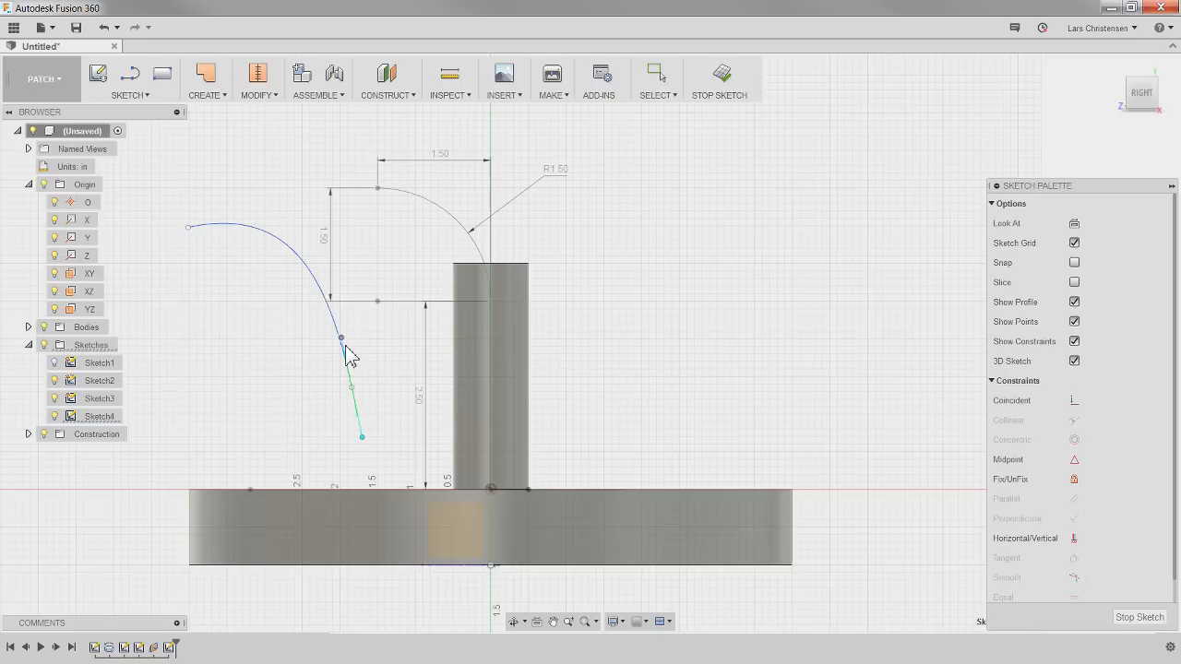
pyautogui.click(190, 227)
pyautogui.moveTo(206, 224)
pyautogui.mouseDown()
pyautogui.moveTo(177, 242)
pyautogui.moveTo(265, 194)
pyautogui.moveTo(195, 201)
pyautogui.moveTo(249, 247)
pyautogui.moveTo(205, 294)
pyautogui.moveTo(180, 293)
pyautogui.moveTo(233, 232)
pyautogui.moveTo(222, 193)
pyautogui.moveTo(208, 215)
pyautogui.moveTo(218, 227)
pyautogui.mouseUp()
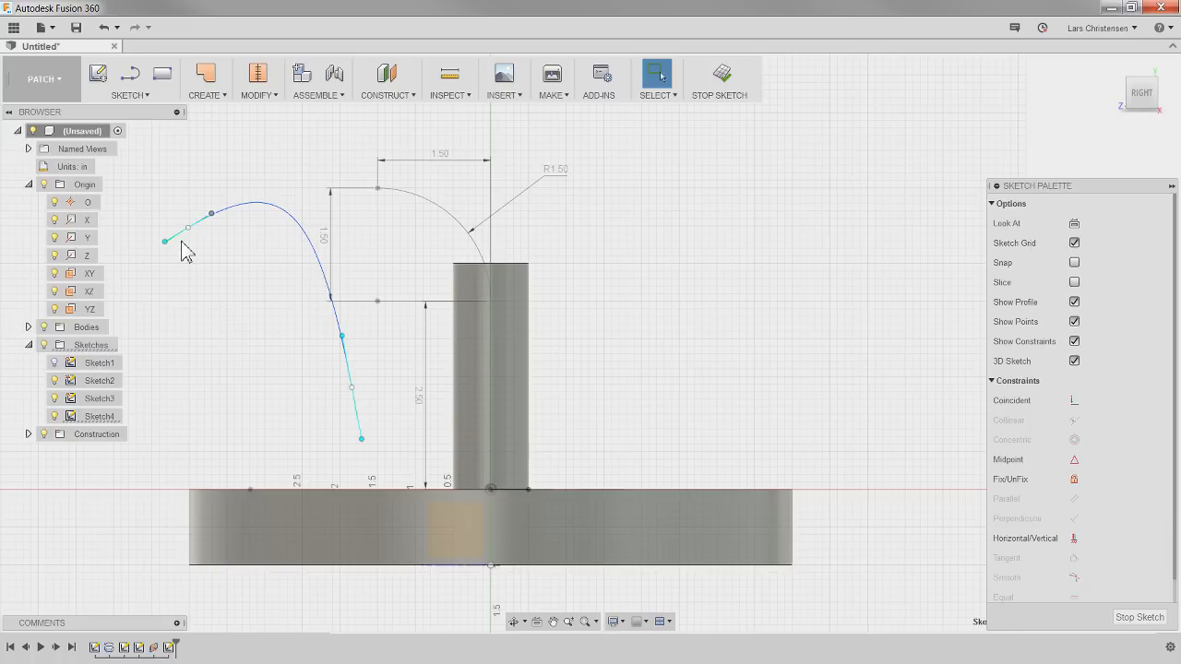
# Undo the last tangent handle changes at the spline's upper end and delete the spline.
pyautogui.hotkey('ctrl', 'z')
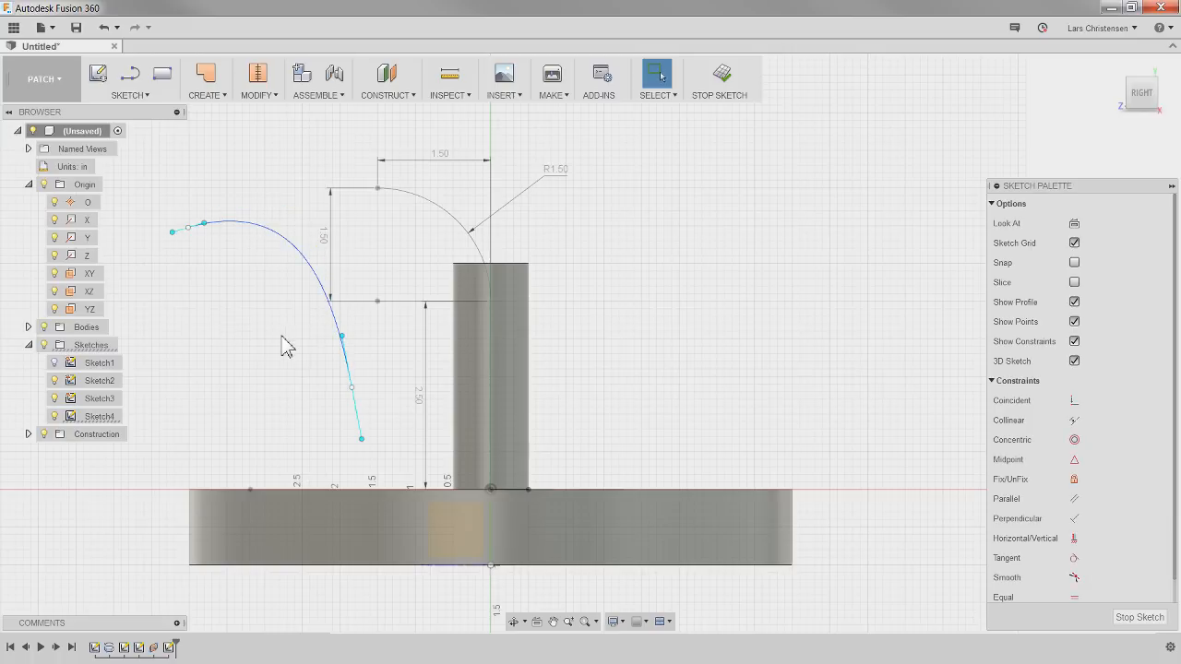
pyautogui.hotkey('ctrl', 'z')
pyautogui.click(273, 277)
pyautogui.press('Delete')
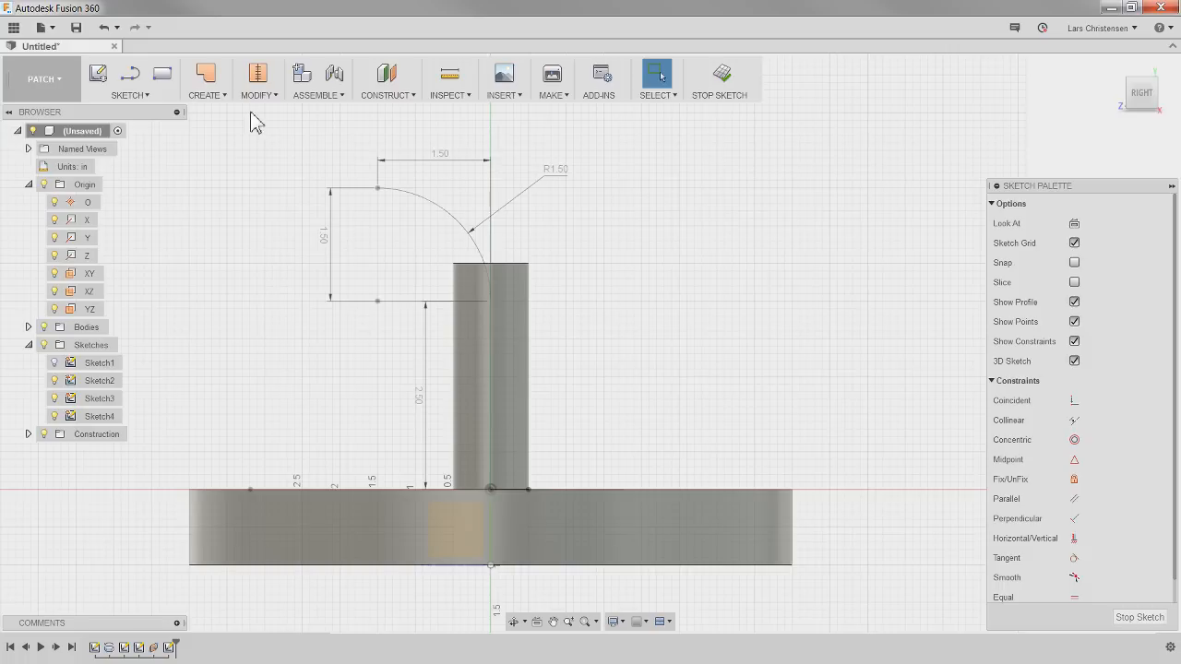
# Sketch a two-point spline from the origin at the shaft's base to a point level with the R1.50 arc's upper end.
pyautogui.click(165, 101)
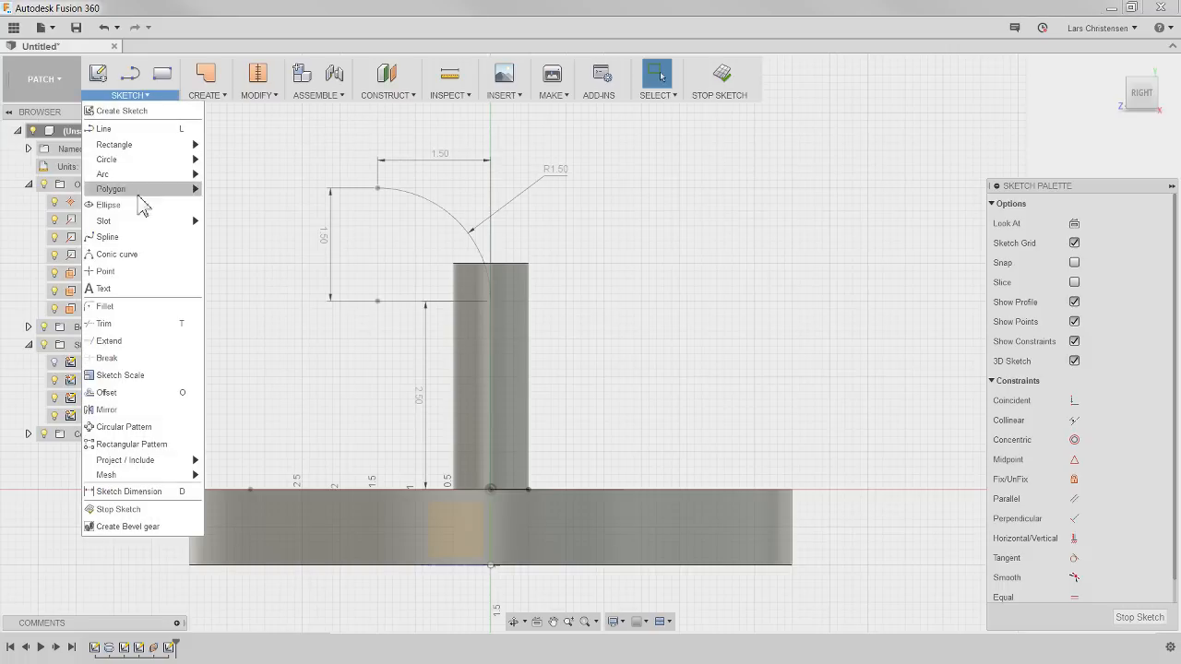
pyautogui.click(110, 241)
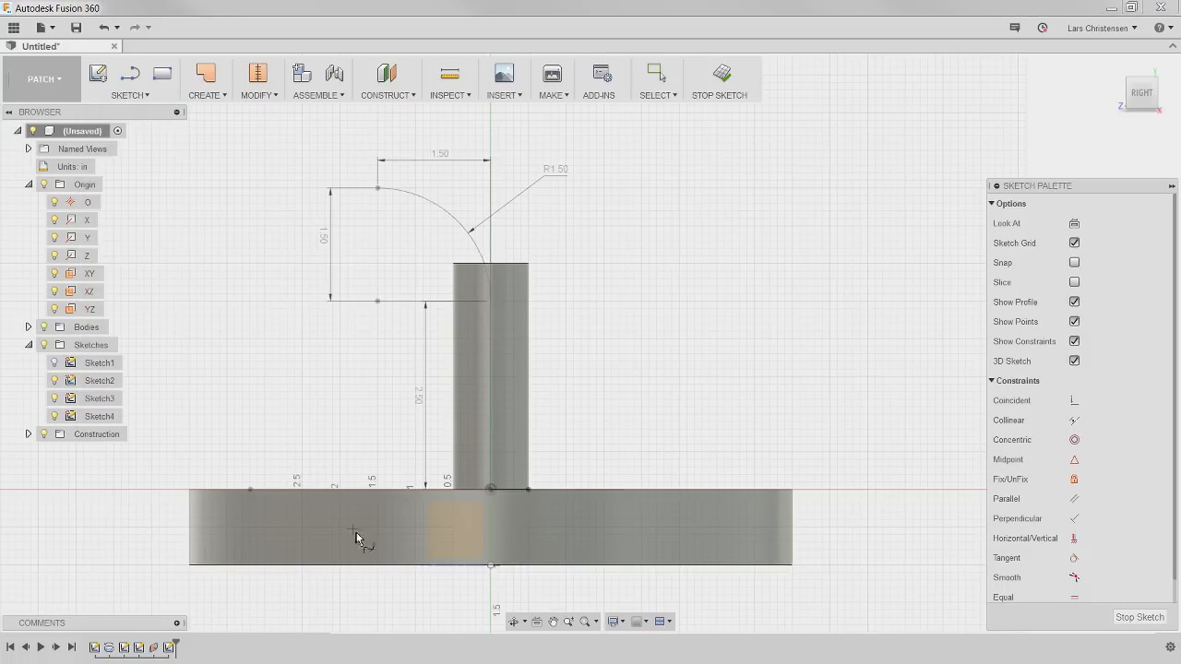
pyautogui.click(493, 488)
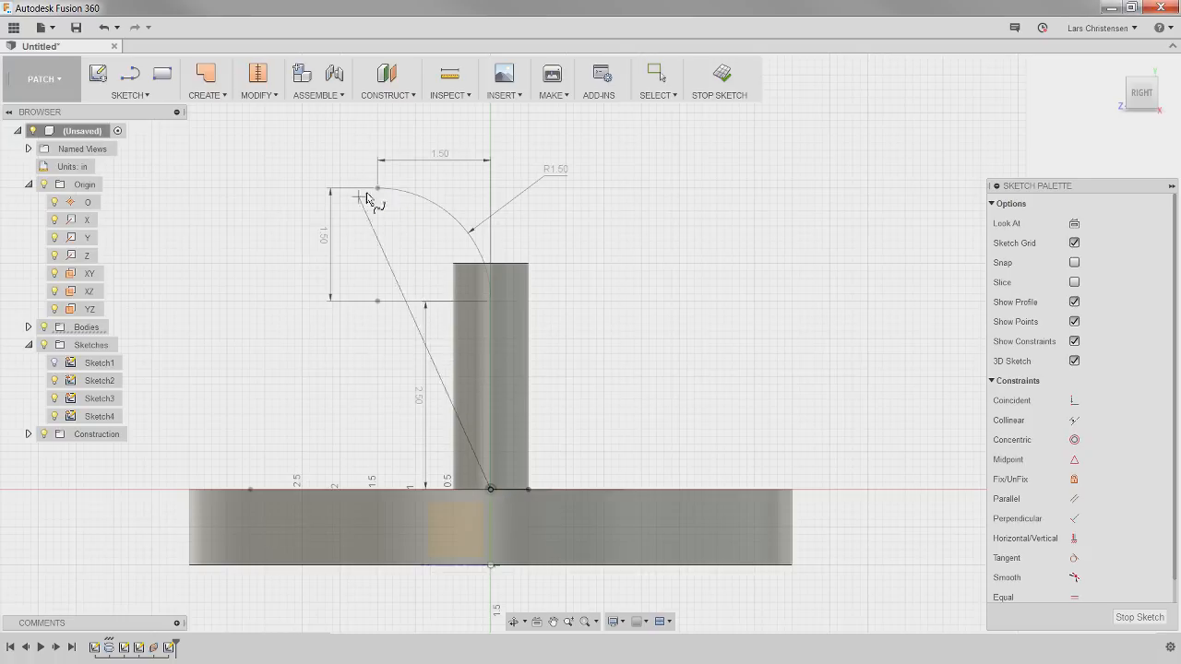
pyautogui.click(255, 191)
pyautogui.click(253, 189)
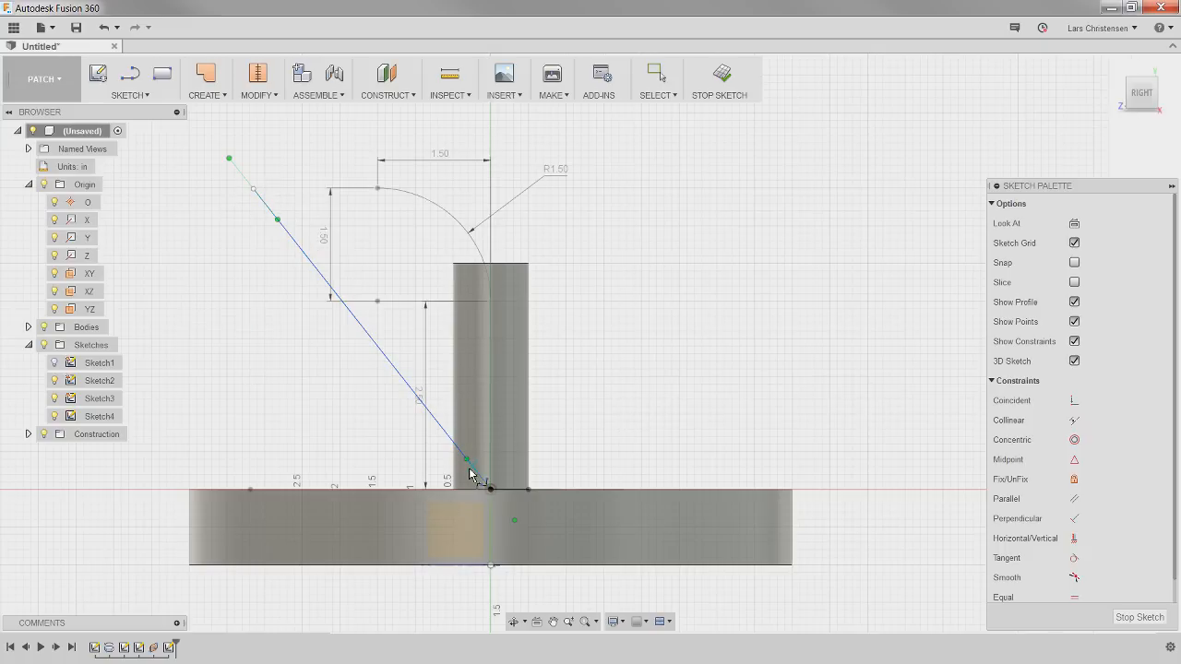
pyautogui.press('Escape')
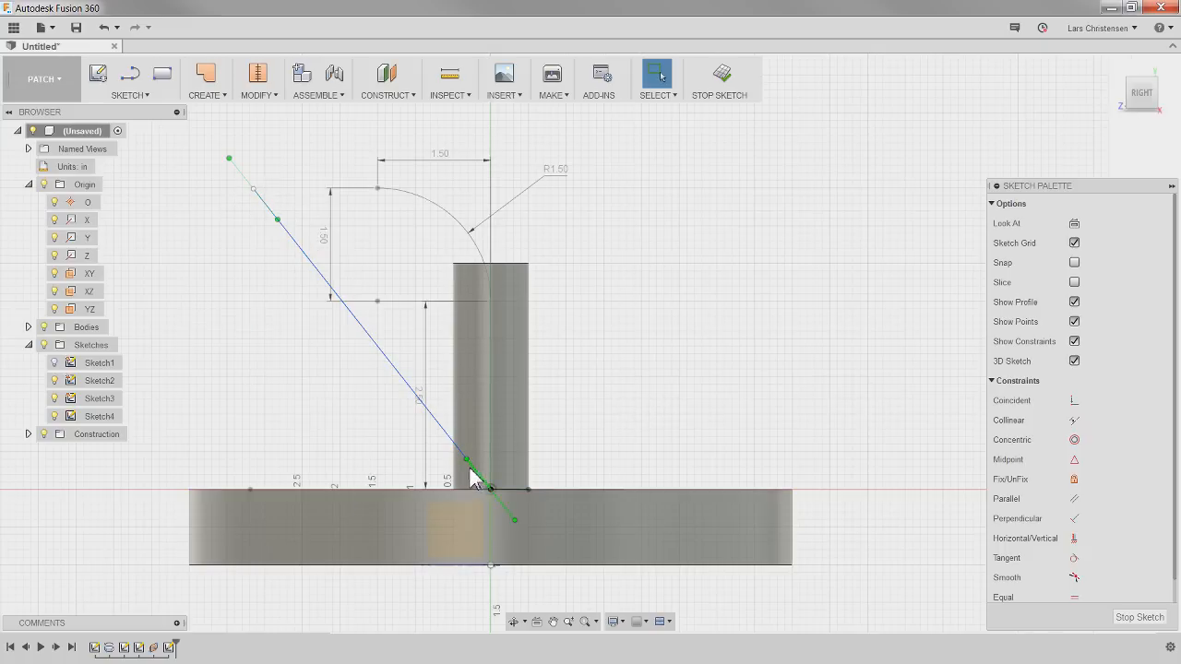
# Bend the spline into an arch, steep at the origin and nearly horizontal at its upper end, and delete it.
pyautogui.moveTo(467, 459); pyautogui.dragTo(482, 438)
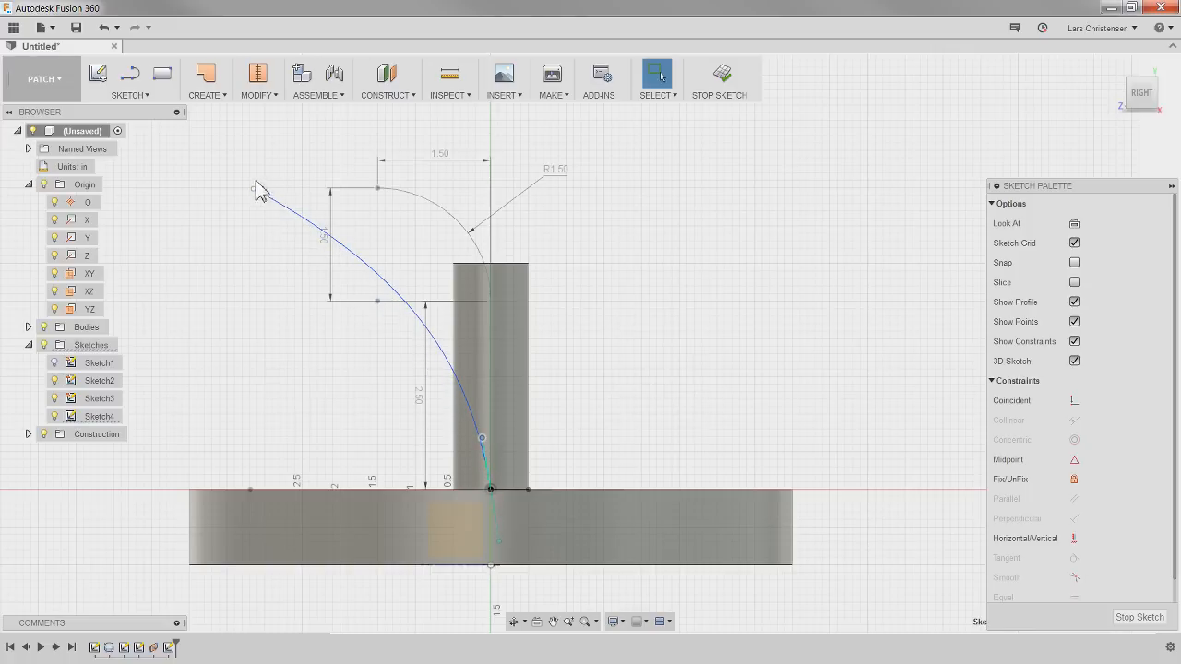
pyautogui.click(254, 190)
pyautogui.moveTo(222, 175); pyautogui.dragTo(222, 189)
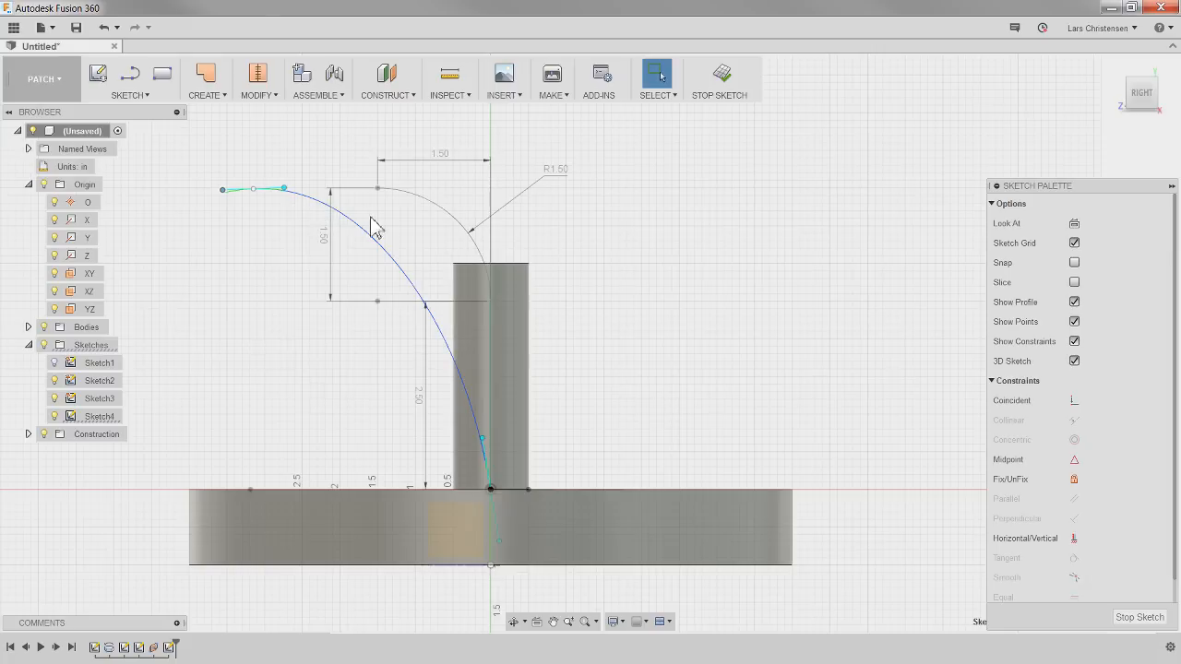
pyautogui.moveTo(481, 437); pyautogui.dragTo(476, 411)
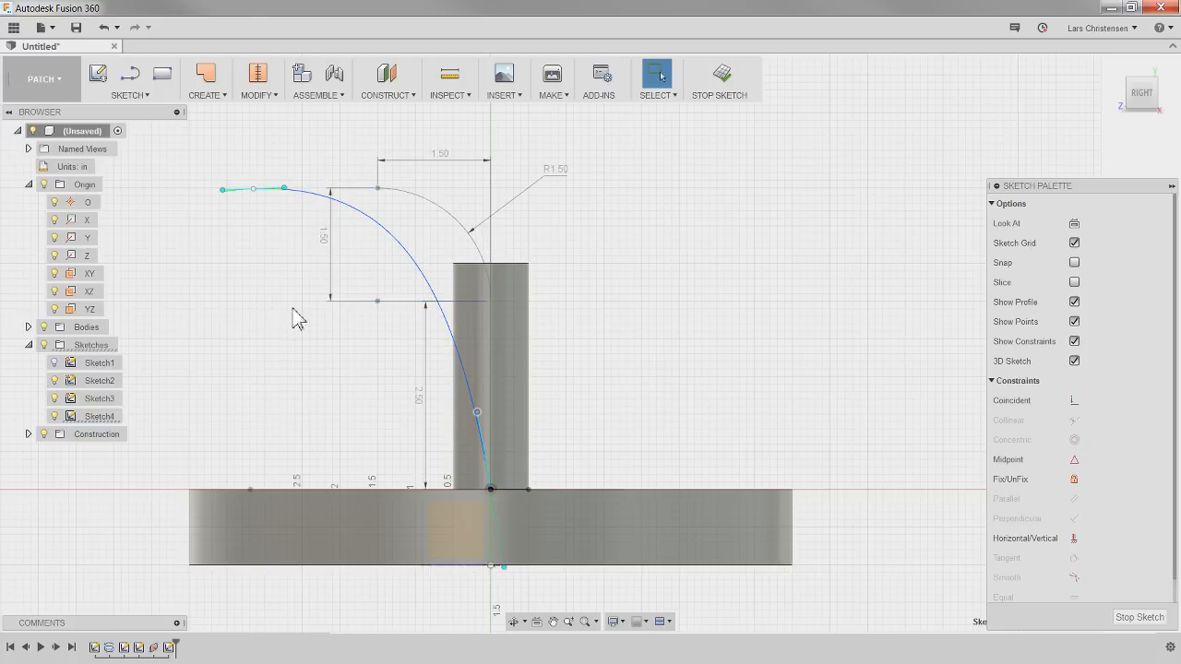
pyautogui.click(389, 224)
pyautogui.press('Delete')
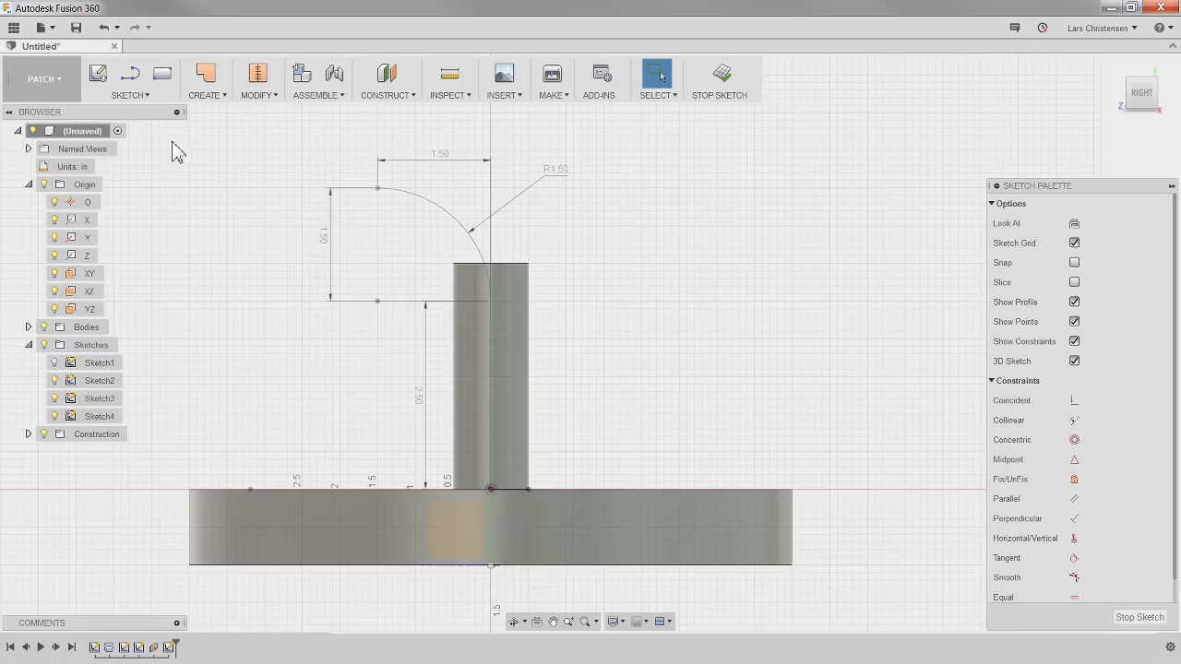
pyautogui.click(131, 95)
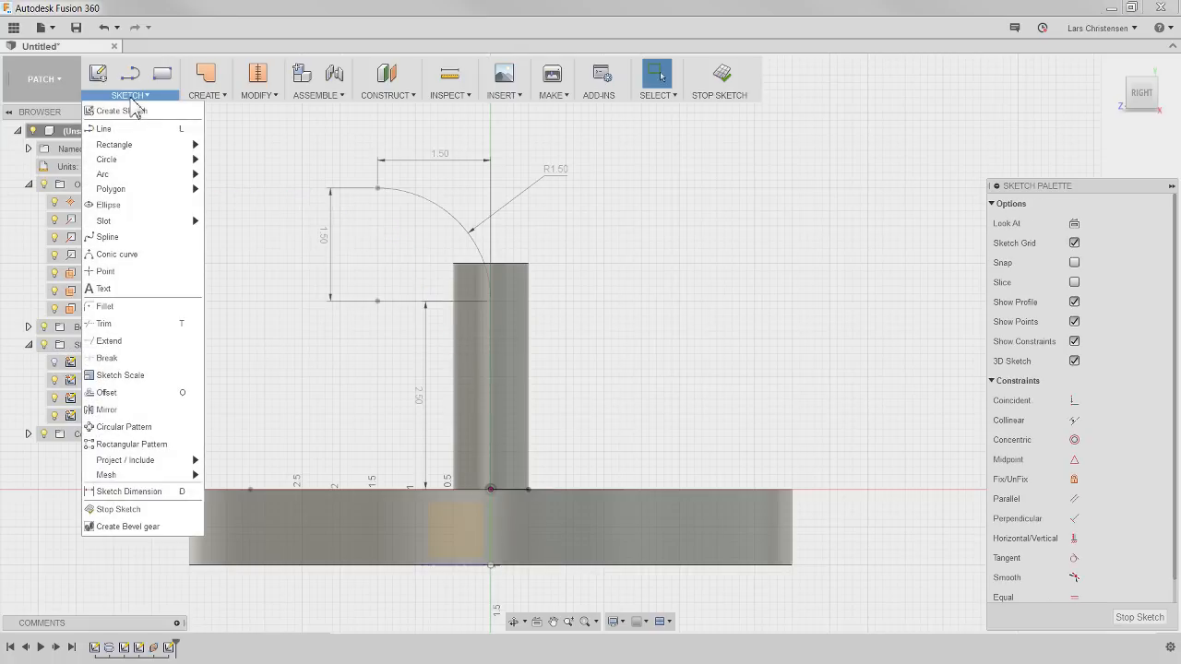
pyautogui.click(146, 241)
pyautogui.click(491, 489)
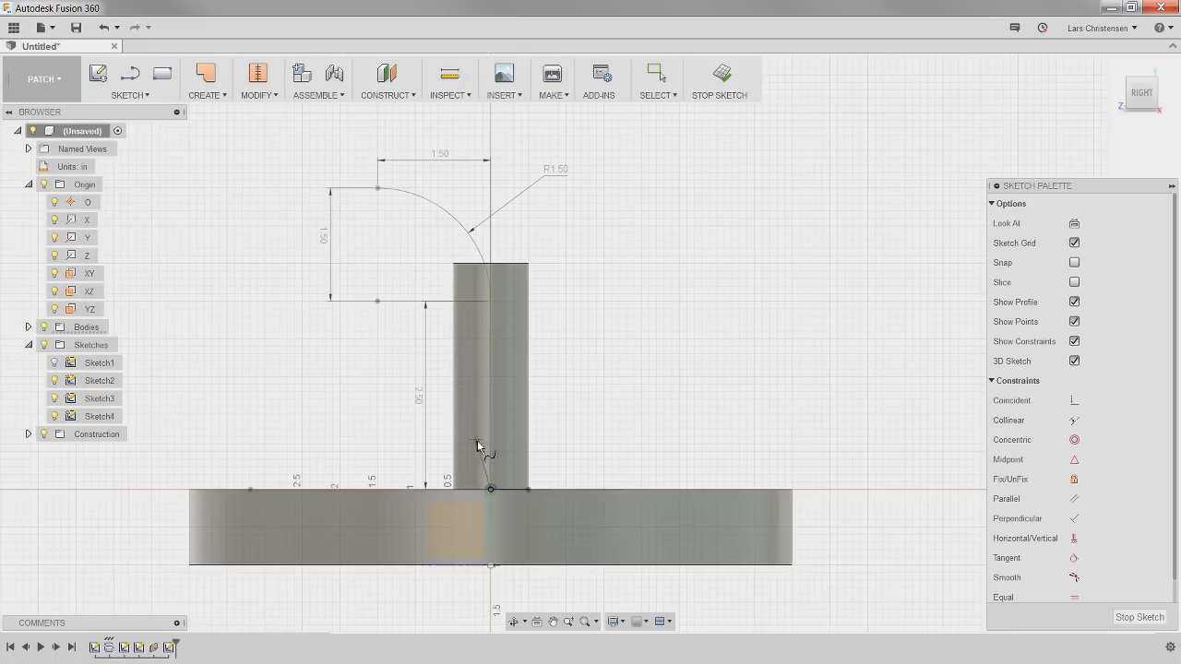
pyautogui.click(448, 394)
pyautogui.click(412, 320)
pyautogui.click(382, 261)
pyautogui.click(349, 218)
pyautogui.click(270, 196)
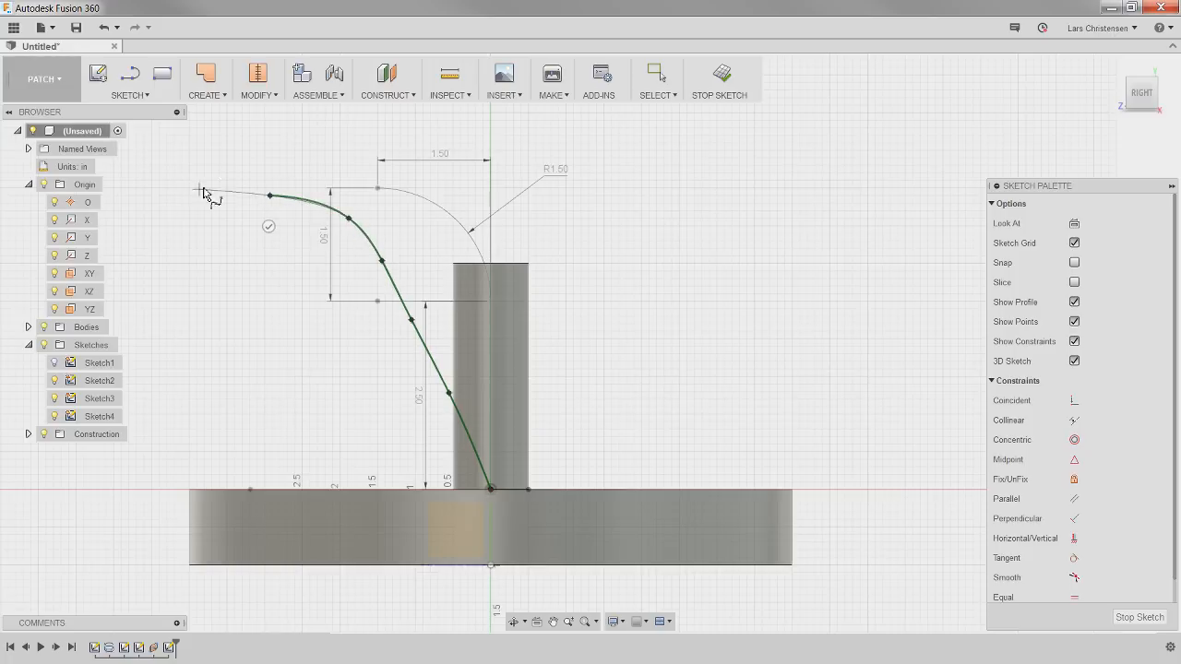
pyautogui.press('Escape')
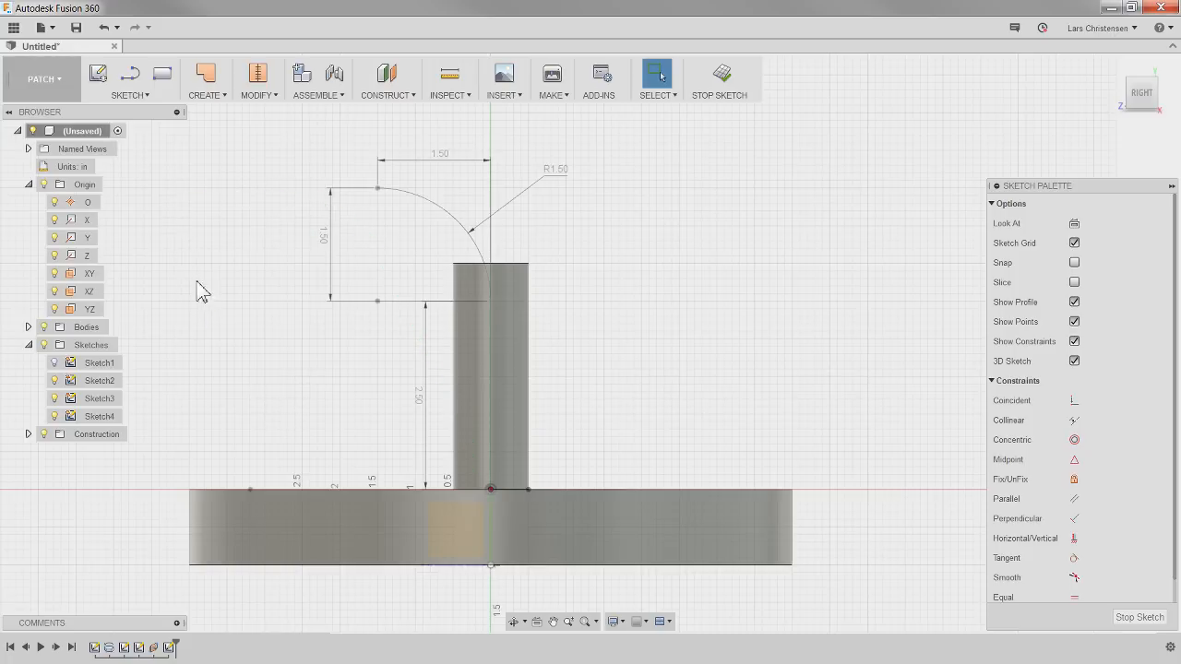
pyautogui.click(132, 81)
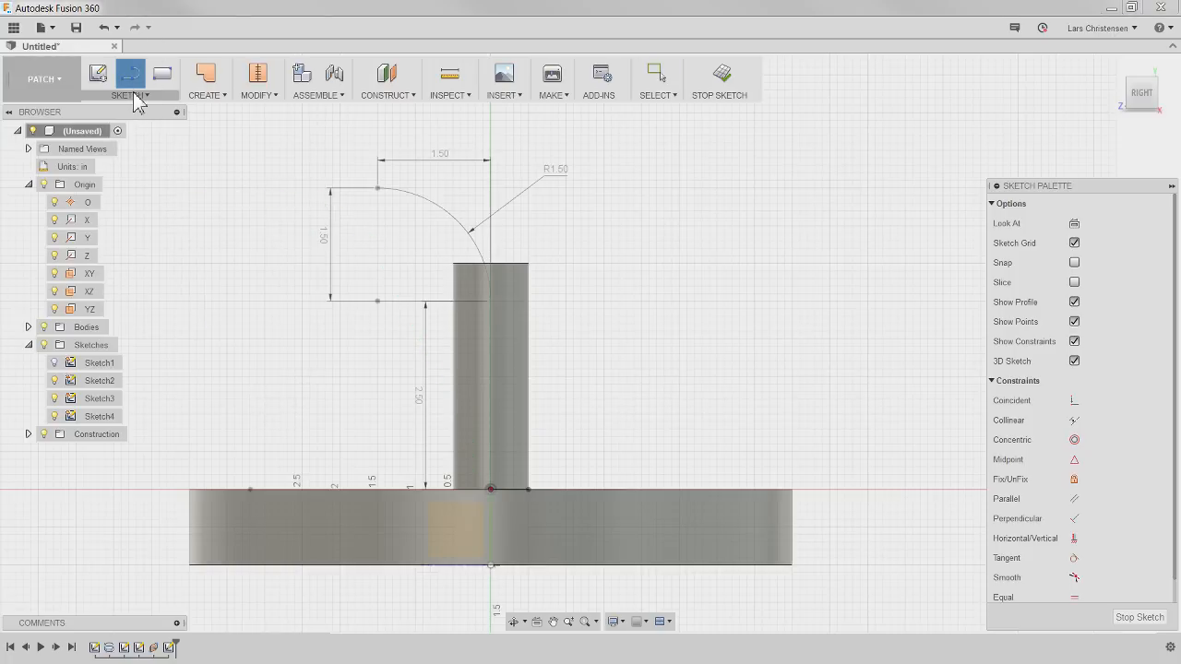
pyautogui.press('Escape')
pyautogui.click(125, 96)
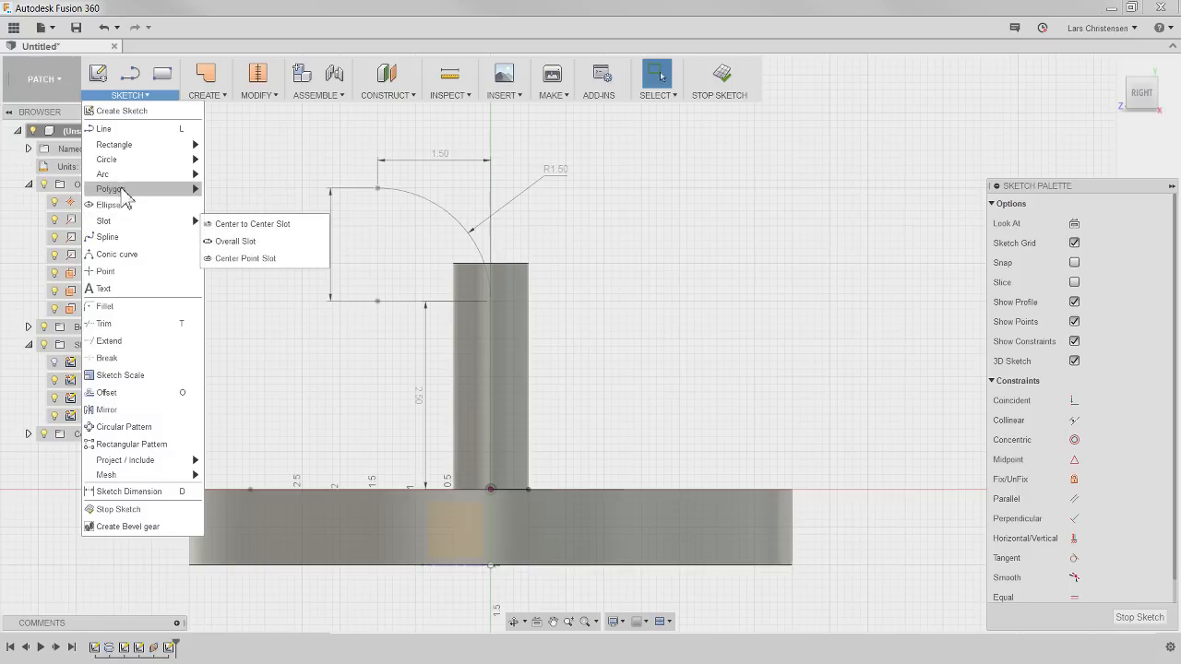
pyautogui.click(490, 489)
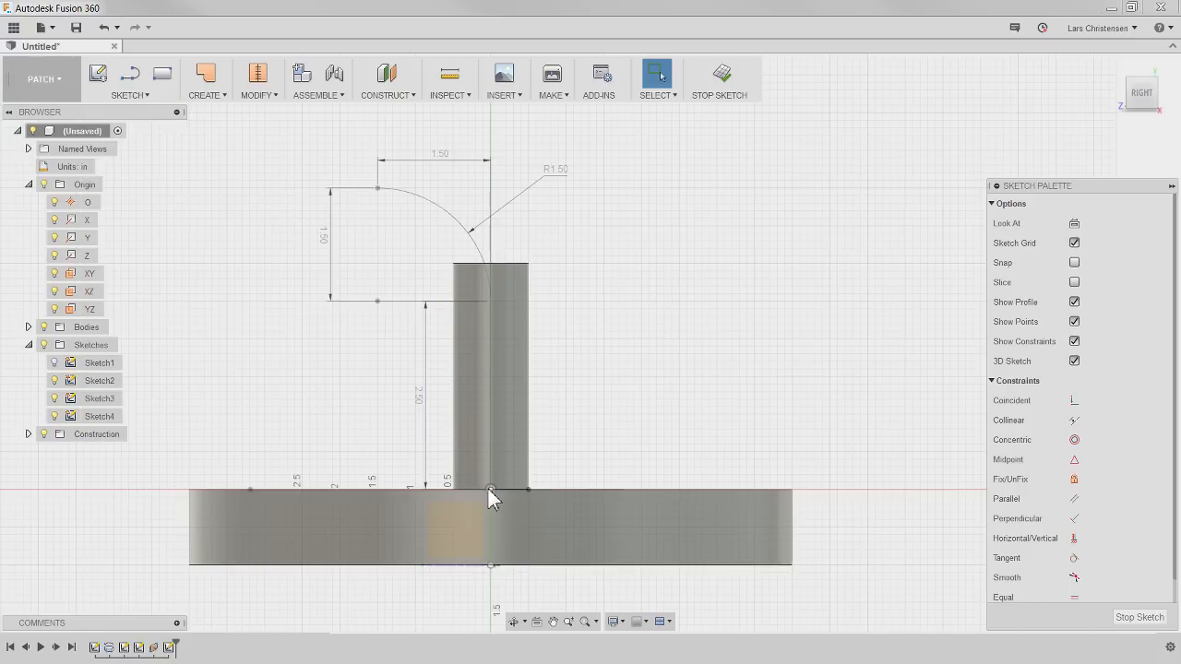
# Sketch a nine-point spline from the origin at the shaft's base, rising past the R1.50 arc and flattening out above the disc's rim.
pyautogui.click(129, 95)
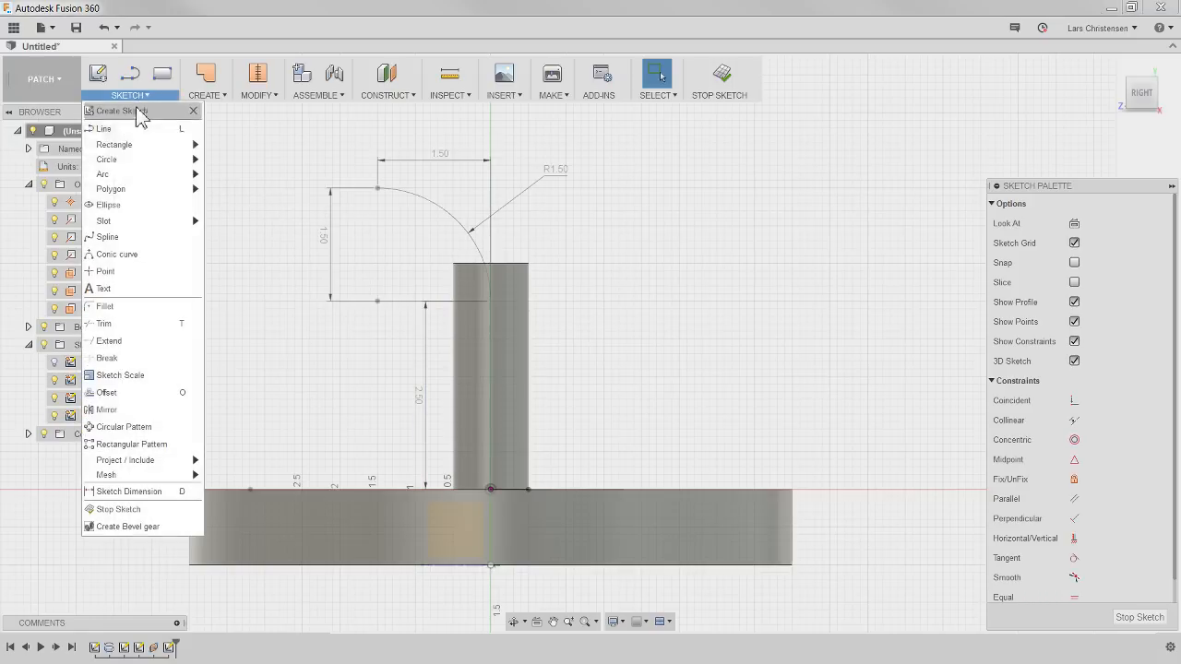
pyautogui.click(124, 238)
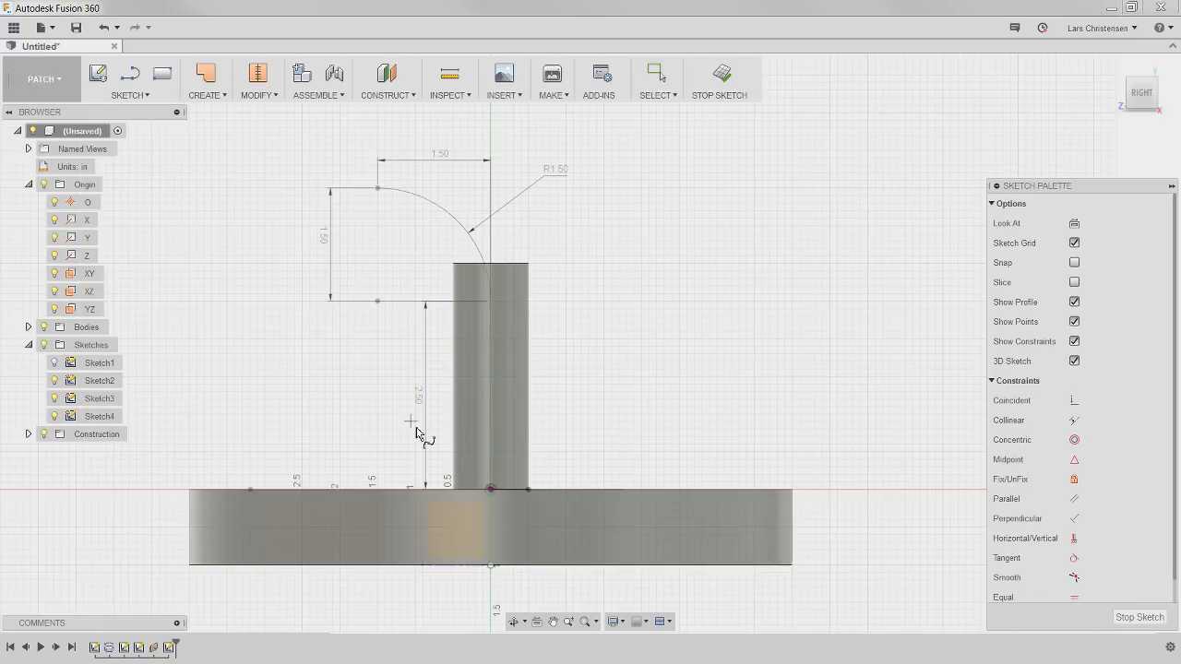
pyautogui.click(490, 490)
pyautogui.click(447, 411)
pyautogui.click(417, 354)
pyautogui.click(388, 319)
pyautogui.click(361, 283)
pyautogui.click(328, 243)
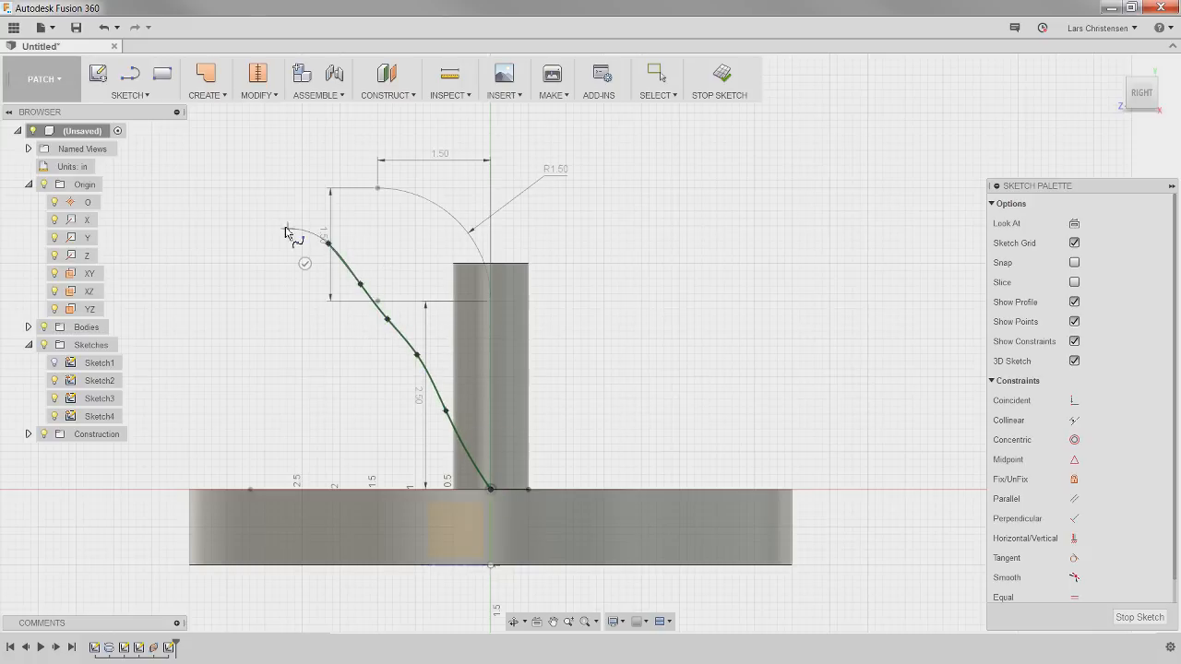
pyautogui.click(280, 223)
pyautogui.click(224, 213)
pyautogui.click(173, 224)
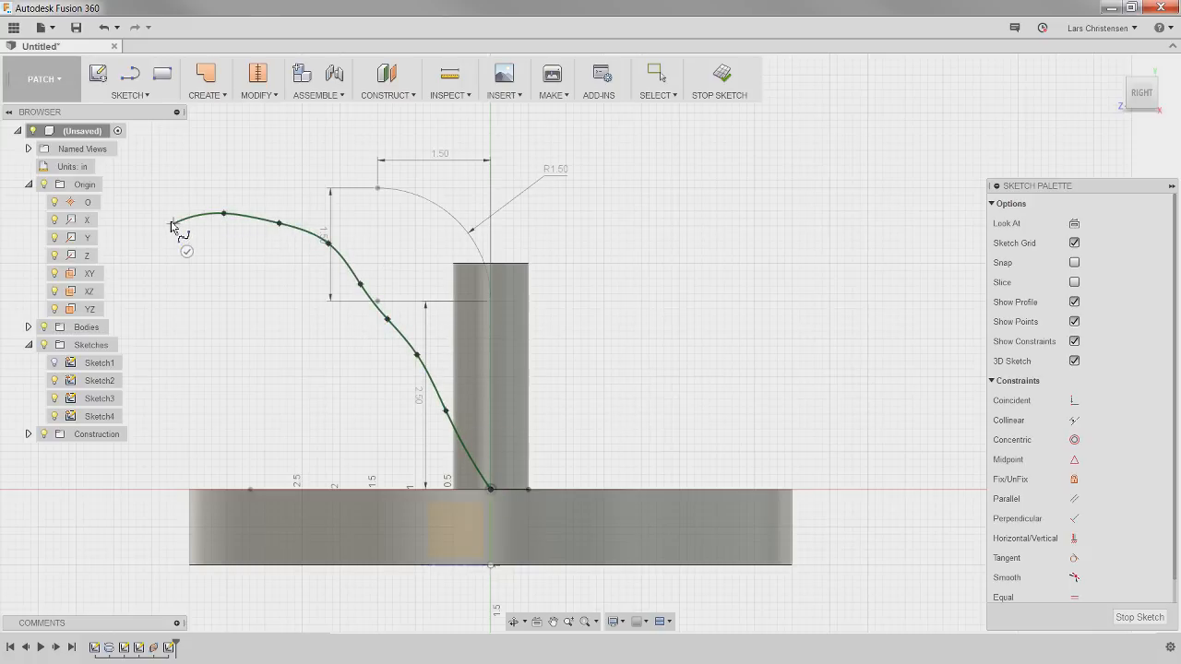
pyautogui.press('Return')
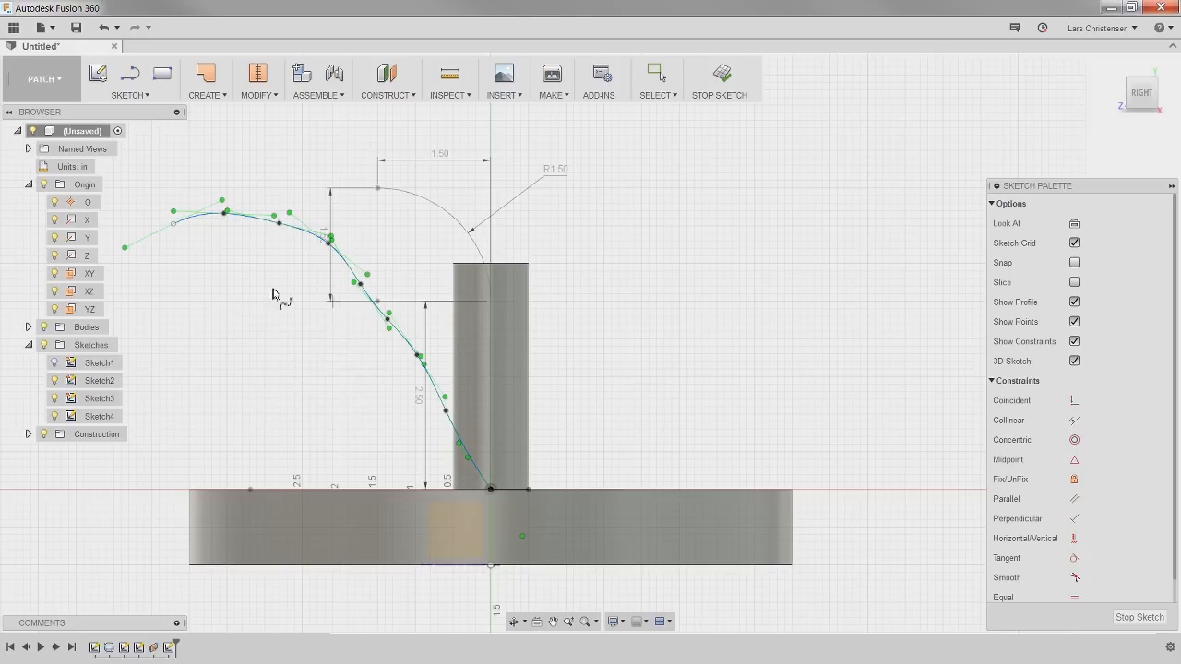
pyautogui.press('Escape')
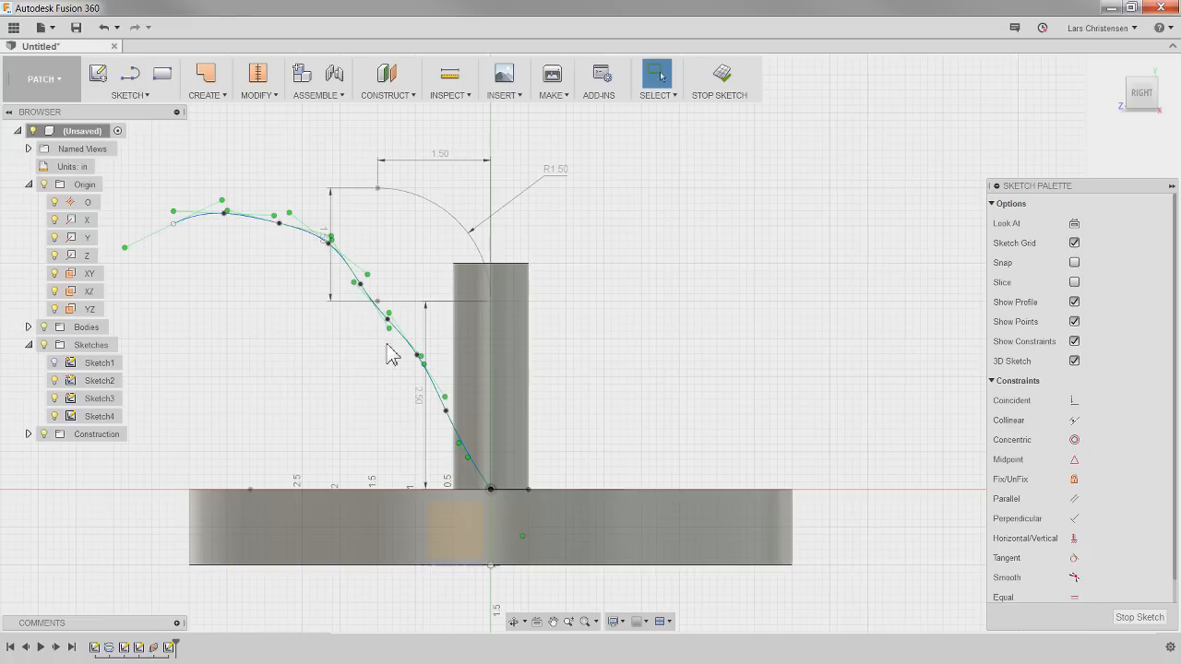
# Steepen the tangent handles at two middle points of the nine-point spline, and delete the spline.
pyautogui.moveTo(389, 328); pyautogui.dragTo(364, 331)
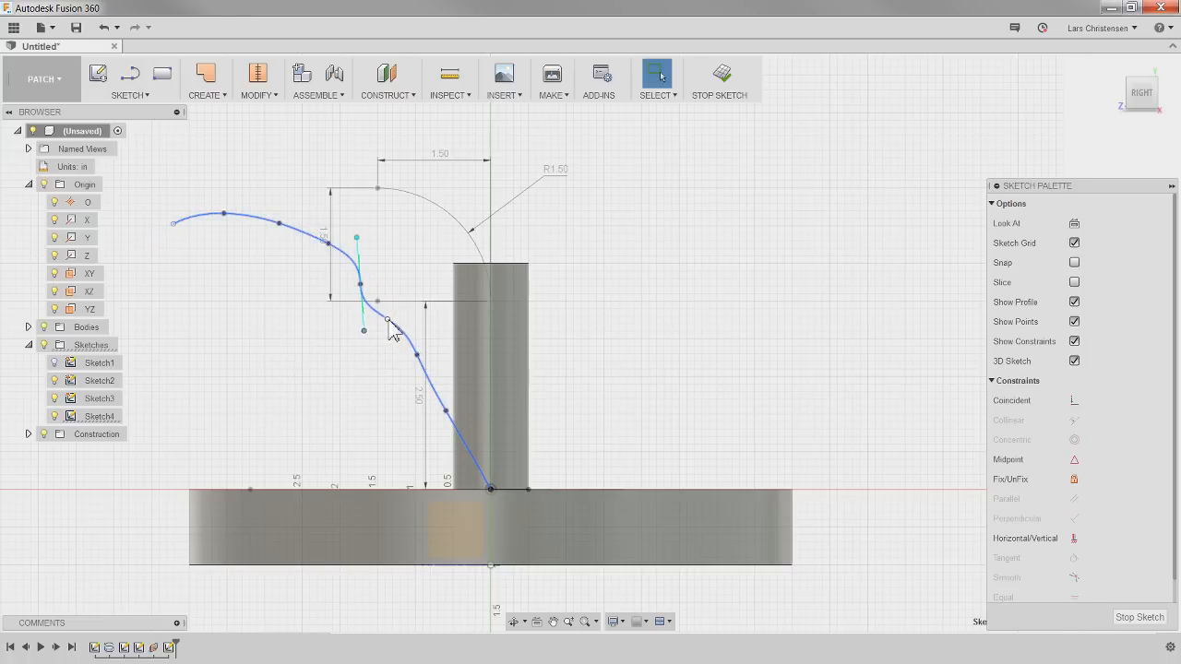
pyautogui.click(389, 322)
pyautogui.moveTo(435, 354); pyautogui.dragTo(388, 370)
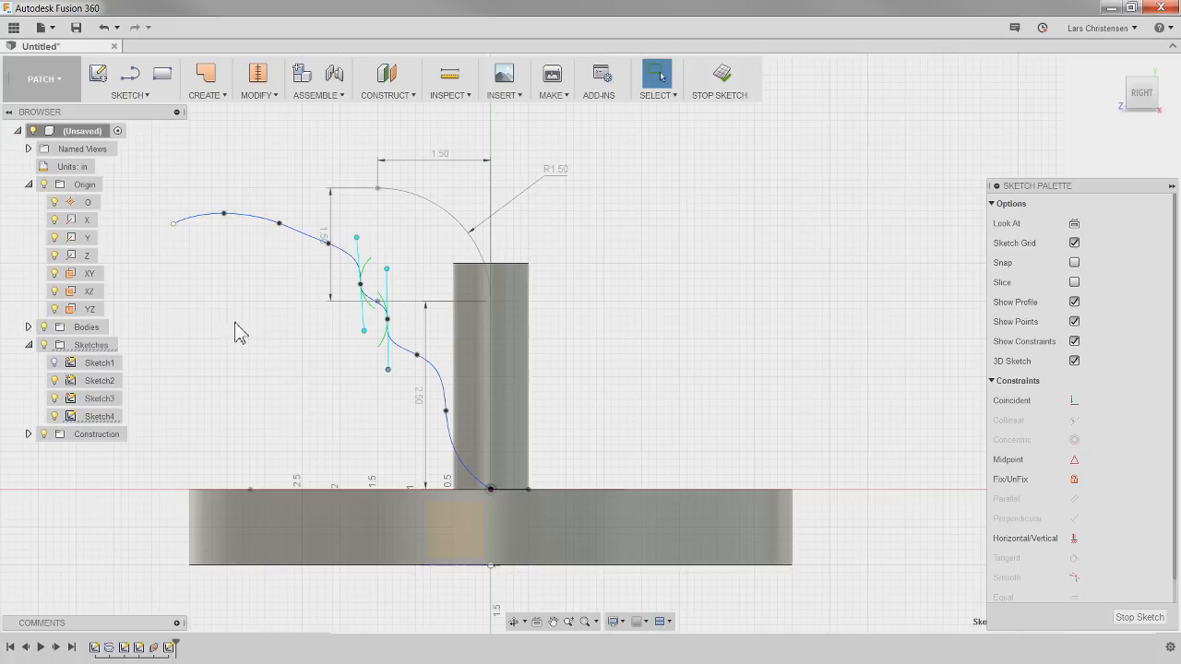
pyautogui.click(197, 219)
pyautogui.press('Delete')
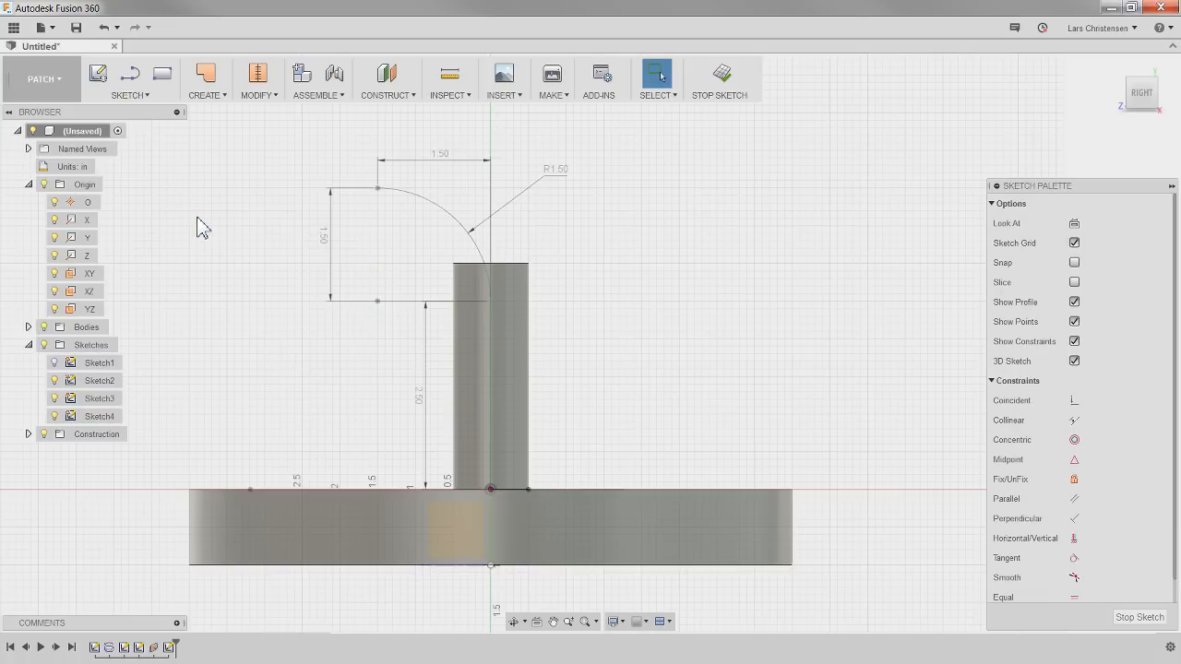
# Sketch a two-point spline from the origin at the shaft's base to a point about 3.43 in outward and 3.88 in up.
pyautogui.click(144, 92)
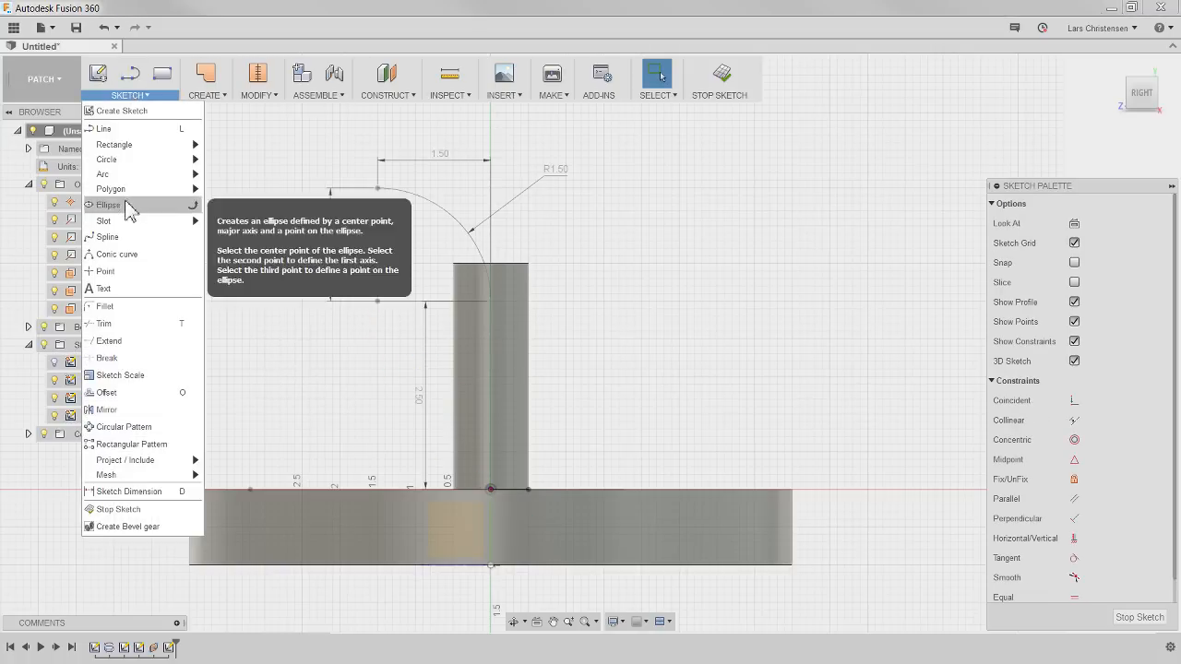
pyautogui.click(124, 237)
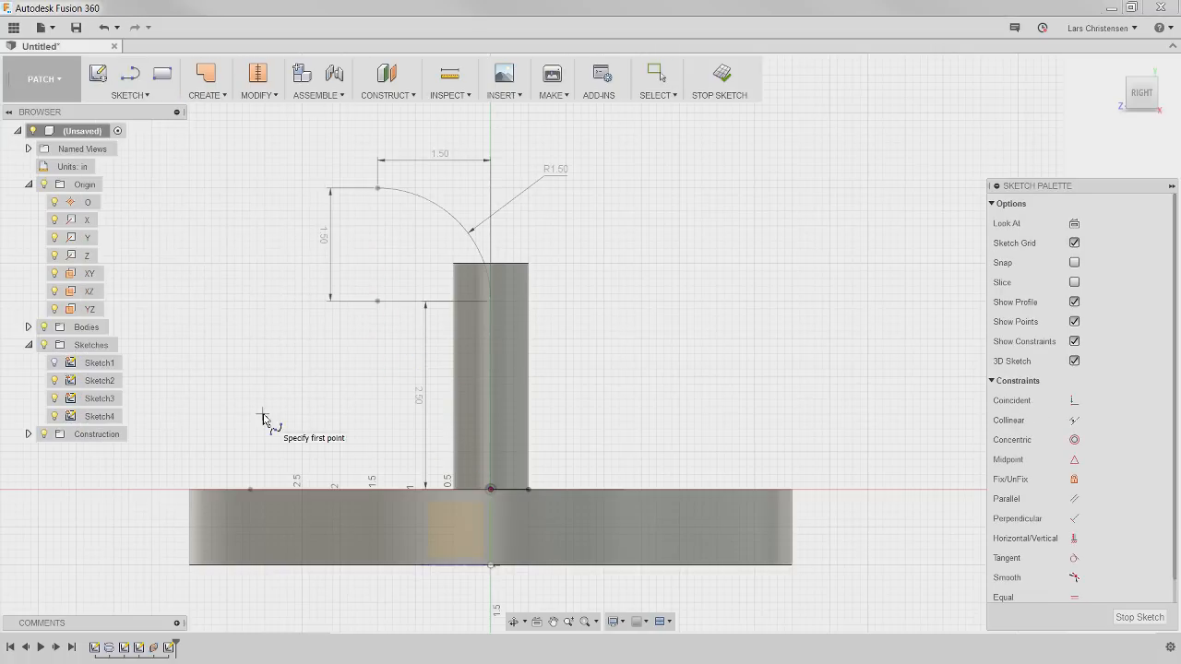
pyautogui.click(490, 489)
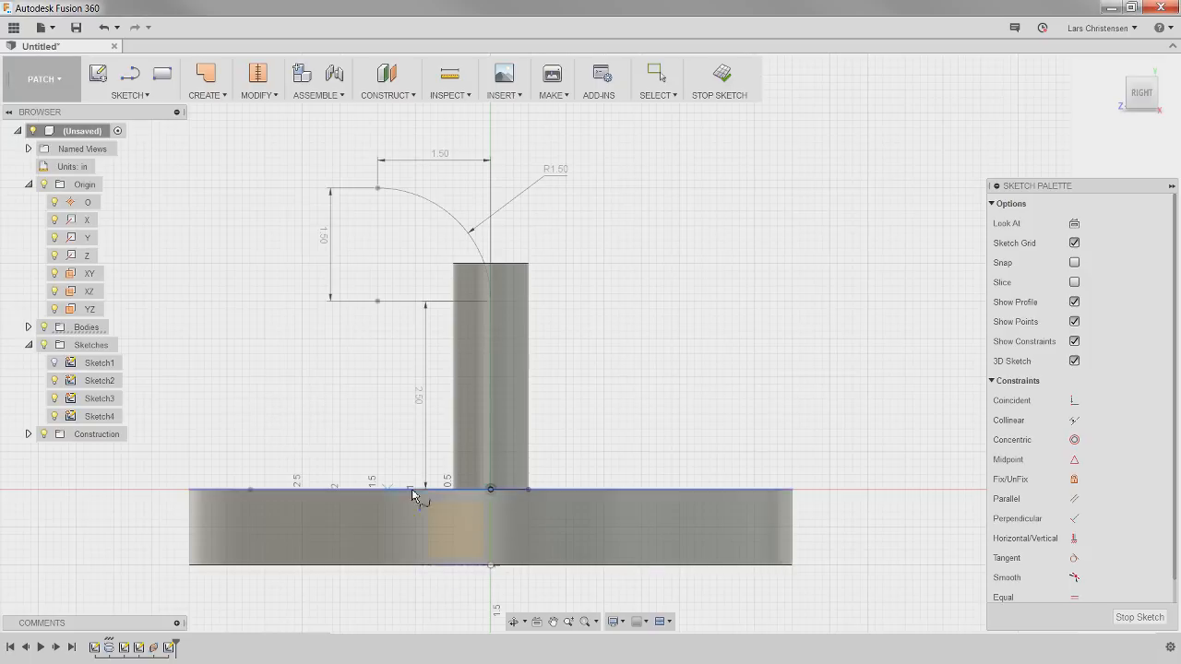
pyautogui.click(232, 198)
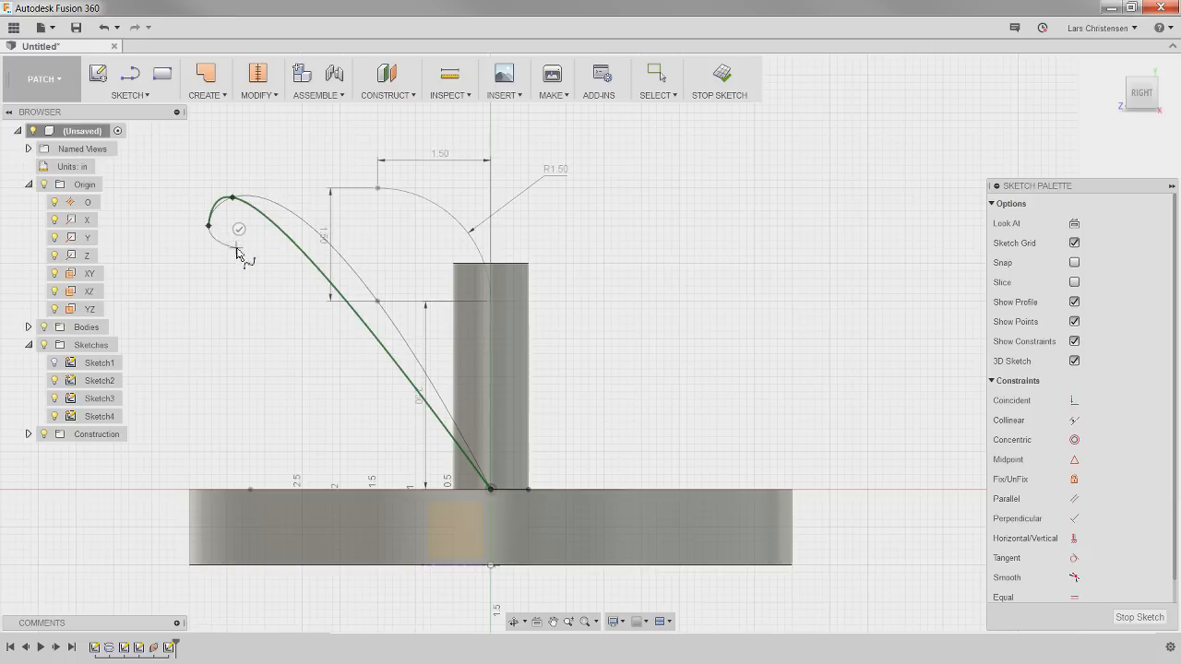
pyautogui.press('Return')
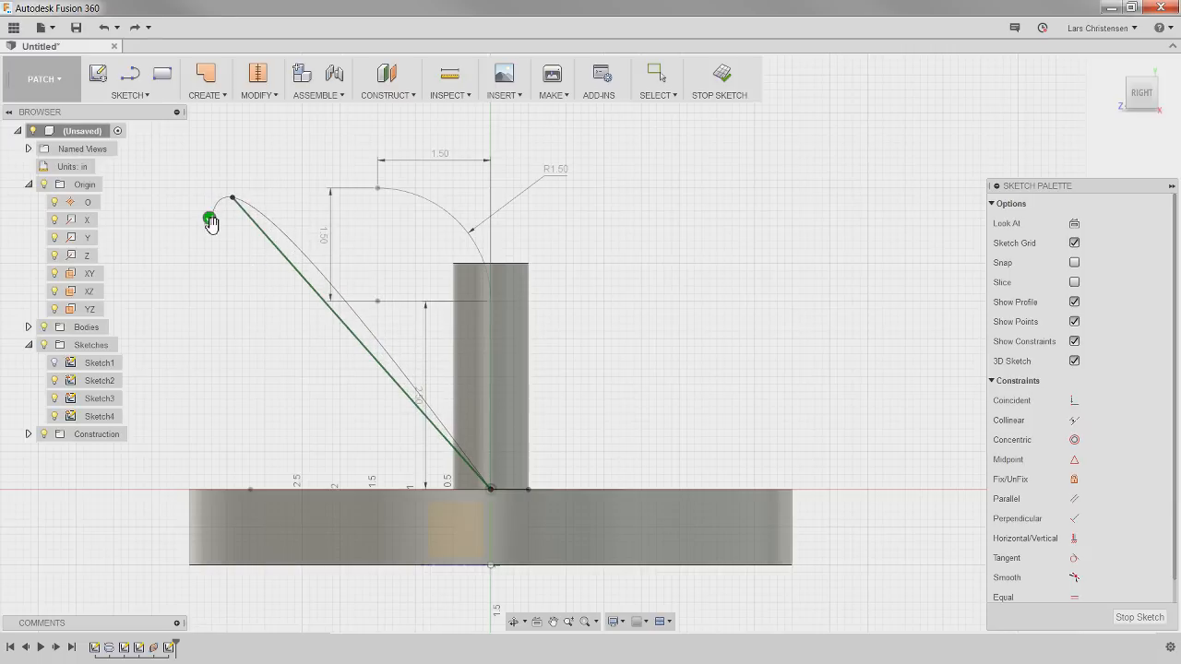
pyautogui.click(211, 222)
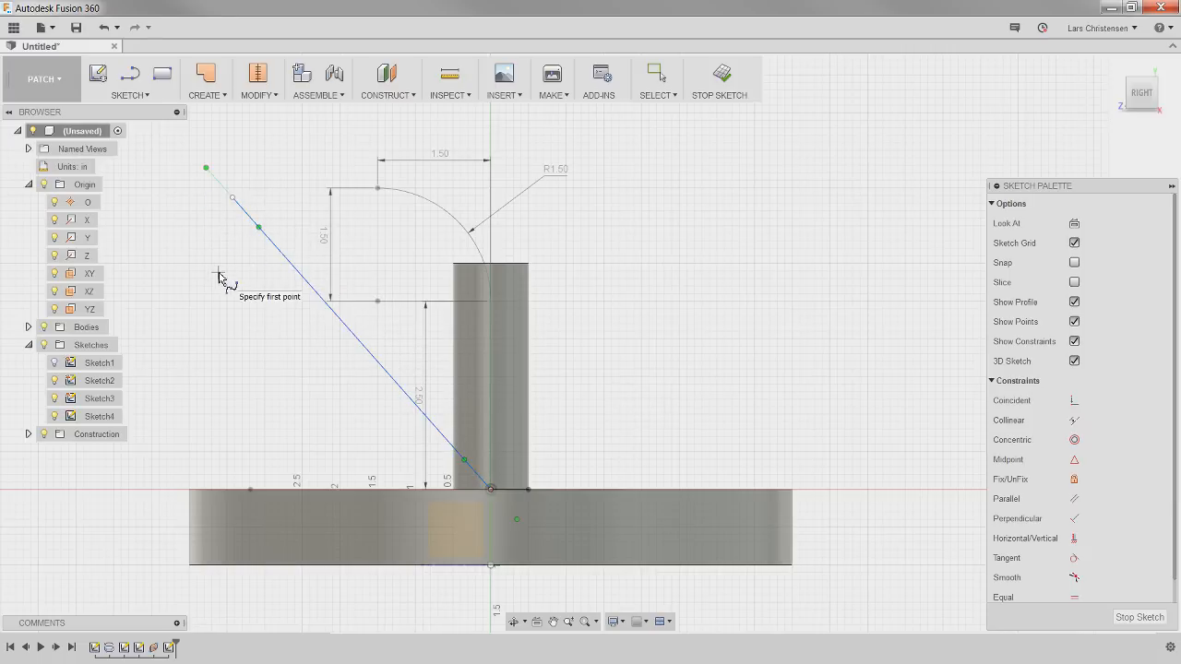
pyautogui.press('Escape')
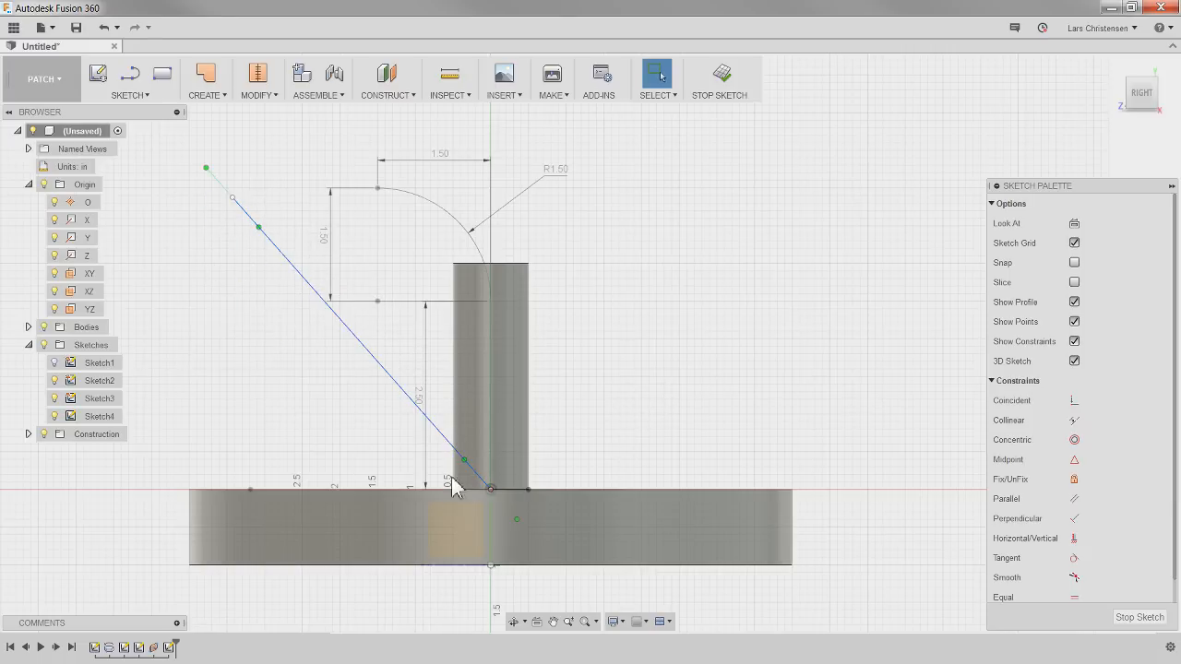
# Bend the spline into an arch, steeper at the origin and horizontal at its upper end.
pyautogui.moveTo(464, 460); pyautogui.dragTo(464, 426)
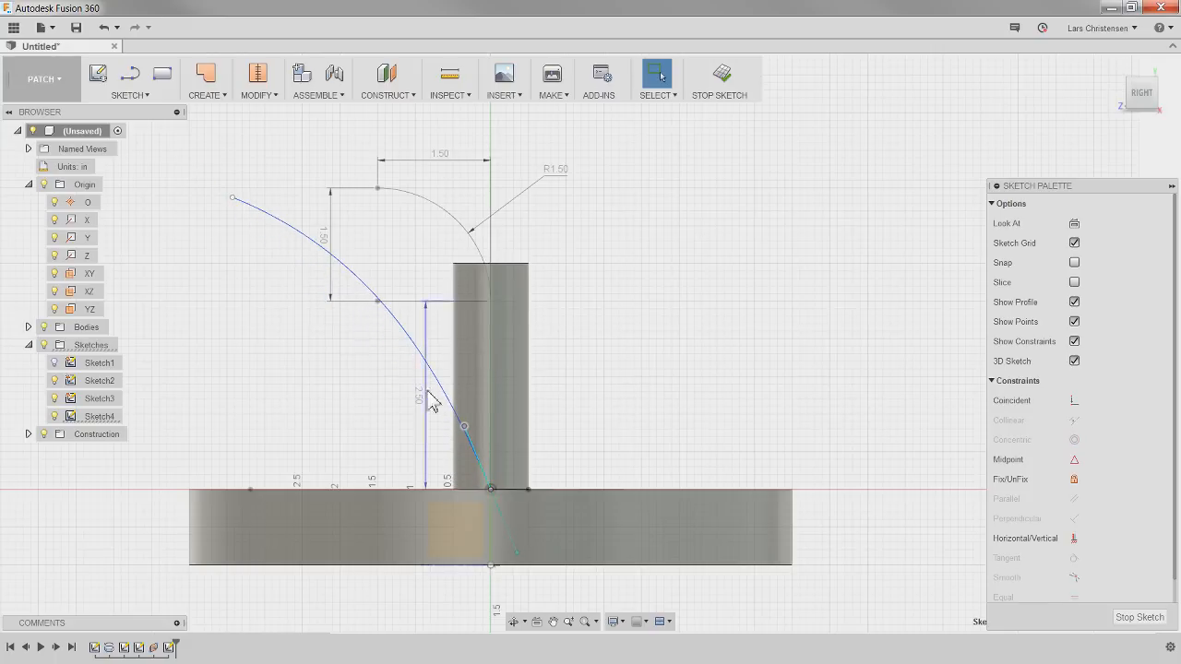
pyautogui.click(233, 198)
pyautogui.moveTo(255, 207); pyautogui.dragTo(263, 197)
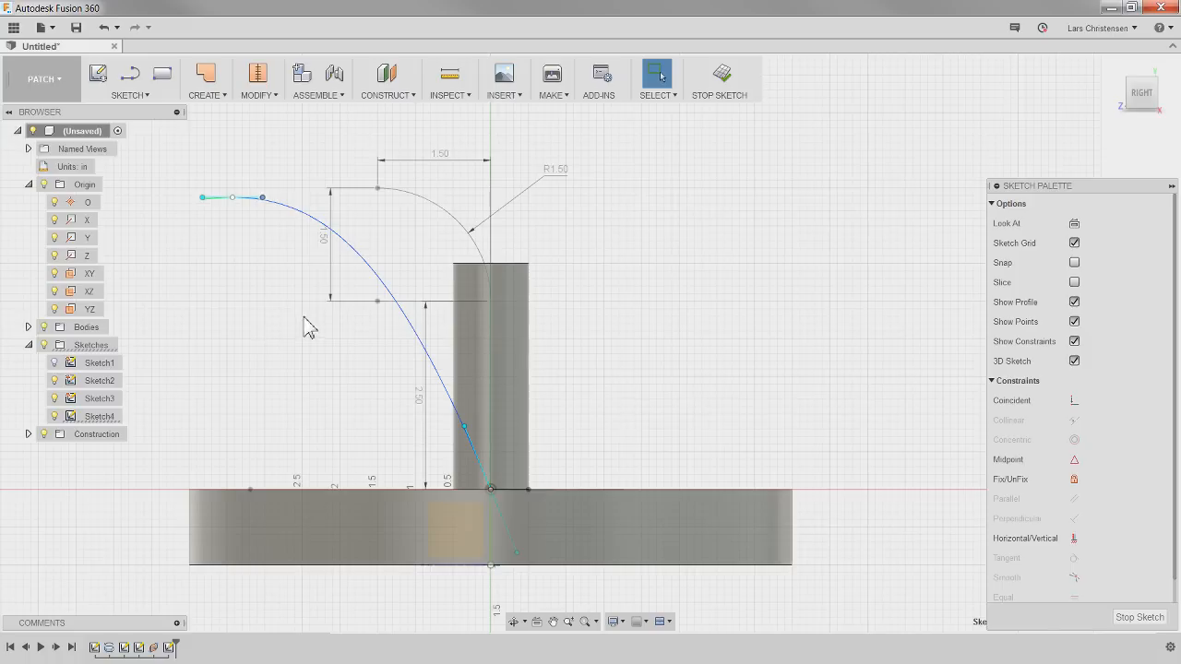
pyautogui.rightClick(313, 225)
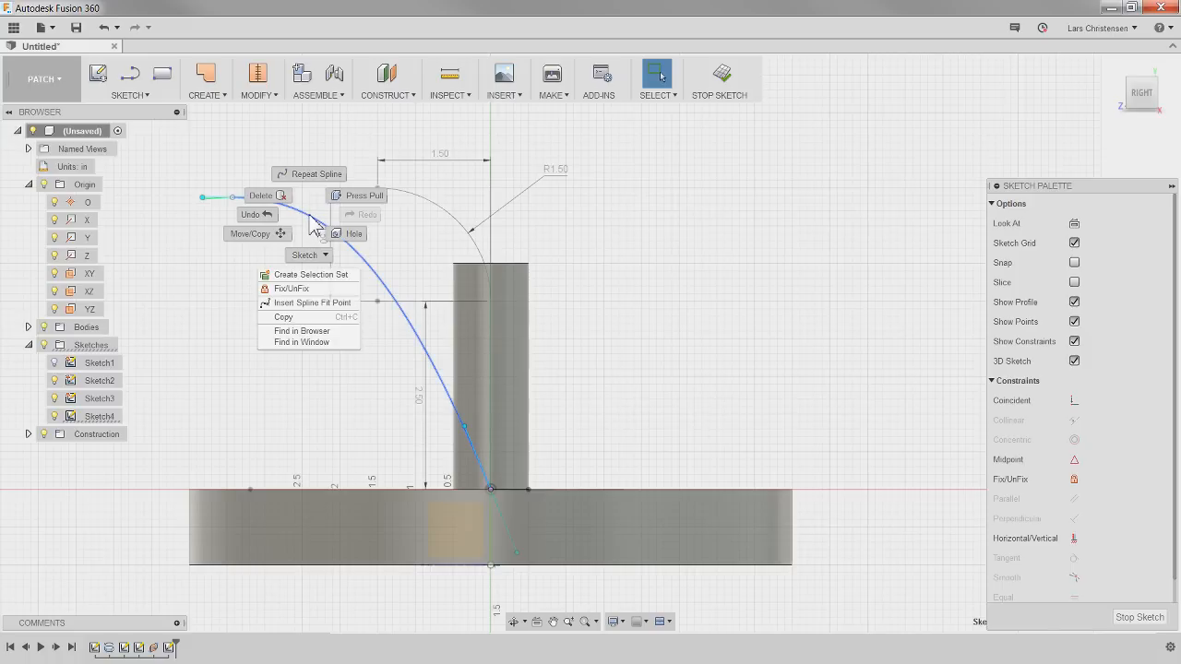
pyautogui.click(275, 381)
pyautogui.rightClick(268, 254)
pyautogui.click(343, 371)
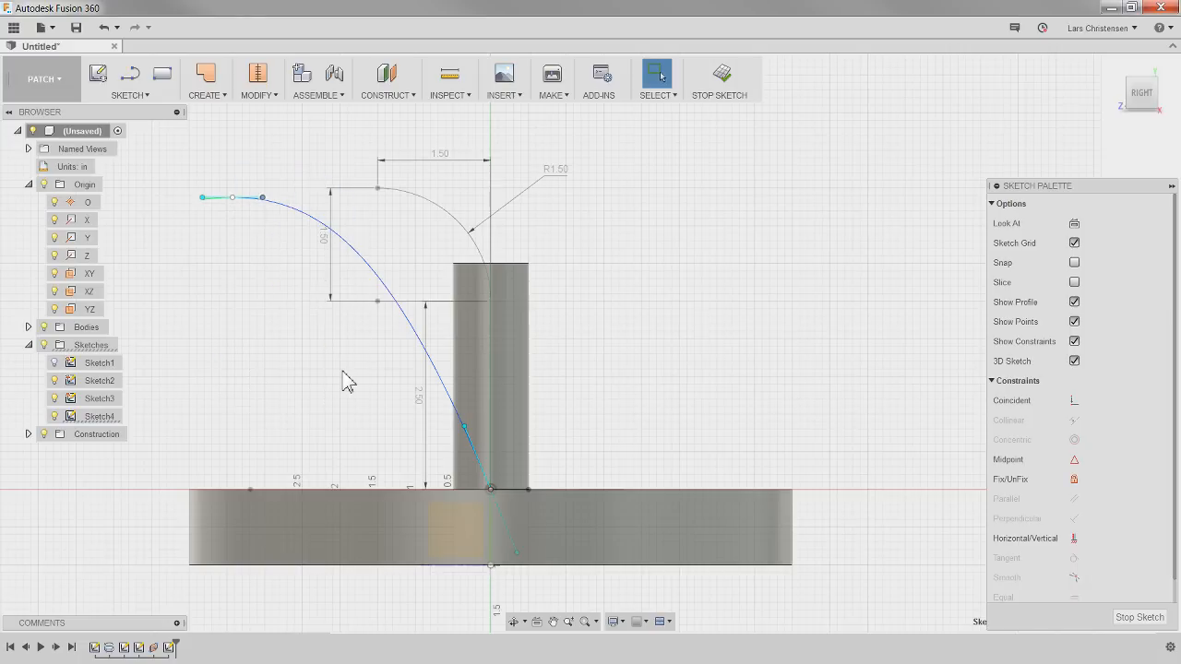
pyautogui.rightClick(408, 326)
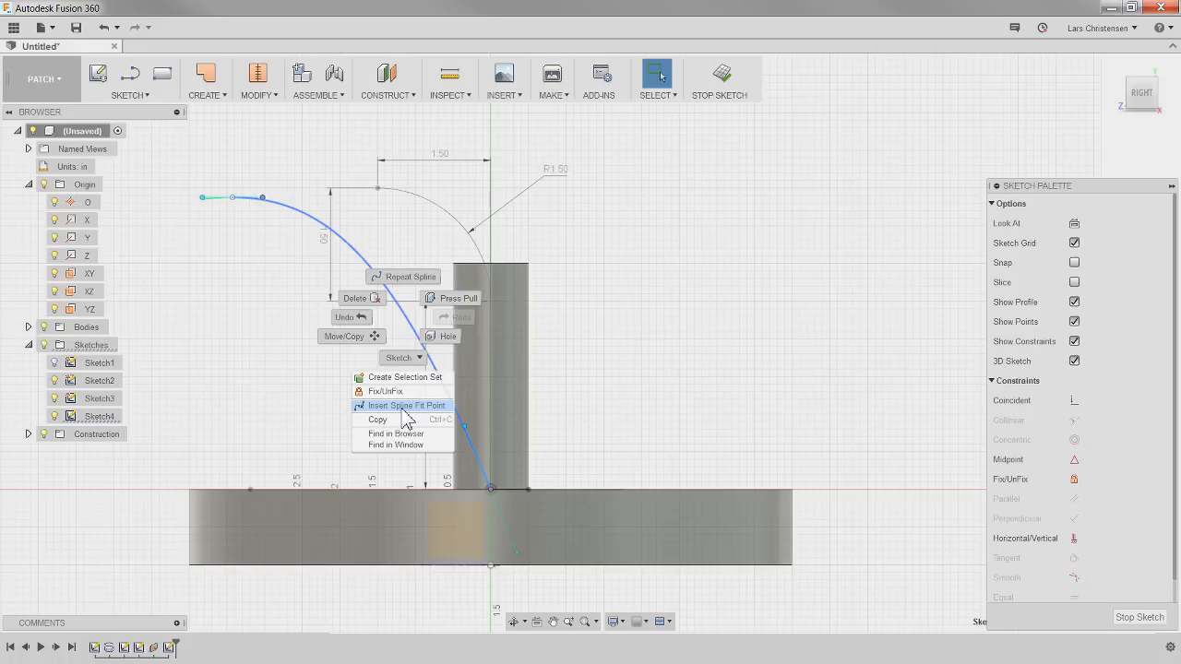
pyautogui.click(232, 308)
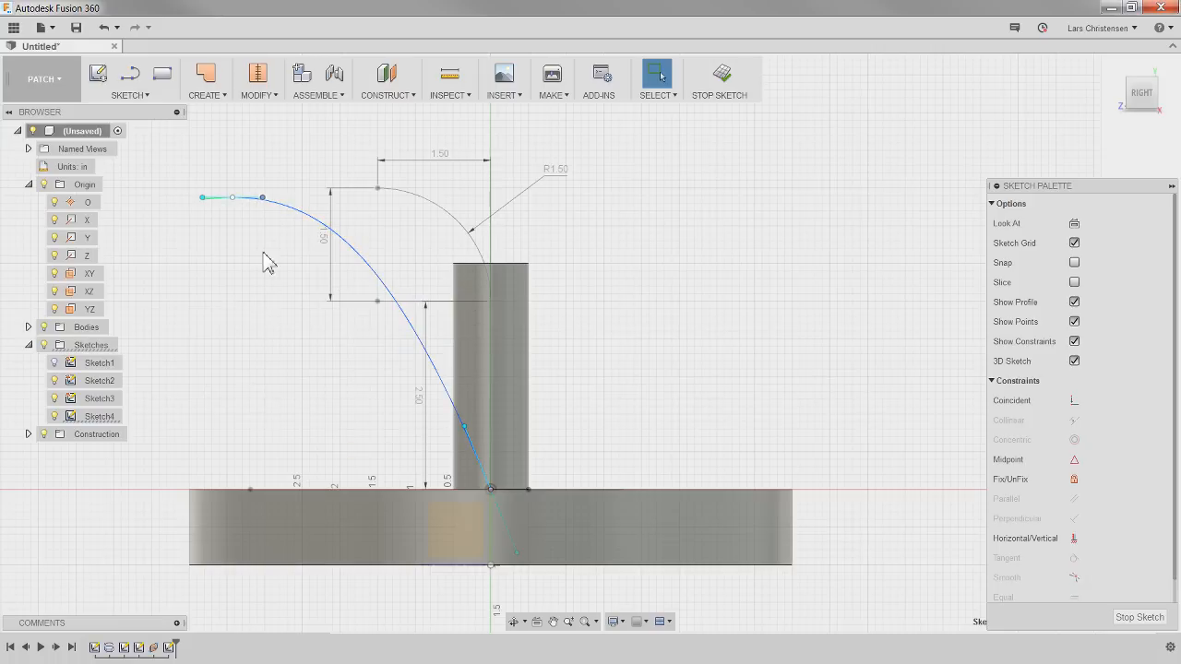
# Steepen the spline further at the origin and tilt its upper end tangent to slope down toward the shaft.
pyautogui.moveTo(465, 427)
pyautogui.mouseDown()
pyautogui.moveTo(477, 423)
pyautogui.moveTo(486, 443)
pyautogui.moveTo(478, 413)
pyautogui.mouseUp()
pyautogui.moveTo(263, 198)
pyautogui.mouseDown()
pyautogui.moveTo(314, 205)
pyautogui.moveTo(259, 191)
pyautogui.moveTo(258, 219)
pyautogui.moveTo(259, 208)
pyautogui.mouseUp()
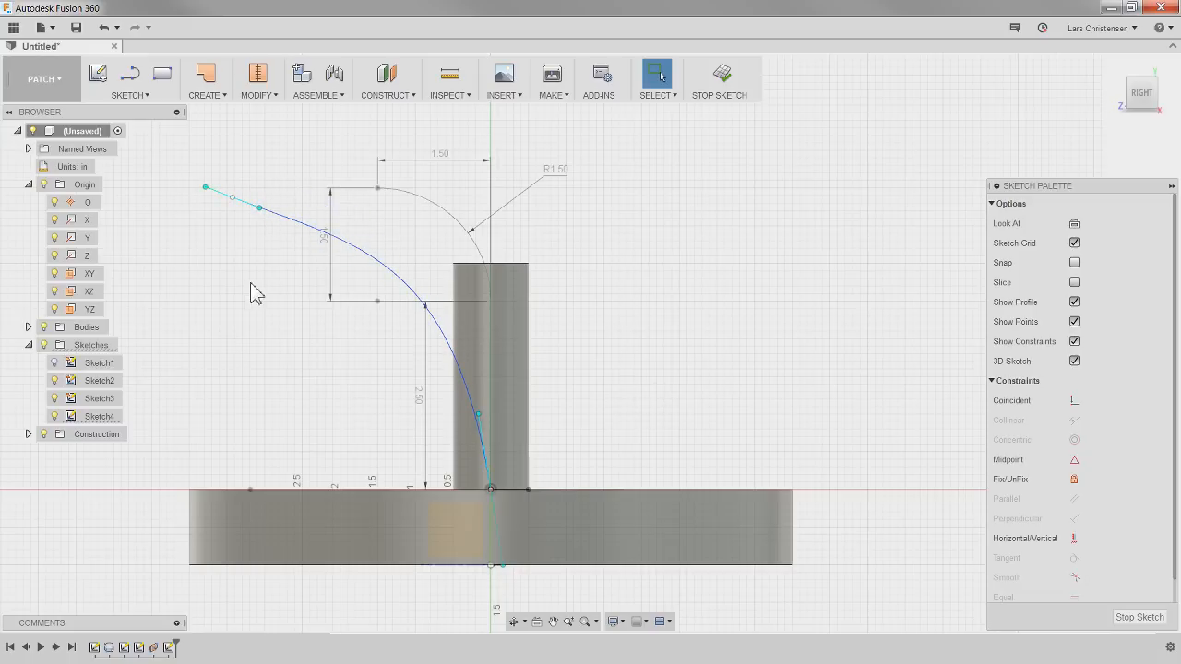
pyautogui.click(227, 253)
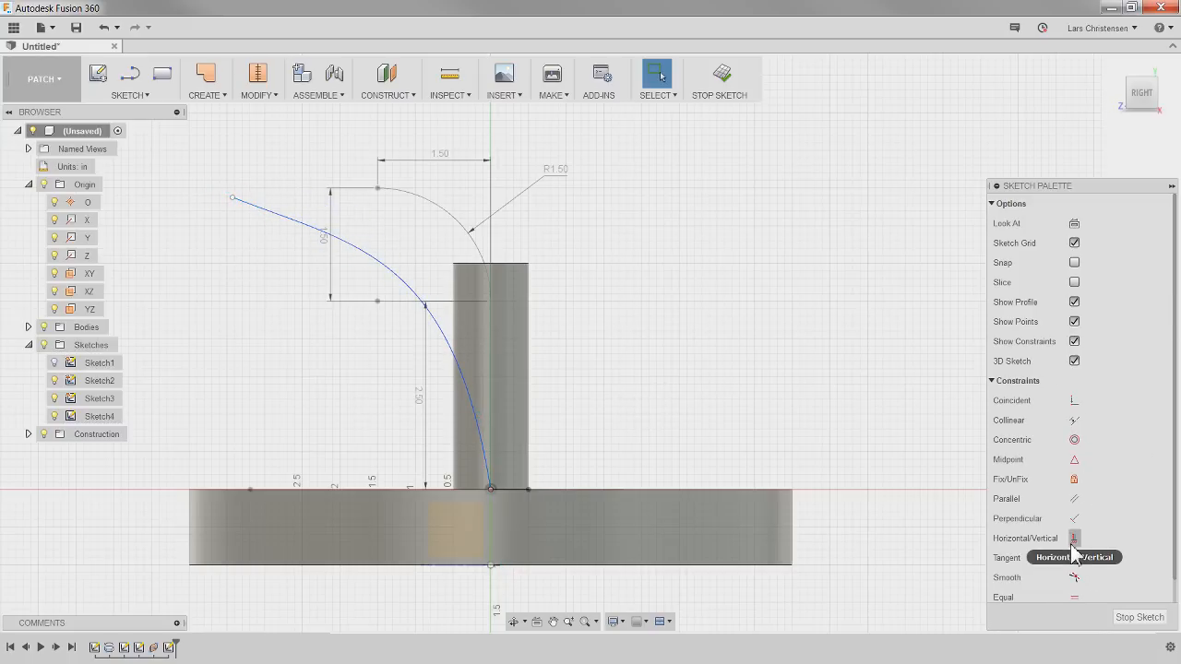
# Try to align the spline's upper end point with the R1.50 arc's upper end using a Horizontal/Vertical constraint.
pyautogui.click(232, 198)
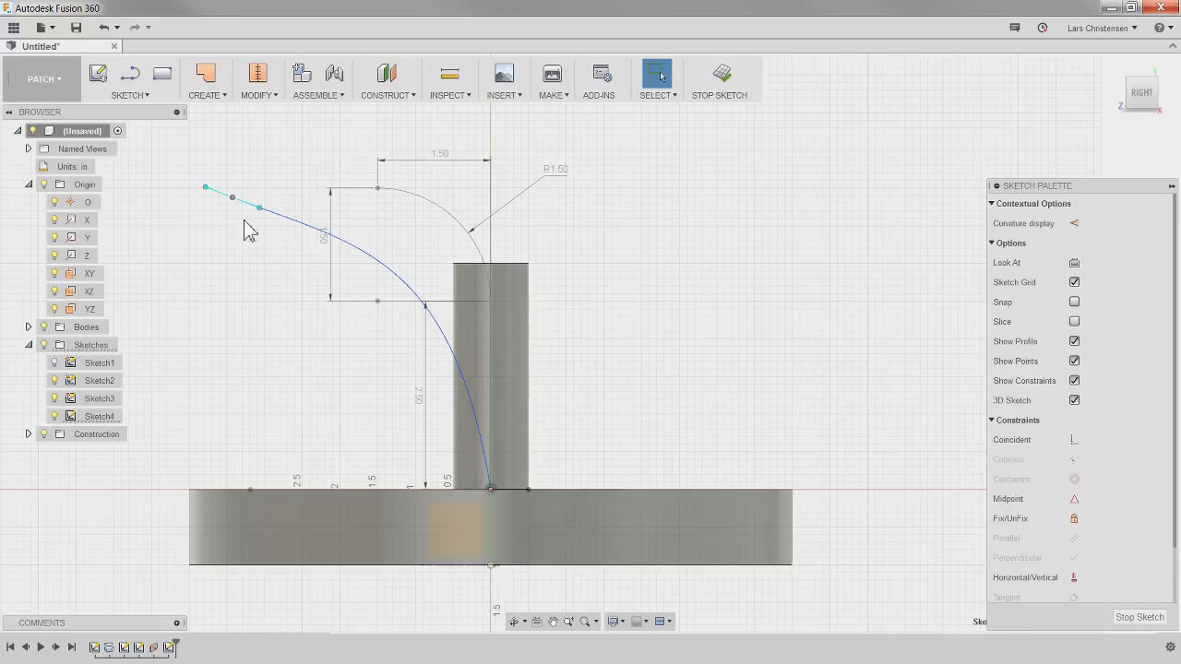
pyautogui.click(1074, 578)
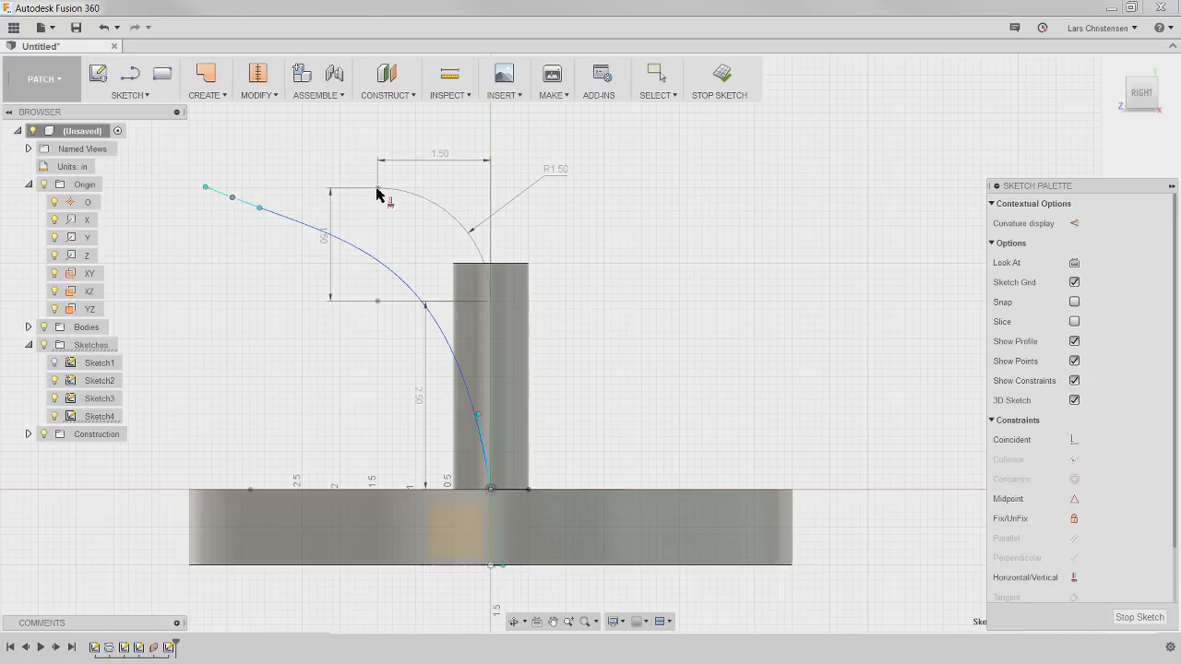
pyautogui.click(232, 198)
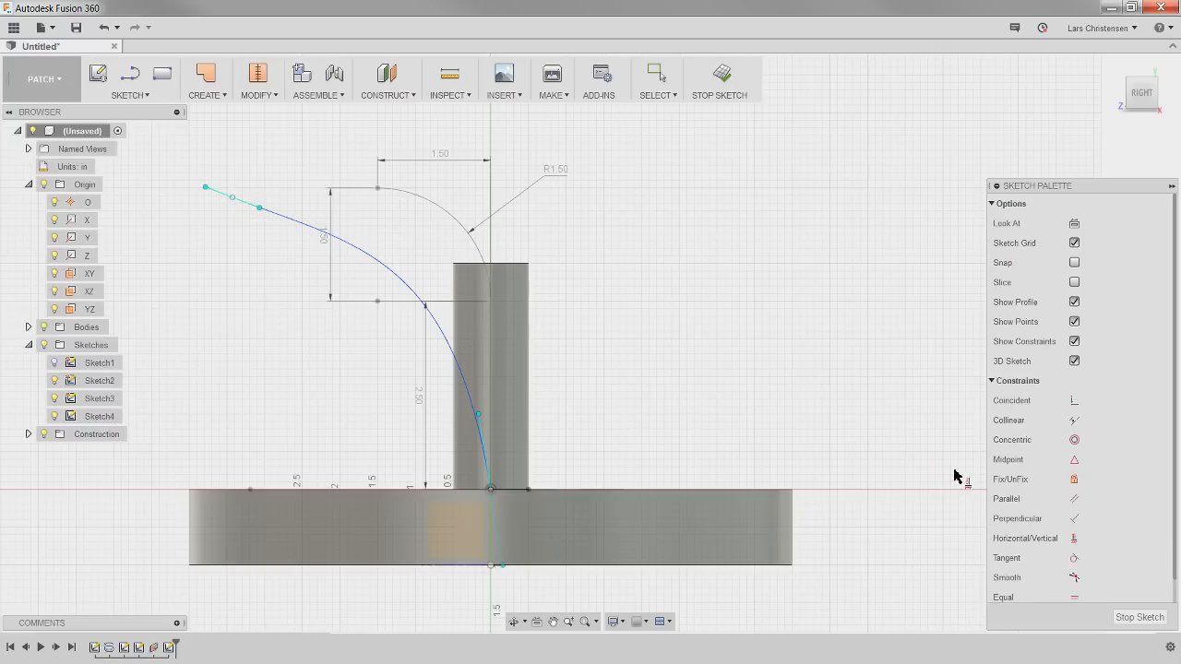
pyautogui.press('Escape')
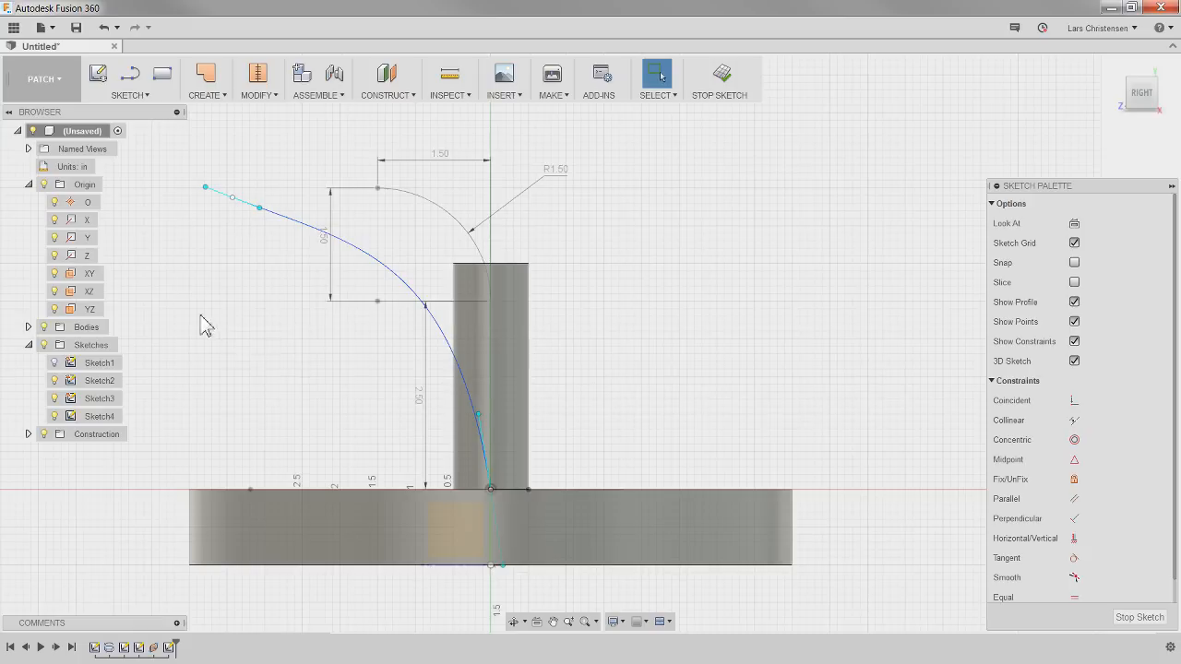
# Dimension the vertical distance between the spline's two end points as 4.00 in.
pyautogui.press('d')
pyautogui.click(232, 199)
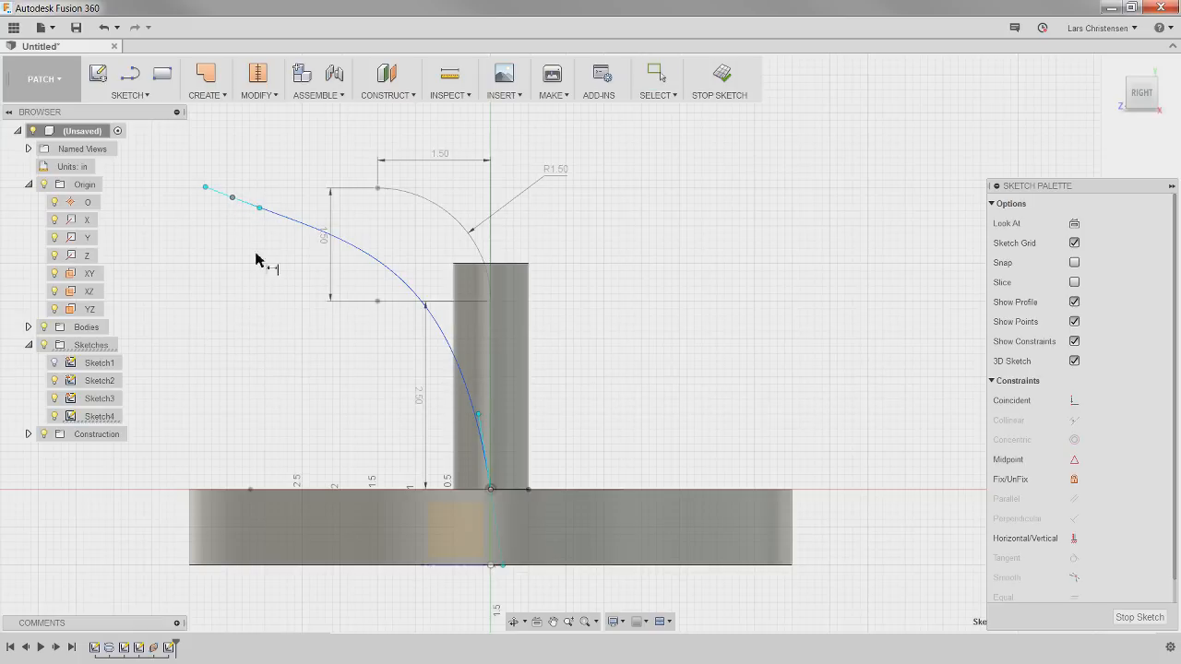
pyautogui.click(491, 494)
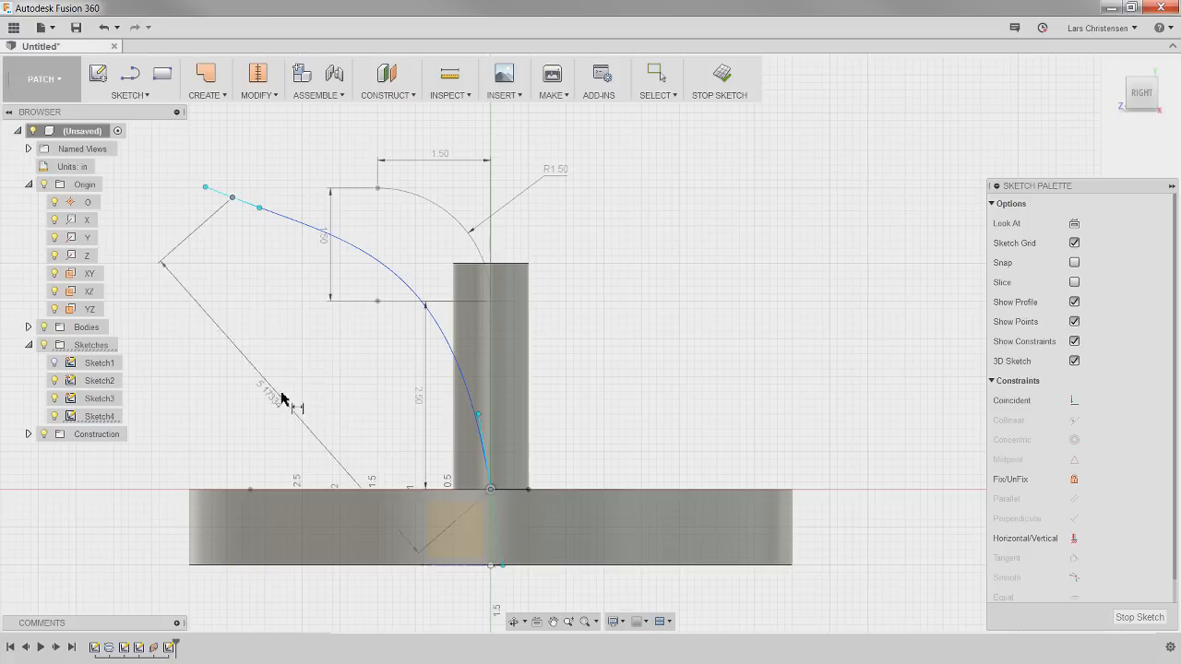
pyautogui.click(166, 295)
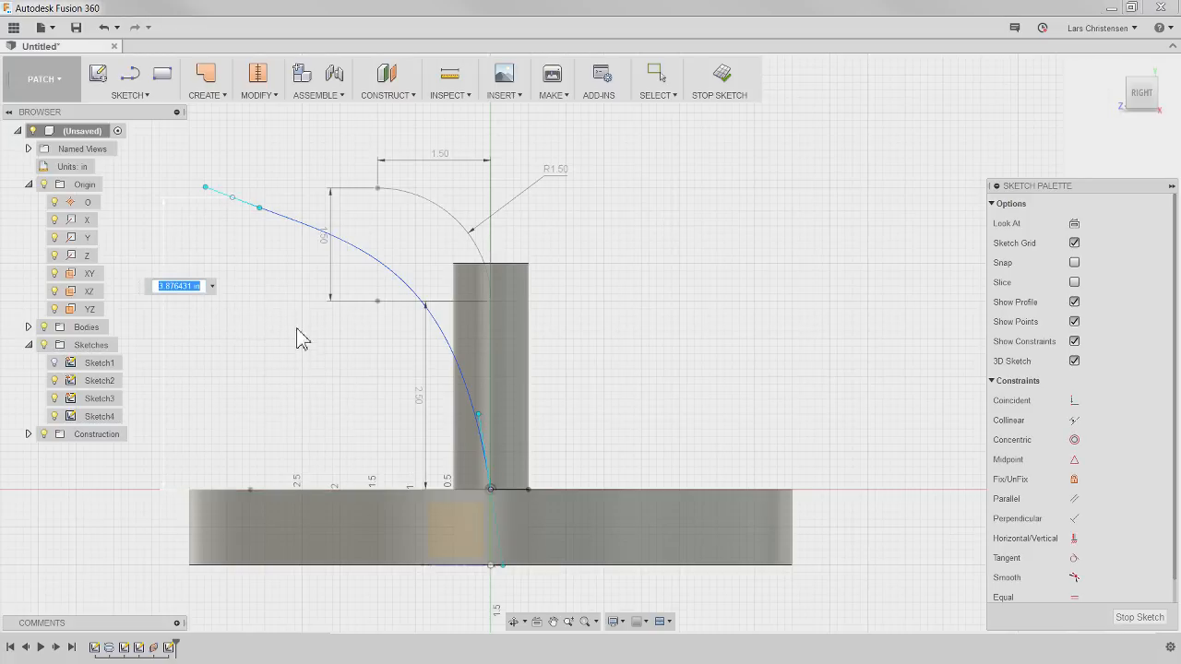
pyautogui.press('Return')
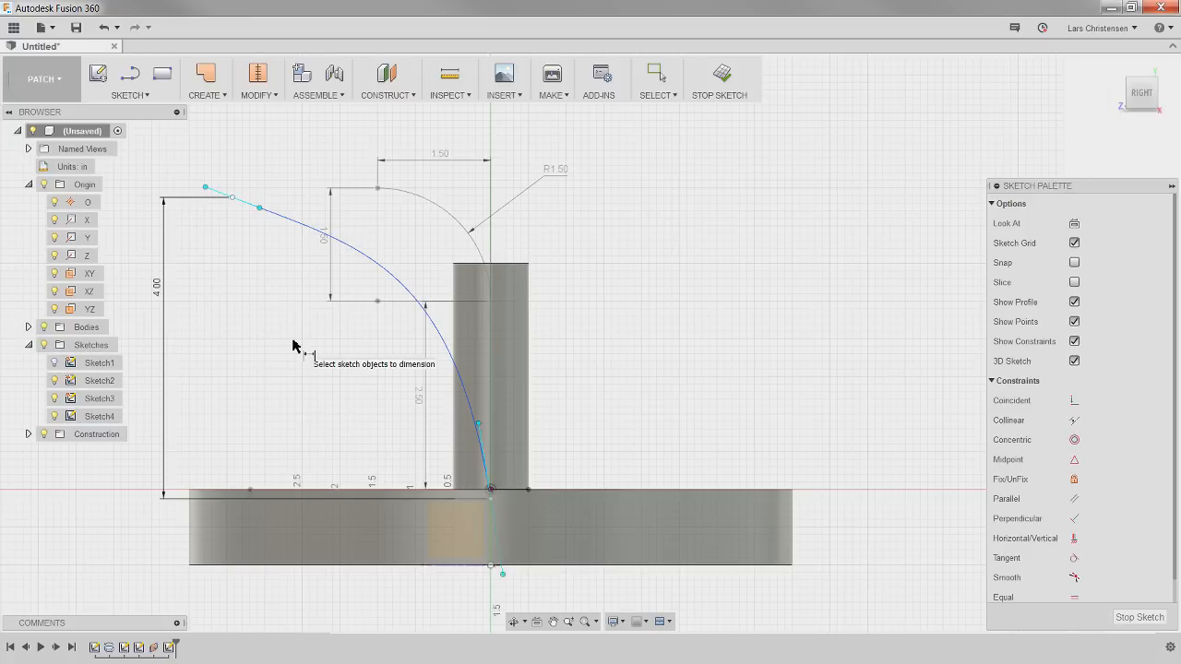
pyautogui.press('Escape')
# Constrain the spline's lower end point to be coincident with the origin at the shaft's base.
pyautogui.scroll(4, 501, 487)
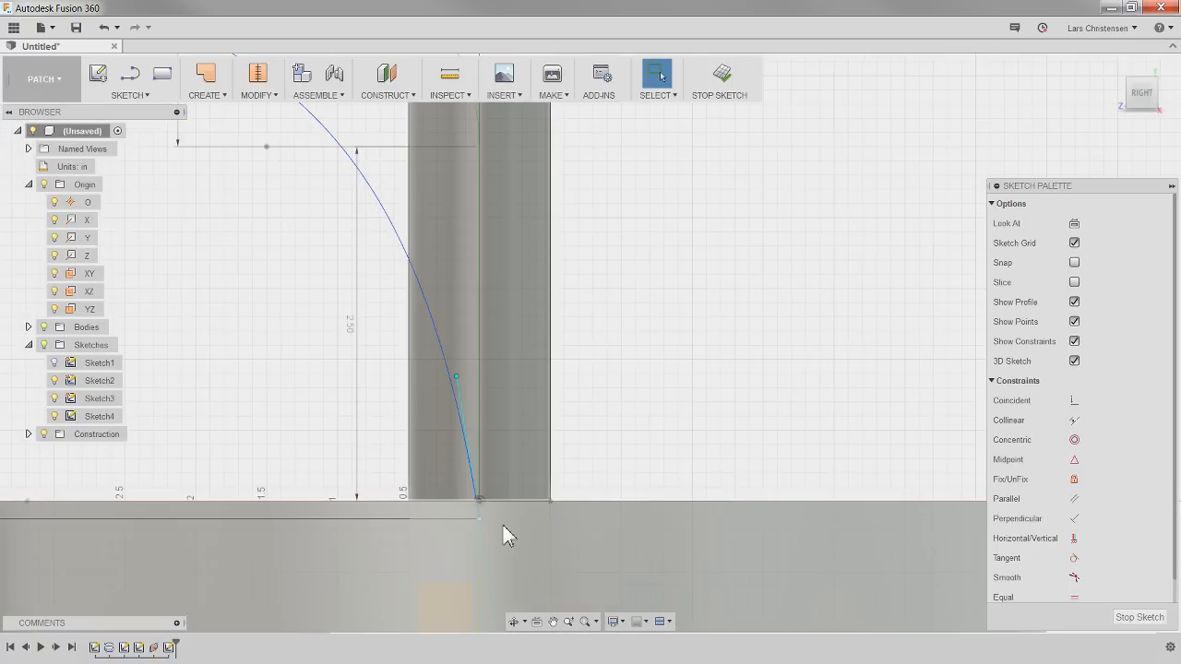
pyautogui.moveTo(480, 500); pyautogui.dragTo(479, 442)
pyautogui.click(1012, 440)
pyautogui.click(480, 500)
pyautogui.scroll(-5, 495, 500)
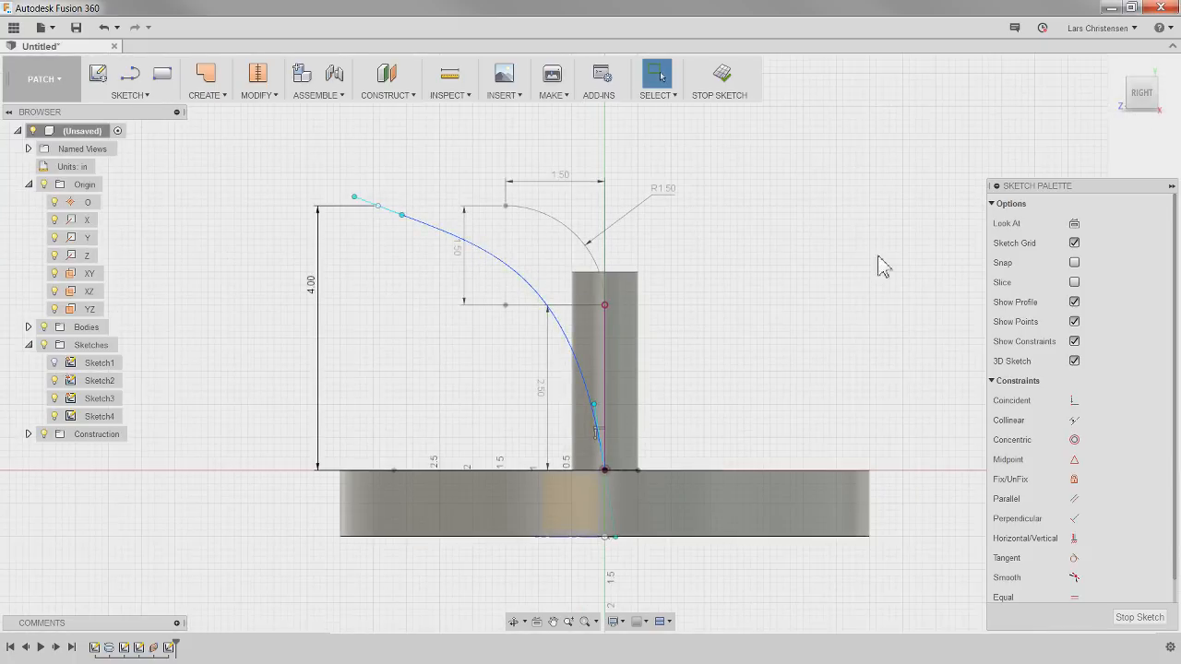
# Dimension the horizontal distance from the spline's upper end point to the origin as 3.00 in.
pyautogui.press('d')
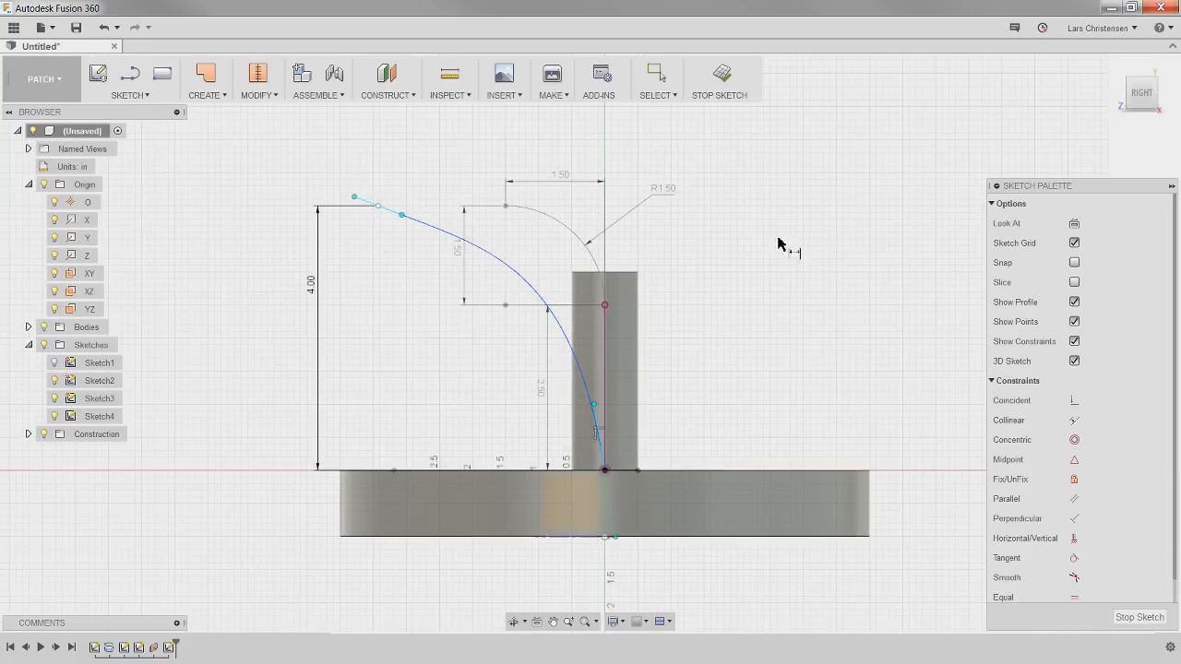
pyautogui.click(378, 206)
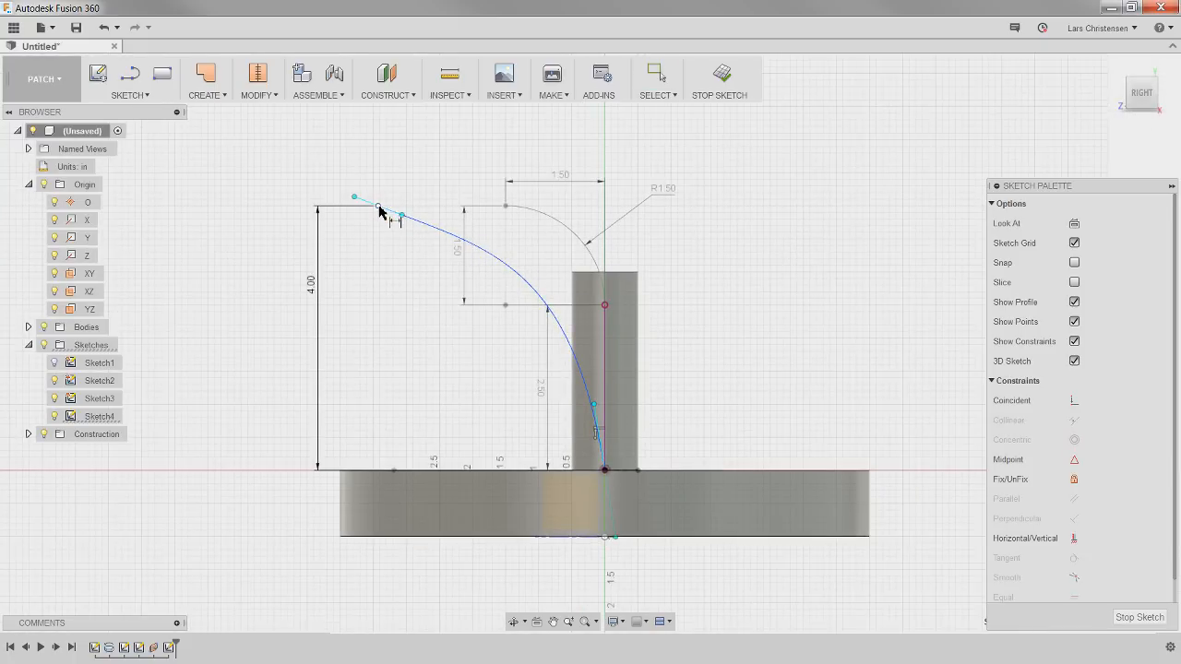
pyautogui.click(605, 471)
pyautogui.click(488, 145)
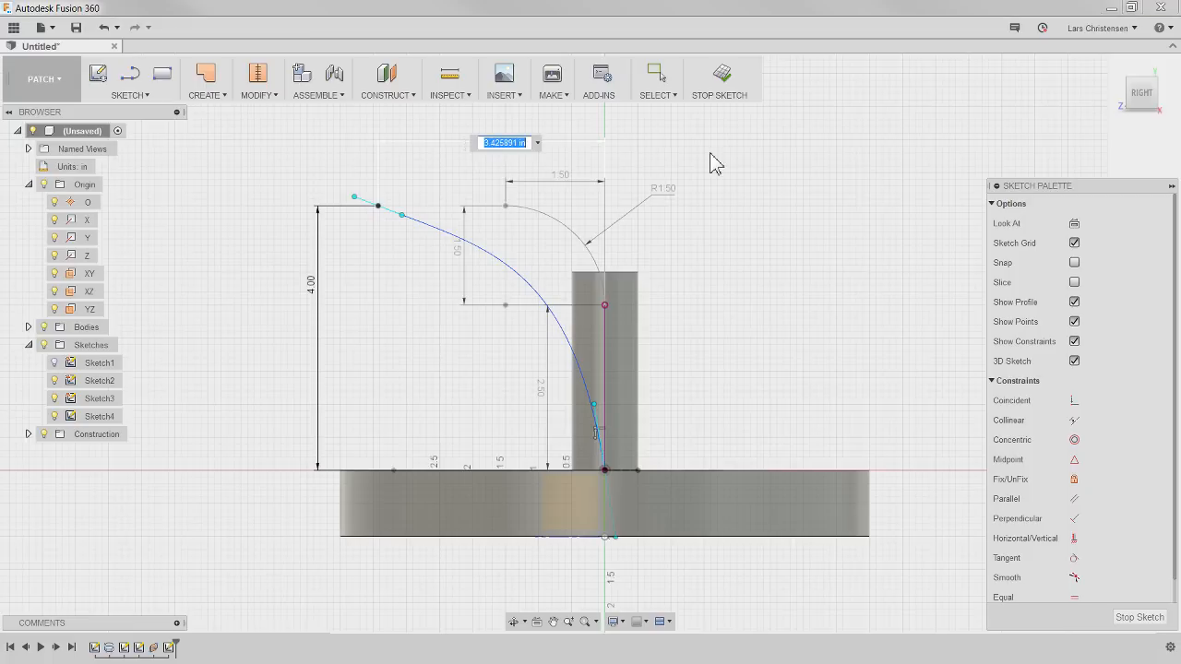
pyautogui.press('Return')
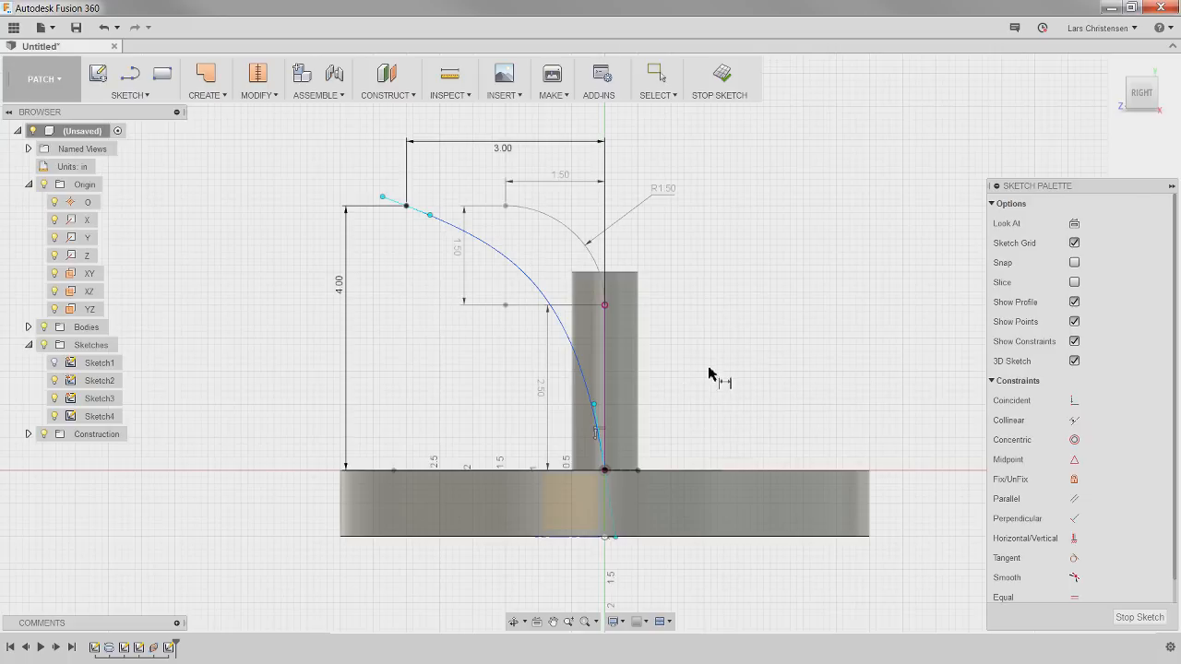
pyautogui.press('Escape')
# Slightly adjust the tangent handle at the outer spline's upper end point to reshape the curve.
pyautogui.scroll(2, 522, 304)
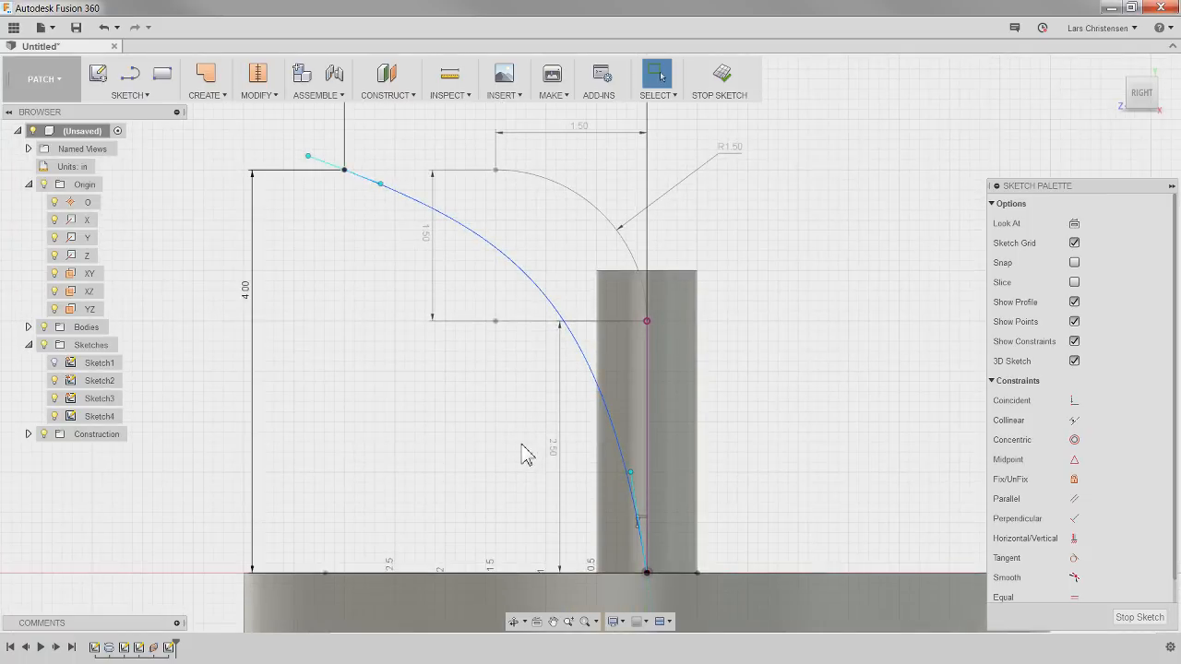
pyautogui.scroll(-2, 397, 374)
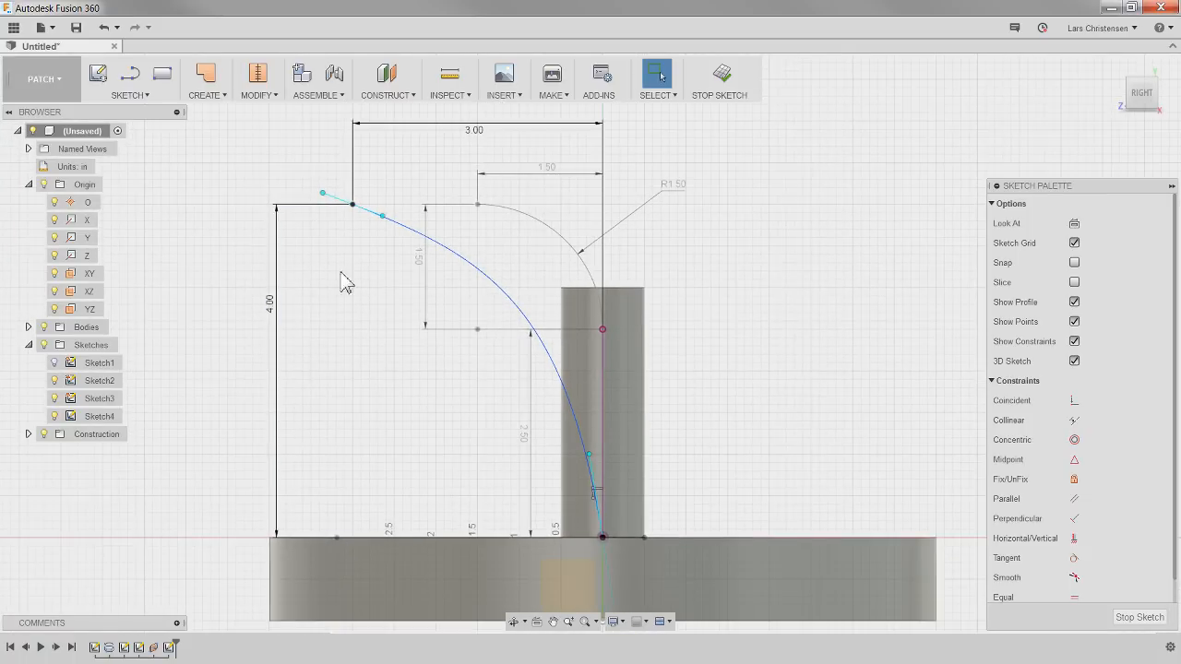
pyautogui.click(385, 219)
pyautogui.click(357, 211)
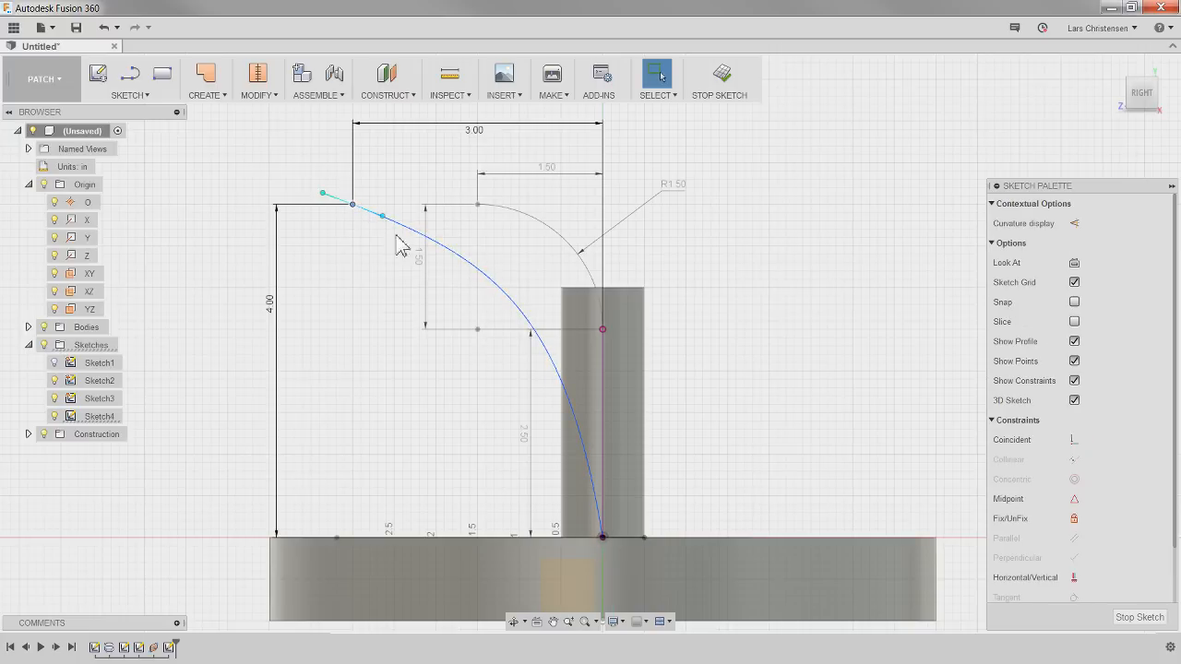
pyautogui.moveTo(384, 219); pyautogui.dragTo(384, 218)
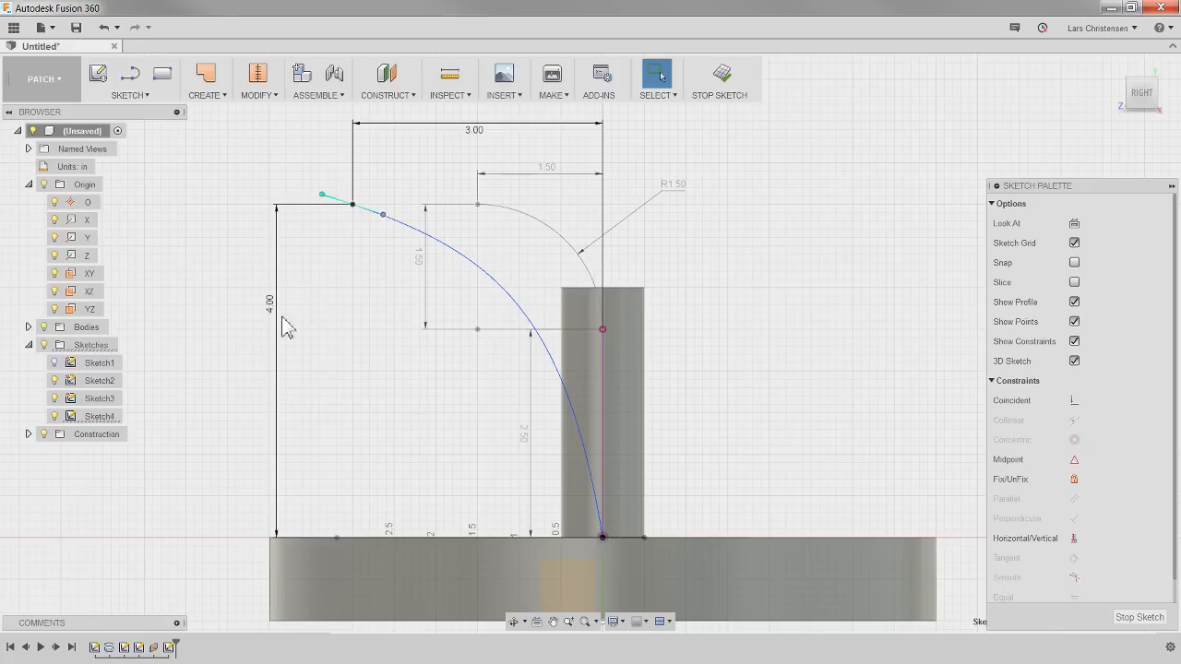
# Apply a Fix constraint to the outer spline and finish the sketch.
pyautogui.click(487, 270)
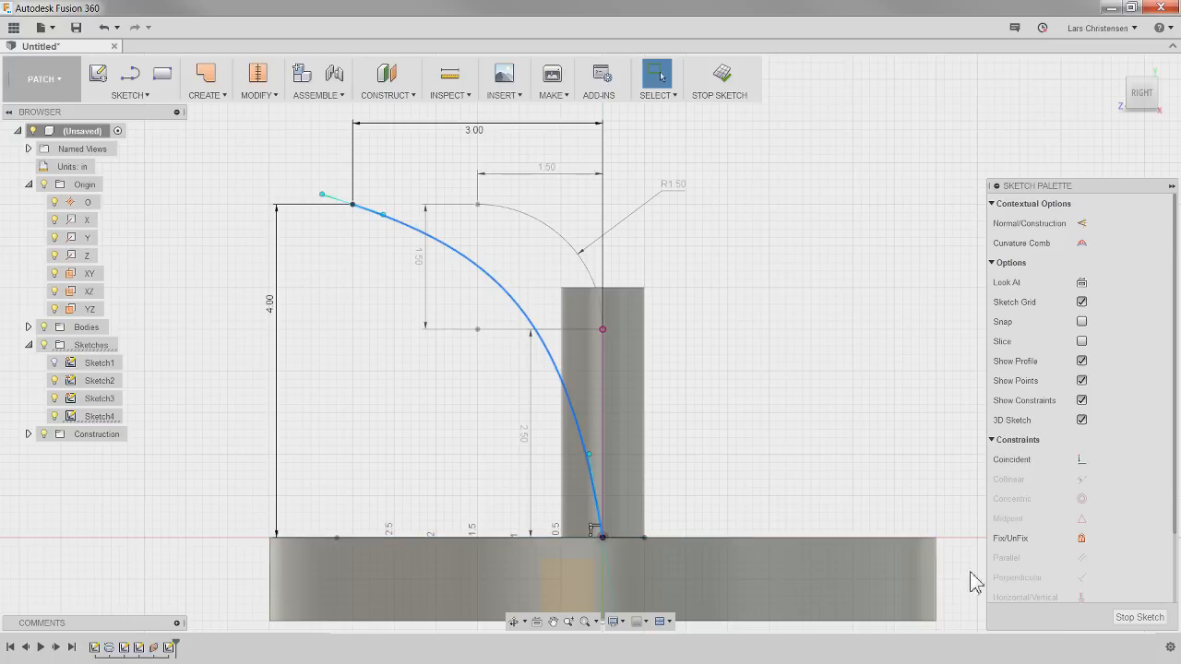
pyautogui.click(1082, 539)
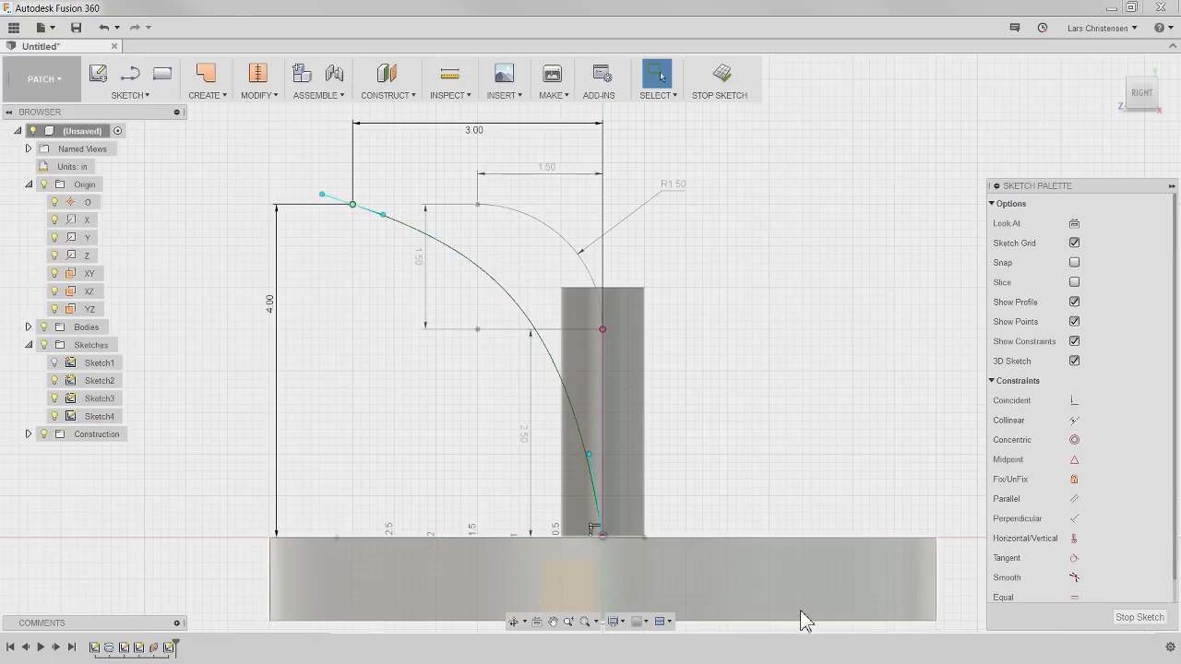
pyautogui.click(1075, 482)
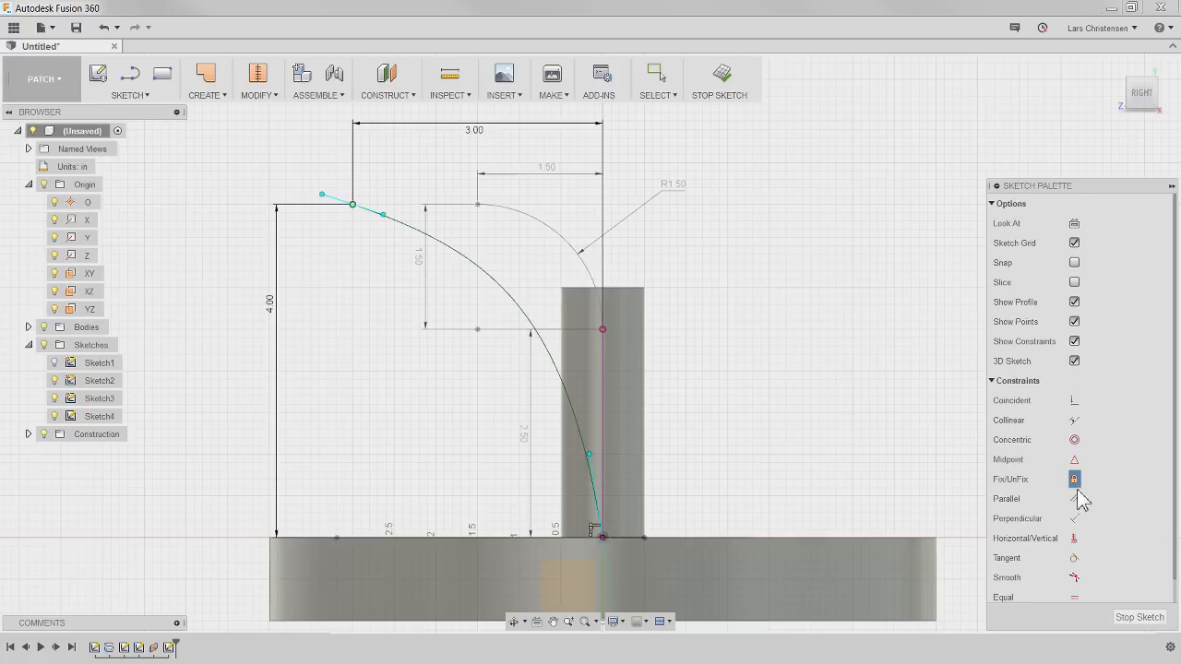
pyautogui.press('Escape')
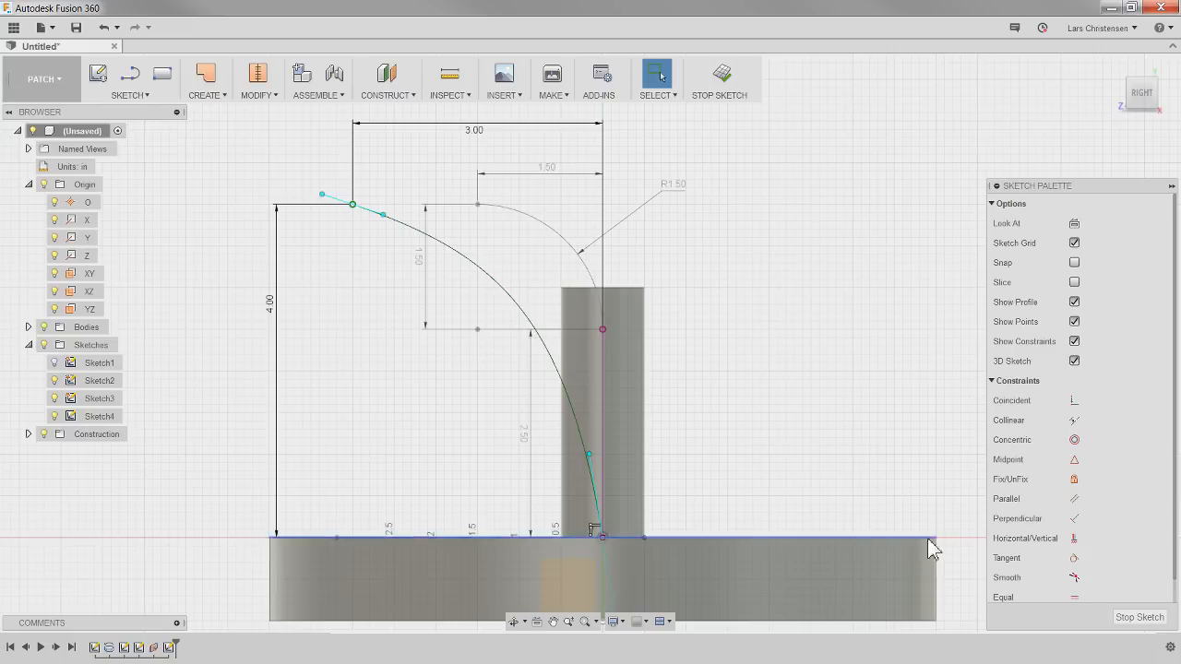
pyautogui.click(1140, 618)
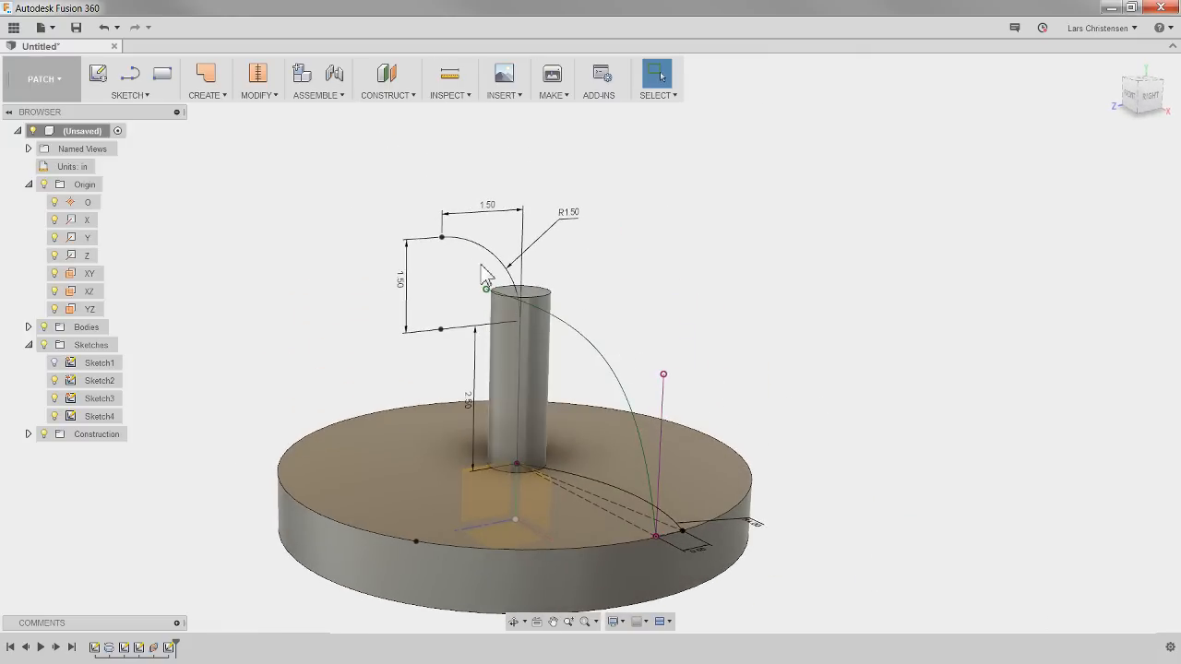
# Start a surface Sweep with the type set to Path + Guide Rail.
pyautogui.keyDown('shift'); pyautogui.moveTo(817, 413); pyautogui.dragTo(791, 622, button='middle'); pyautogui.keyUp('shift')
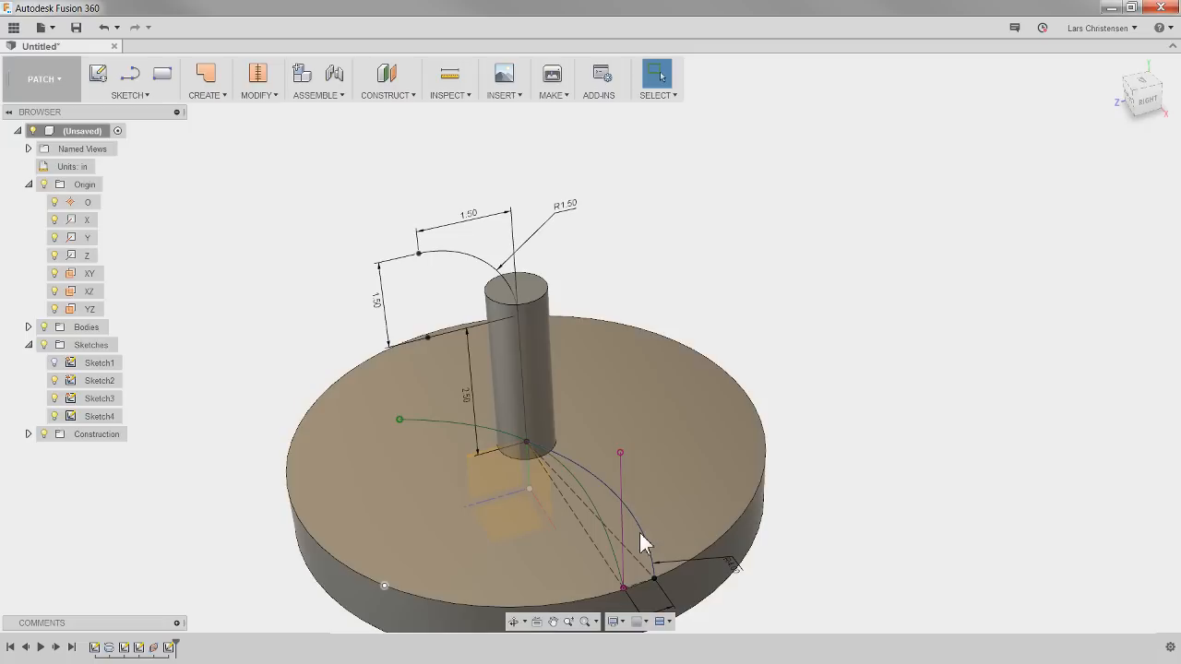
pyautogui.keyDown('shift'); pyautogui.moveTo(647, 539); pyautogui.dragTo(715, 561, button='middle'); pyautogui.keyUp('shift')
pyautogui.keyDown('shift'); pyautogui.moveTo(701, 277); pyautogui.dragTo(351, 137, button='middle'); pyautogui.keyUp('shift')
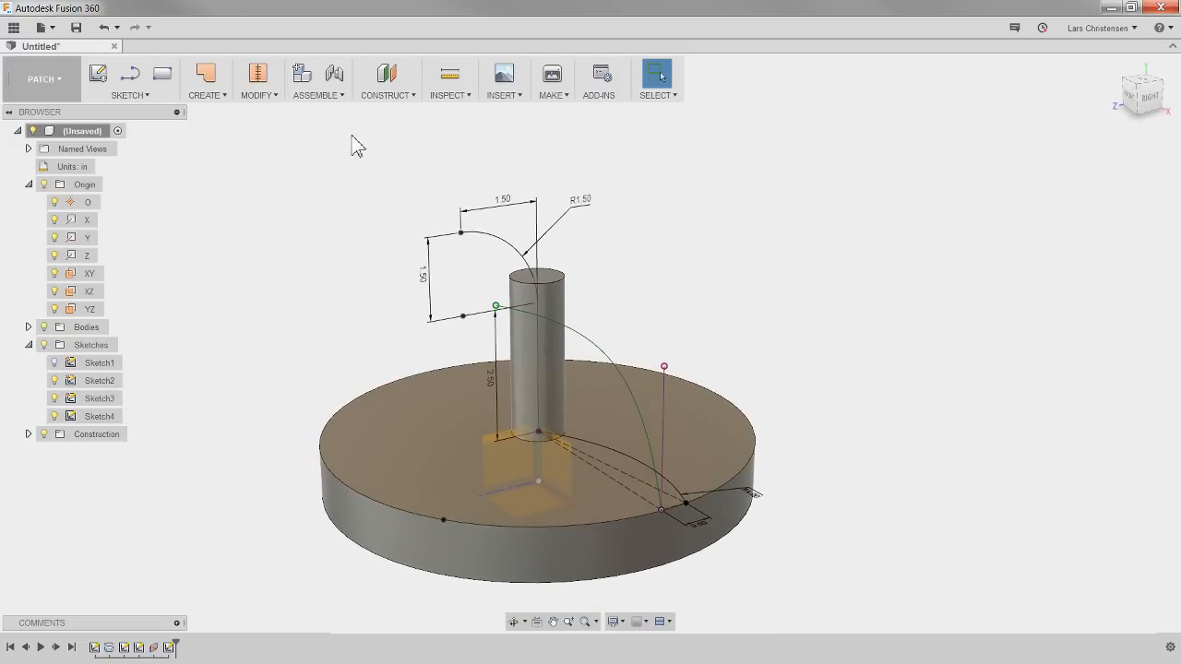
pyautogui.click(207, 95)
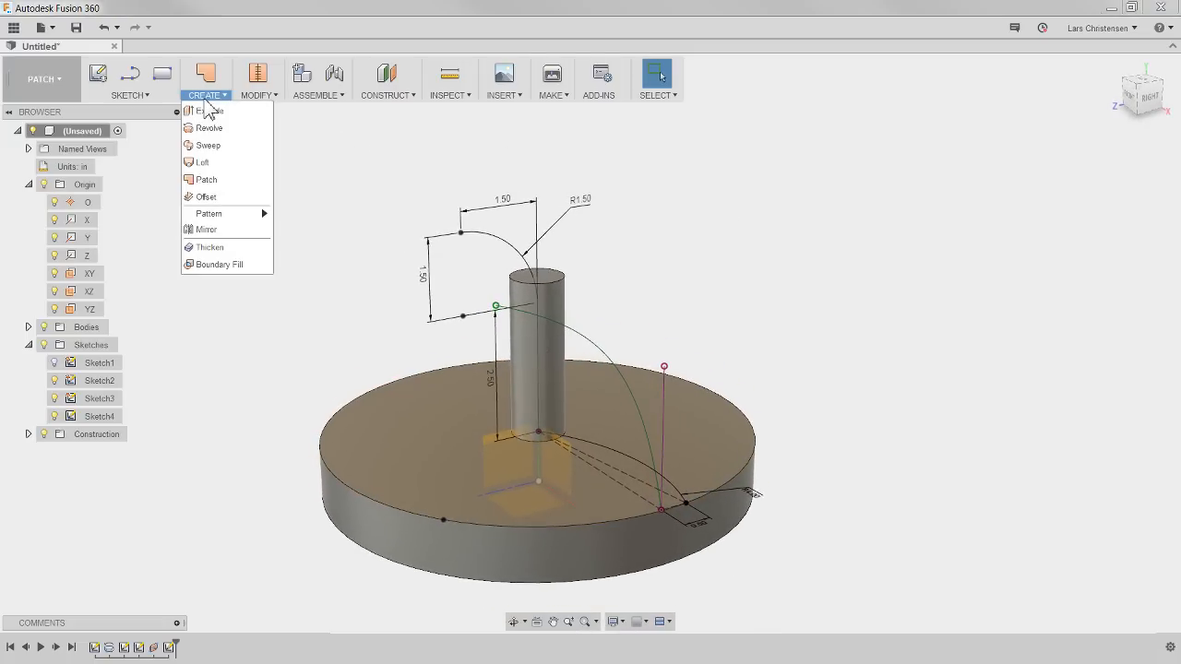
pyautogui.click(209, 146)
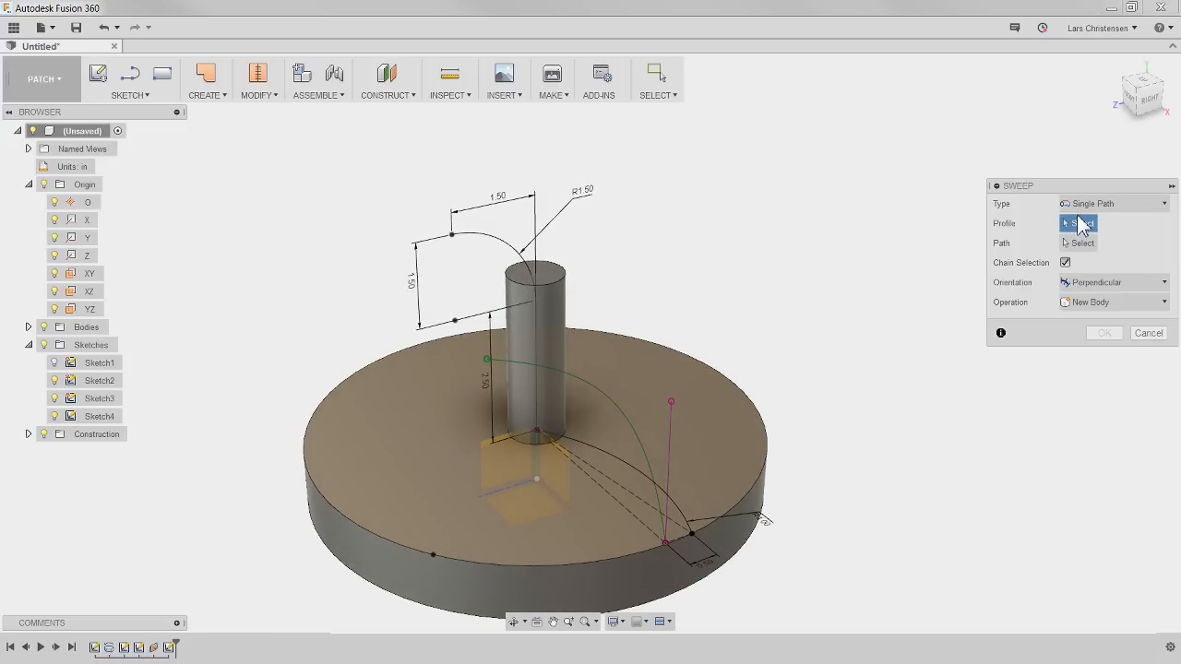
pyautogui.click(1137, 205)
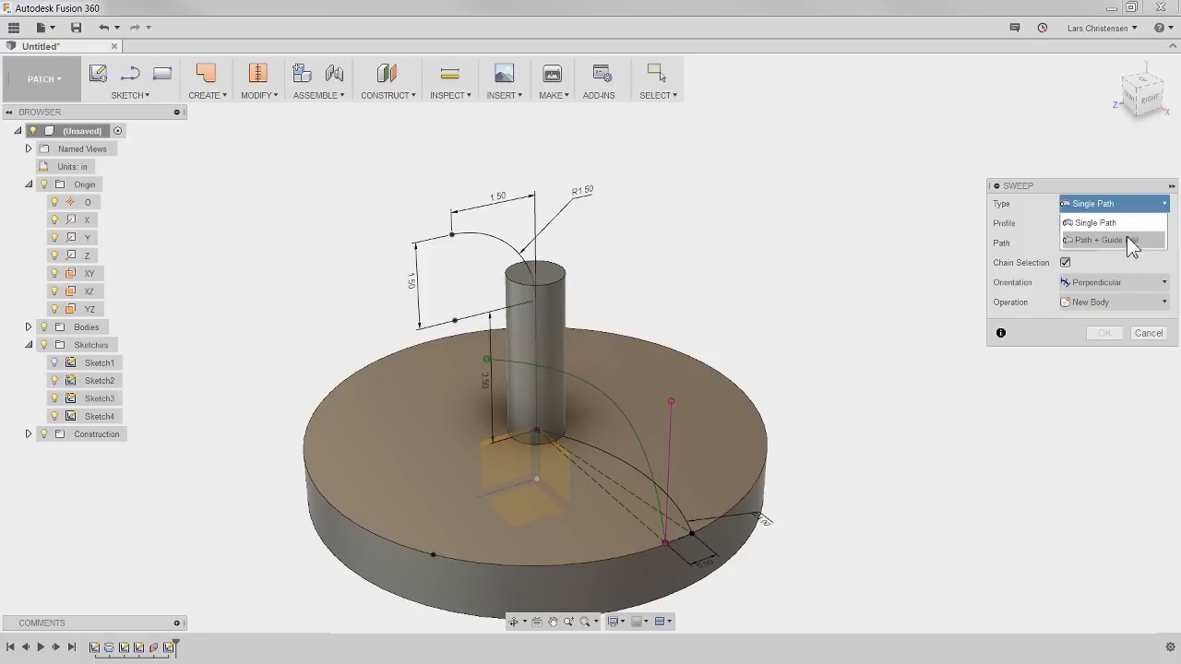
pyautogui.click(1140, 241)
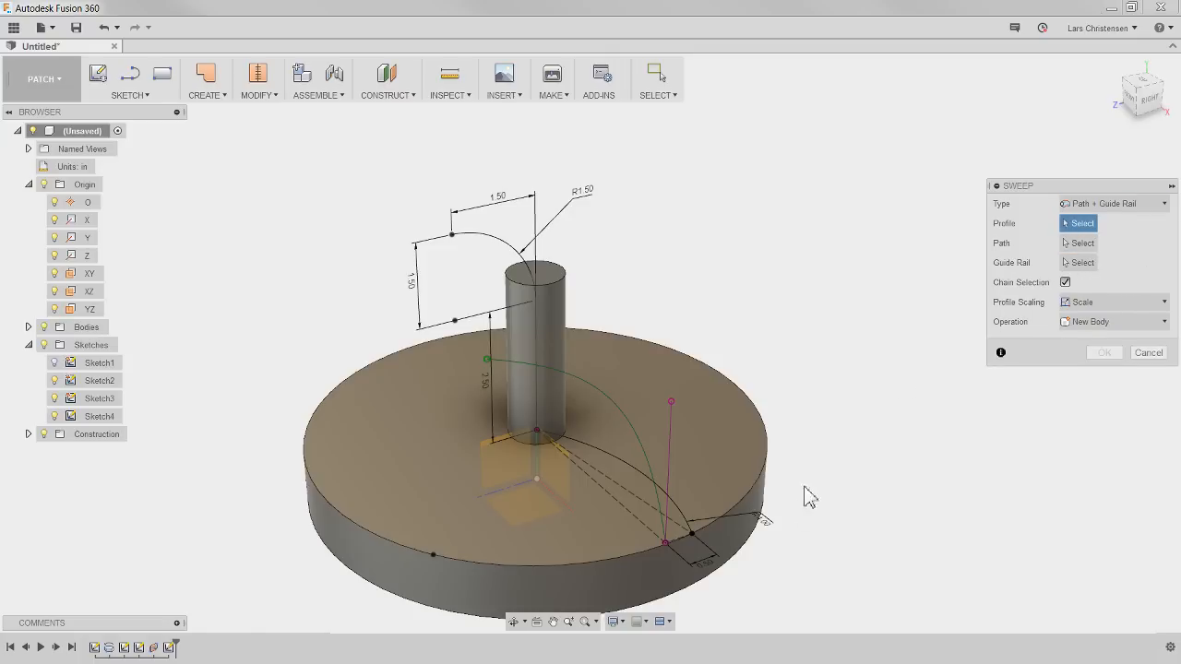
# Sweep the curve on the disc's top face along the shaft line and R1.50 arc, using the outer spline as guide rail, as a new body.
pyautogui.click(681, 510)
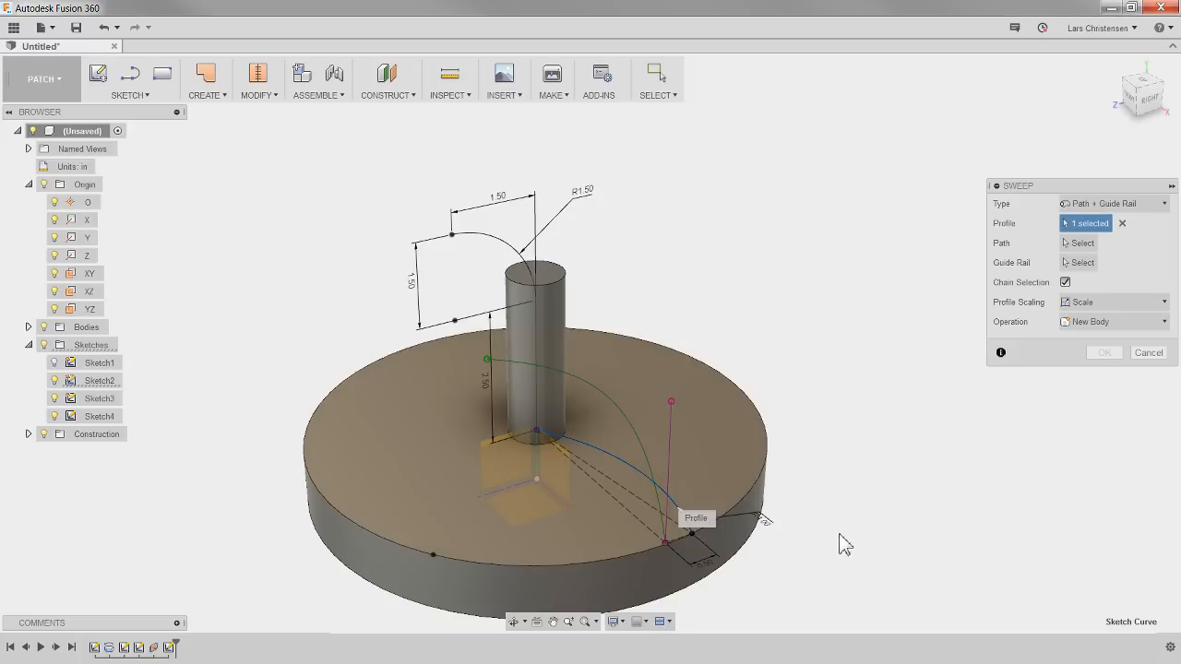
pyautogui.click(1078, 242)
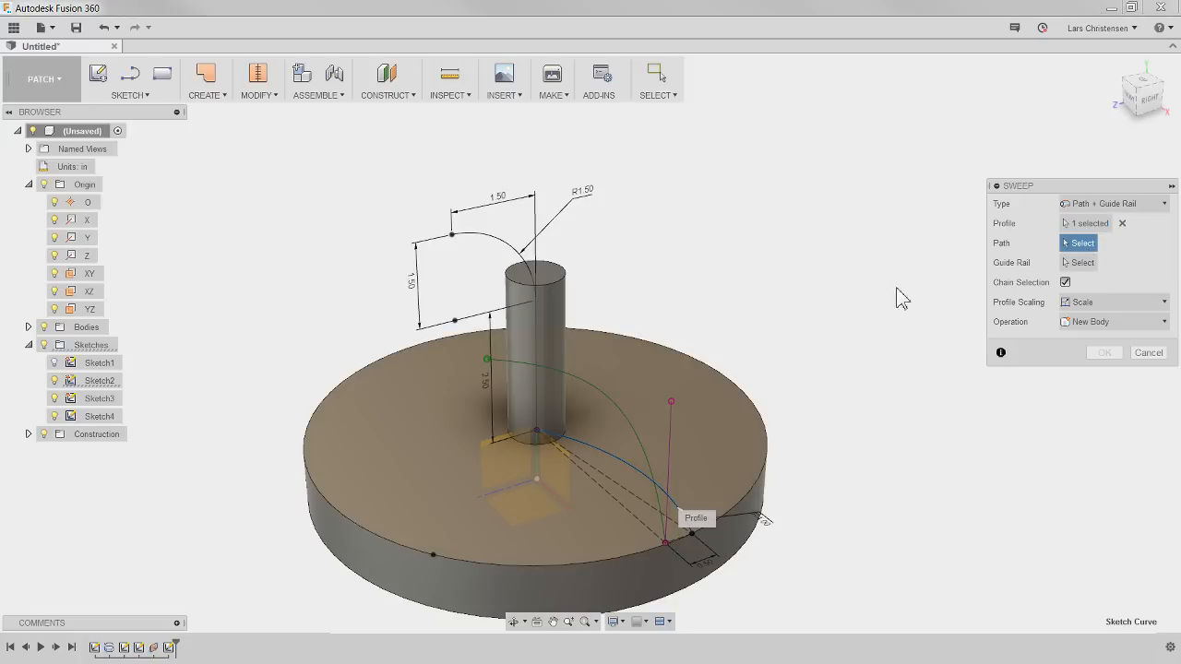
pyautogui.click(535, 333)
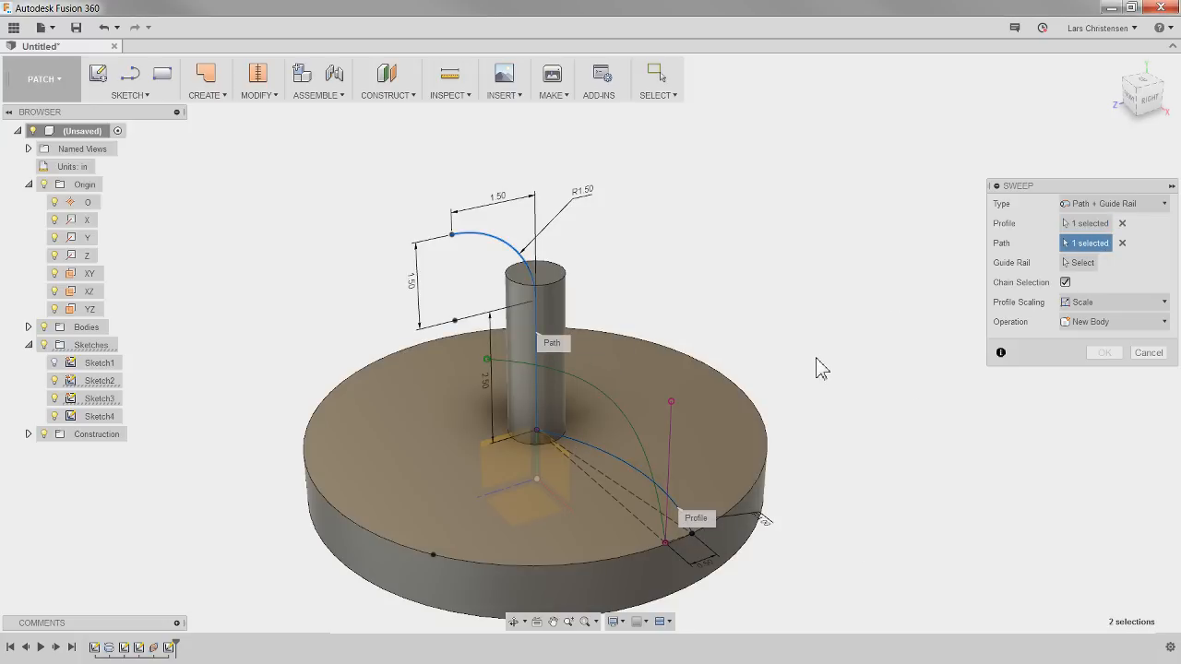
pyautogui.click(1080, 262)
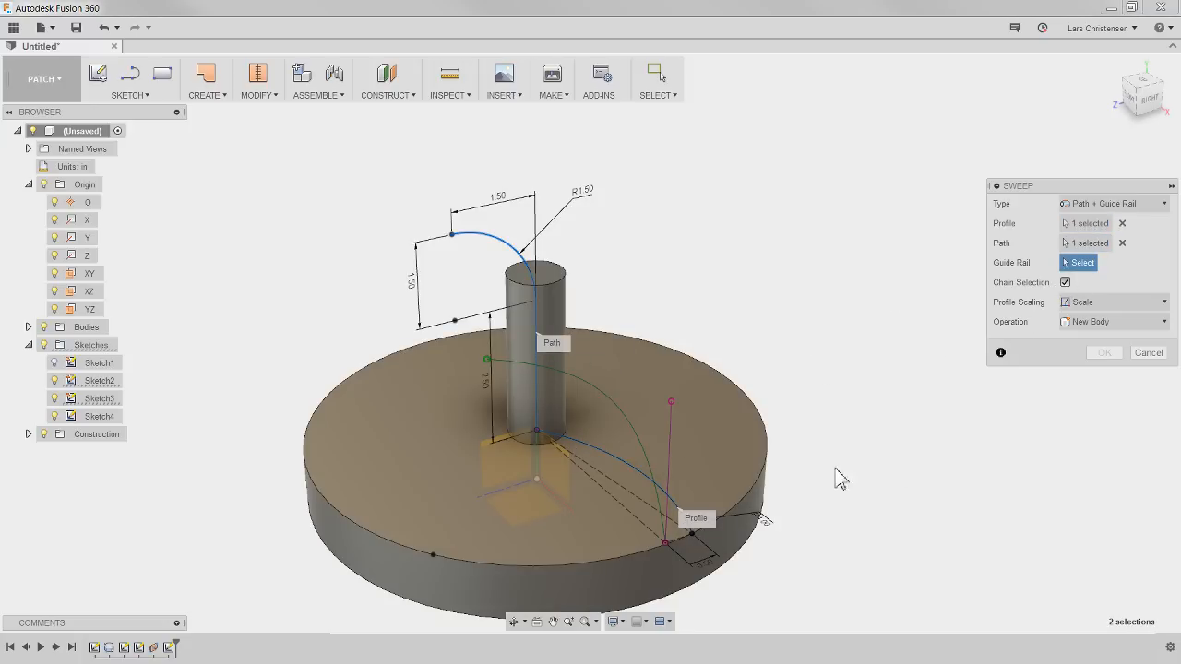
pyautogui.click(635, 446)
pyautogui.keyDown('shift'); pyautogui.moveTo(828, 507); pyautogui.dragTo(759, 419, button='middle'); pyautogui.keyUp('shift')
pyautogui.click(1099, 374)
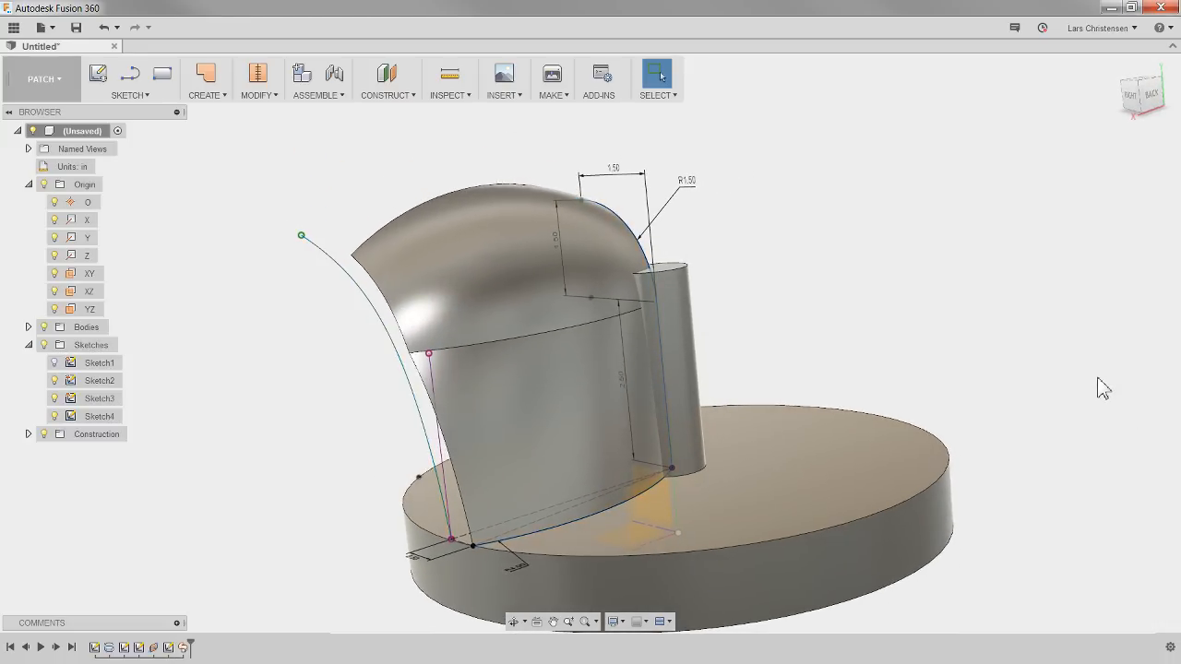
# Inspect the swept blade surface against the outer spline and delete the sweep.
pyautogui.keyDown('shift'); pyautogui.moveTo(707, 501); pyautogui.dragTo(652, 292, button='middle'); pyautogui.keyUp('shift')
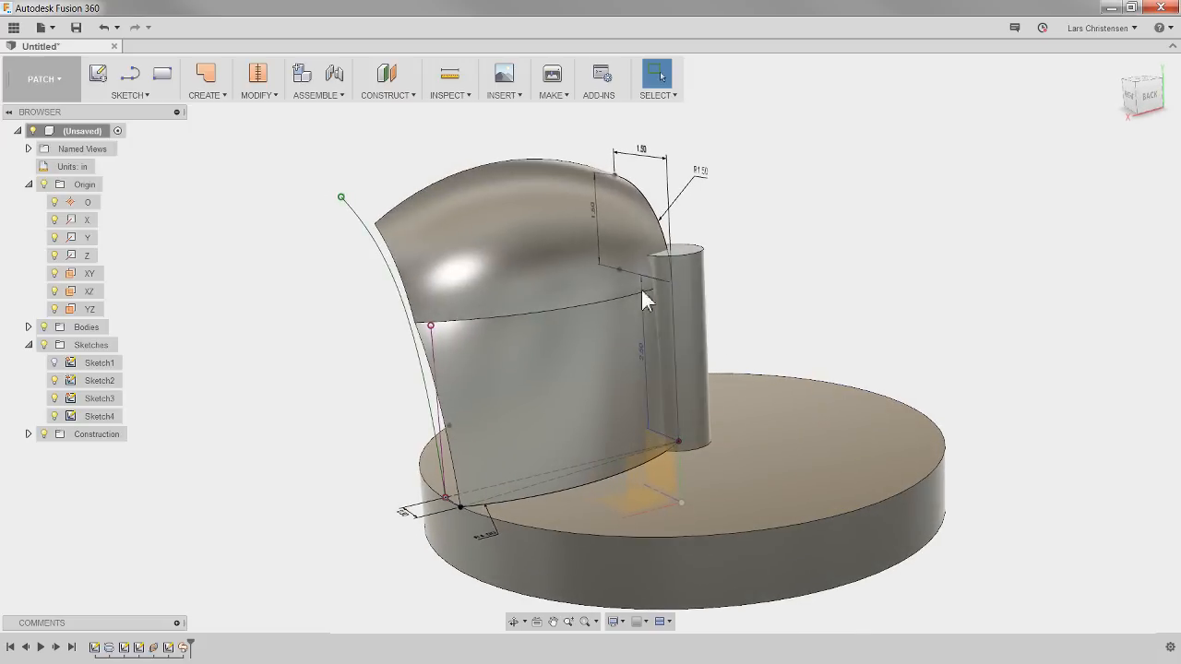
pyautogui.keyDown('shift'); pyautogui.moveTo(514, 323); pyautogui.dragTo(679, 273, button='middle'); pyautogui.keyUp('shift')
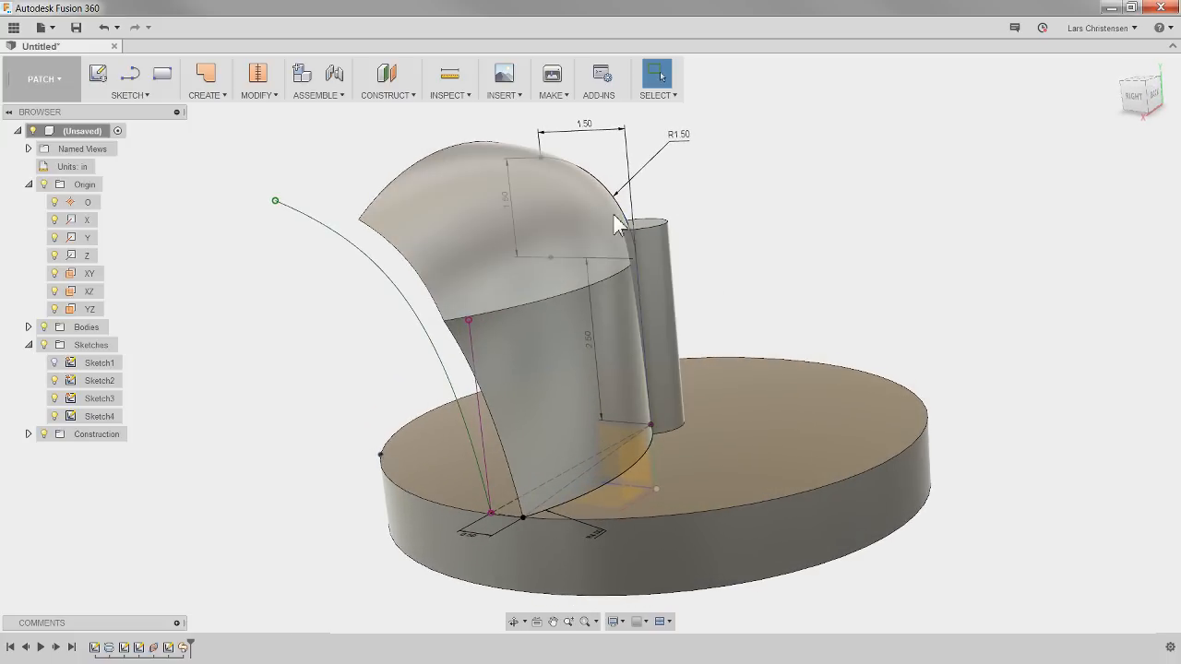
pyautogui.keyDown('shift'); pyautogui.moveTo(644, 335); pyautogui.dragTo(632, 291, button='middle'); pyautogui.keyUp('shift')
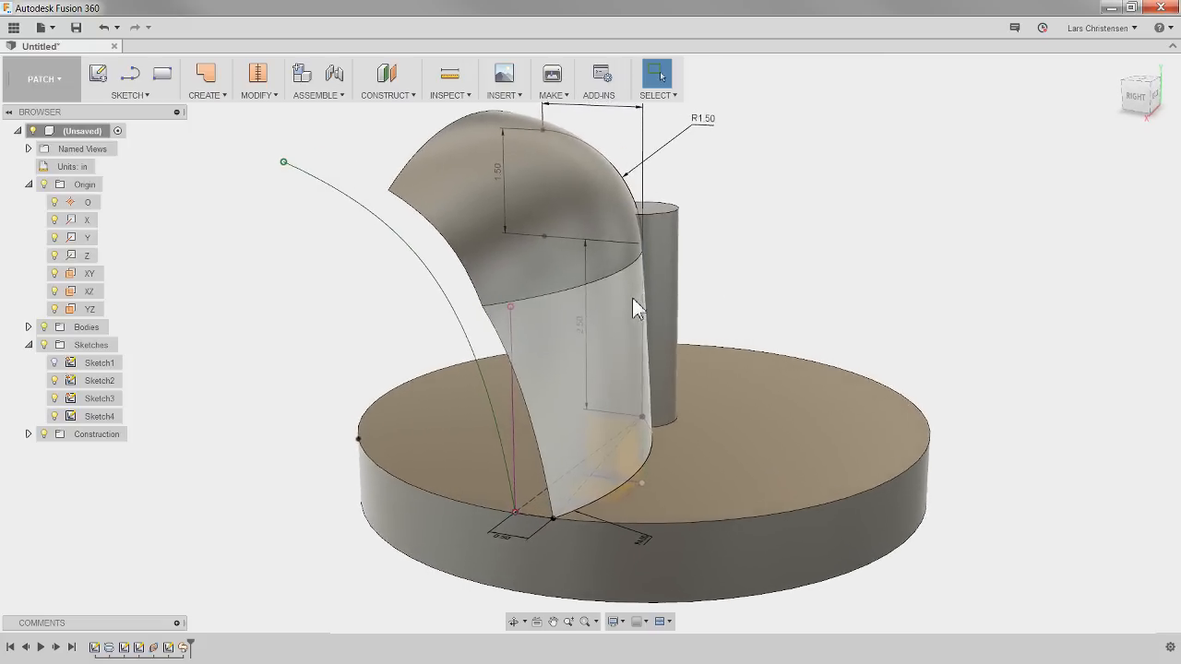
pyautogui.click(183, 647)
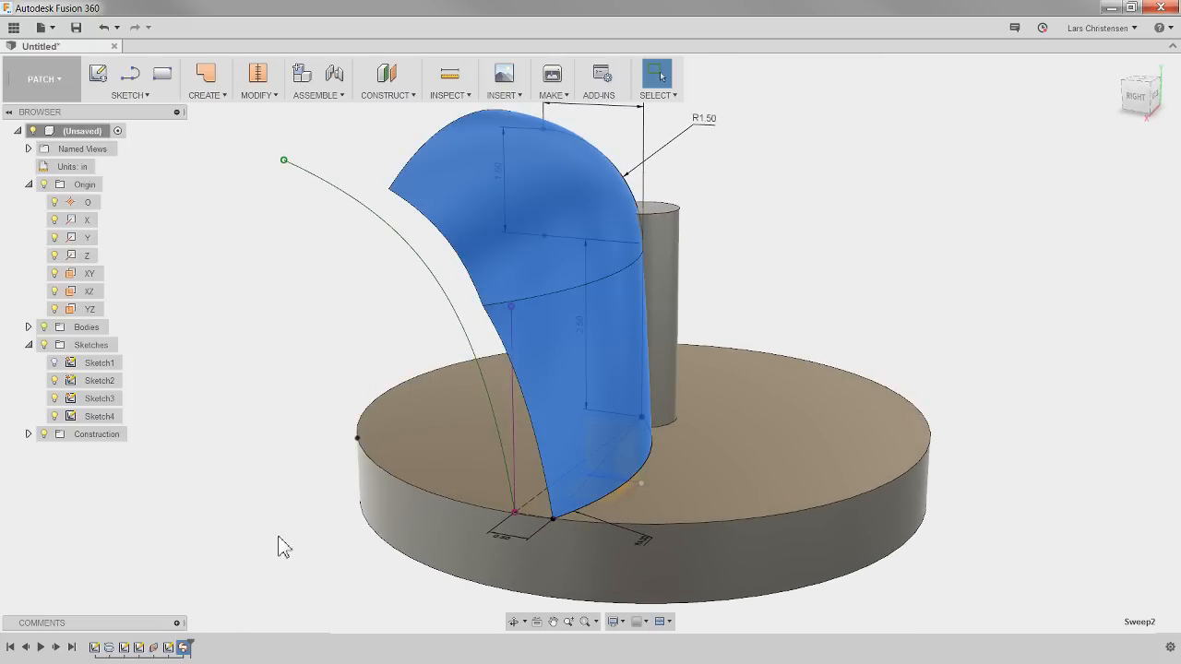
pyautogui.press('Delete')
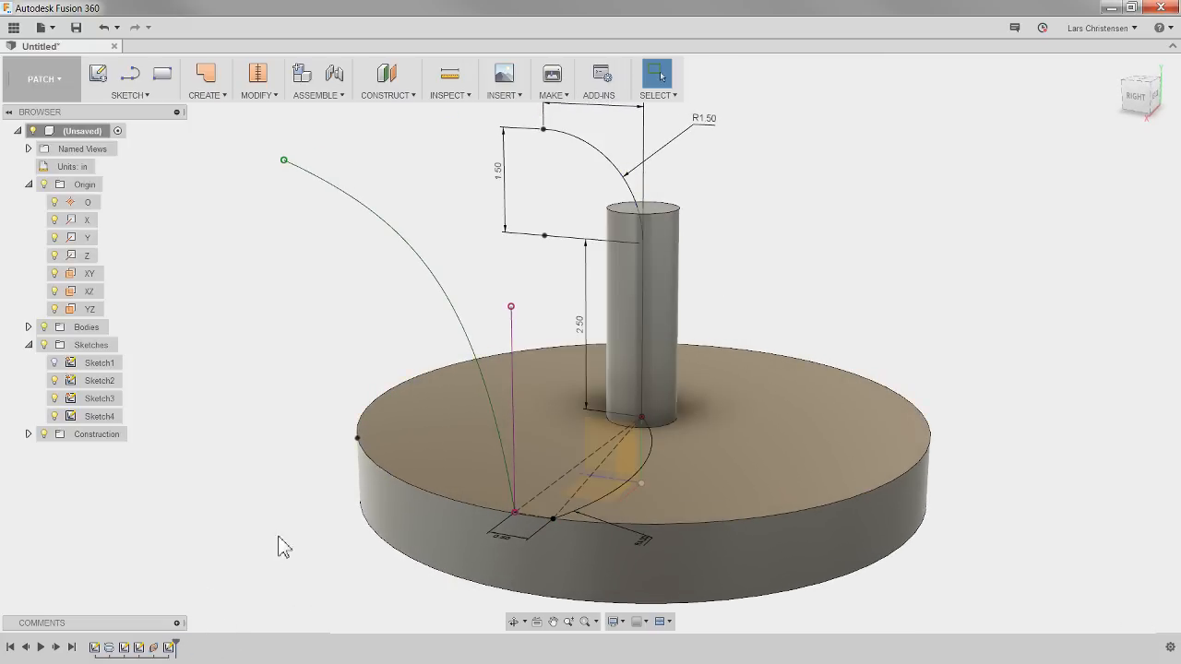
# Edit Sketch3 and delete the R1.50 arc above the shaft together with its 1.50 dimensions.
pyautogui.click(135, 652)
pyautogui.click(138, 648)
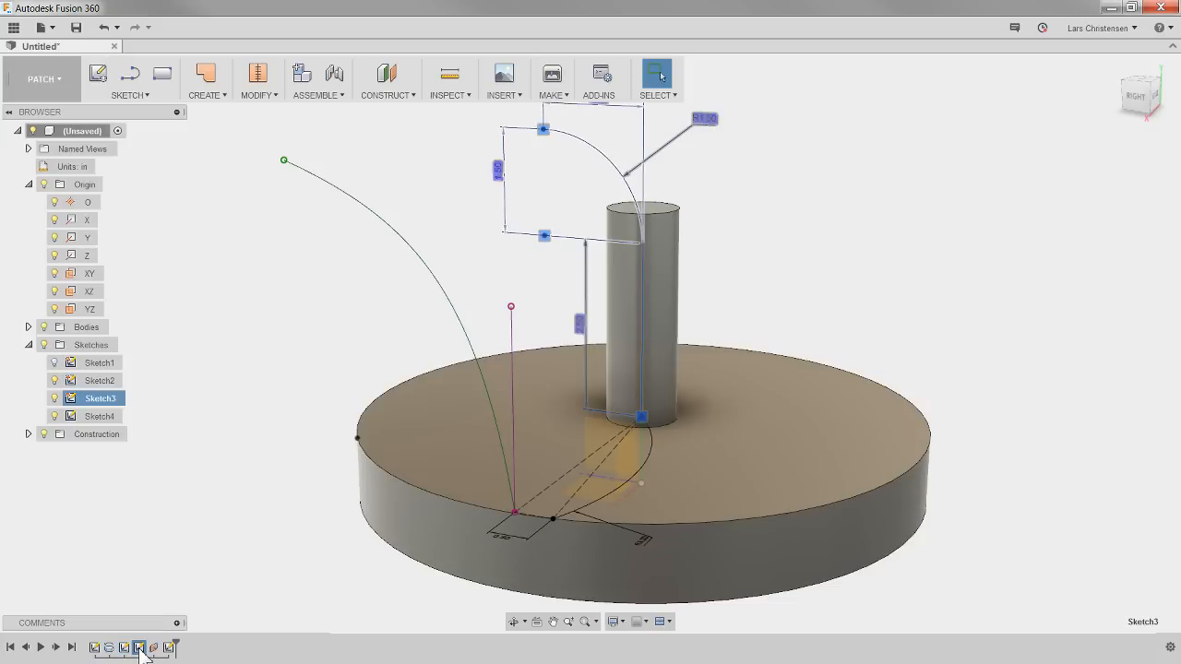
pyautogui.rightClick(139, 648)
pyautogui.click(176, 554)
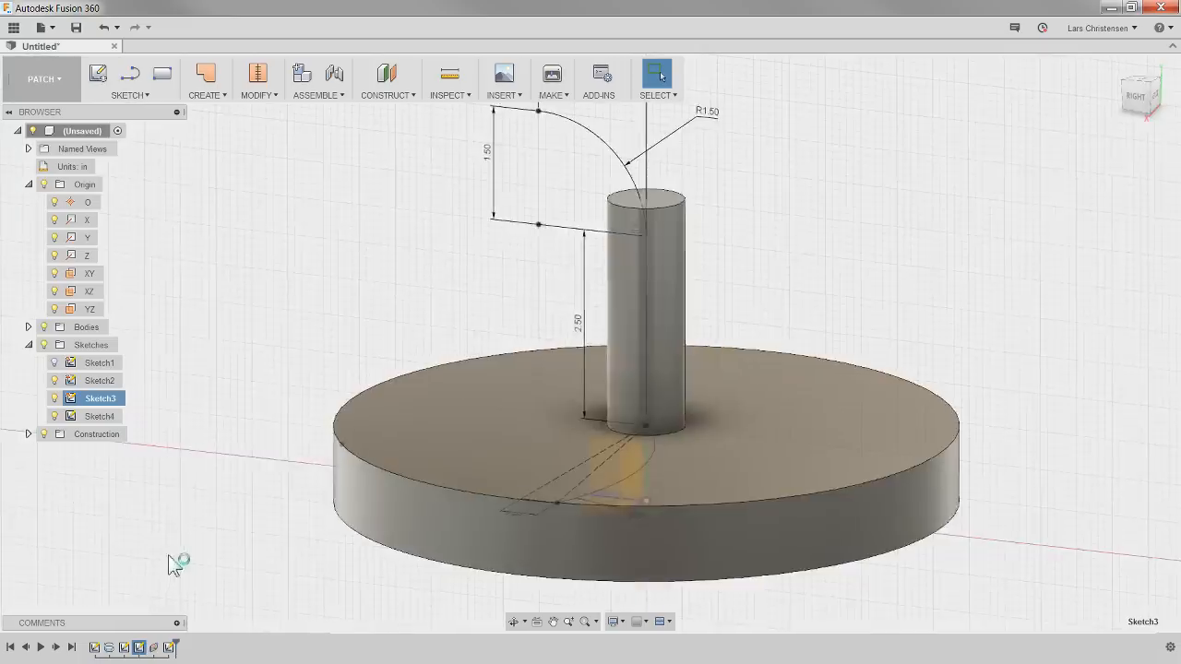
pyautogui.scroll(-1, 258, 567)
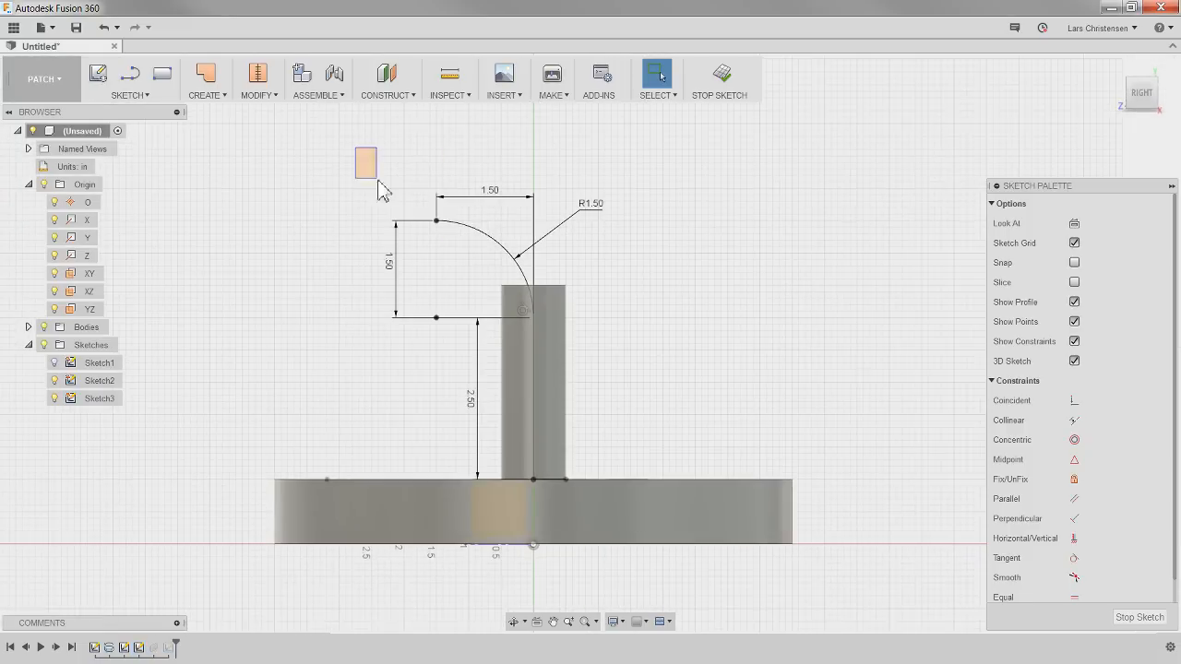
pyautogui.moveTo(356, 147); pyautogui.dragTo(685, 415)
pyautogui.press('Delete')
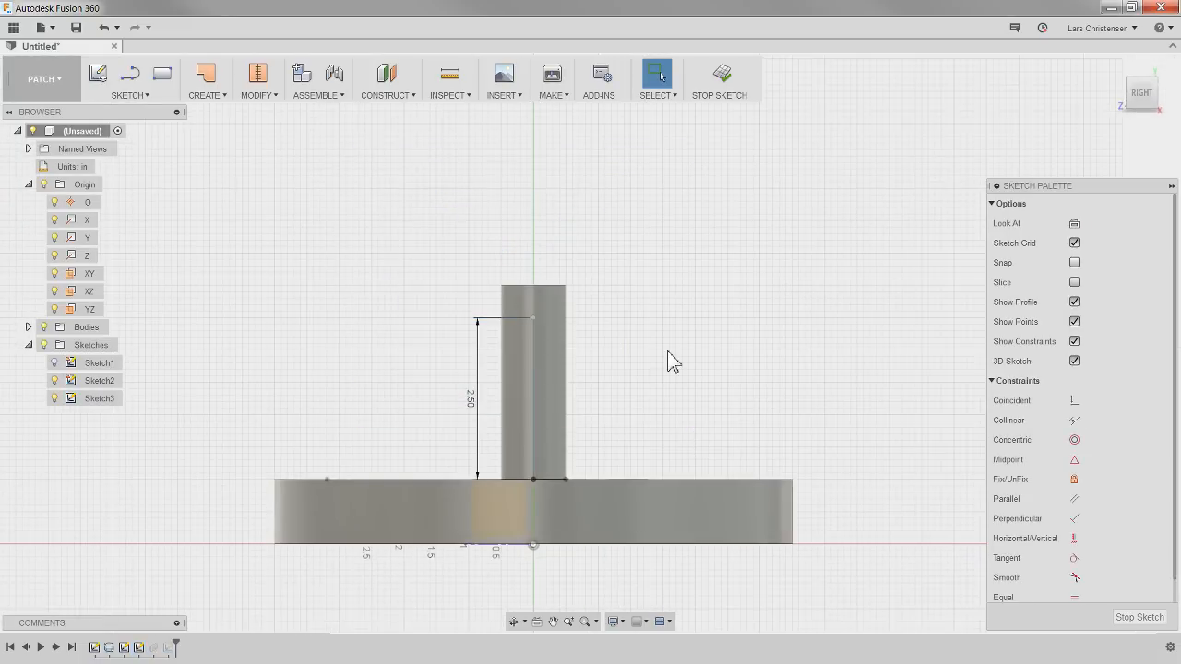
# Draw a two-point spline from the center of the shaft's base up and outward, and bend its upper end with the tangent handle.
pyautogui.click(129, 95)
pyautogui.click(146, 237)
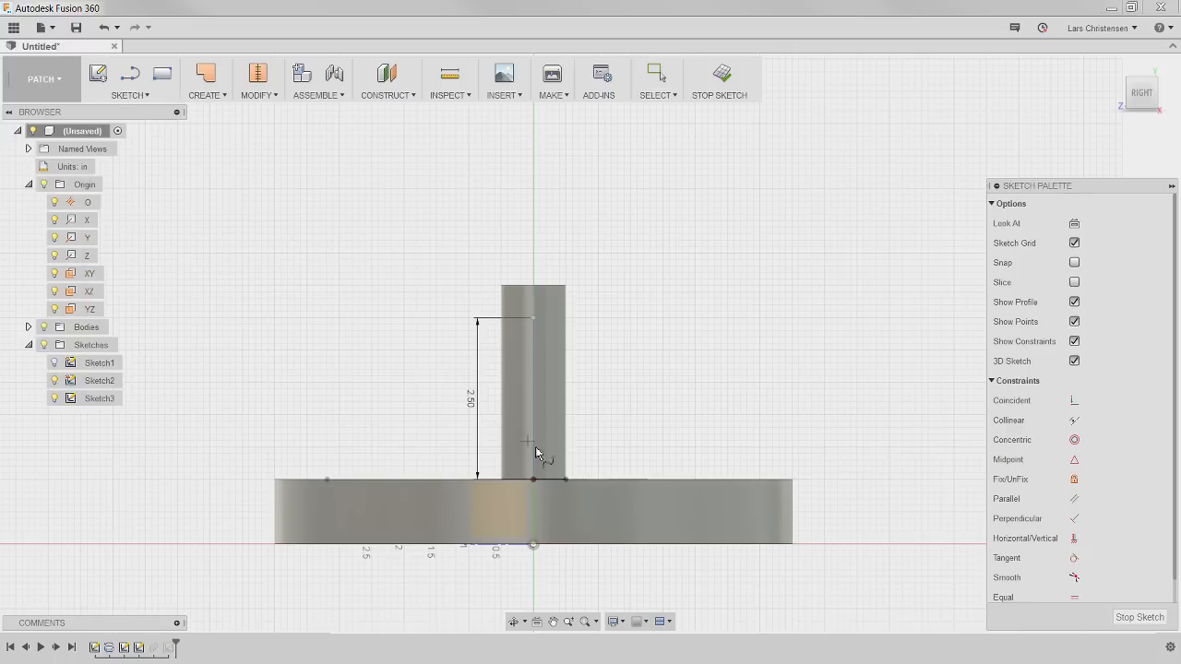
pyautogui.click(535, 480)
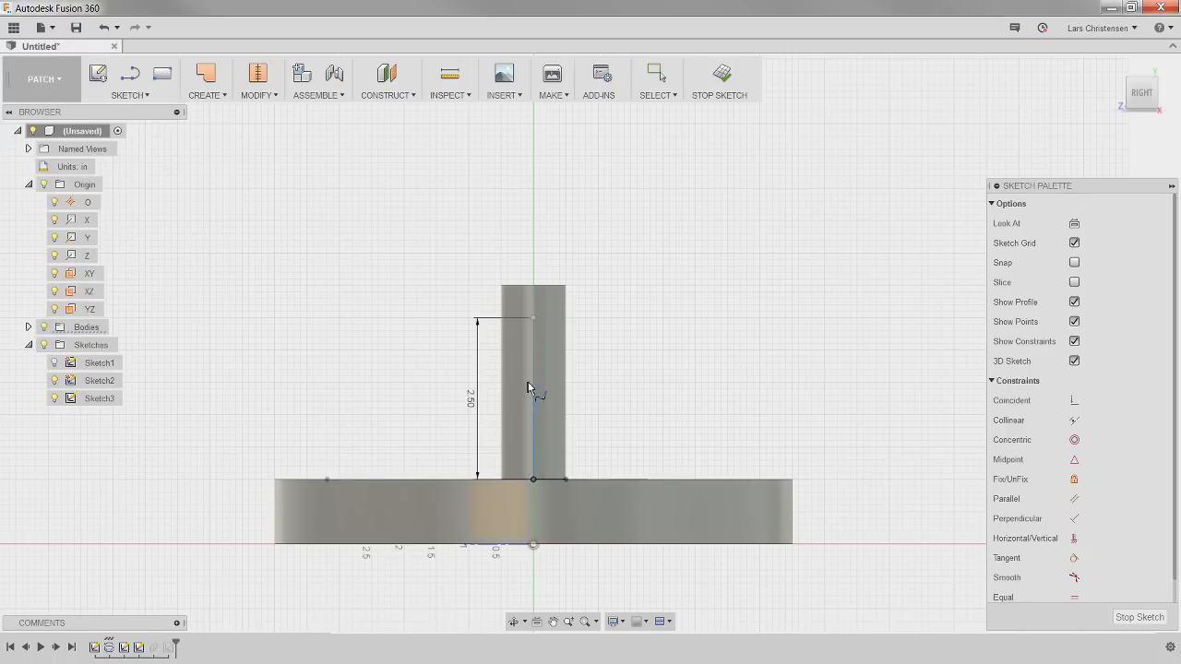
pyautogui.click(421, 252)
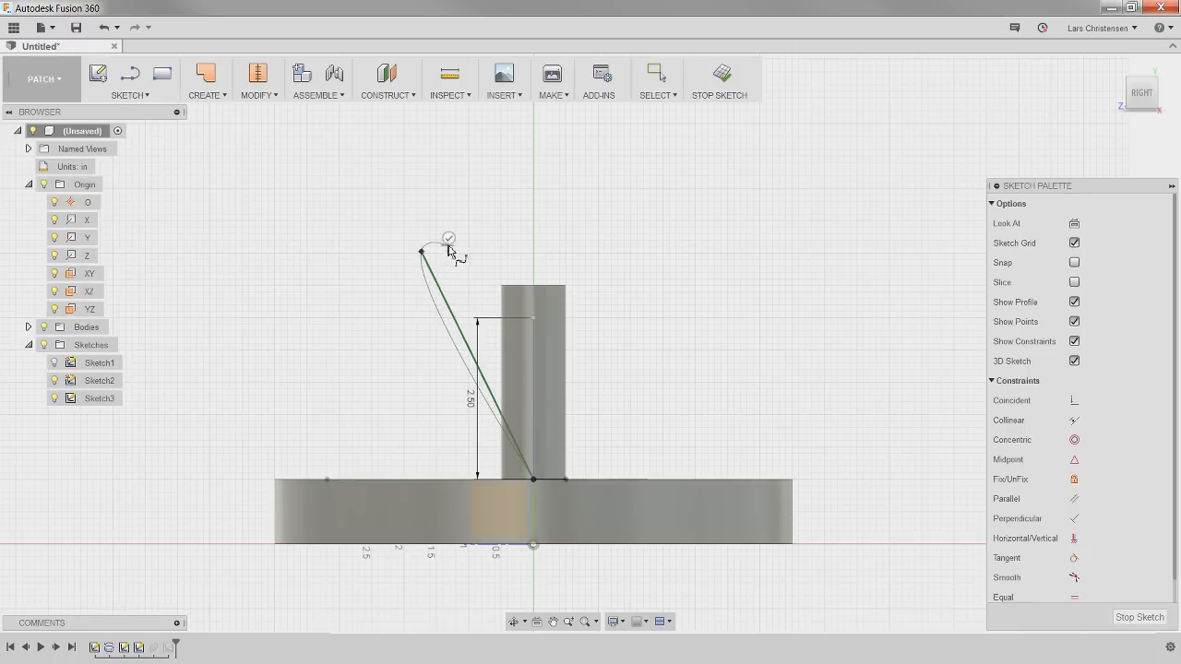
pyautogui.press('Escape')
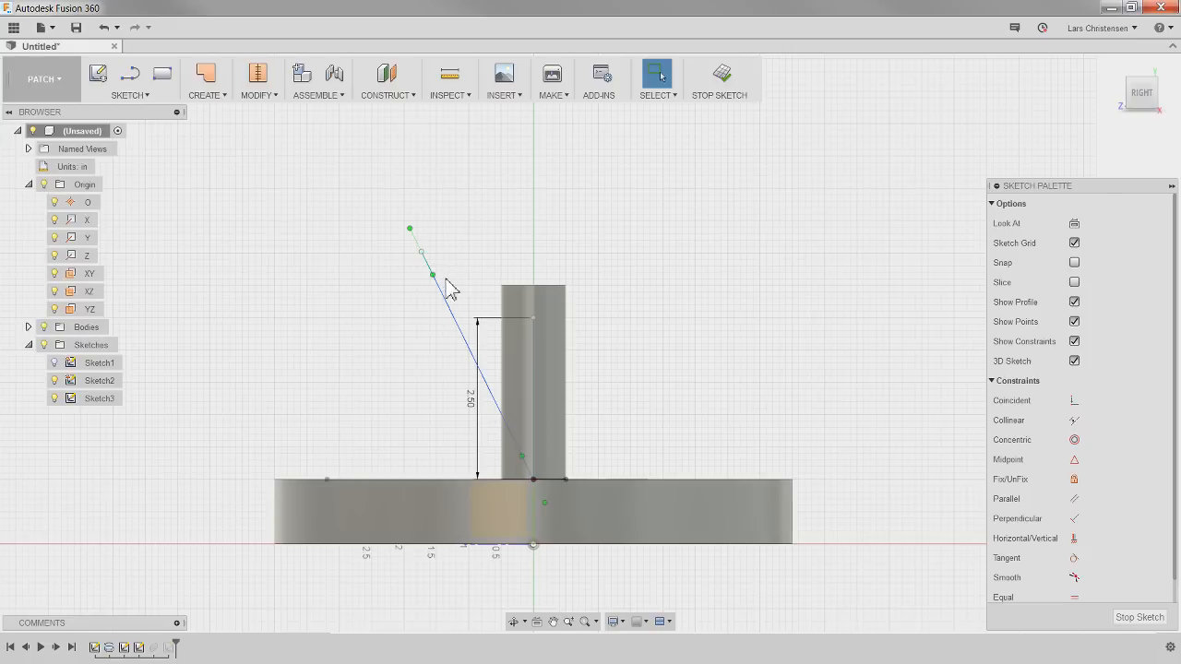
pyautogui.moveTo(433, 275); pyautogui.dragTo(443, 261)
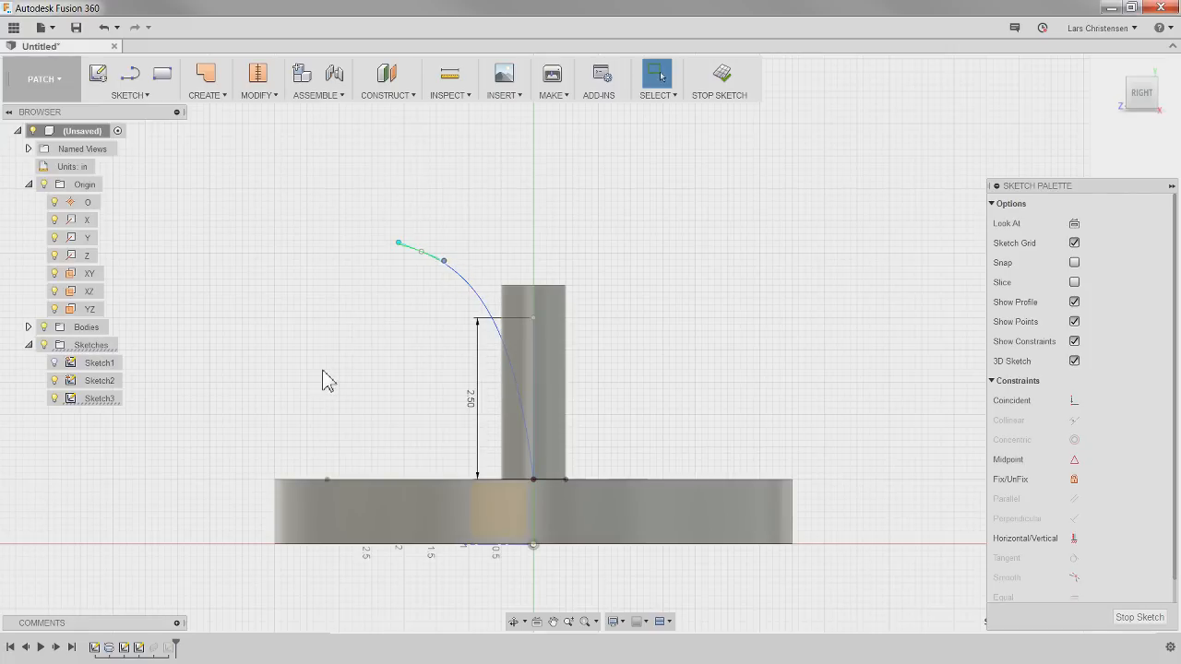
# Dimension the spline's upper endpoint 4 in above the disc's top face and finish the sketch.
pyautogui.press('d')
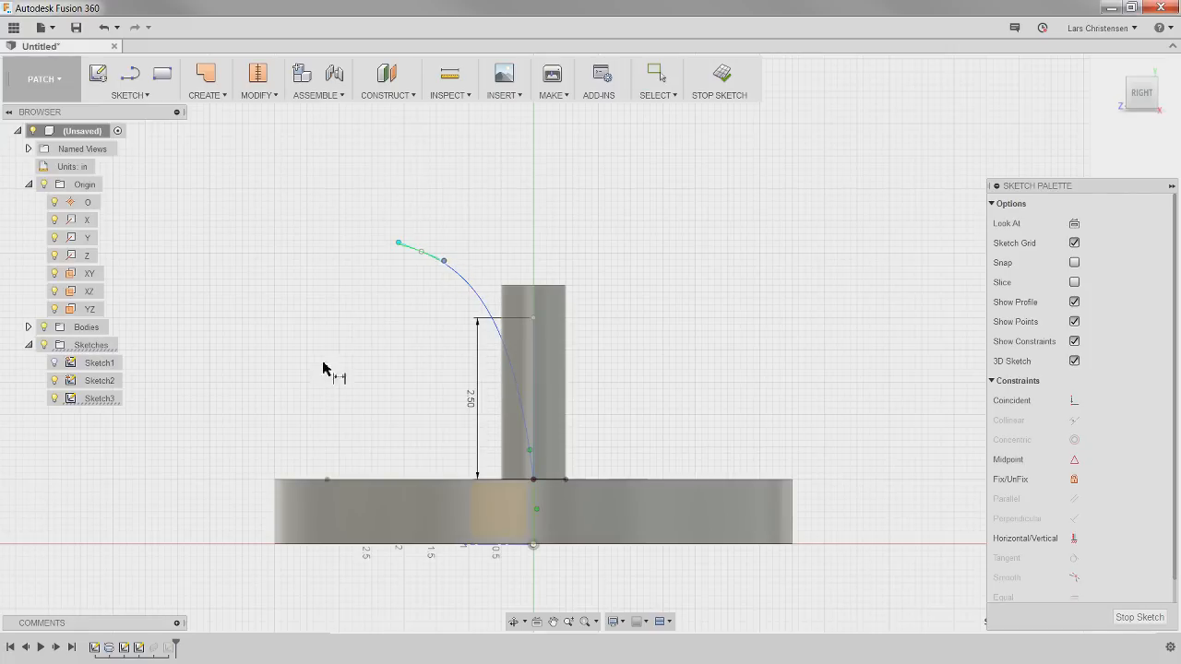
pyautogui.click(398, 479)
pyautogui.click(420, 253)
pyautogui.click(352, 327)
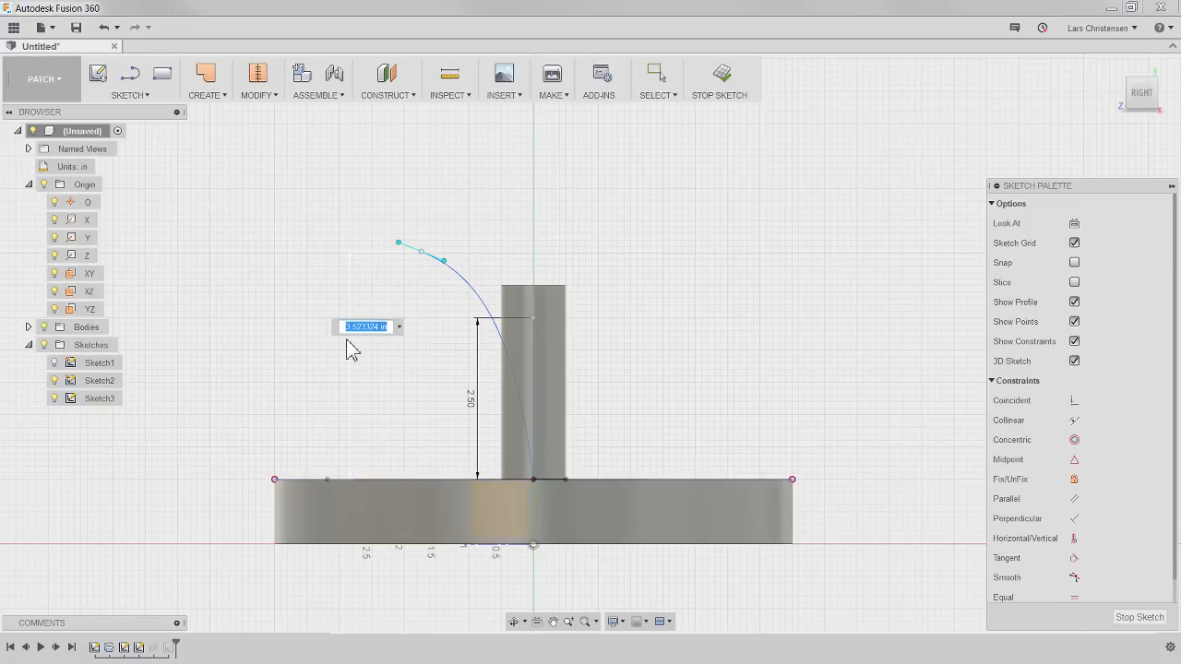
pyautogui.write('4')
pyautogui.press('Return')
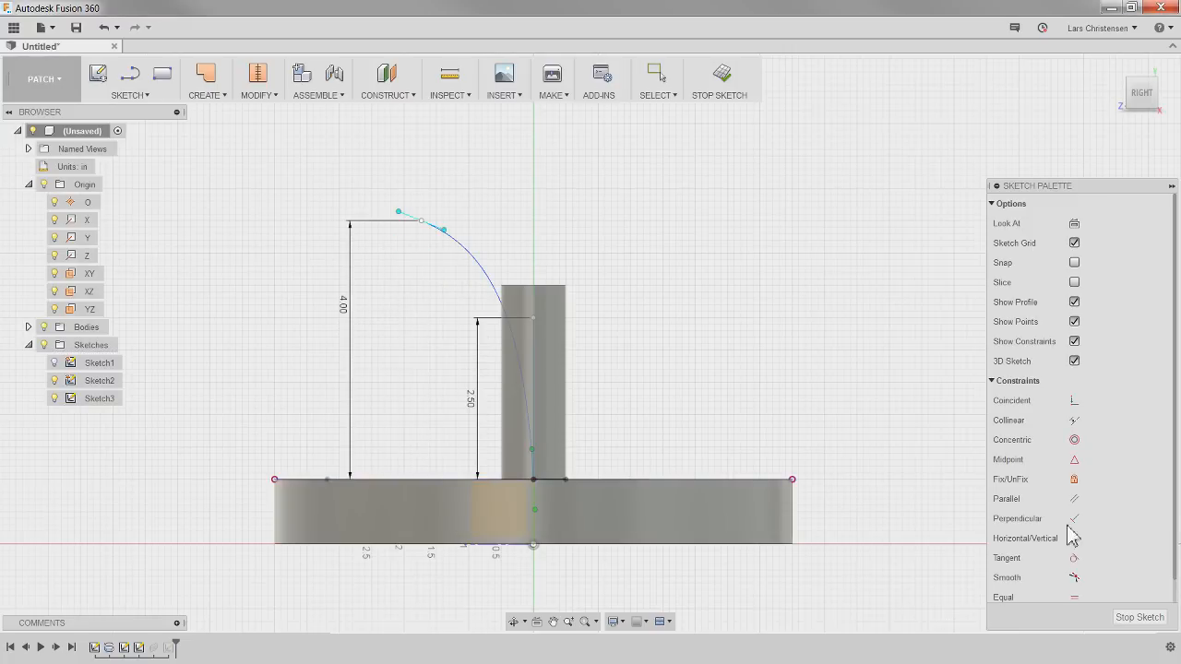
pyautogui.click(1139, 616)
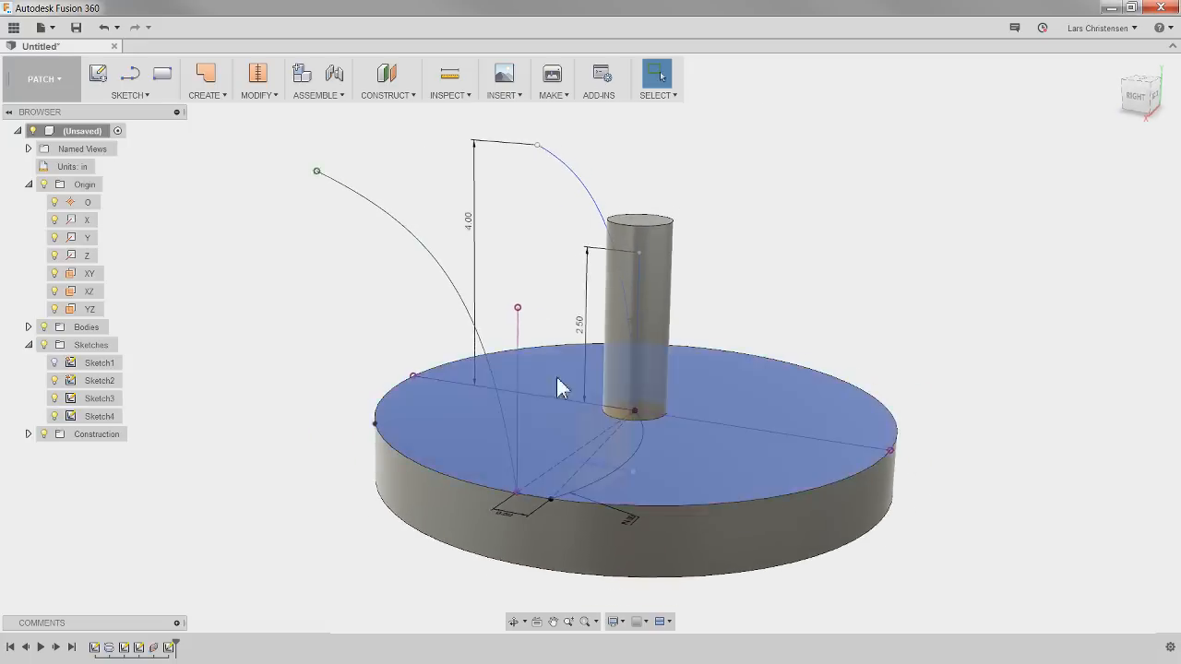
# Set up a sweep of the curve on the disc's top face along the shaft spline, with the outer spline as guide rail.
pyautogui.click(206, 98)
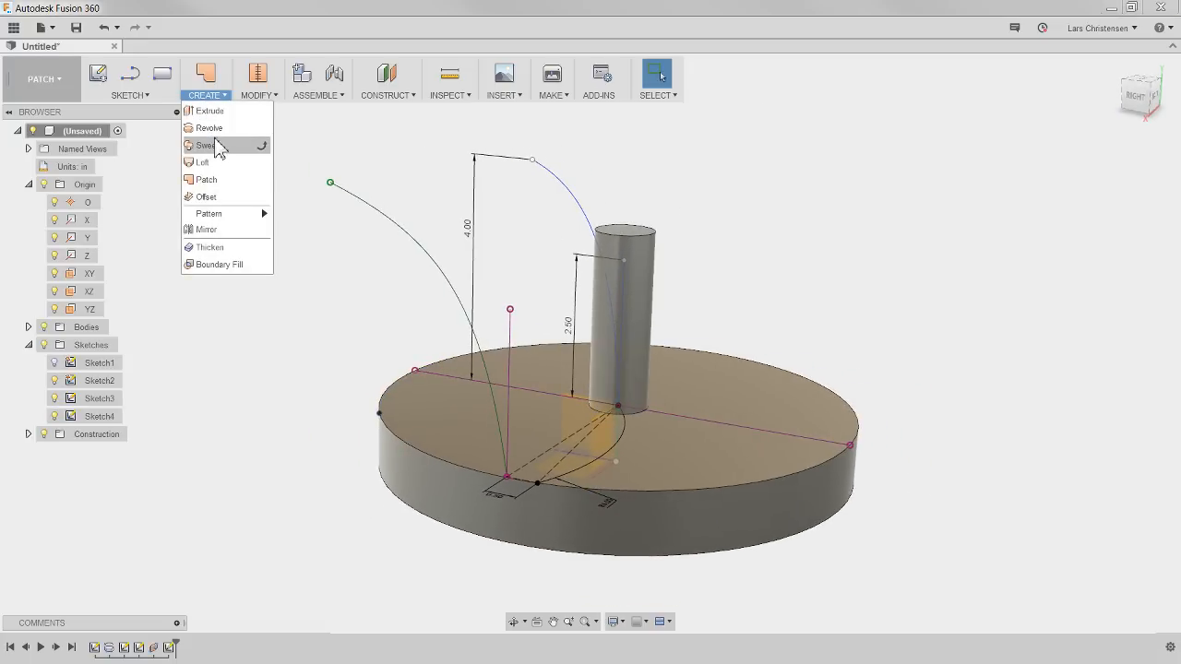
pyautogui.click(221, 153)
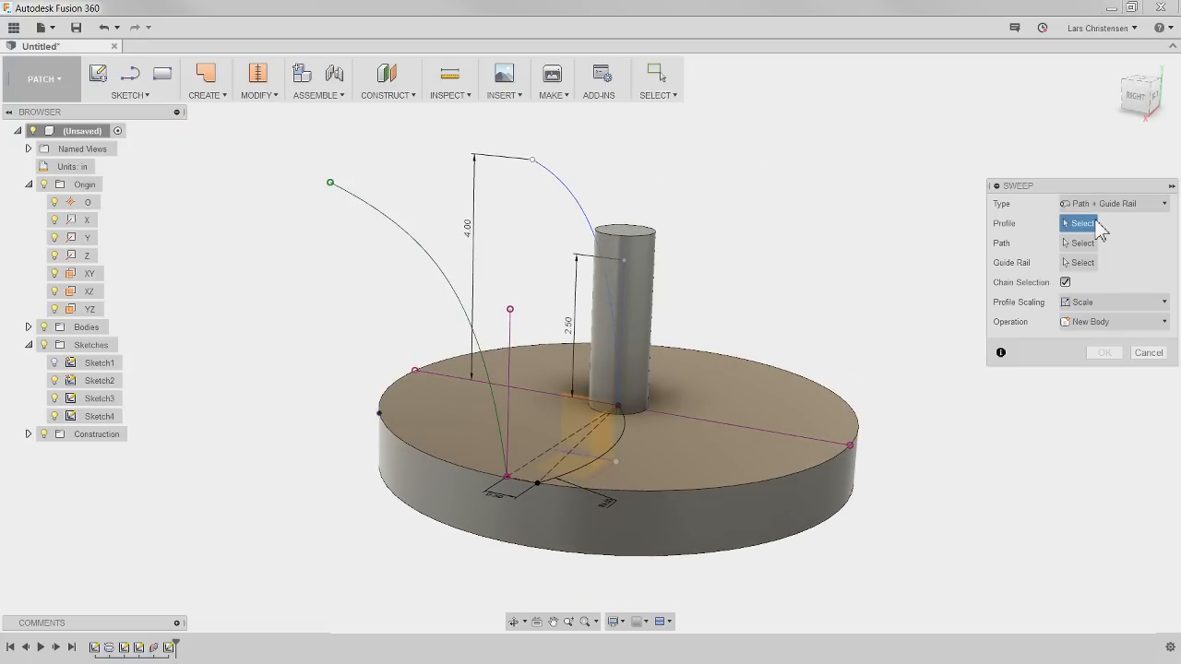
pyautogui.click(620, 442)
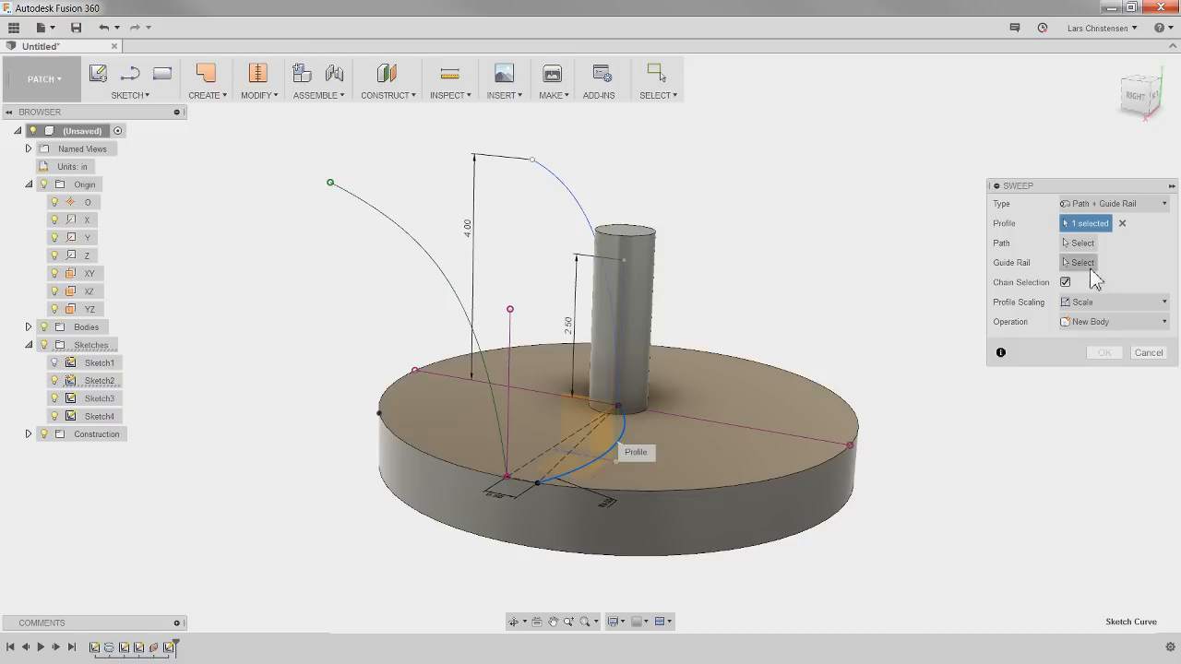
pyautogui.click(1089, 246)
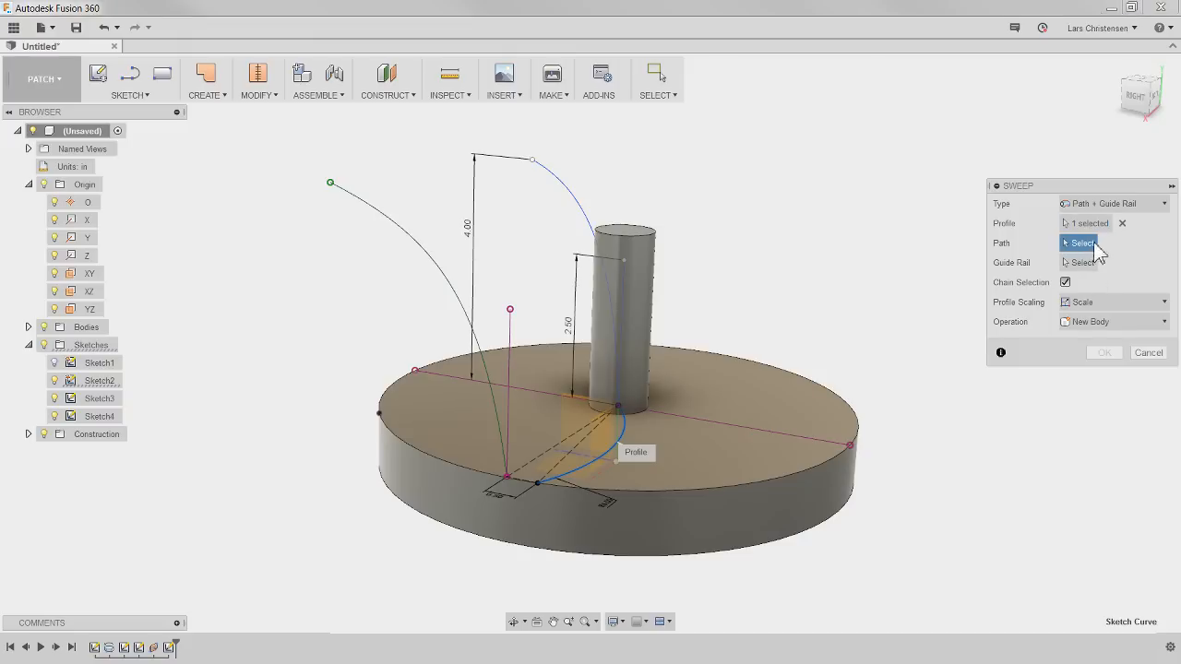
pyautogui.click(583, 206)
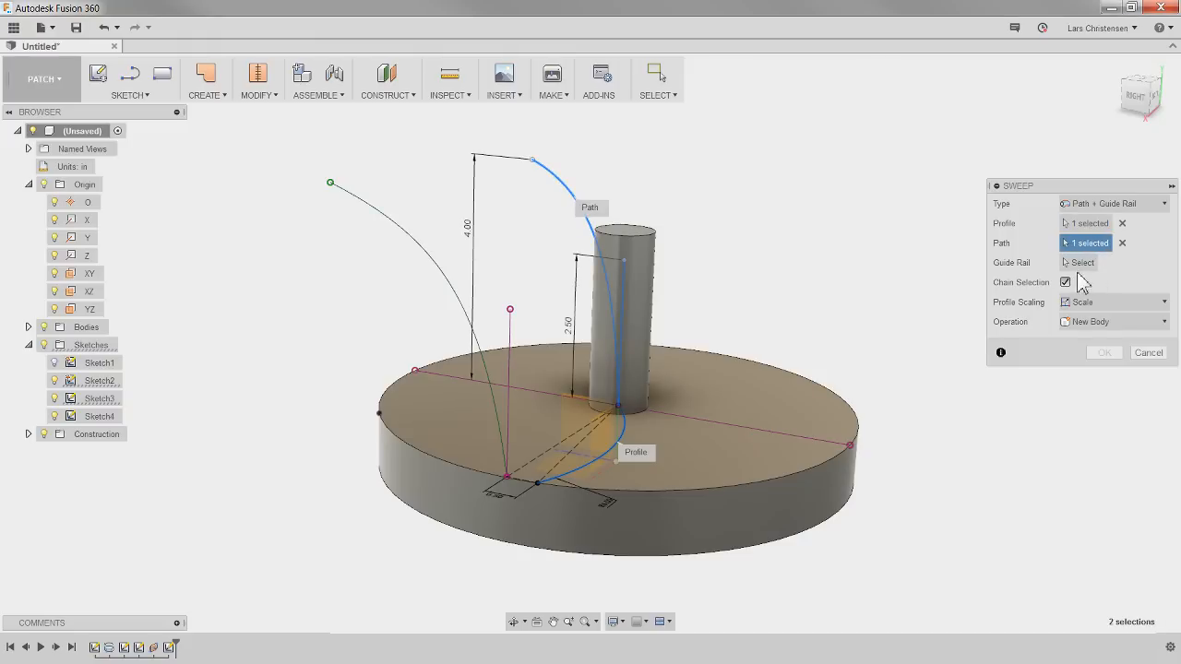
pyautogui.click(1082, 263)
pyautogui.click(441, 277)
# Examine the sweep preview from several sides and create it as a new body with distance 1.00 and profile scaling Scale.
pyautogui.keyDown('shift'); pyautogui.moveTo(332, 379); pyautogui.dragTo(527, 440, button='middle'); pyautogui.keyUp('shift')
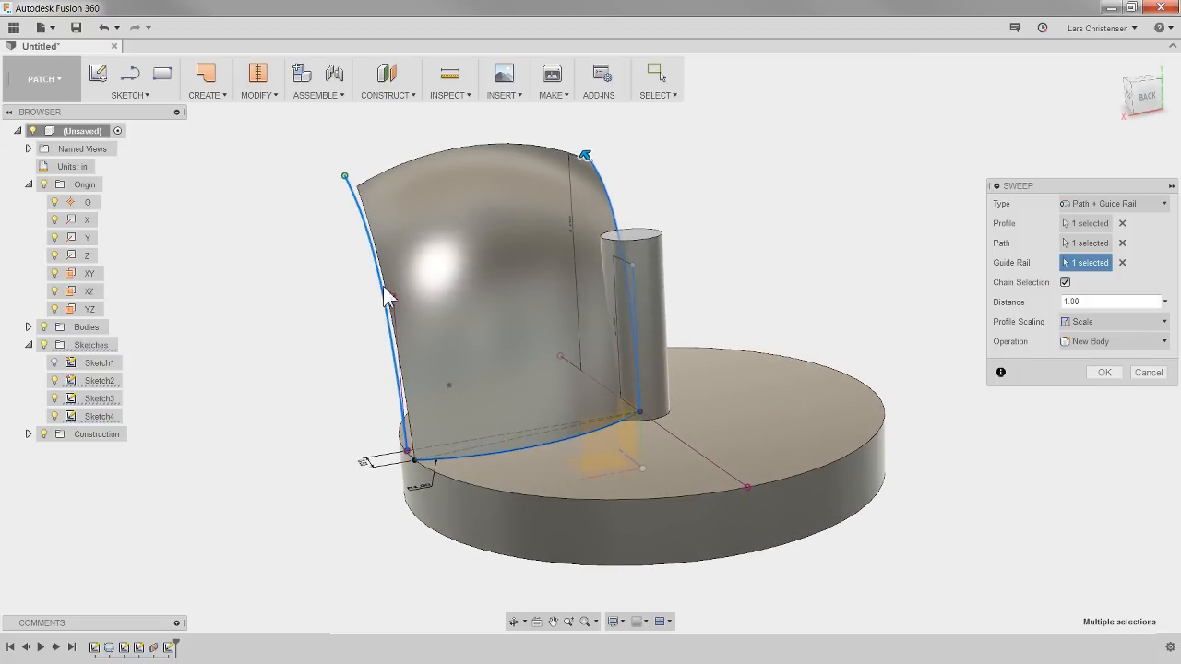
pyautogui.keyDown('shift'); pyautogui.moveTo(749, 306); pyautogui.dragTo(775, 534, button='middle'); pyautogui.keyUp('shift')
pyautogui.keyDown('shift'); pyautogui.moveTo(746, 378); pyautogui.dragTo(820, 388, button='middle'); pyautogui.keyUp('shift')
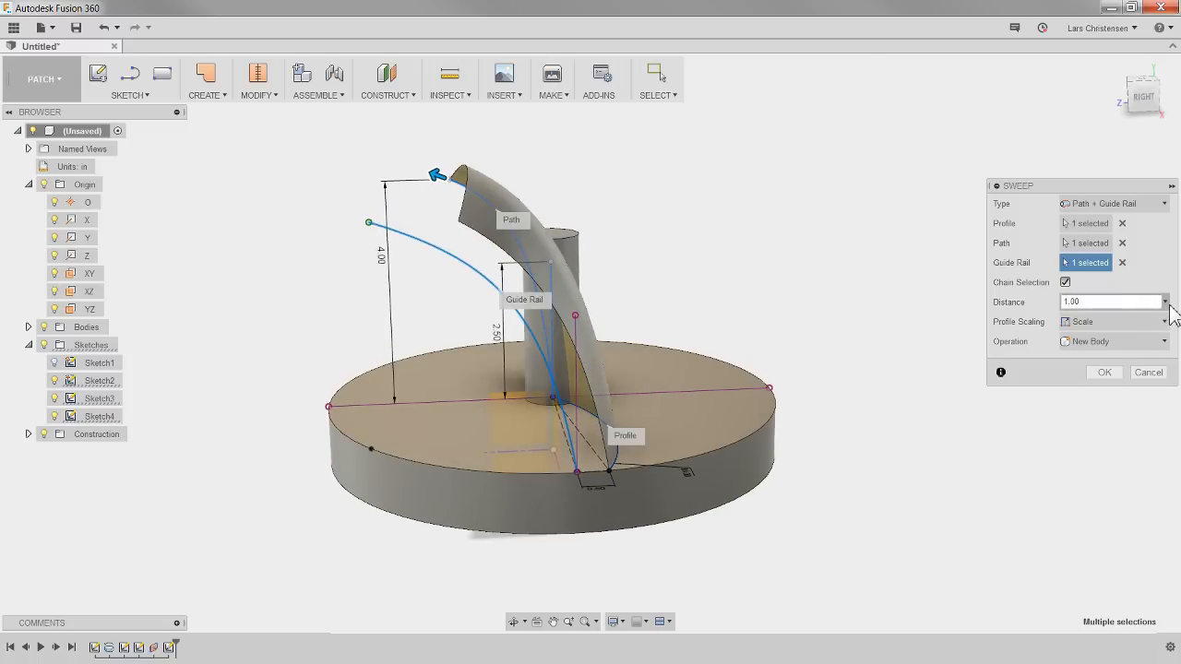
pyautogui.moveTo(432, 177); pyautogui.dragTo(404, 163)
pyautogui.keyDown('shift'); pyautogui.moveTo(450, 265); pyautogui.dragTo(978, 284, button='middle'); pyautogui.keyUp('shift')
pyautogui.click(1087, 245)
pyautogui.keyDown('shift'); pyautogui.moveTo(676, 312); pyautogui.dragTo(749, 260, button='middle'); pyautogui.keyUp('shift')
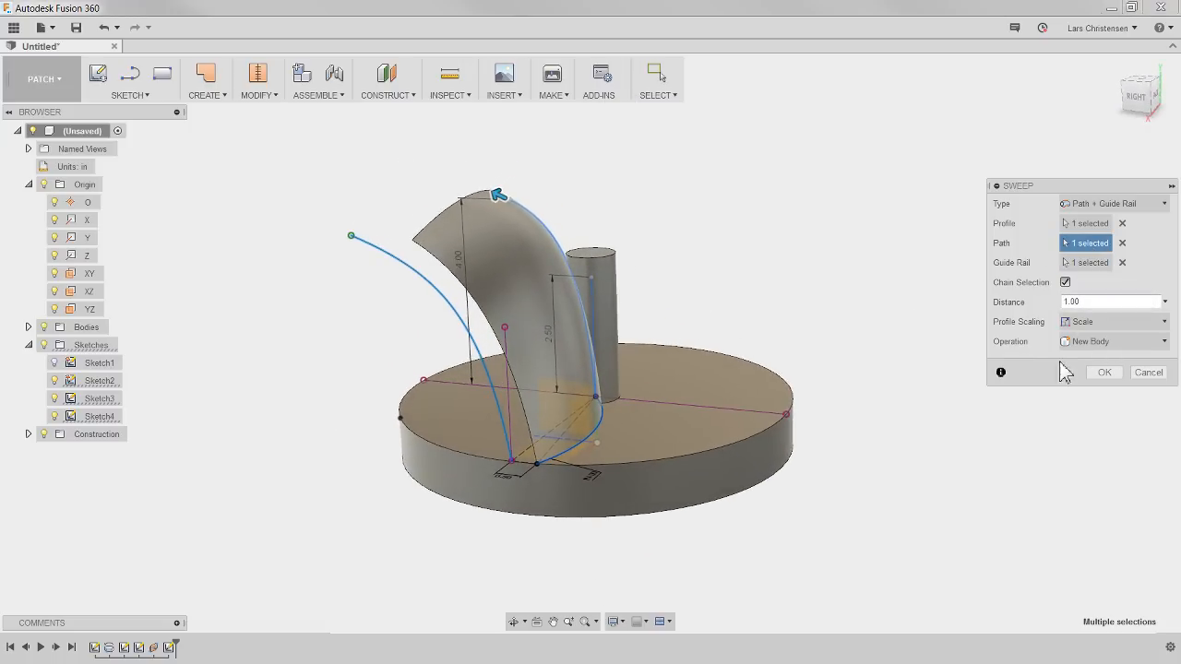
pyautogui.click(1104, 371)
# Compare the swept surface with the outer spline and reopen the sweep to check its guide rail selection.
pyautogui.keyDown('shift'); pyautogui.moveTo(503, 363); pyautogui.dragTo(374, 465, button='middle'); pyautogui.keyUp('shift')
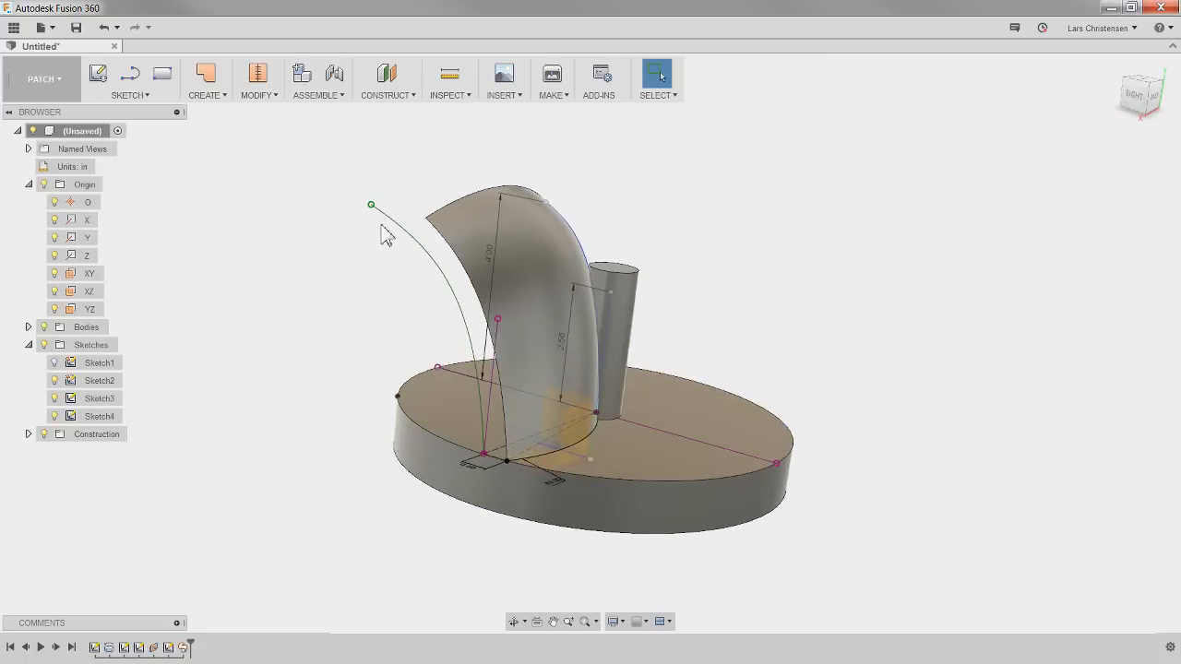
pyautogui.keyDown('shift'); pyautogui.moveTo(361, 222); pyautogui.dragTo(781, 449, button='middle'); pyautogui.keyUp('shift')
pyautogui.keyDown('shift'); pyautogui.moveTo(616, 503); pyautogui.dragTo(222, 526, button='middle'); pyautogui.keyUp('shift')
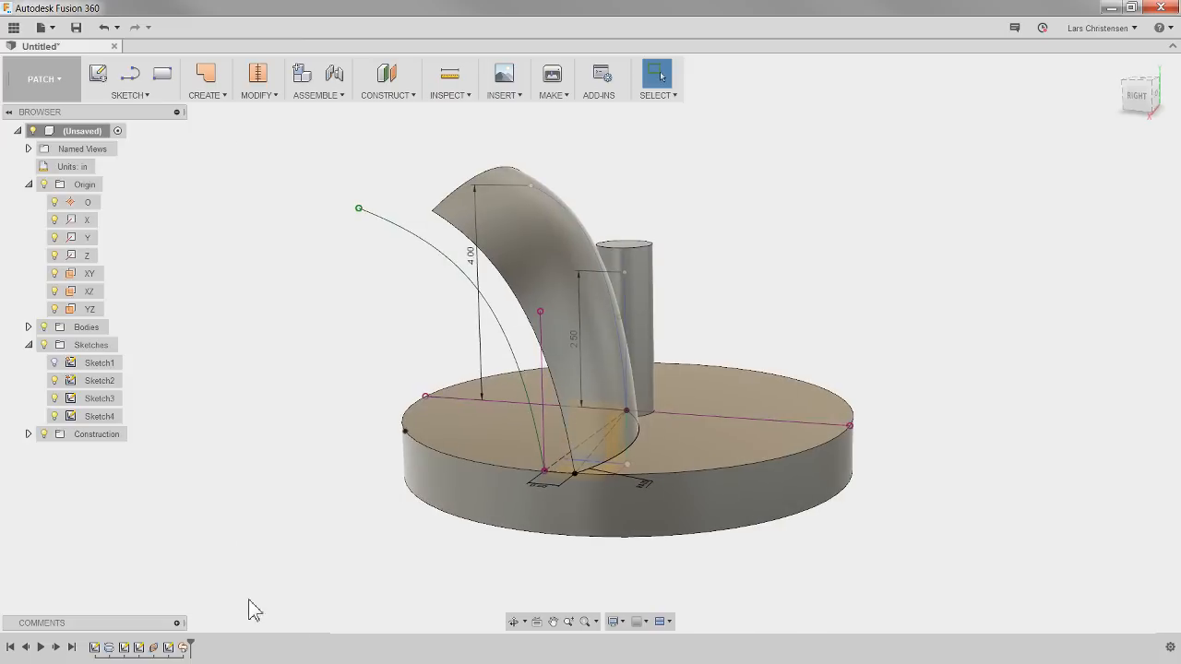
pyautogui.rightClick(184, 649)
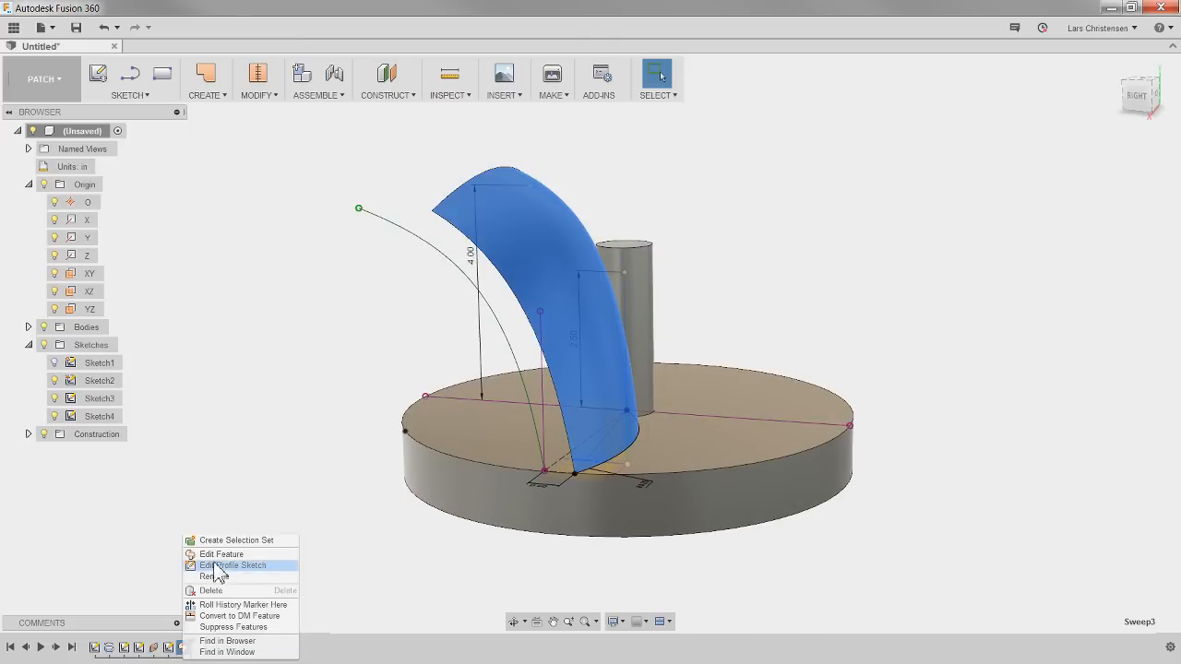
pyautogui.click(247, 551)
pyautogui.click(1086, 262)
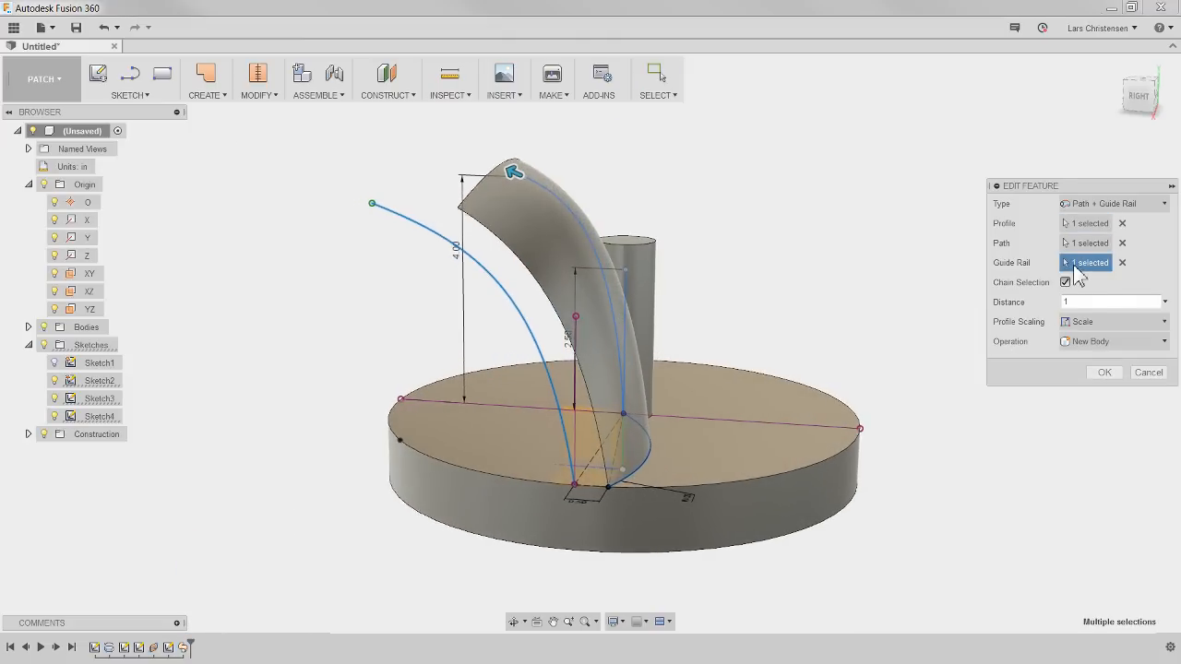
pyautogui.keyDown('shift'); pyautogui.moveTo(871, 372); pyautogui.dragTo(1083, 342, button='middle'); pyautogui.keyUp('shift')
pyautogui.keyDown('shift'); pyautogui.moveTo(487, 282); pyautogui.dragTo(654, 350, button='middle'); pyautogui.keyUp('shift')
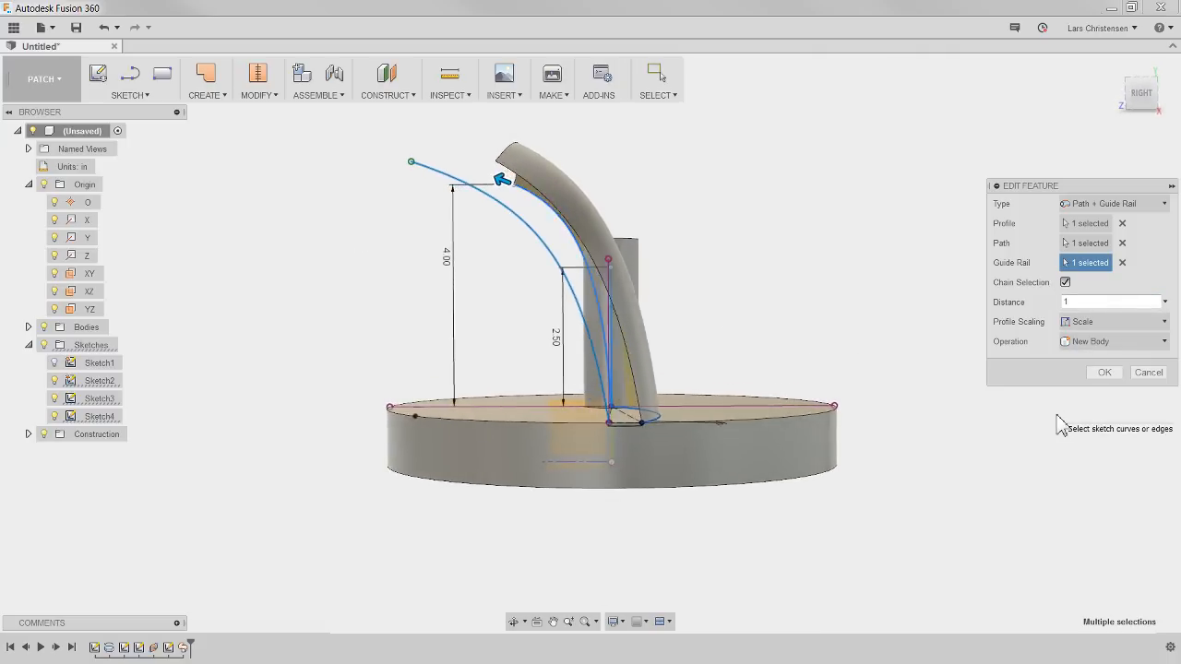
pyautogui.click(1105, 373)
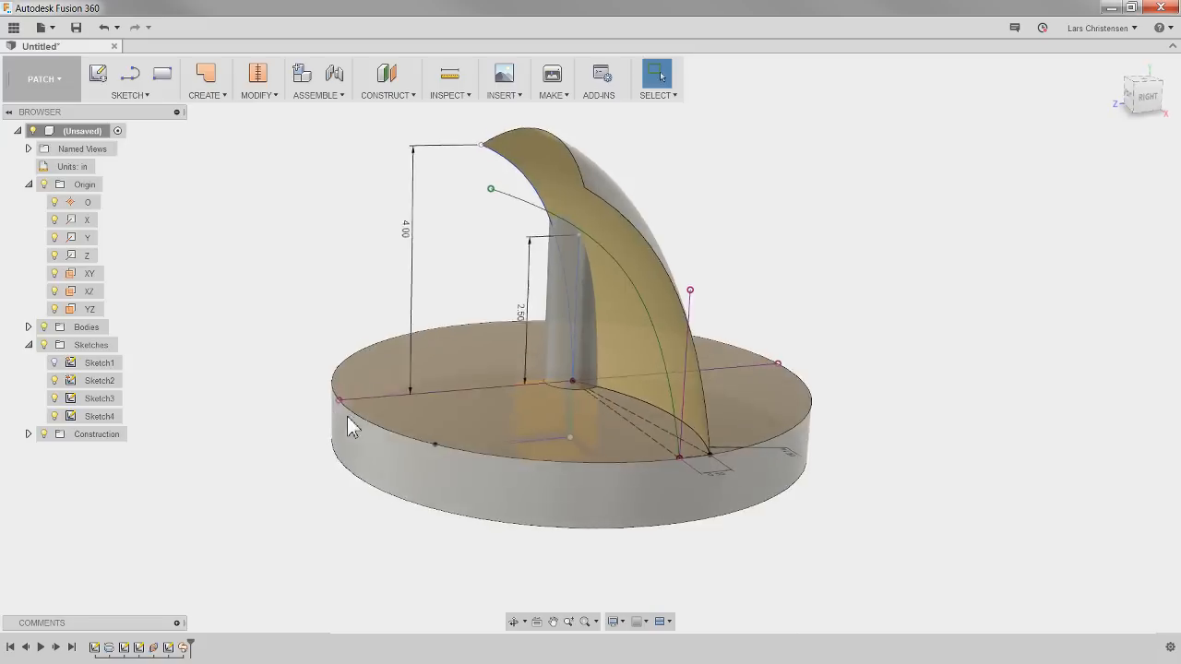
# Hide all sketches and look over the bare blade surface on the disc.
pyautogui.click(44, 344)
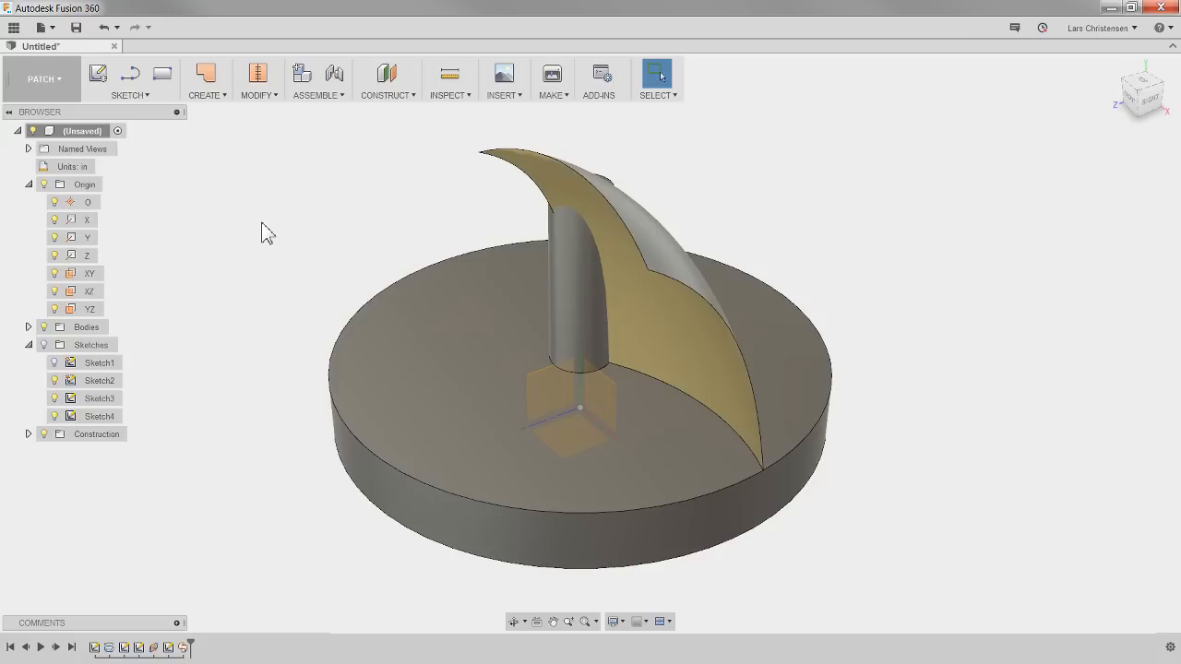
pyautogui.click(220, 98)
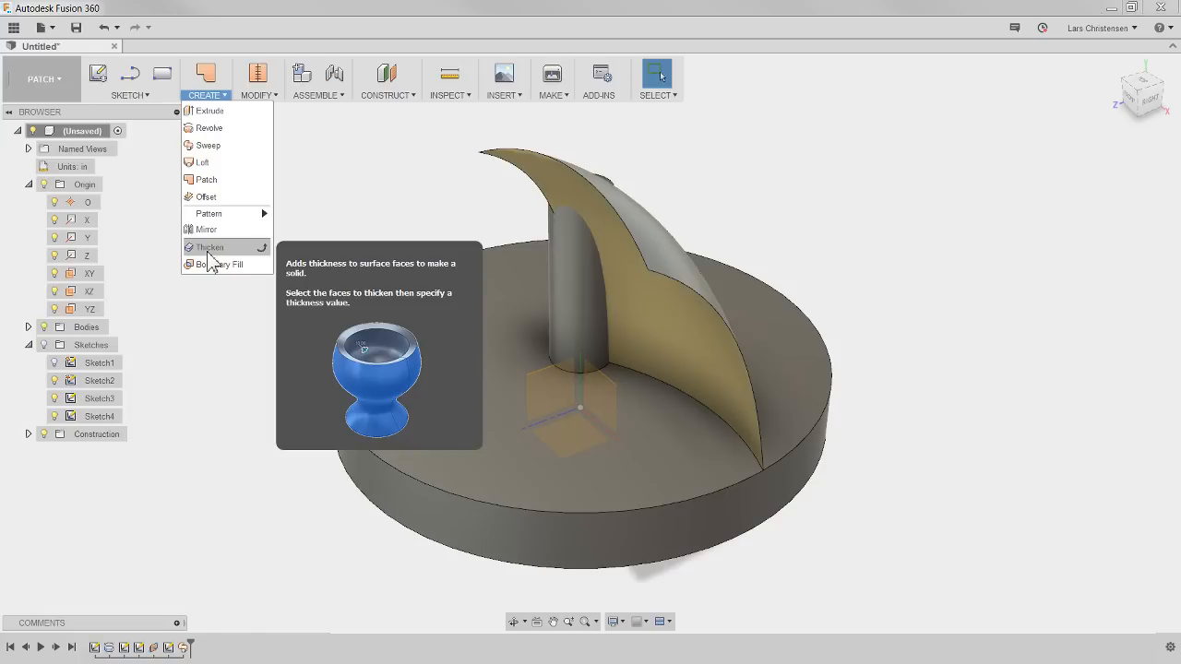
pyautogui.click(294, 214)
pyautogui.keyDown('shift'); pyautogui.moveTo(699, 302); pyautogui.dragTo(526, 422, button='middle'); pyautogui.keyUp('shift')
pyautogui.keyDown('shift'); pyautogui.moveTo(446, 362); pyautogui.dragTo(480, 287, button='middle'); pyautogui.keyUp('shift')
# Thicken the blade surface to one side by -0.125 in as a new body.
pyautogui.click(218, 97)
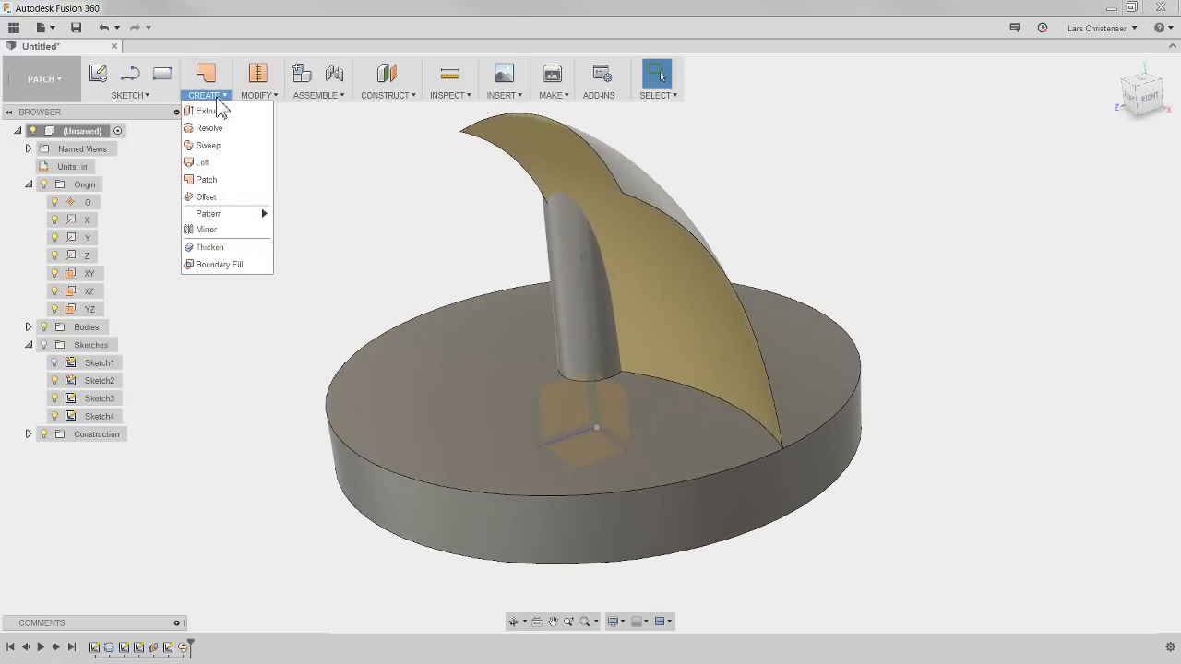
pyautogui.click(229, 249)
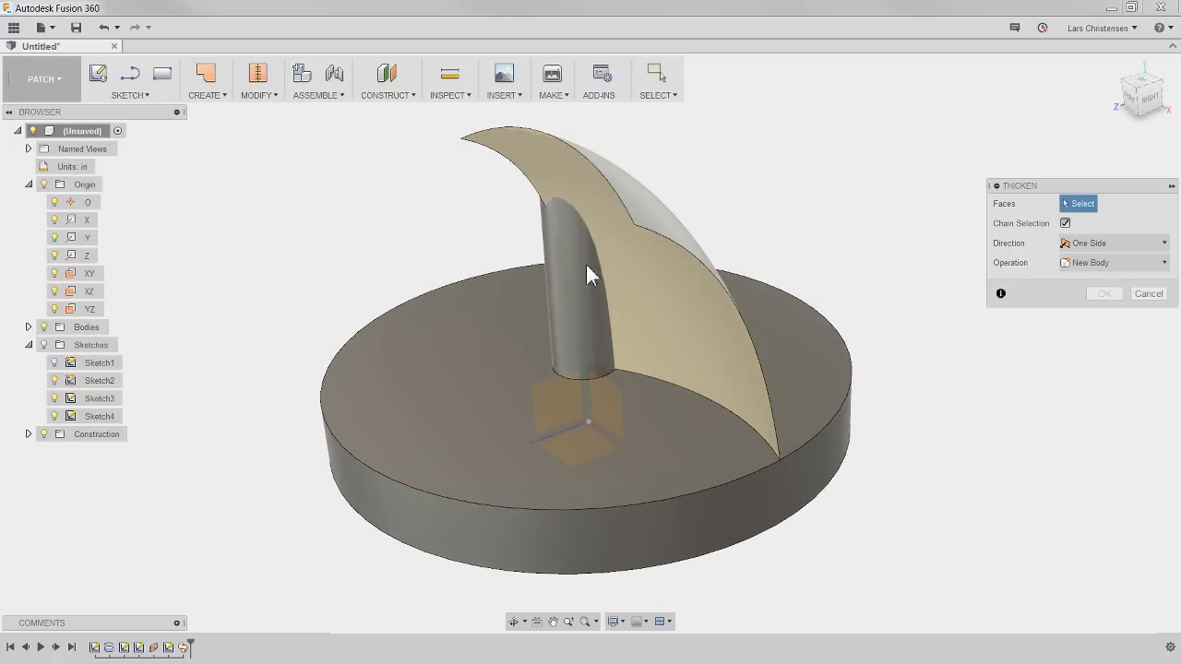
pyautogui.click(622, 264)
pyautogui.keyDown('shift'); pyautogui.moveTo(416, 369); pyautogui.dragTo(565, 277, button='middle'); pyautogui.keyUp('shift')
pyautogui.moveTo(575, 254); pyautogui.dragTo(550, 274)
pyautogui.write('-.125')
pyautogui.press('Return')
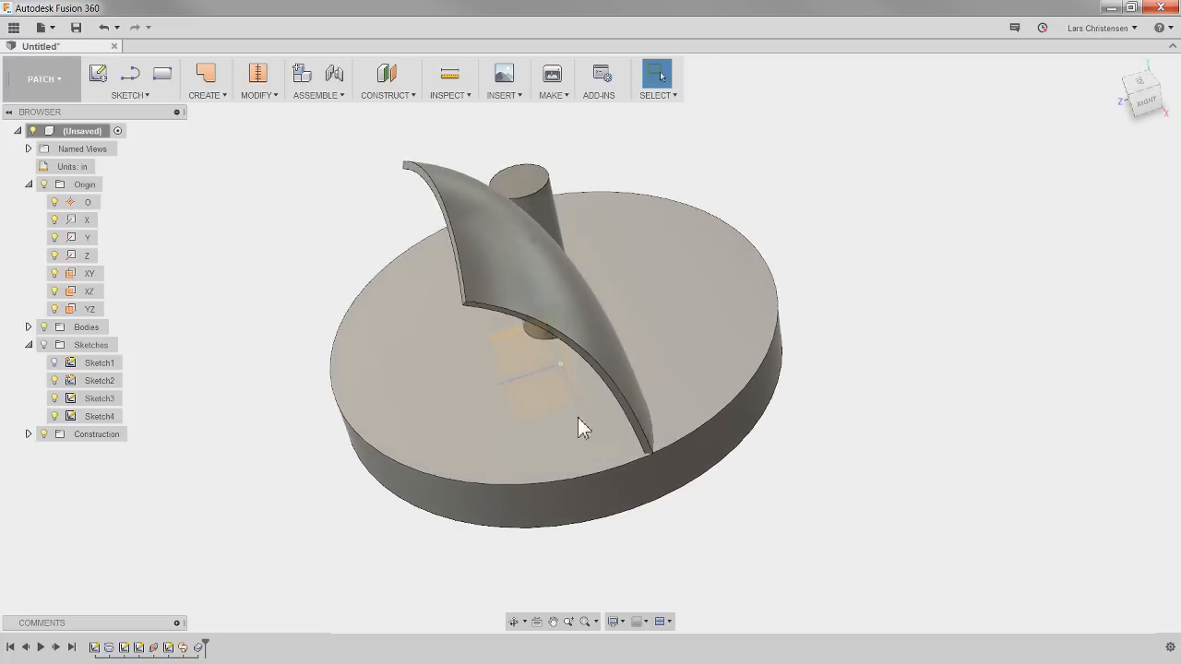
# Highlight the blade and disc bodies in turn, and check the impeller photo in the web browser before returning to Fusion 360.
pyautogui.click(29, 328)
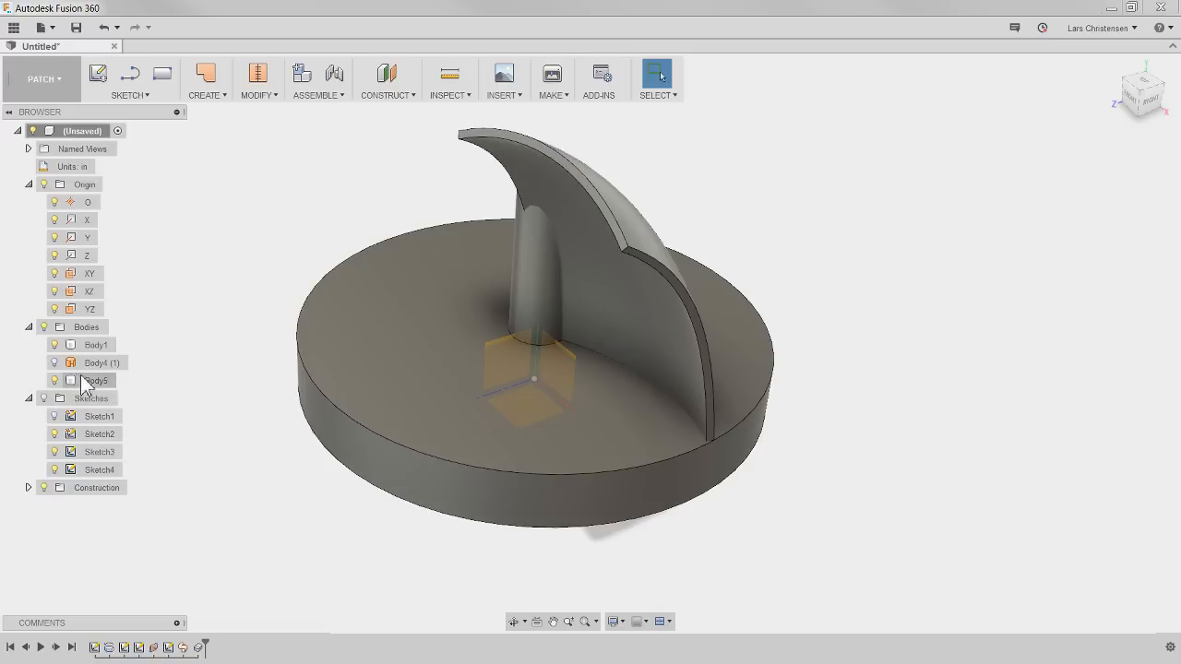
pyautogui.click(95, 381)
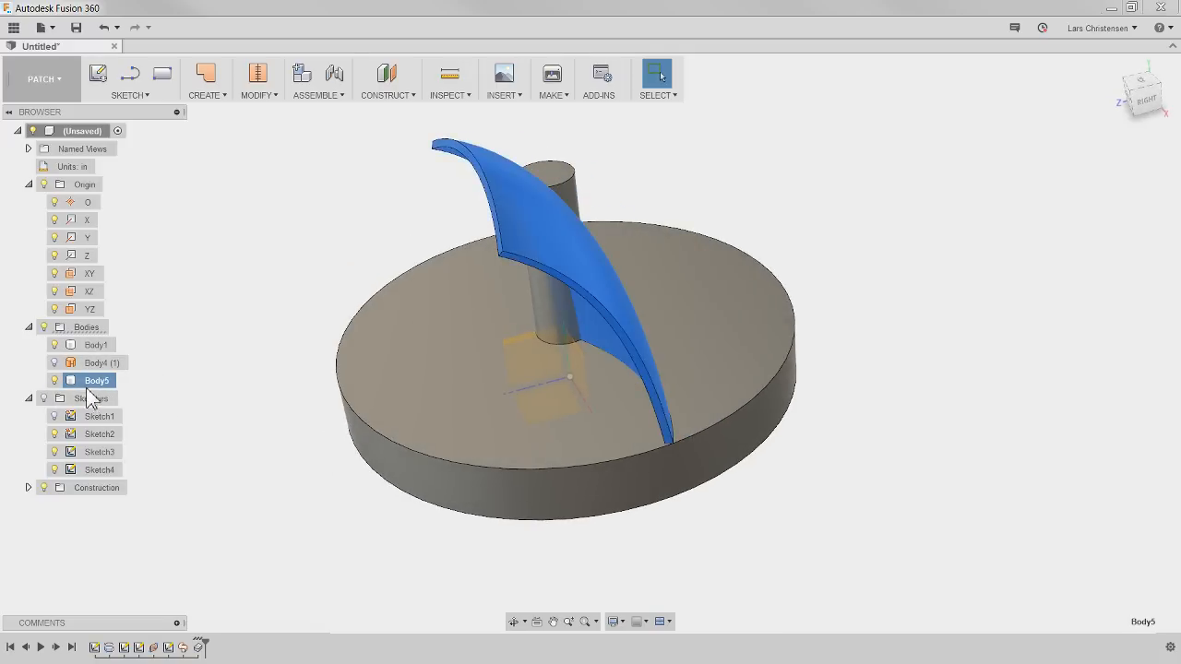
pyautogui.click(115, 345)
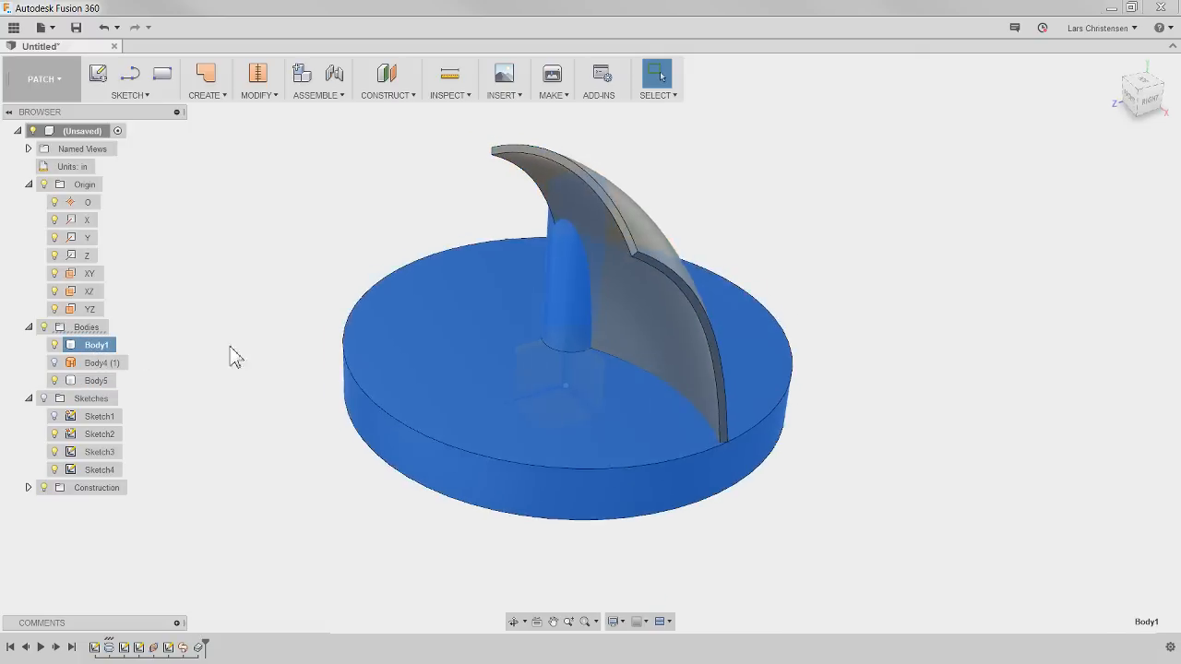
pyautogui.click(204, 398)
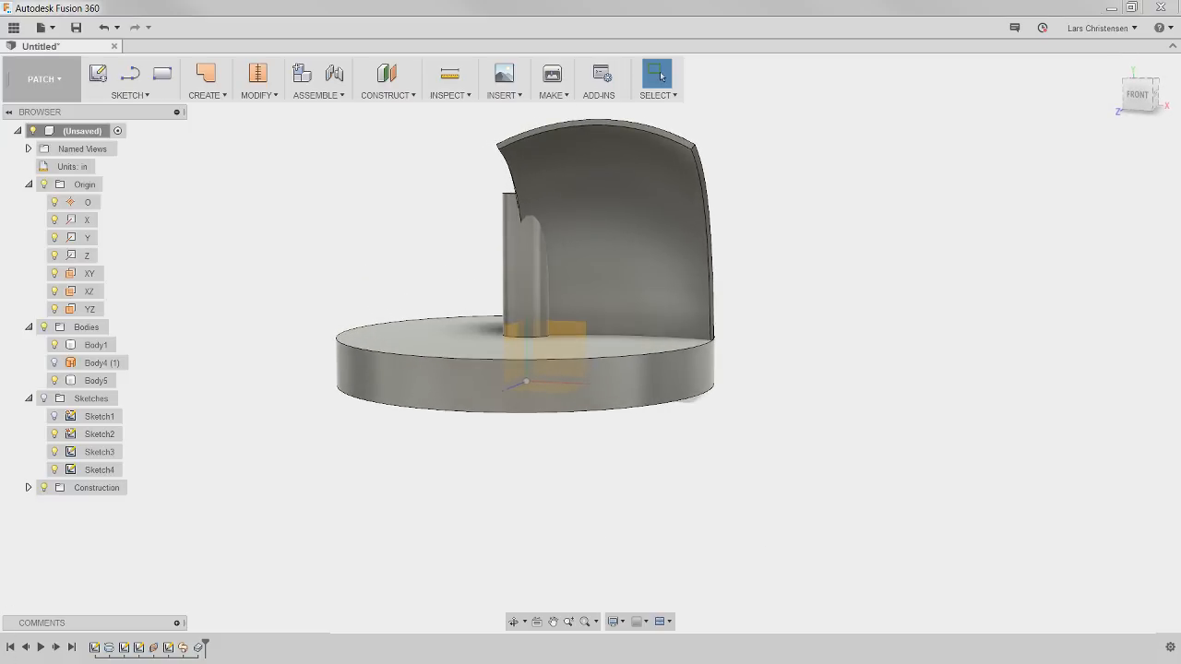
pyautogui.hotkey('alt', 'Tab')
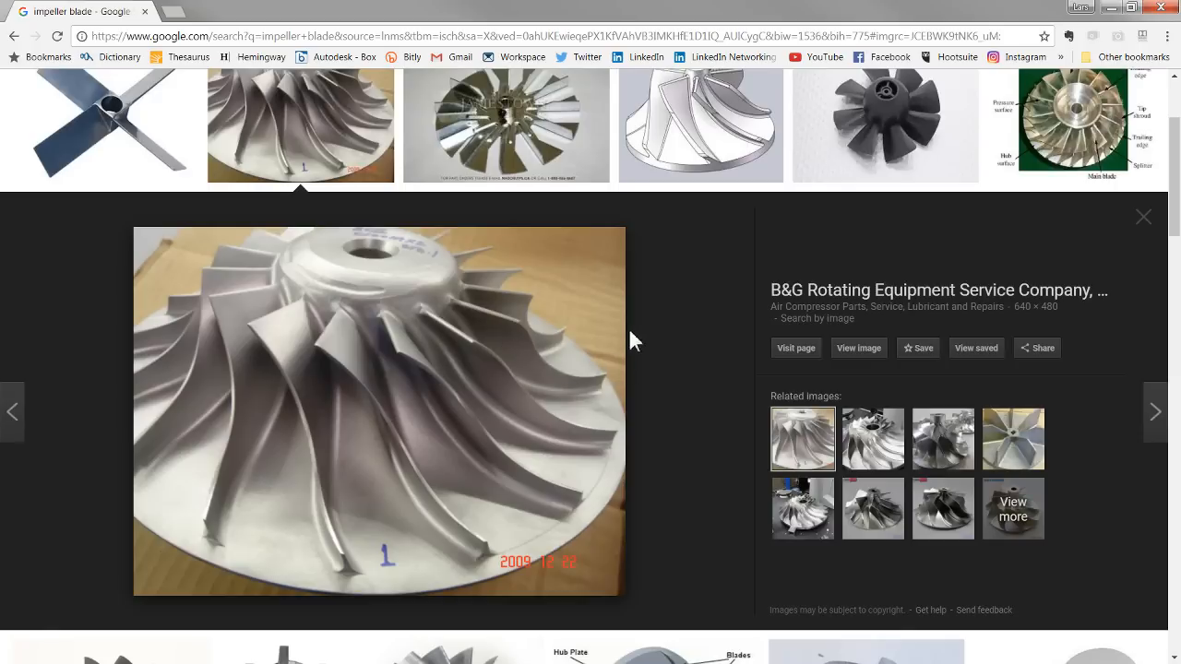
pyautogui.hotkey('alt', 'Tab')
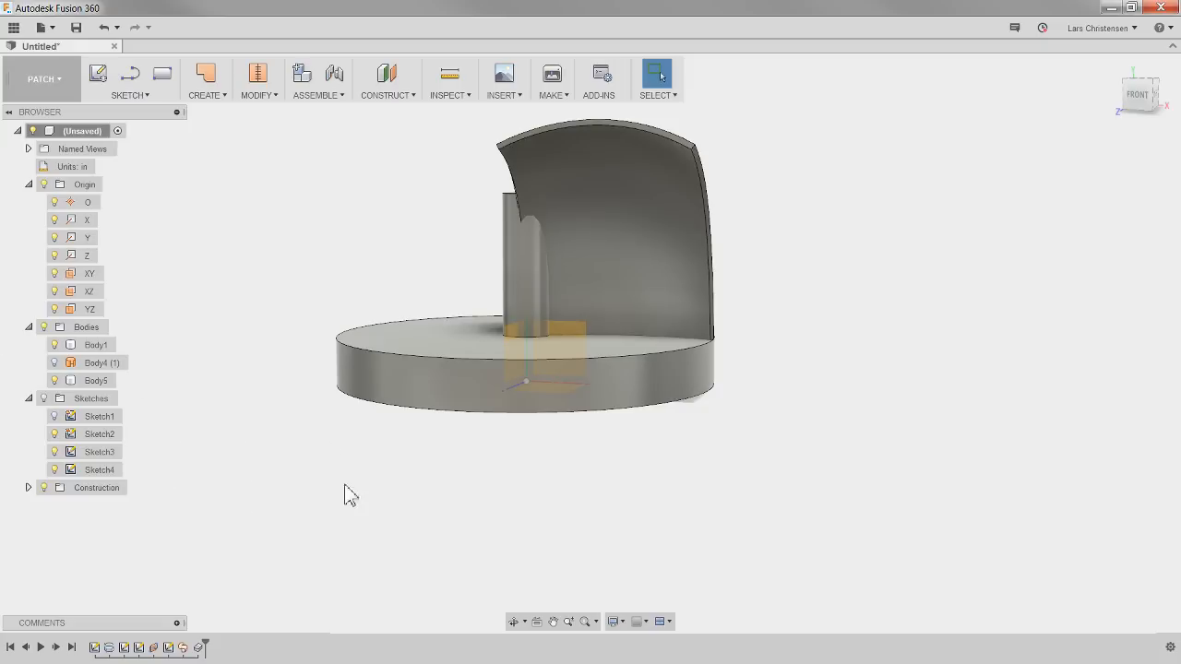
# Create a new sketch on the XY plane through the disc's center.
pyautogui.click(565, 334)
pyautogui.rightClick(575, 334)
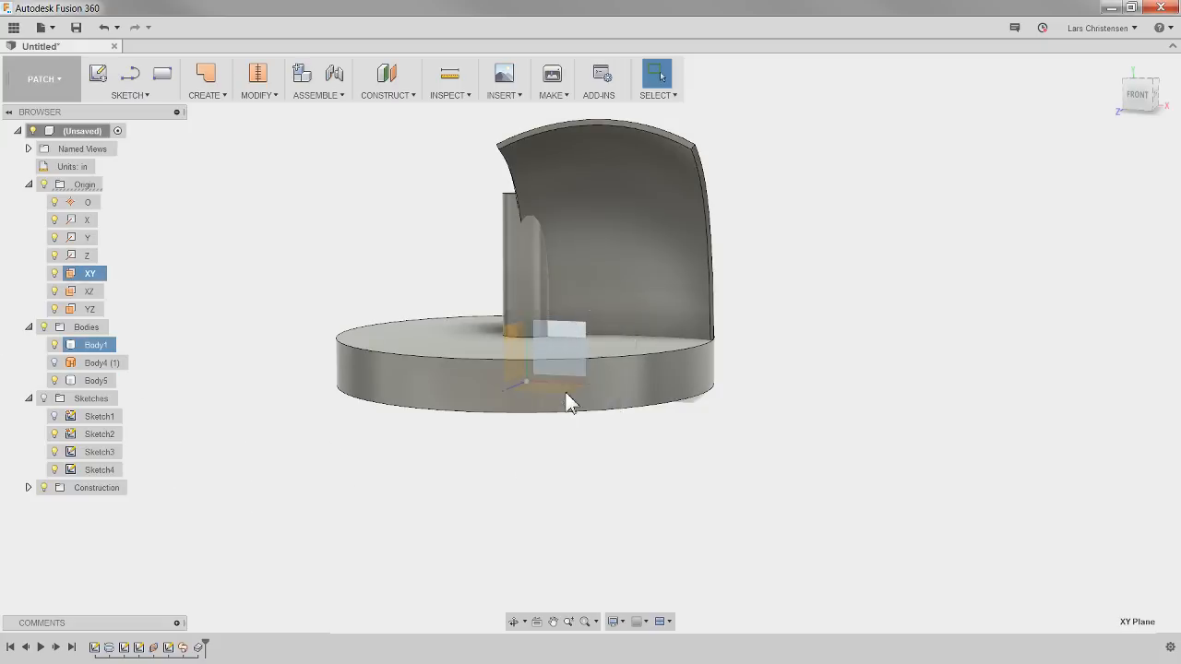
pyautogui.click(563, 393)
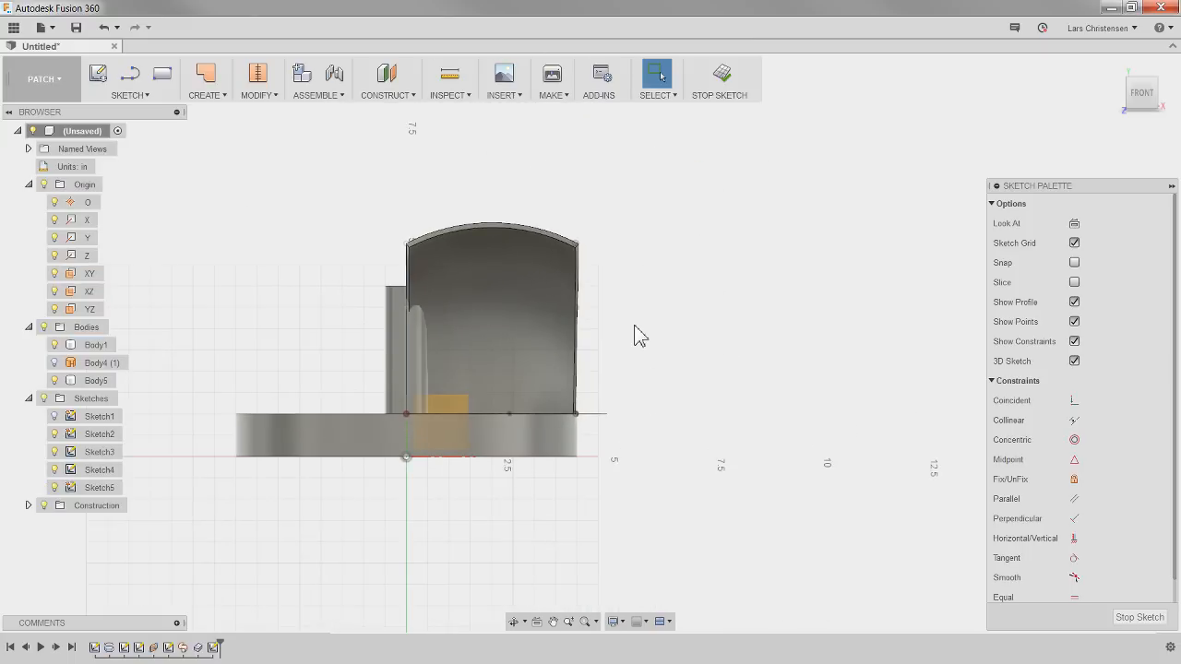
pyautogui.click(457, 410)
# Draw a line from the origin about 4.8 in past the disc's edge, a vertical line up, and a tangent arc curving inward over the blade.
pyautogui.press('l')
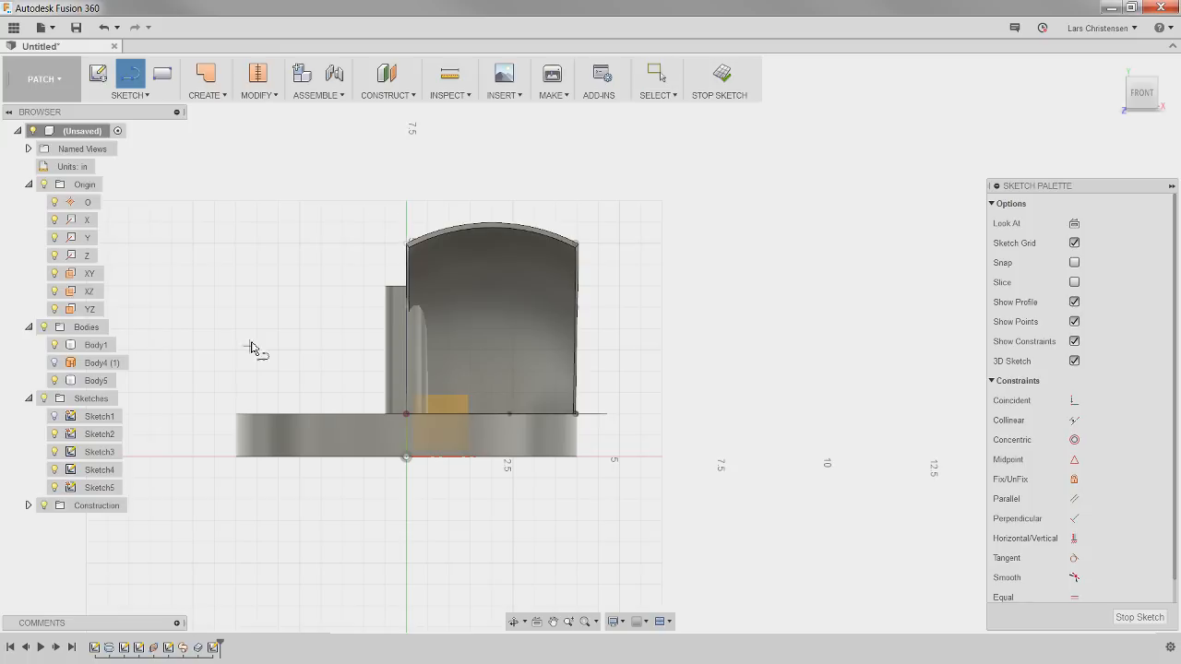
pyautogui.click(406, 458)
pyautogui.click(609, 459)
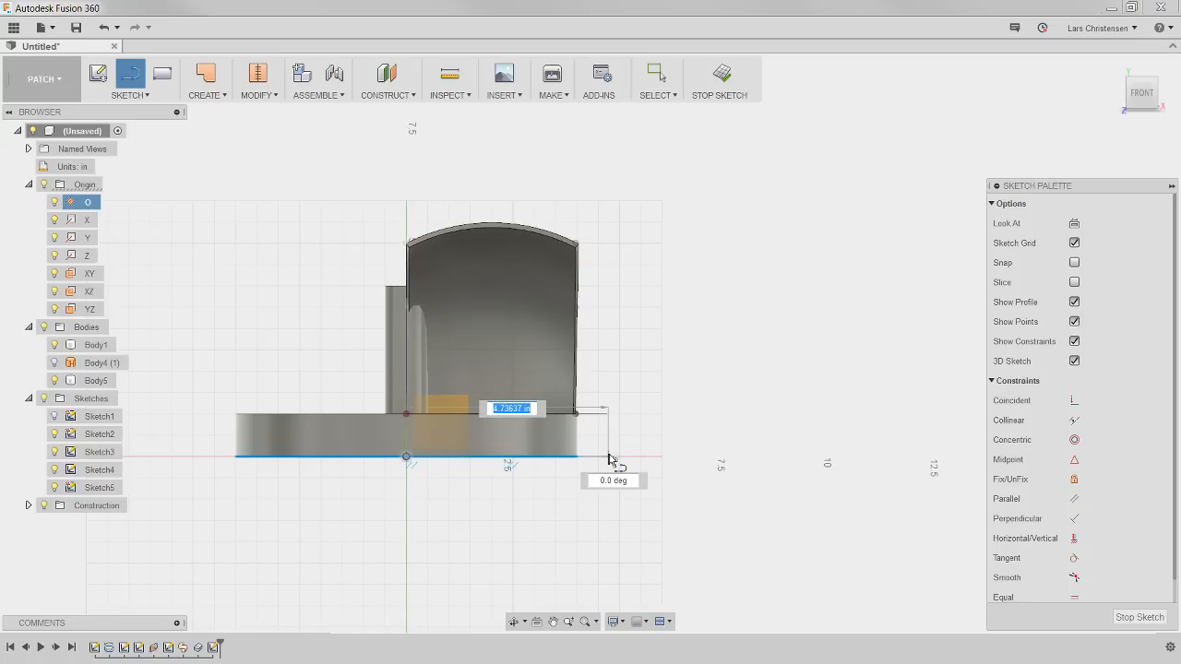
pyautogui.click(611, 361)
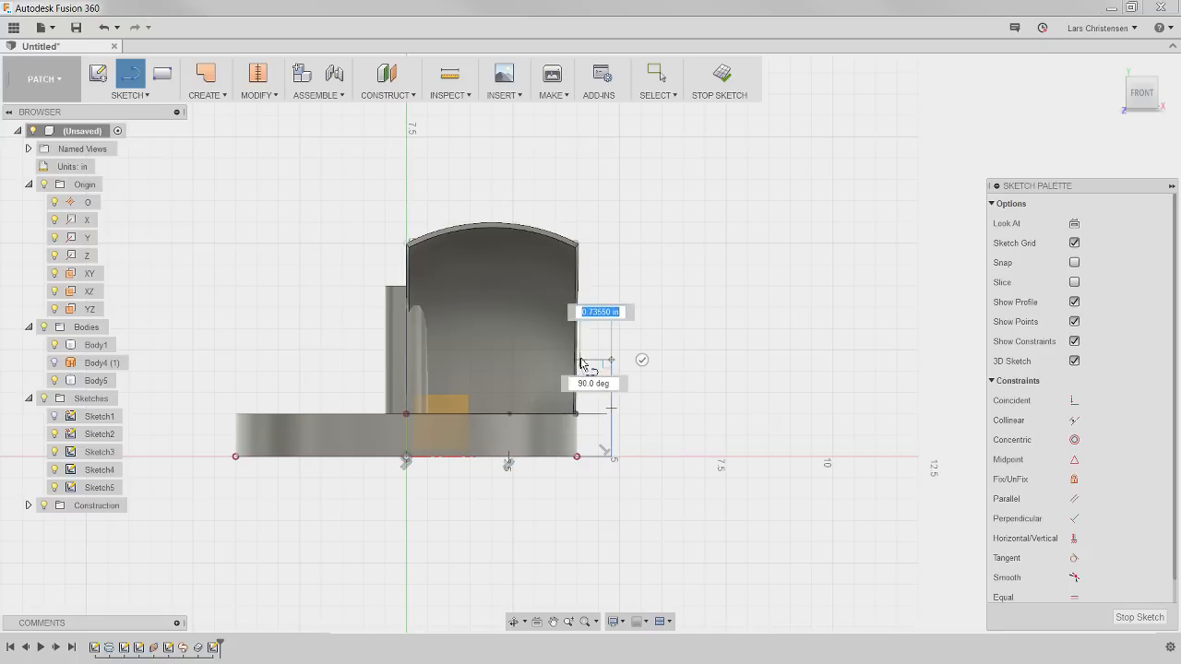
pyautogui.moveTo(611, 362)
pyautogui.mouseDown()
pyautogui.moveTo(501, 330)
pyautogui.moveTo(622, 369)
pyautogui.moveTo(513, 351)
pyautogui.moveTo(351, 181)
pyautogui.moveTo(609, 174)
pyautogui.moveTo(580, 183)
pyautogui.mouseUp()
pyautogui.press('Escape')
pyautogui.moveTo(495, 177); pyautogui.dragTo(554, 197)
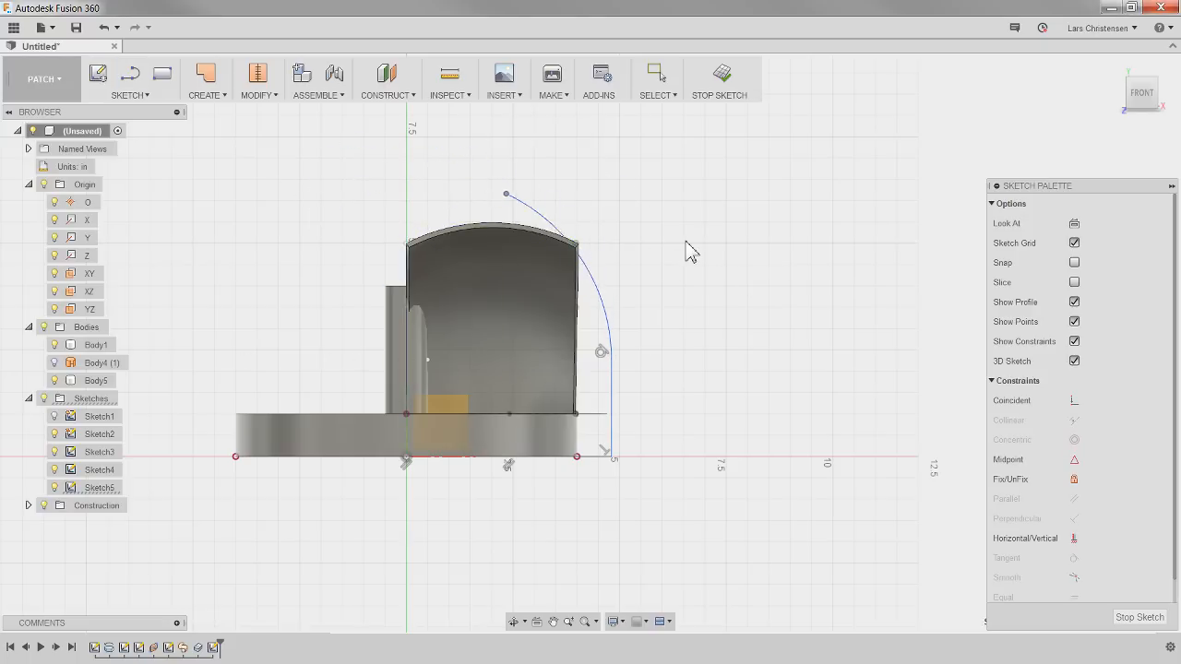
# Replace the tangent arc with a three-point arc curving concavely across the blade from the vertical line's upper end toward the hub.
pyautogui.click(603, 293)
pyautogui.press('Delete')
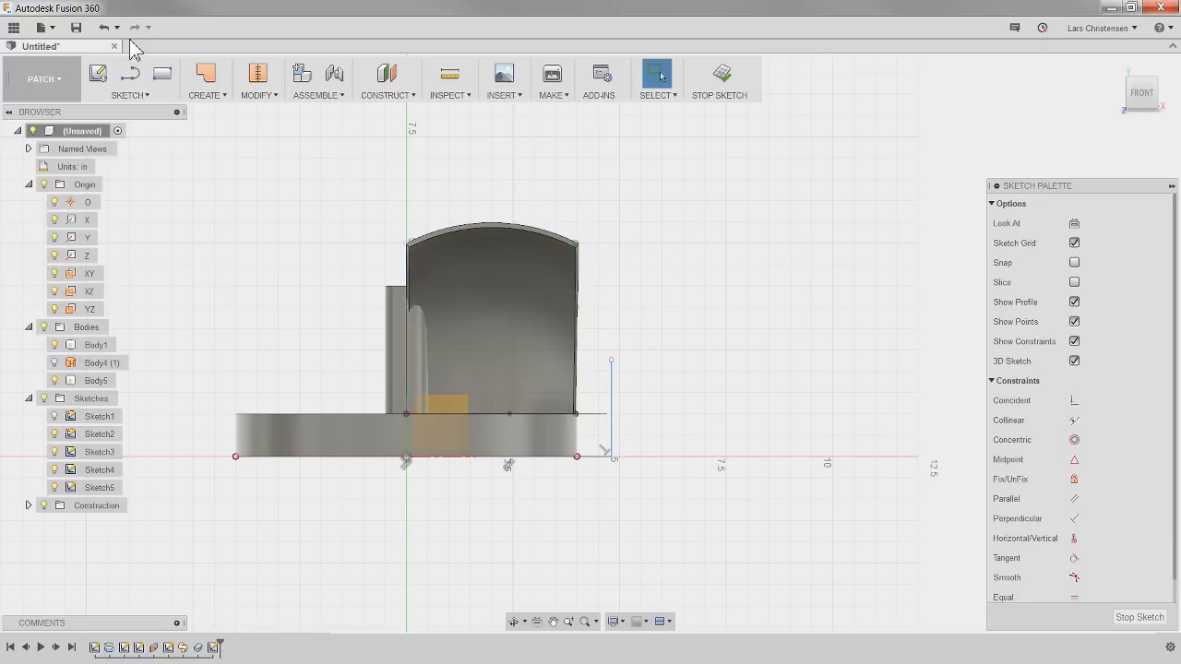
pyautogui.click(129, 95)
pyautogui.moveTo(196, 174)
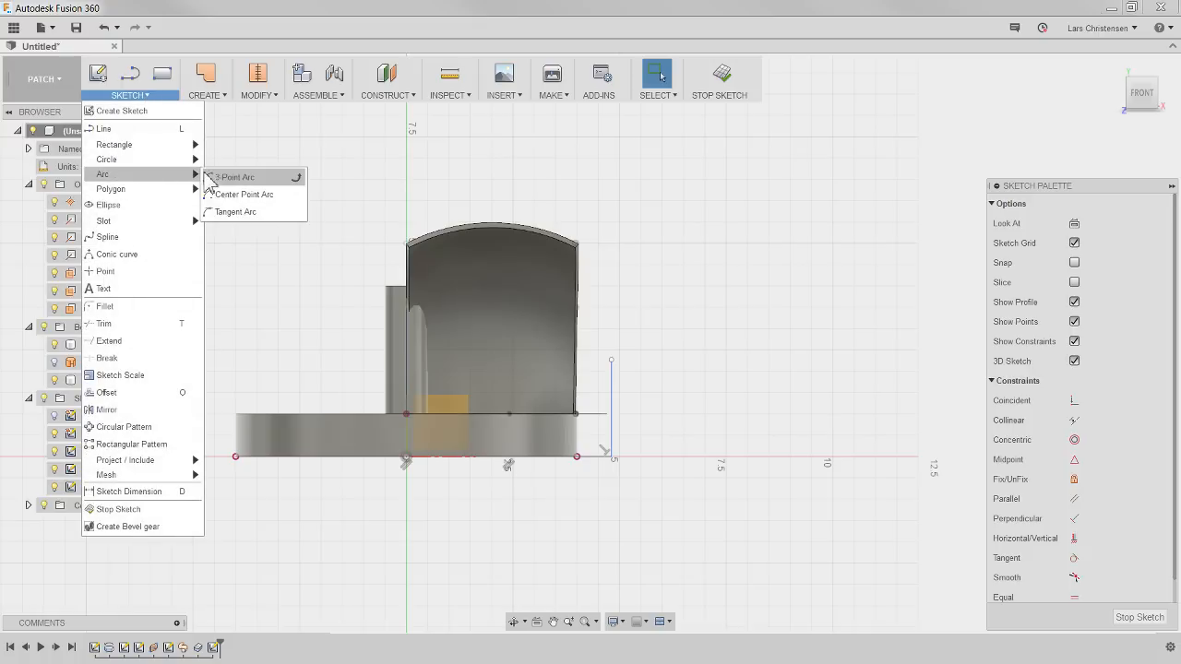
pyautogui.click(238, 193)
pyautogui.click(611, 361)
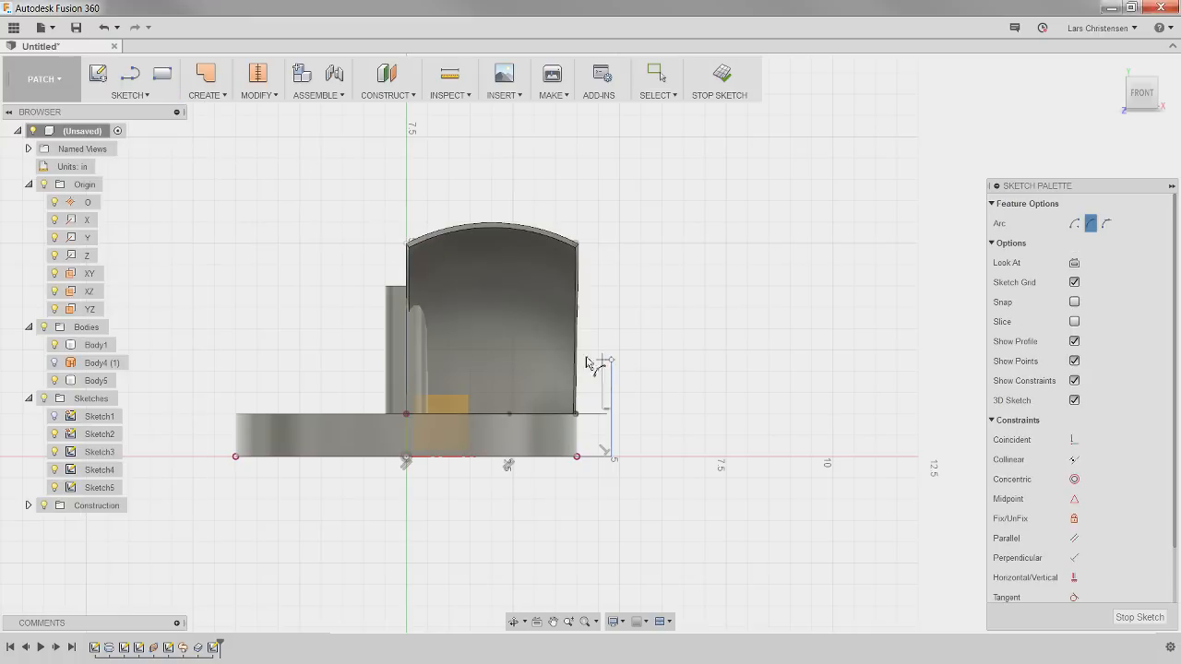
pyautogui.click(485, 325)
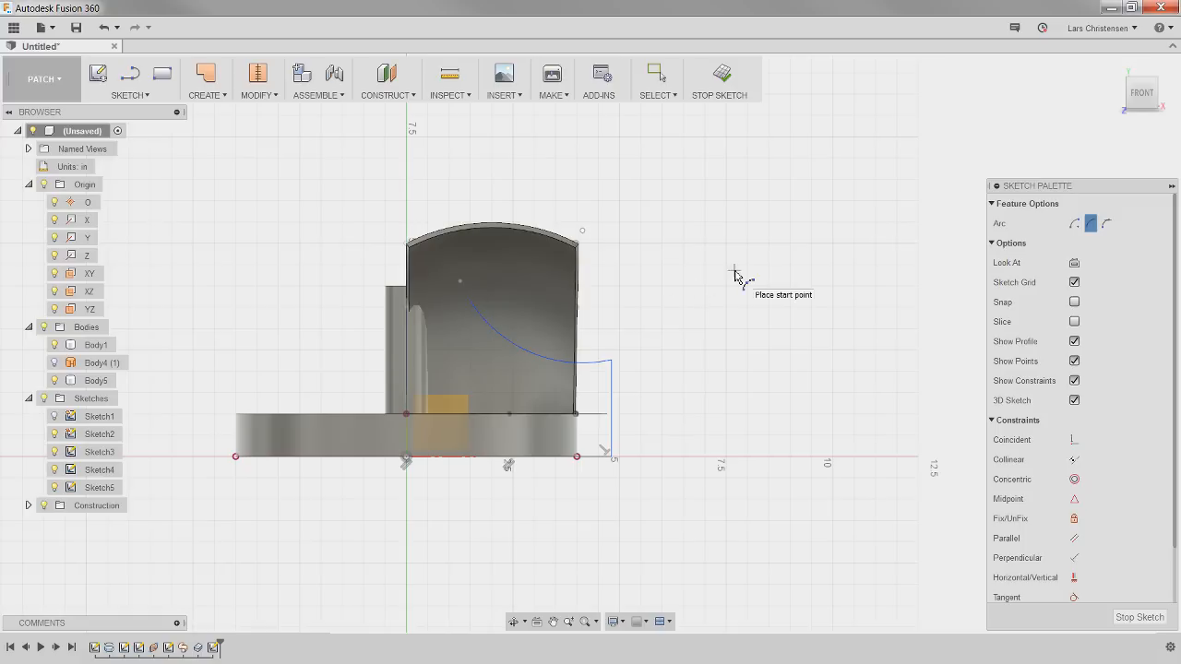
pyautogui.press('Escape')
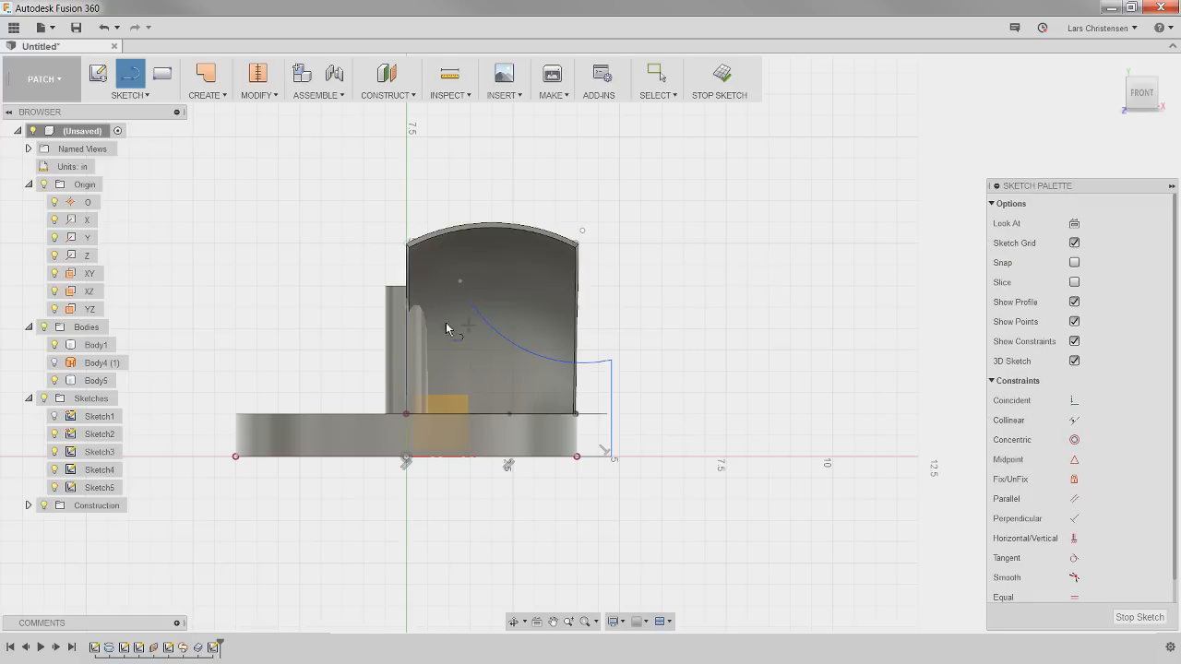
# Close the profile with a horizontal line about 1.26 in to the vertical axis and an outline around the blade to the origin, with its upper line horizontal.
pyautogui.click(460, 282)
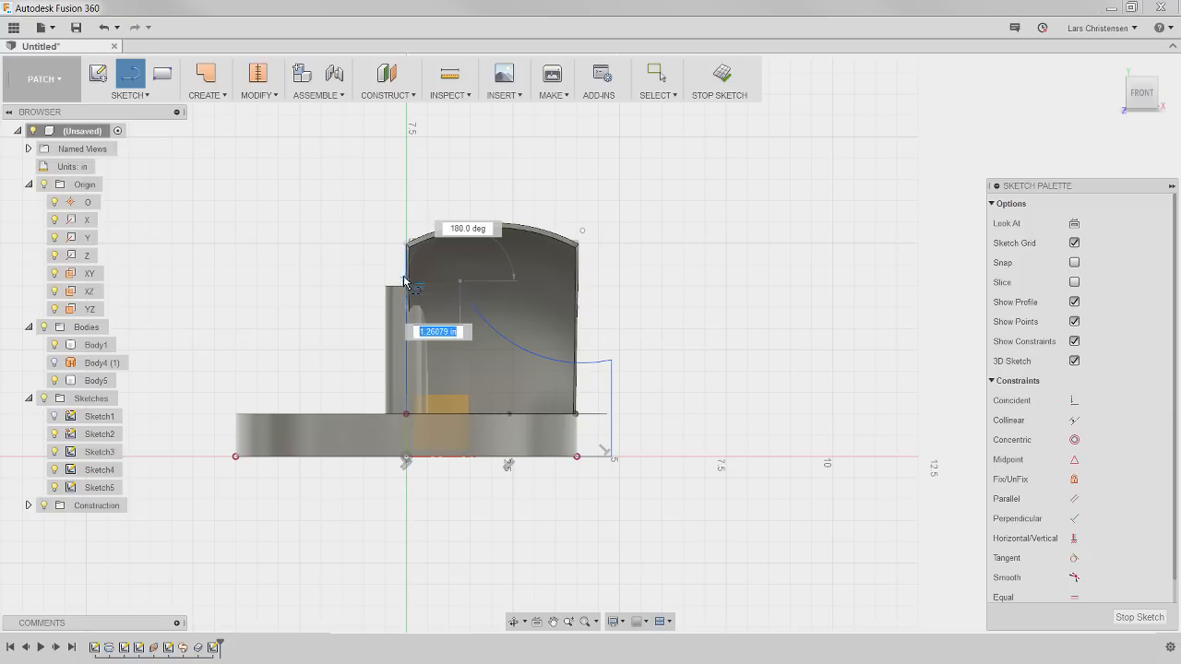
pyautogui.press('Escape')
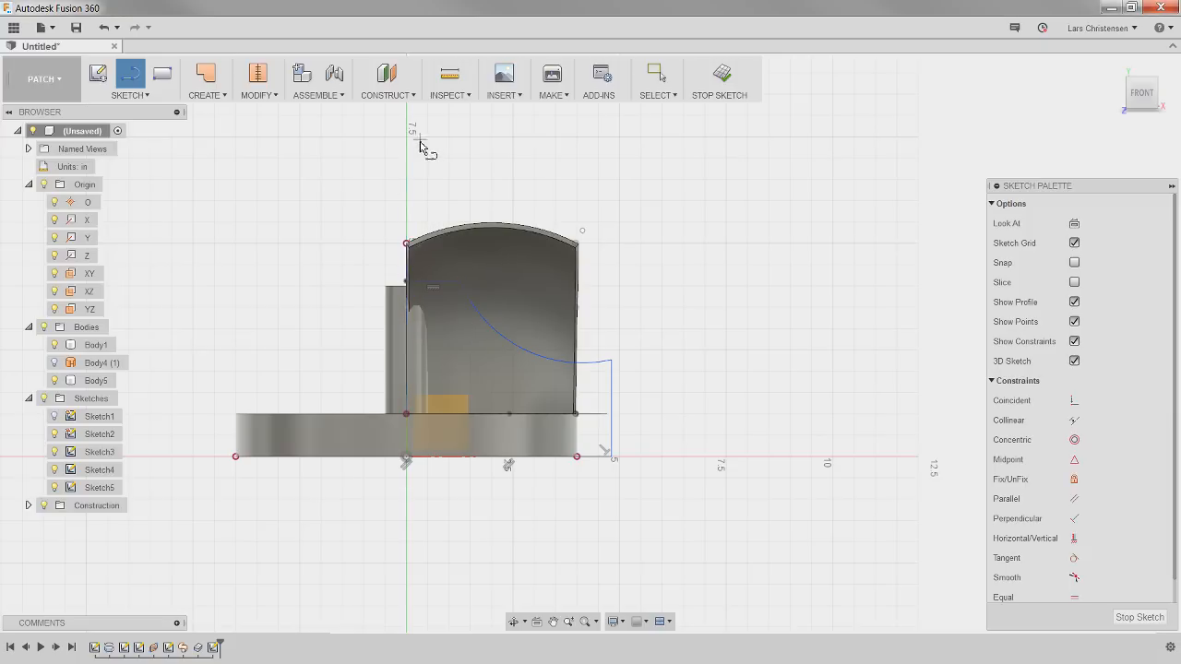
pyautogui.click(405, 280)
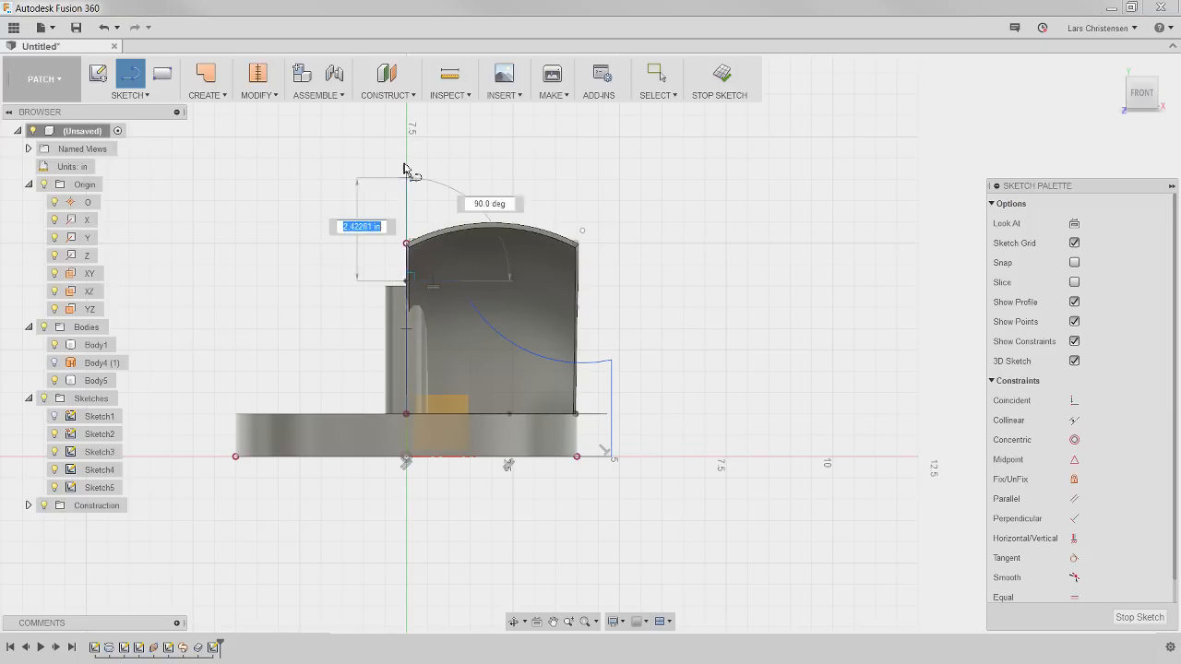
pyautogui.click(406, 144)
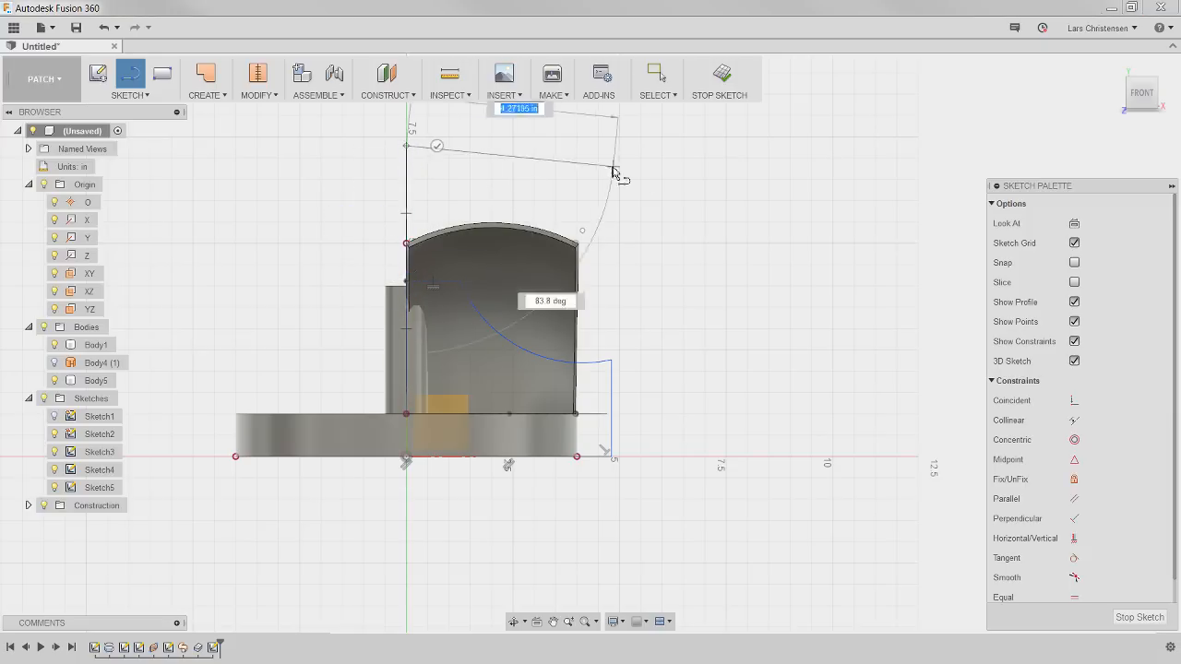
pyautogui.click(675, 151)
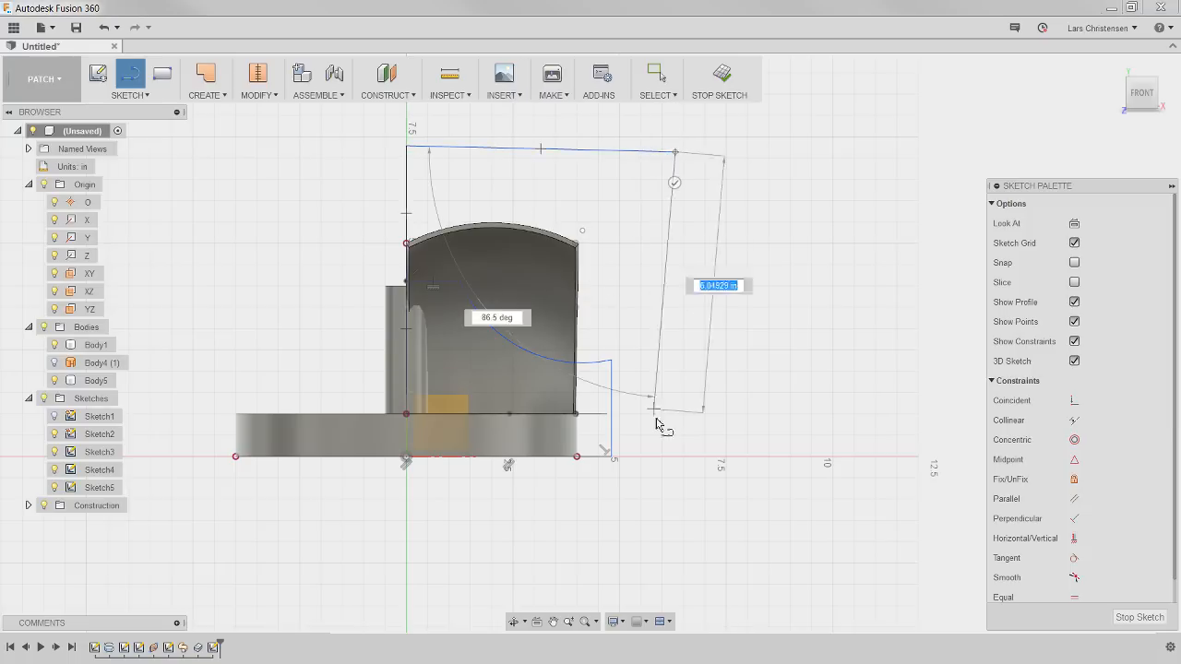
pyautogui.click(679, 521)
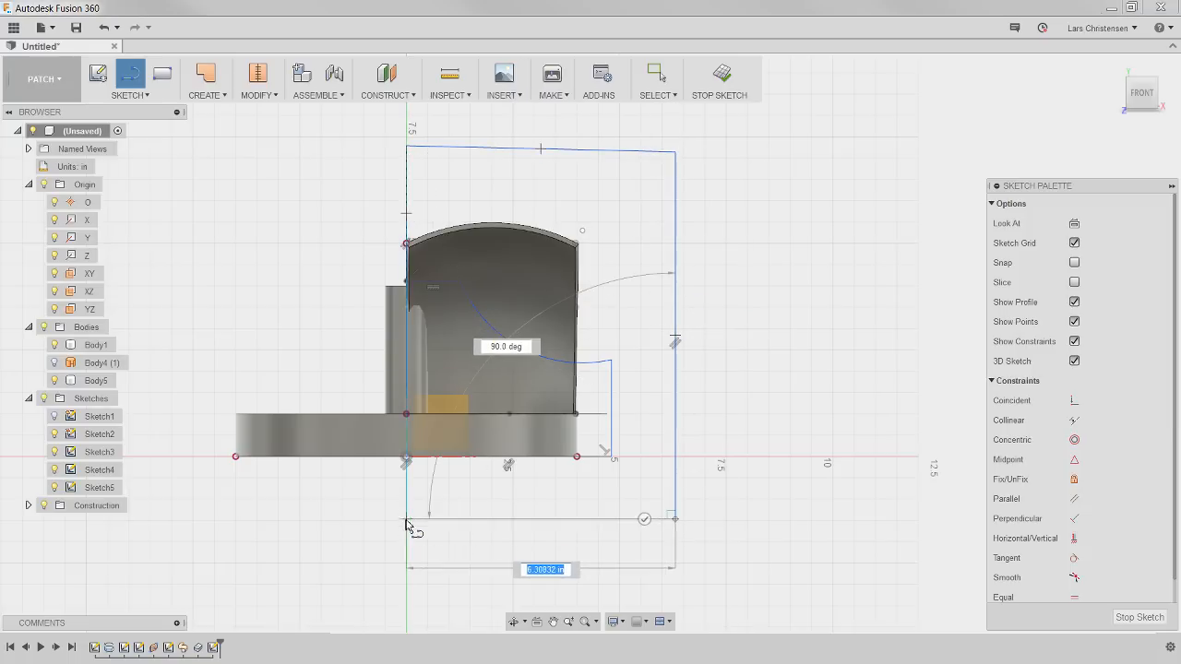
pyautogui.click(406, 520)
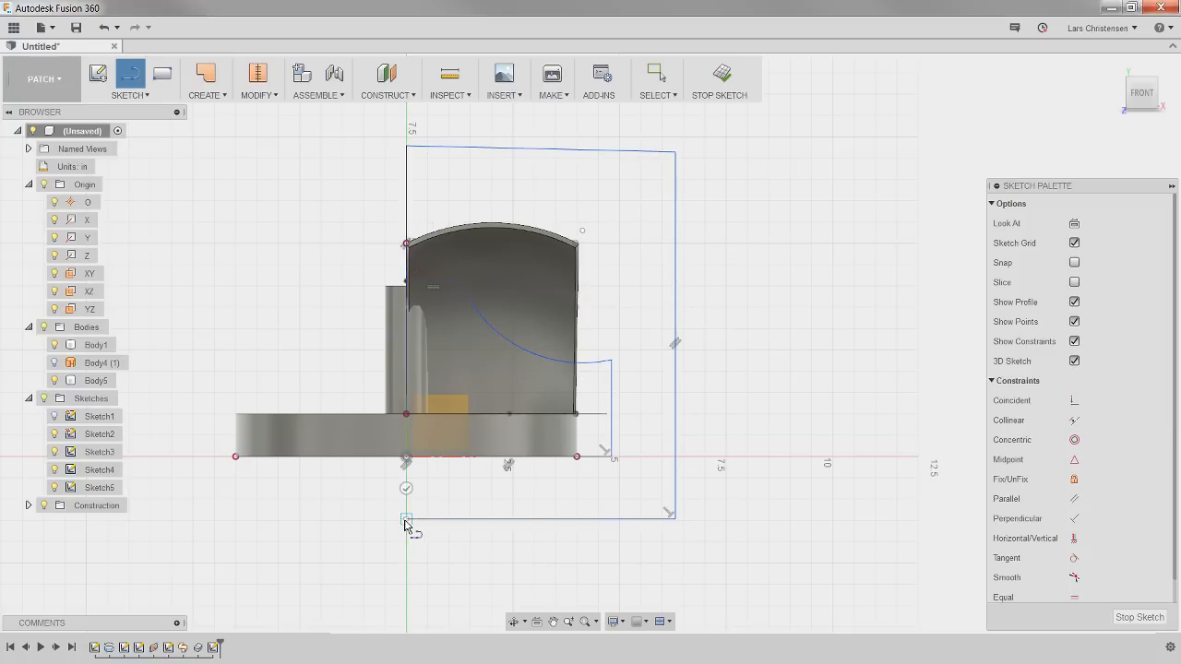
pyautogui.click(406, 457)
pyautogui.press('Escape')
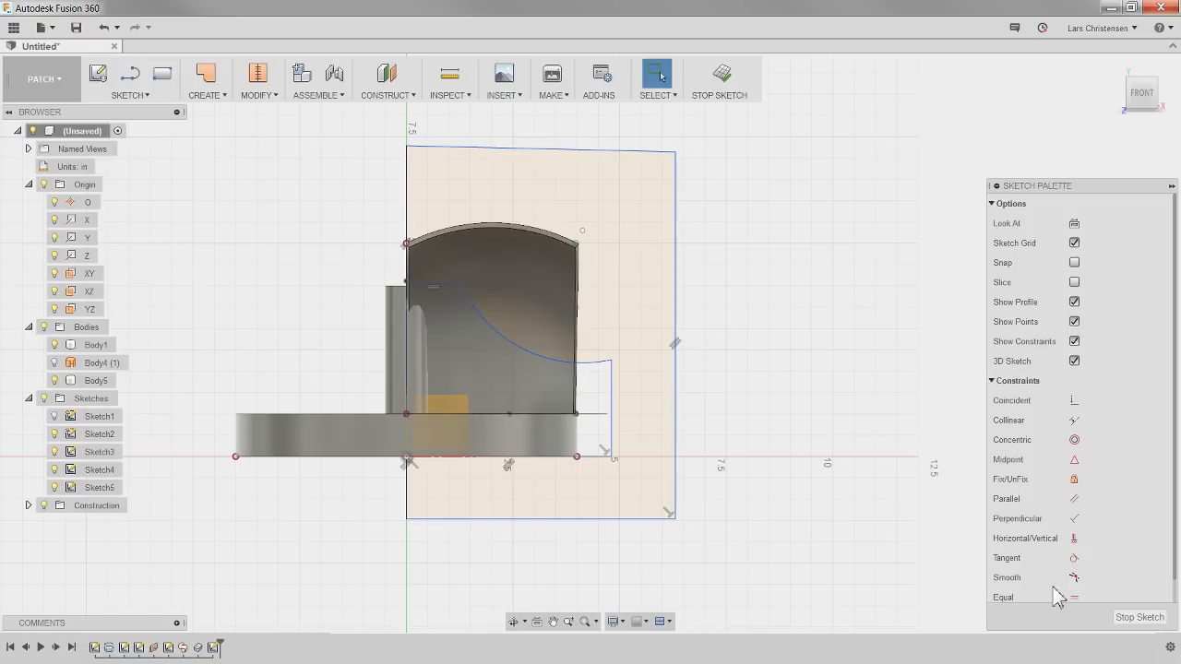
pyautogui.click(602, 151)
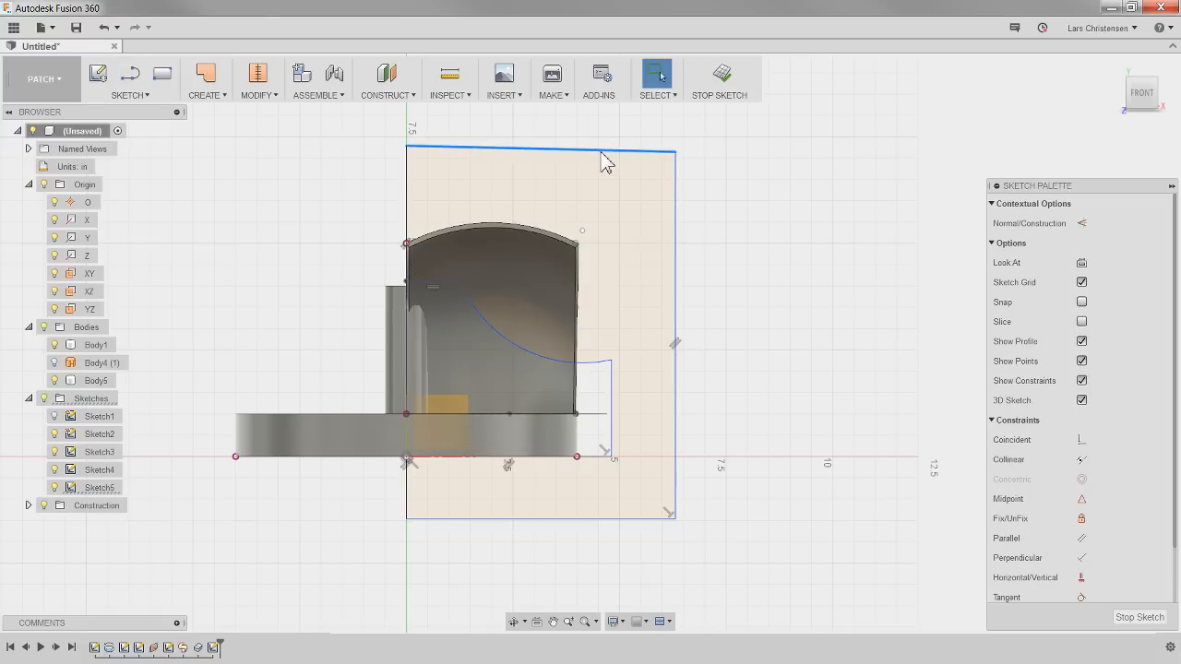
pyautogui.click(1079, 579)
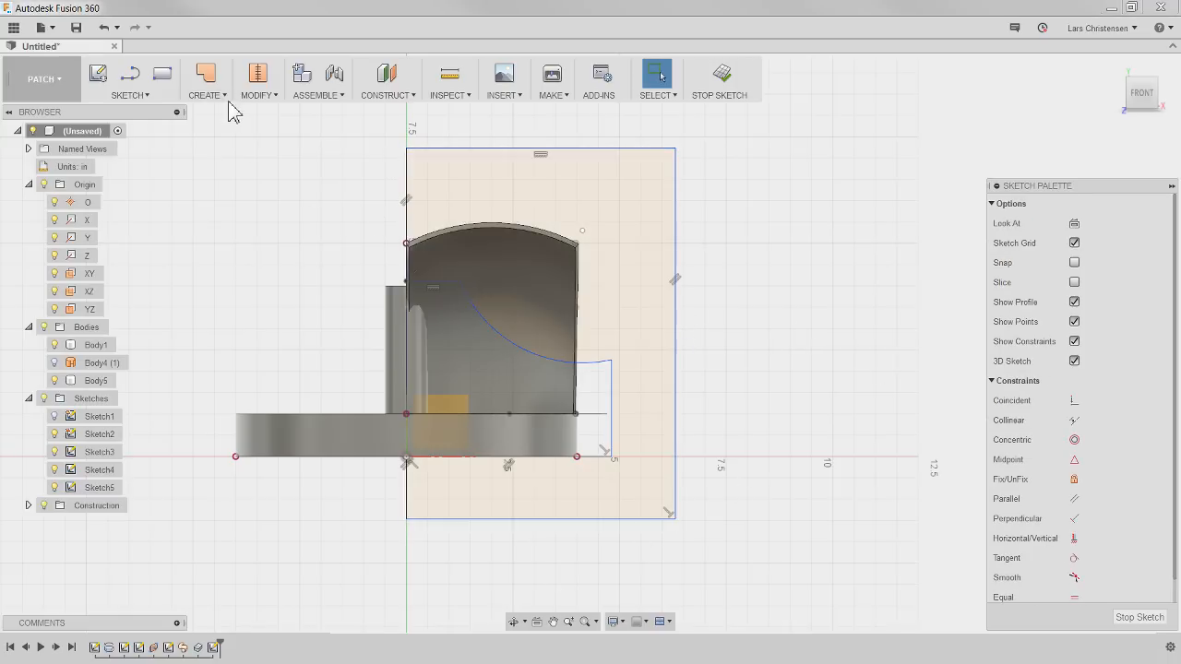
# Switch to the Model workspace, cut the bodies by revolving the outer profile 360° about the central vertical axis, and hide the sketches.
pyautogui.click(44, 79)
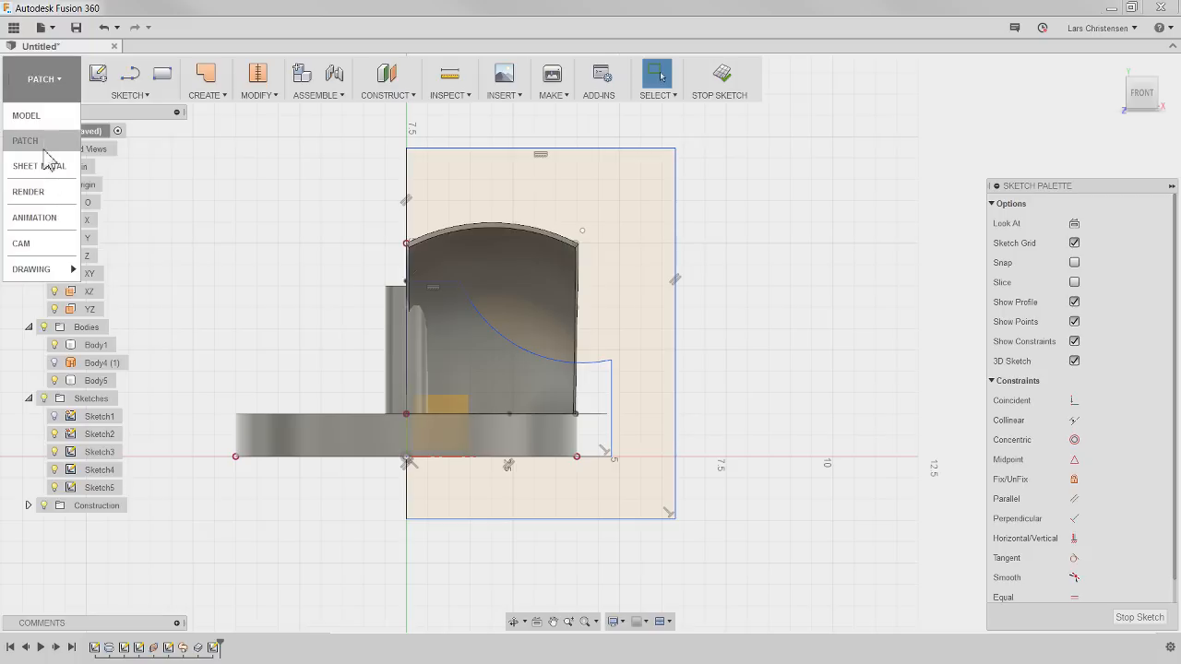
pyautogui.click(24, 115)
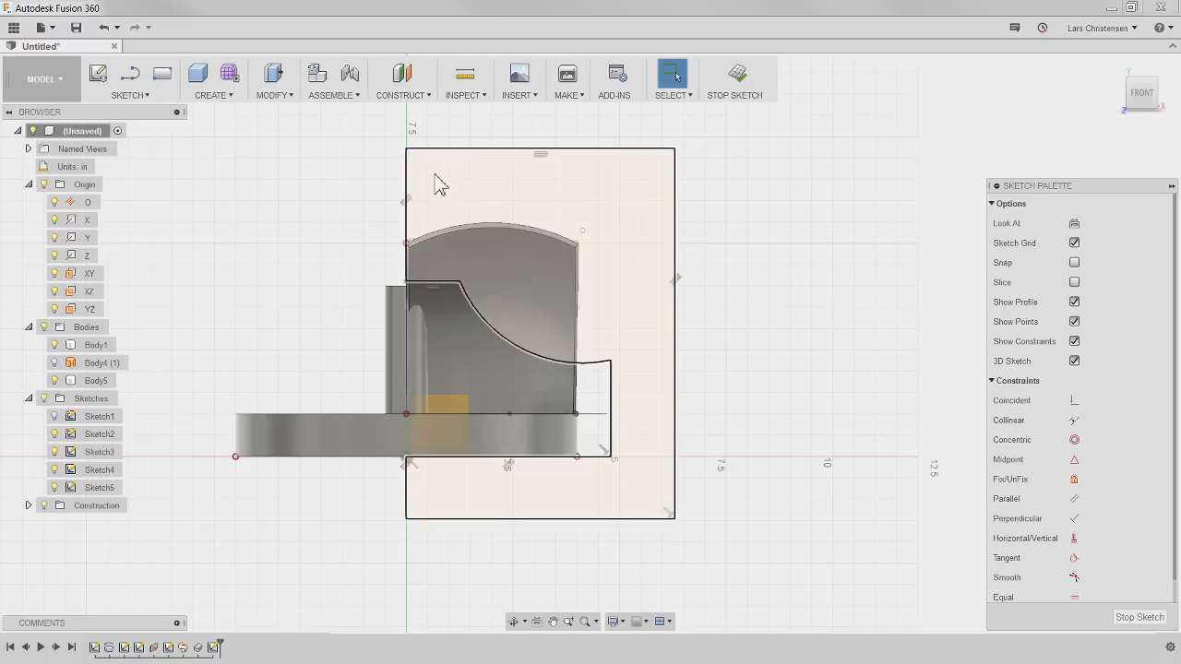
pyautogui.click(218, 100)
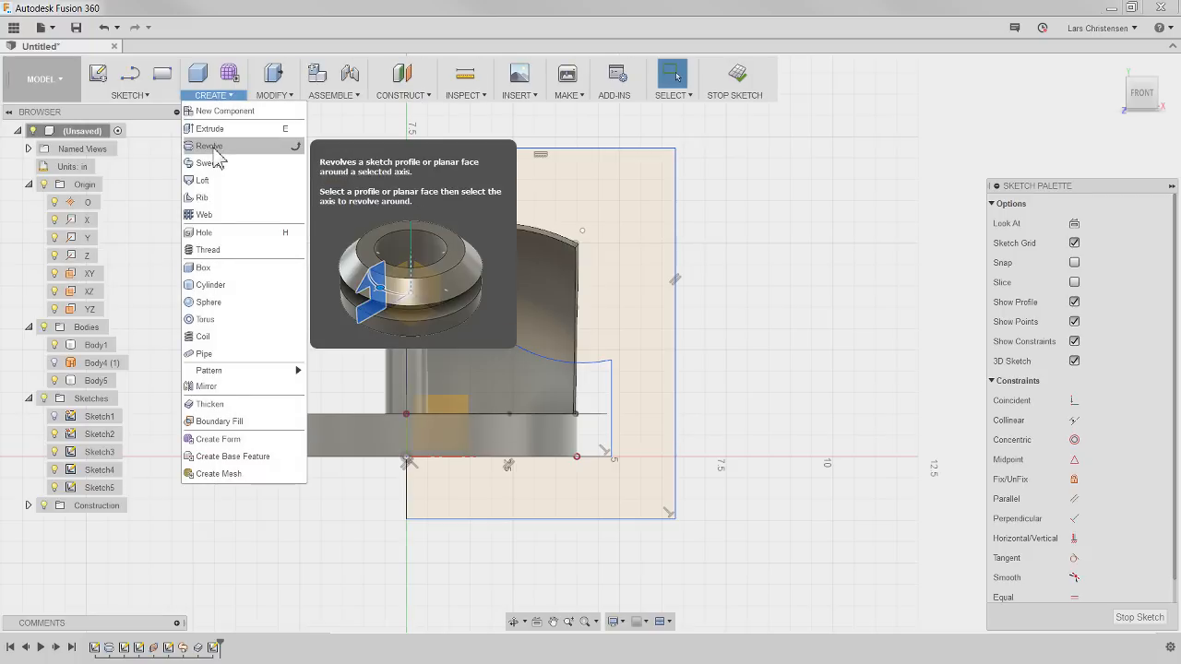
pyautogui.click(208, 145)
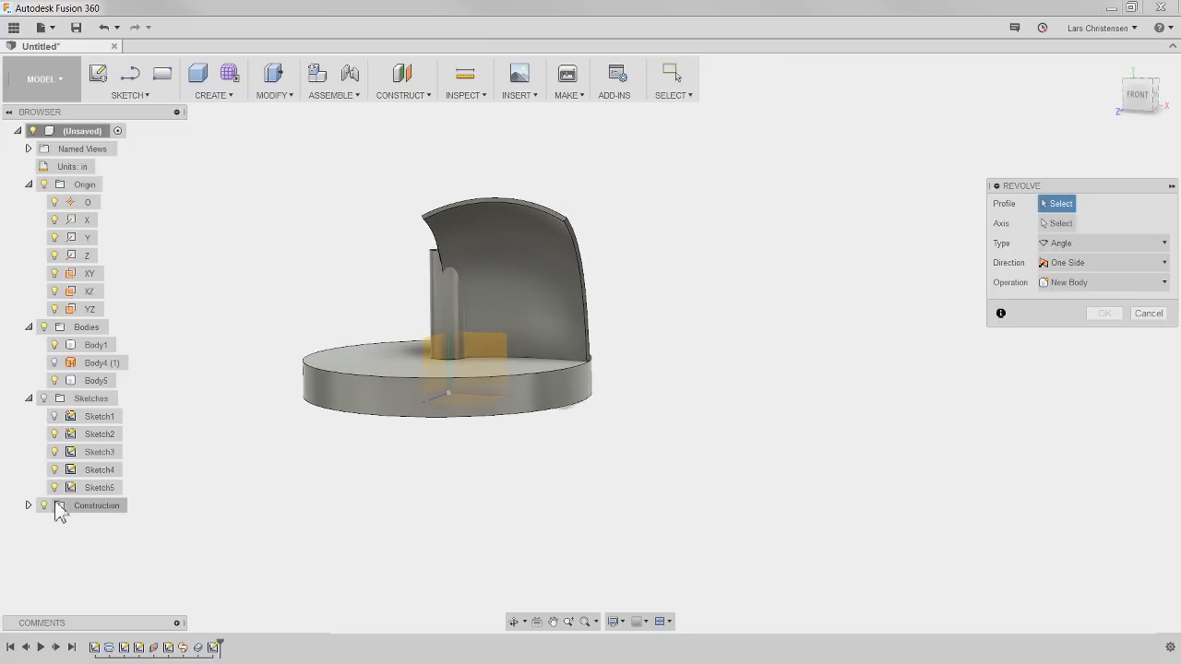
pyautogui.click(43, 398)
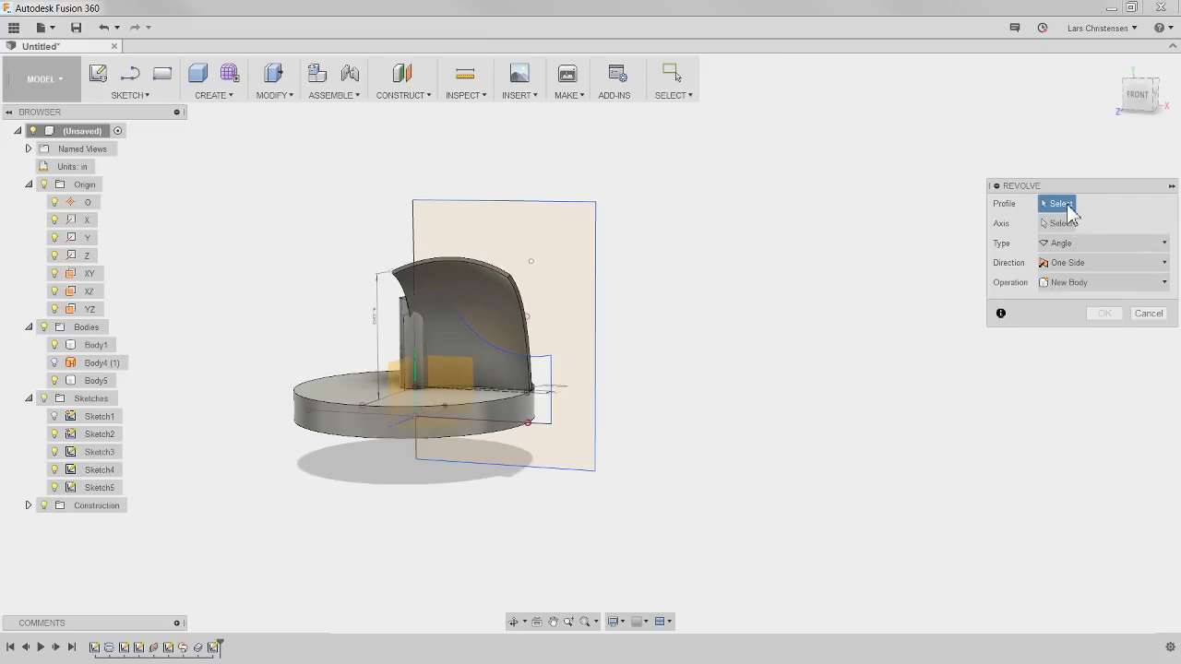
pyautogui.click(557, 285)
pyautogui.click(1058, 225)
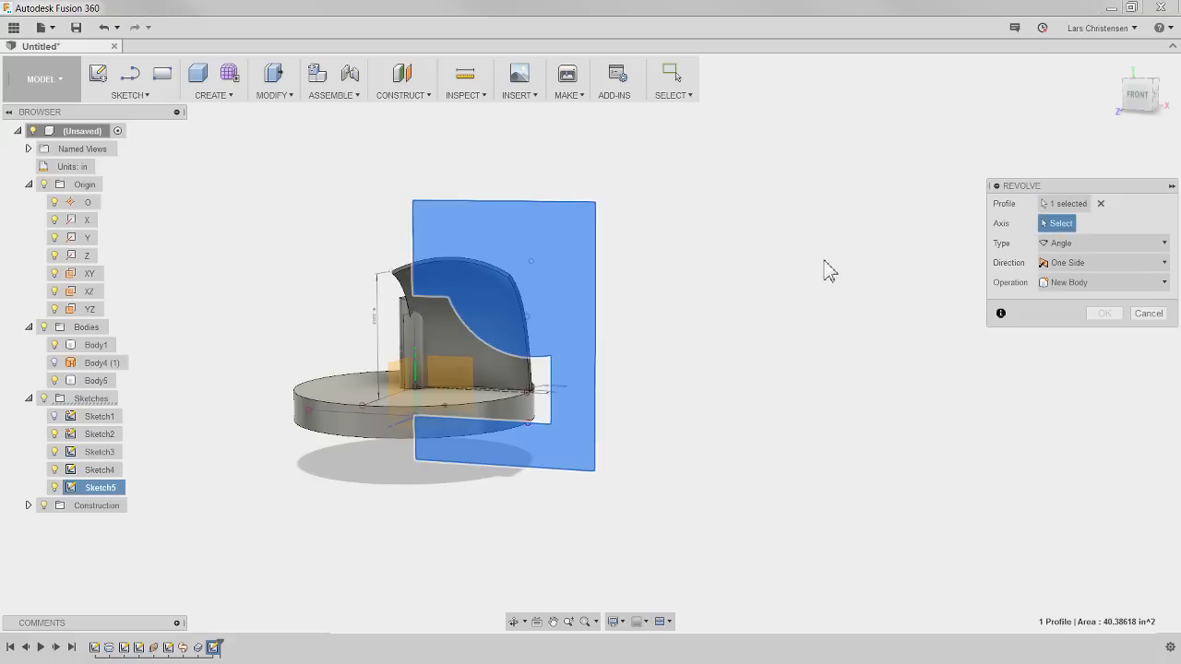
pyautogui.click(417, 376)
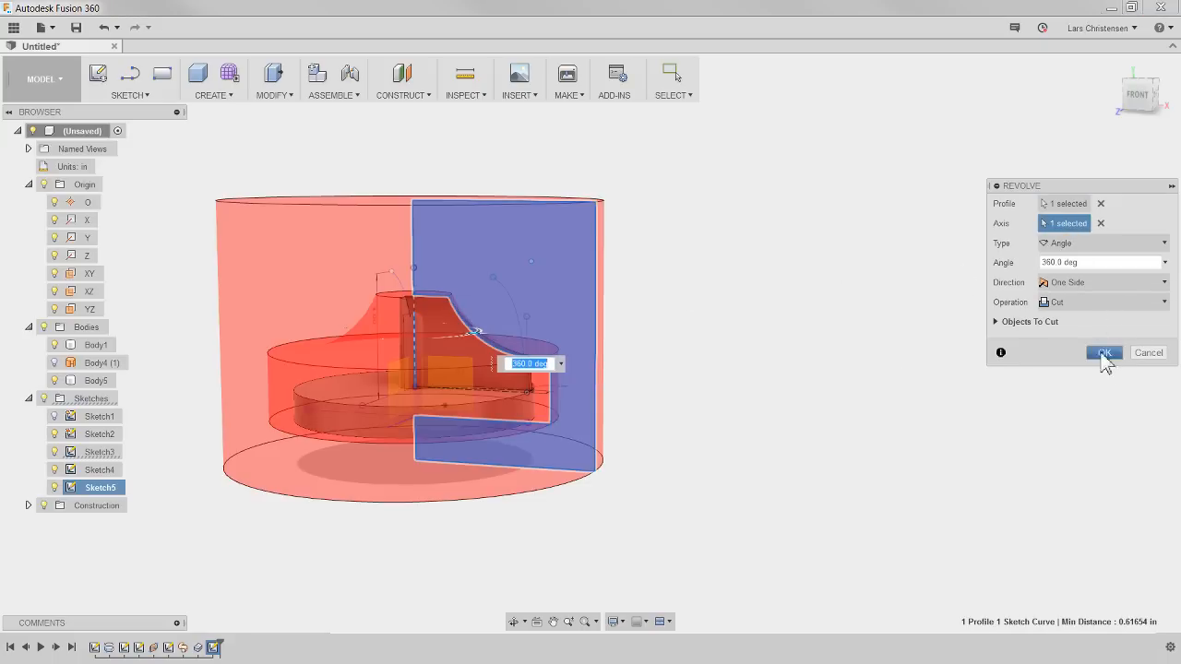
pyautogui.click(1109, 354)
pyautogui.moveTo(925, 395)
pyautogui.keyDown('shift'); pyautogui.mouseDown(button='middle')
pyautogui.moveTo(127, 418)
pyautogui.moveTo(266, 434)
pyautogui.moveTo(344, 460)
pyautogui.moveTo(391, 333)
pyautogui.moveTo(447, 464)
pyautogui.moveTo(366, 476)
pyautogui.moveTo(410, 380)
pyautogui.moveTo(459, 455)
pyautogui.moveTo(498, 416)
pyautogui.moveTo(609, 508)
pyautogui.moveTo(609, 524)
pyautogui.moveTo(674, 527)
pyautogui.moveTo(667, 519)
pyautogui.mouseUp(button='middle'); pyautogui.keyUp('shift')
pyautogui.click(43, 400)
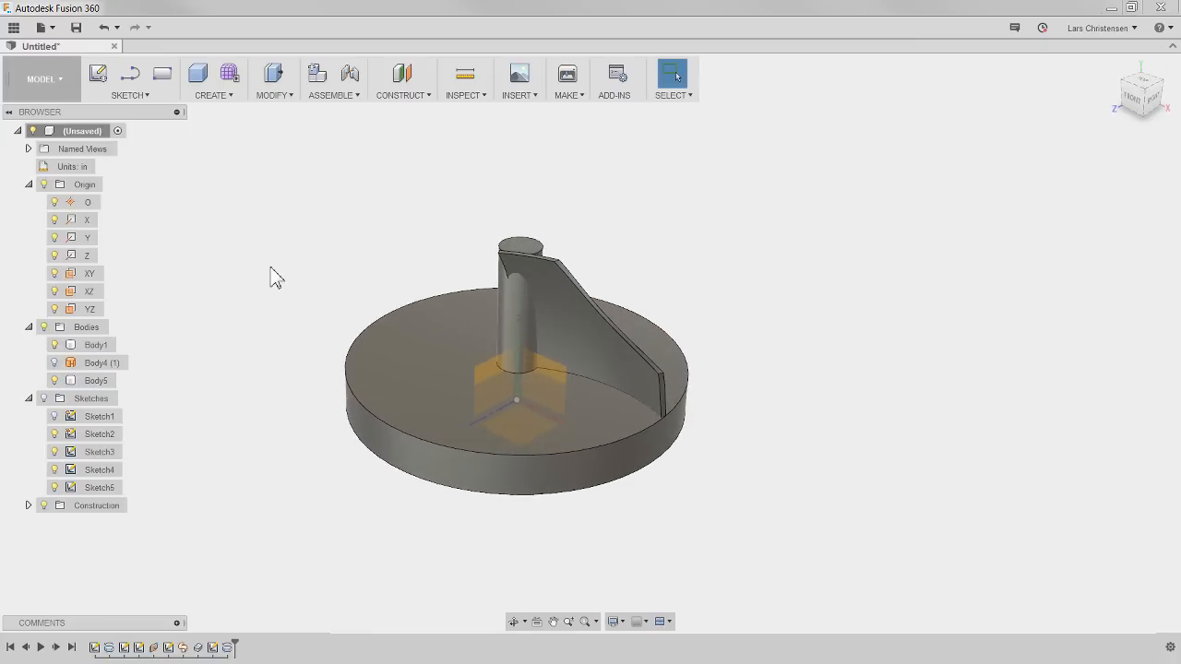
# Create a full circular pattern of the trimmed blade body around the Y axis with a quantity of 6.
pyautogui.click(214, 95)
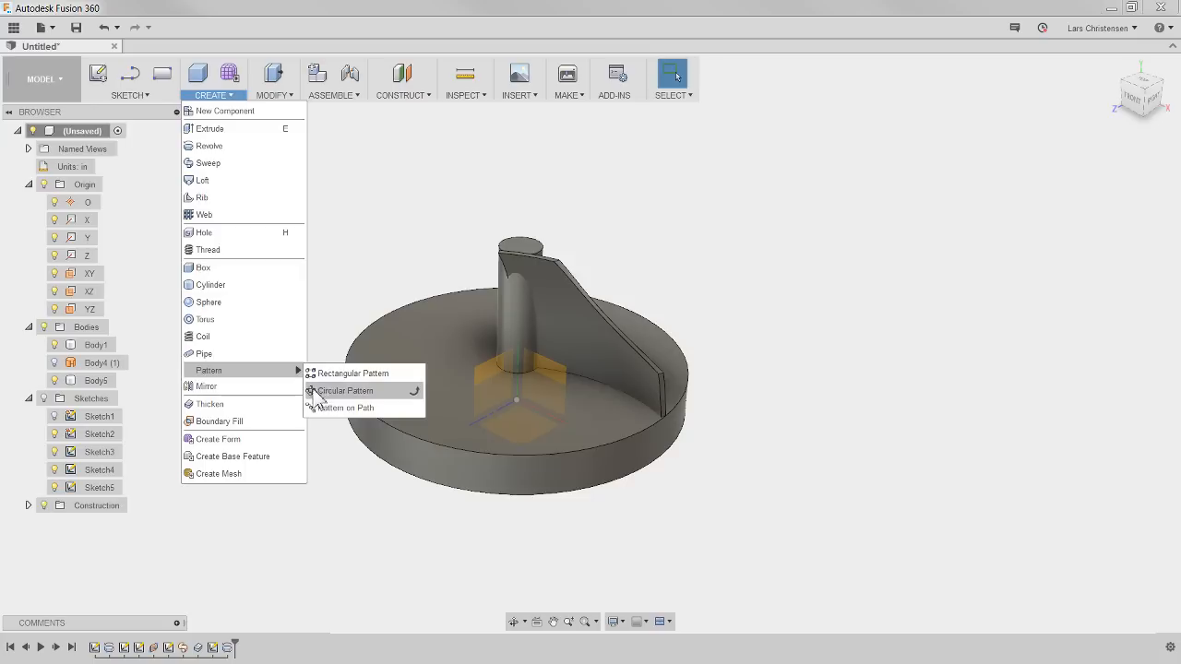
pyautogui.click(318, 392)
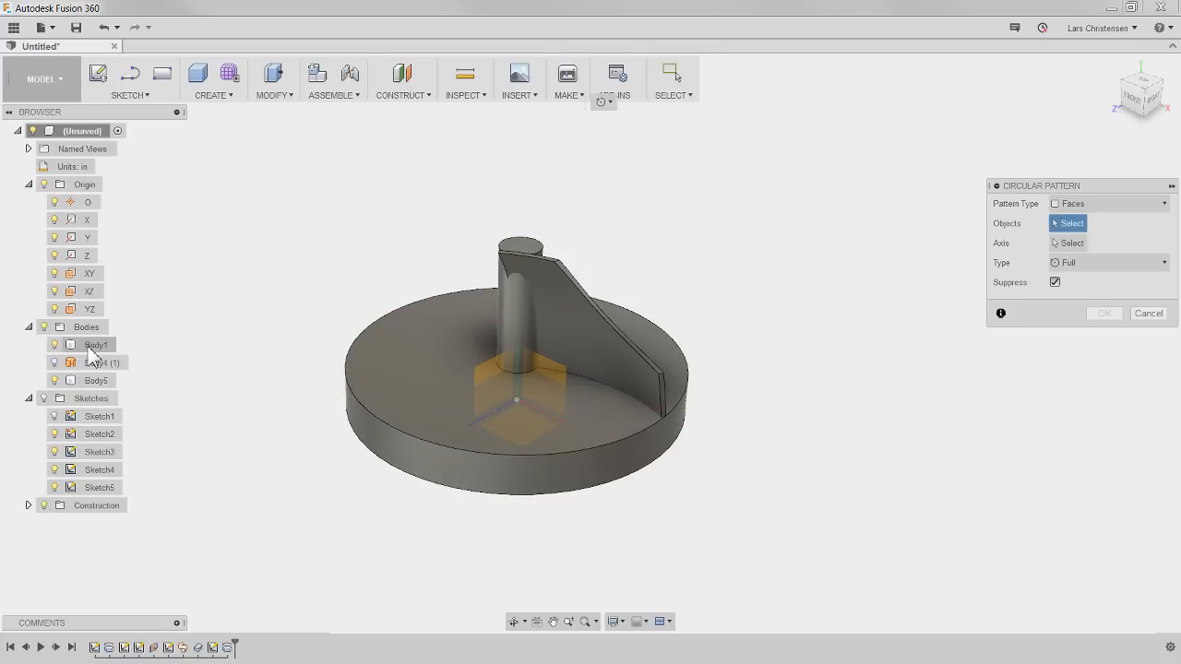
pyautogui.click(1095, 201)
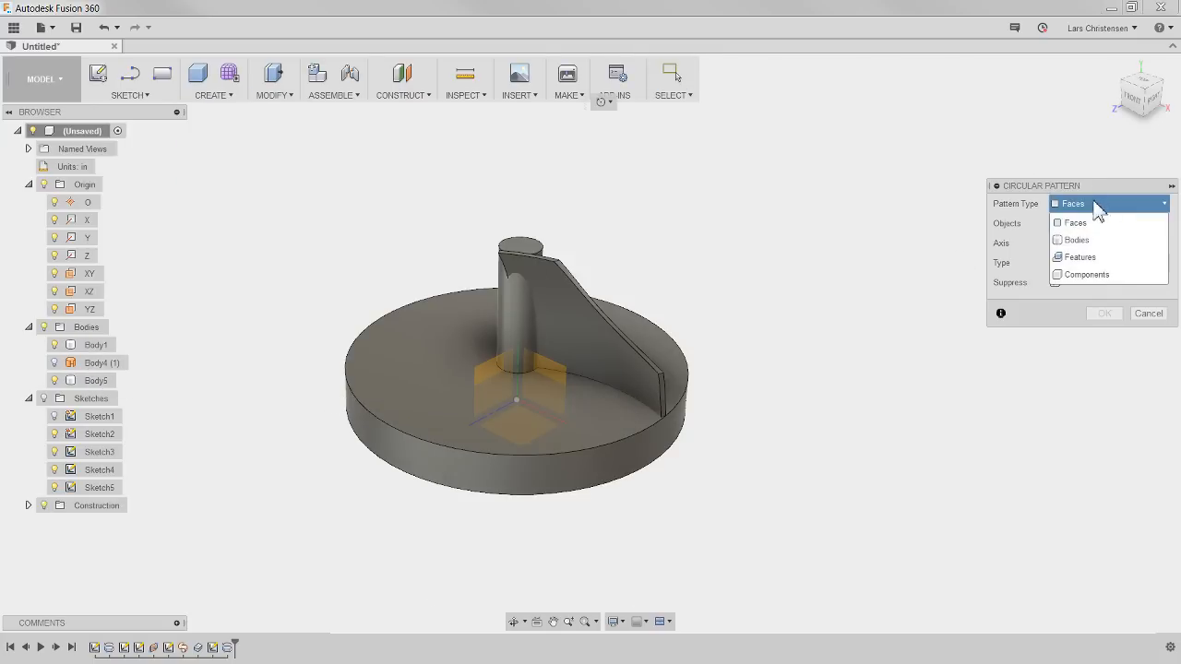
pyautogui.click(1088, 241)
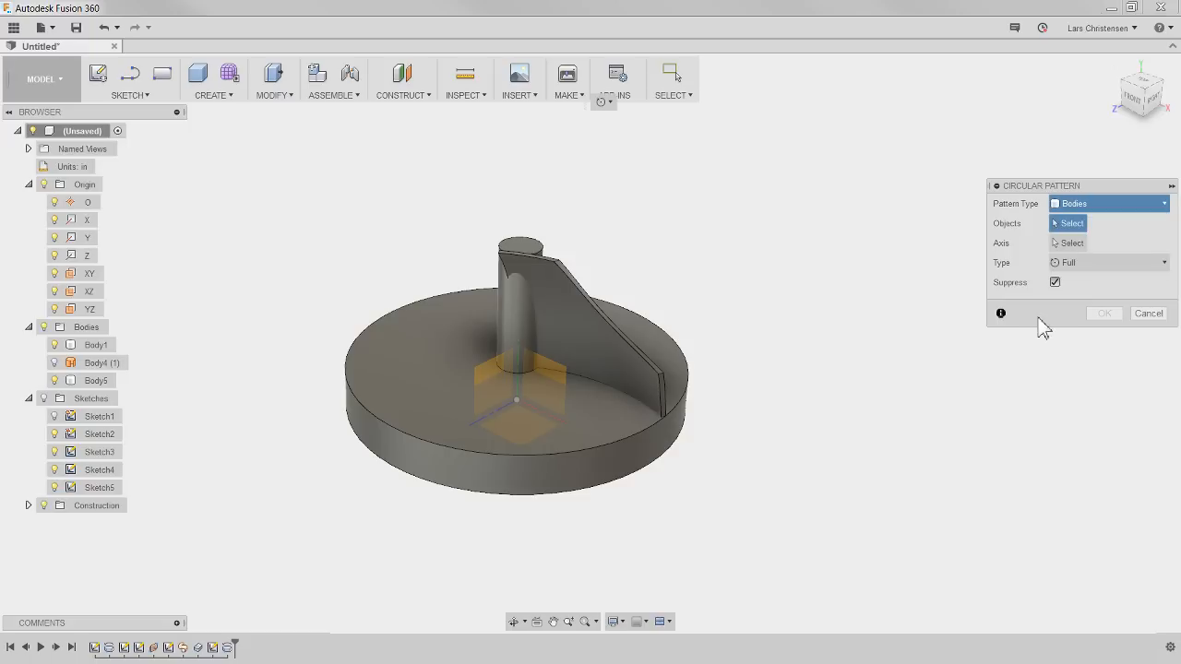
pyautogui.click(671, 355)
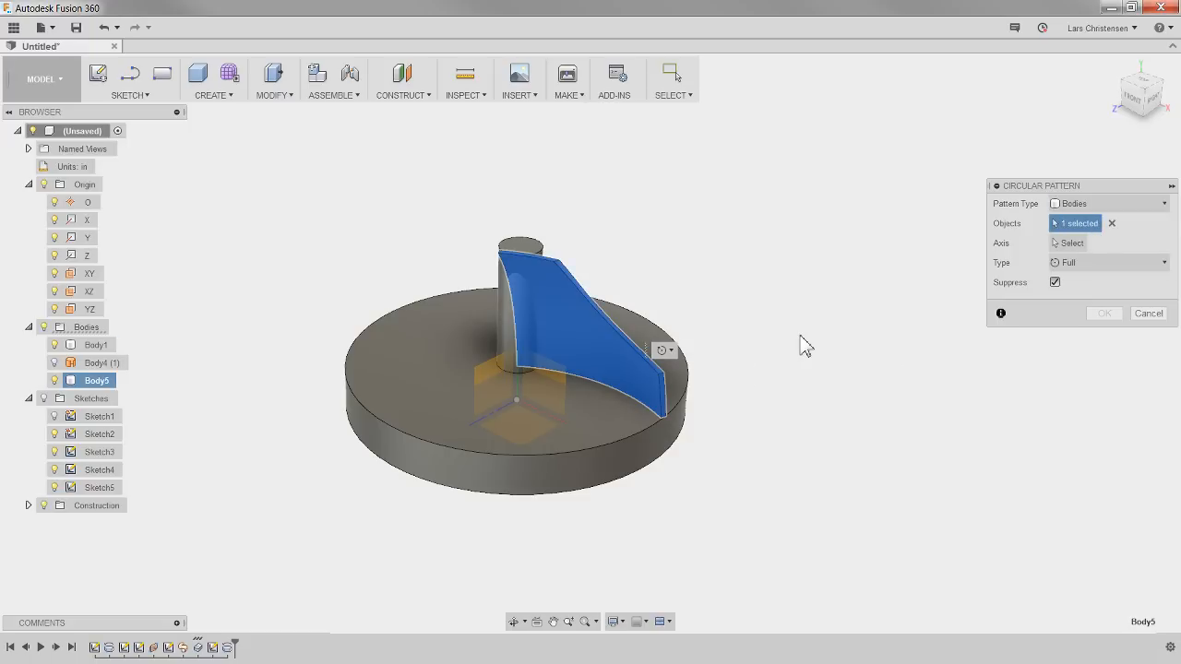
pyautogui.click(1067, 244)
pyautogui.click(519, 391)
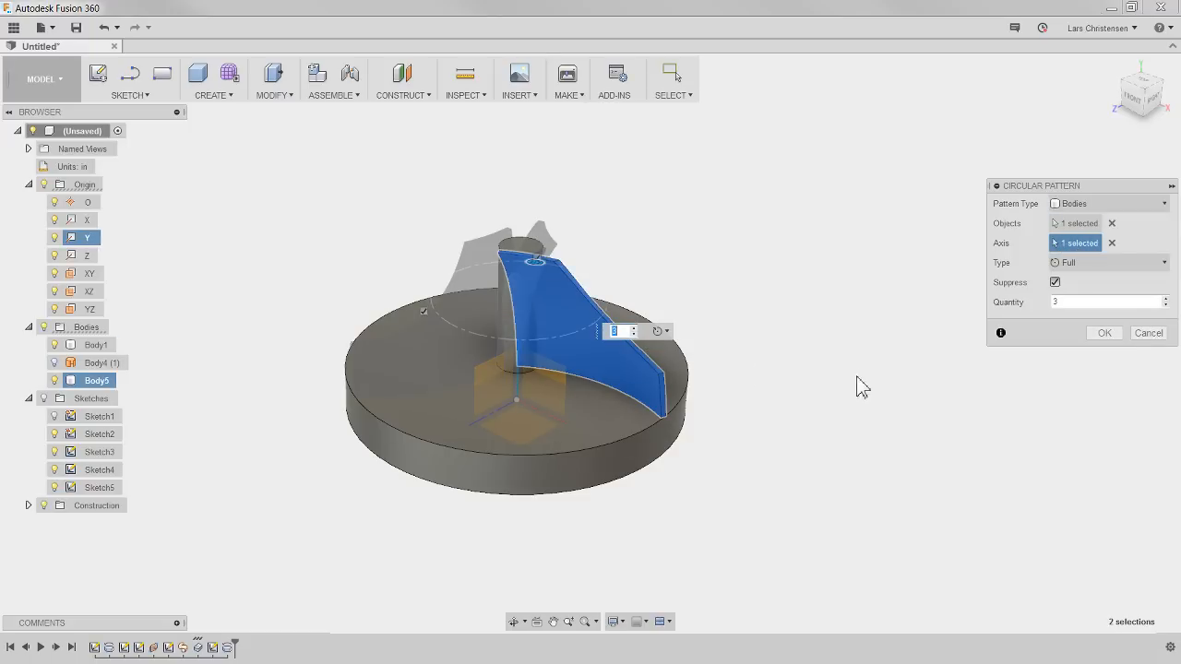
pyautogui.click(1166, 300)
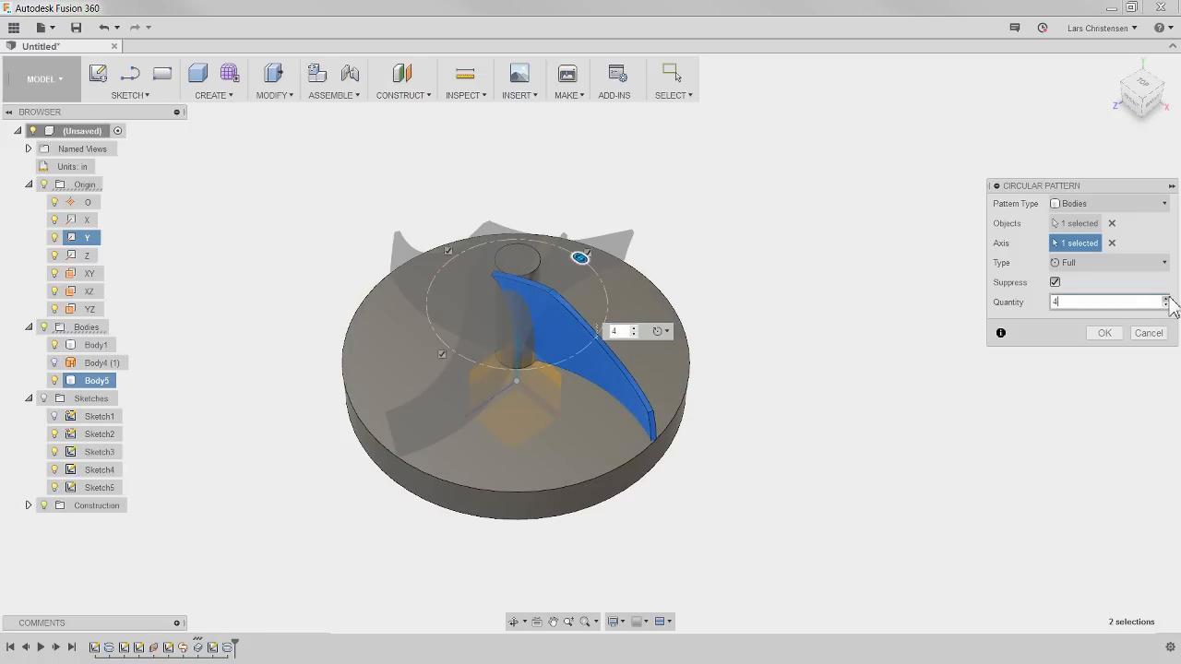
pyautogui.click(1166, 300)
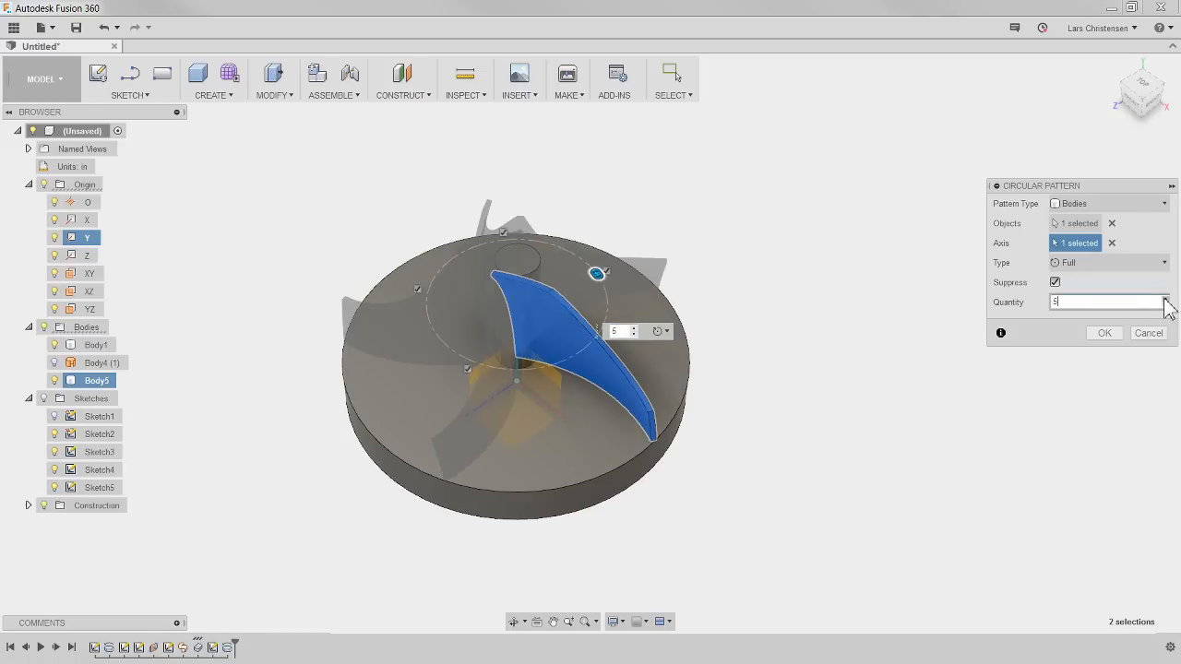
pyautogui.click(1166, 300)
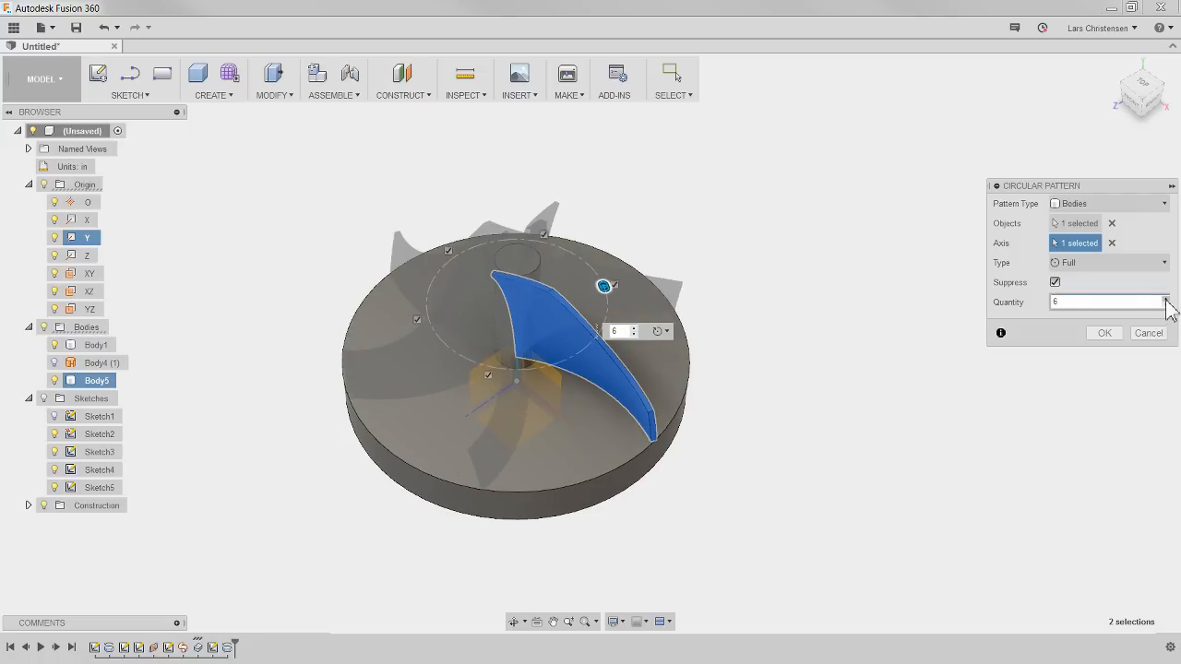
pyautogui.click(1104, 334)
# Join all six blade bodies to the base-and-hub body with a Combine operation set to Join, and check the result as one body.
pyautogui.keyDown('shift'); pyautogui.moveTo(914, 463); pyautogui.dragTo(796, 549, button='middle'); pyautogui.keyUp('shift')
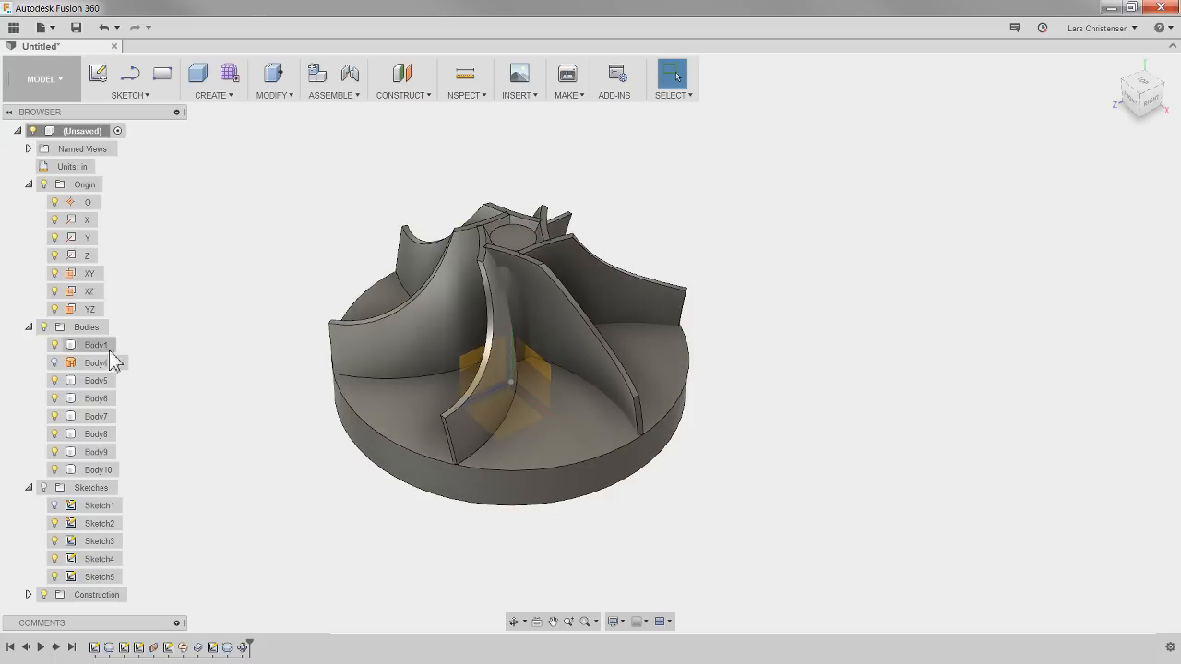
pyautogui.scroll(2, 335, 211)
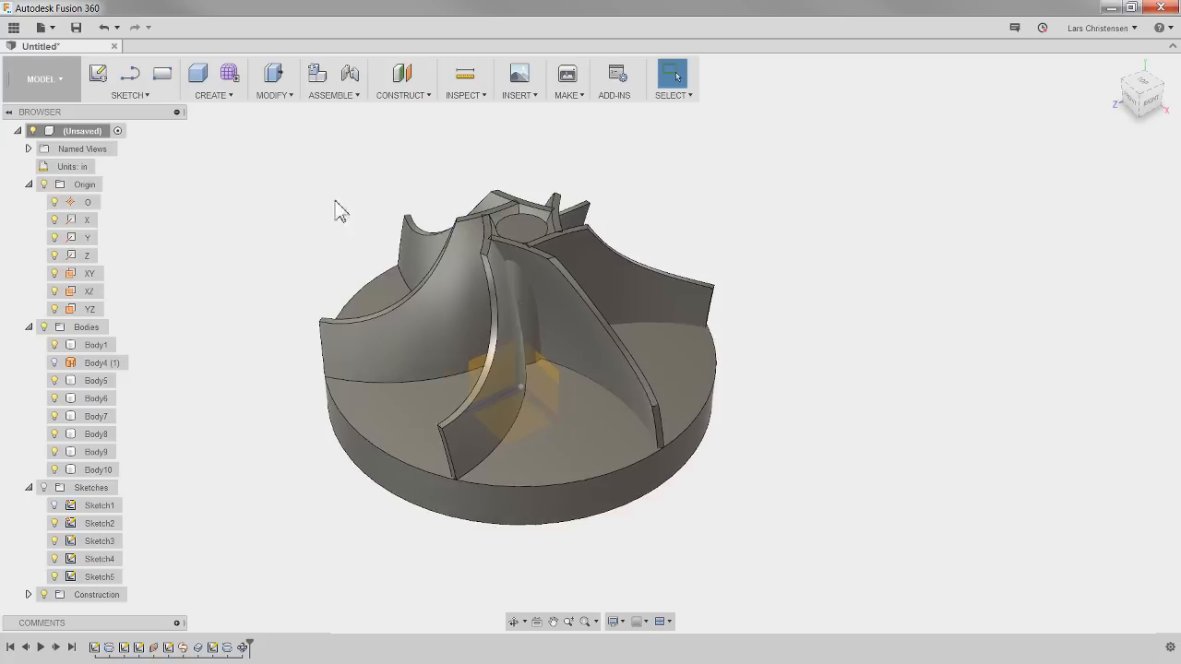
pyautogui.click(289, 96)
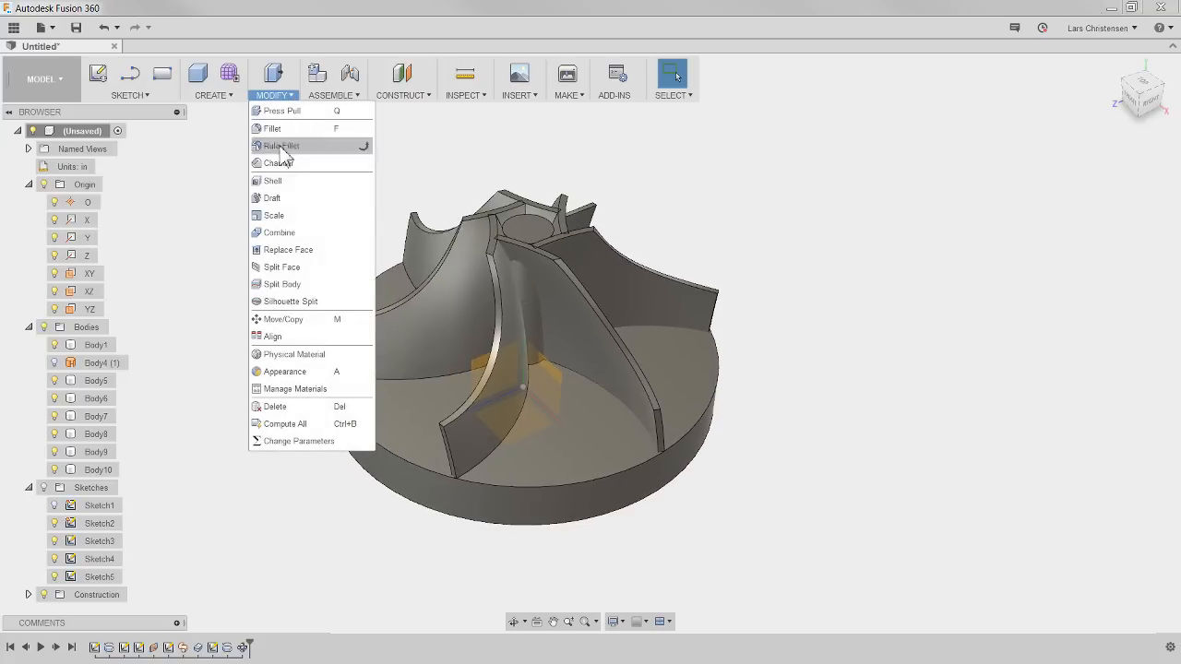
pyautogui.click(312, 236)
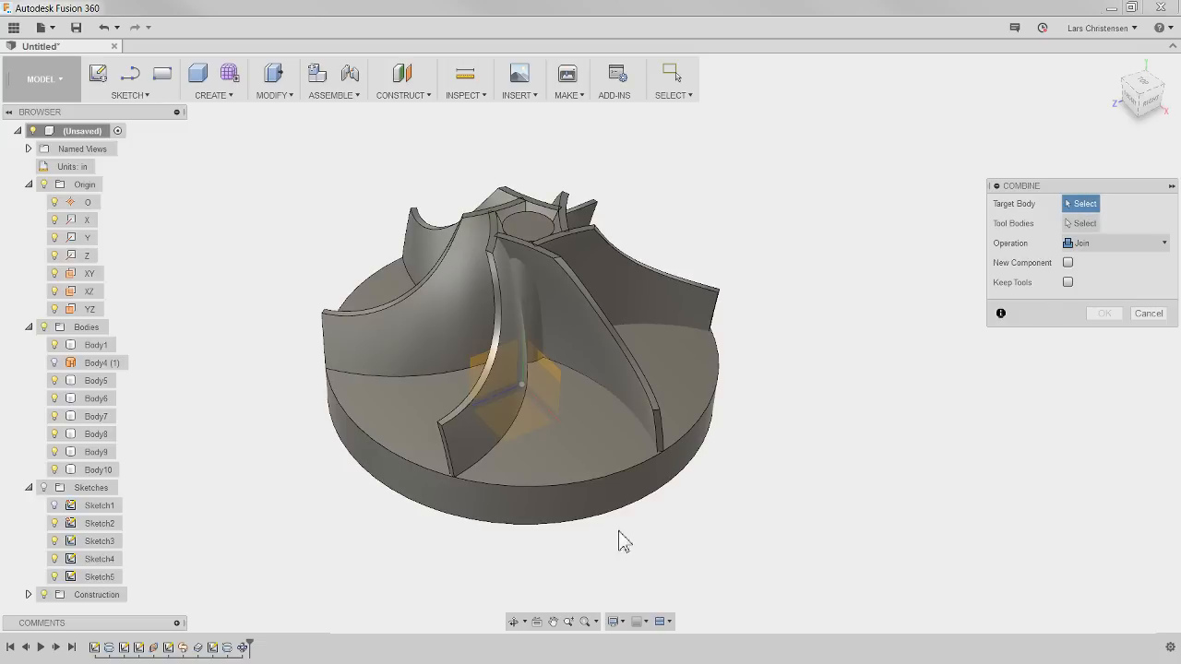
pyautogui.click(596, 501)
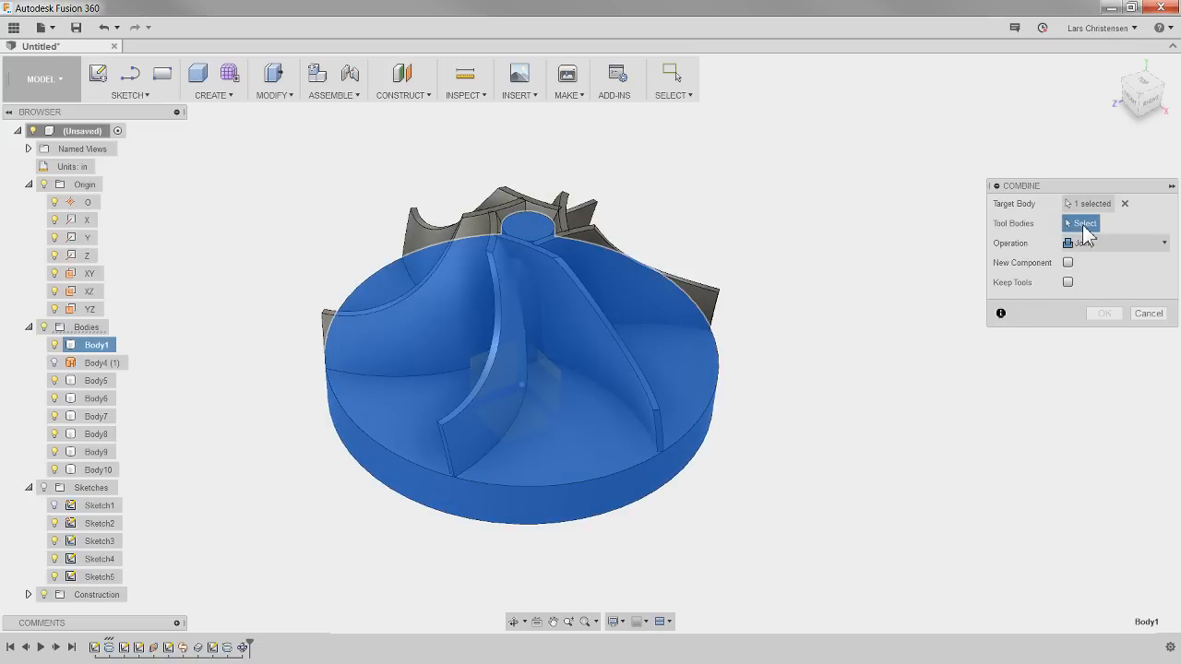
pyautogui.click(595, 343)
pyautogui.click(646, 291)
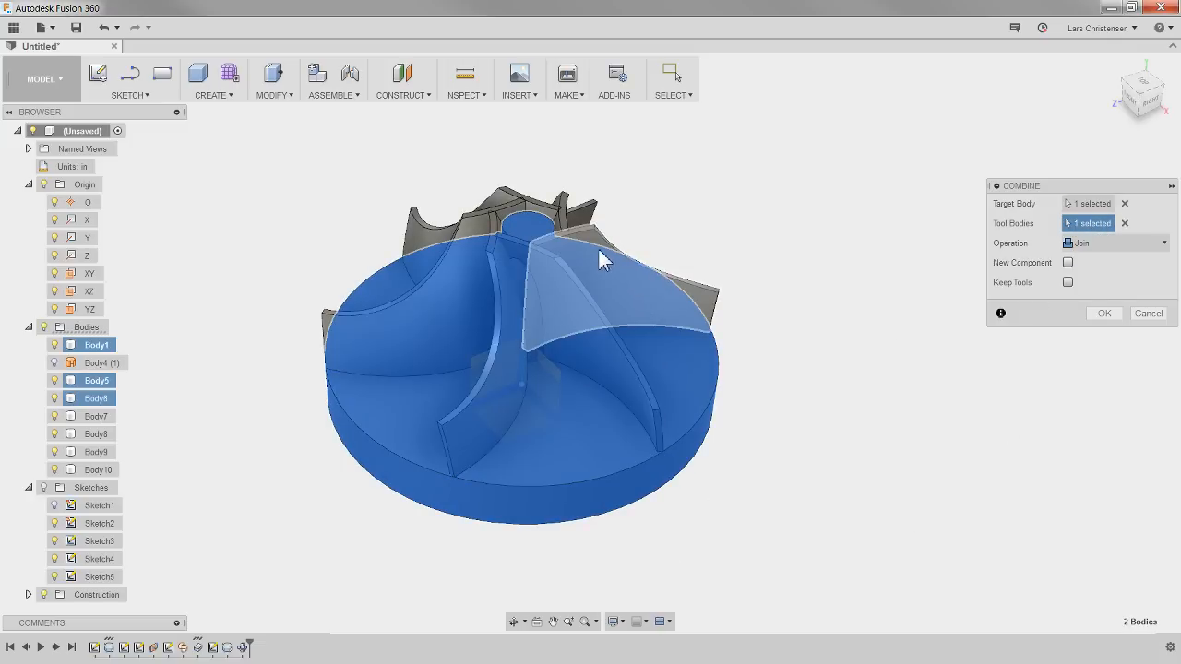
pyautogui.click(593, 240)
pyautogui.keyDown('shift'); pyautogui.moveTo(575, 219); pyautogui.dragTo(702, 319, button='middle'); pyautogui.keyUp('shift')
pyautogui.click(609, 270)
pyautogui.keyDown('shift'); pyautogui.moveTo(610, 271); pyautogui.dragTo(620, 307, button='middle'); pyautogui.keyUp('shift')
pyautogui.click(698, 309)
pyautogui.keyDown('shift'); pyautogui.moveTo(698, 308); pyautogui.dragTo(671, 314, button='middle'); pyautogui.keyUp('shift')
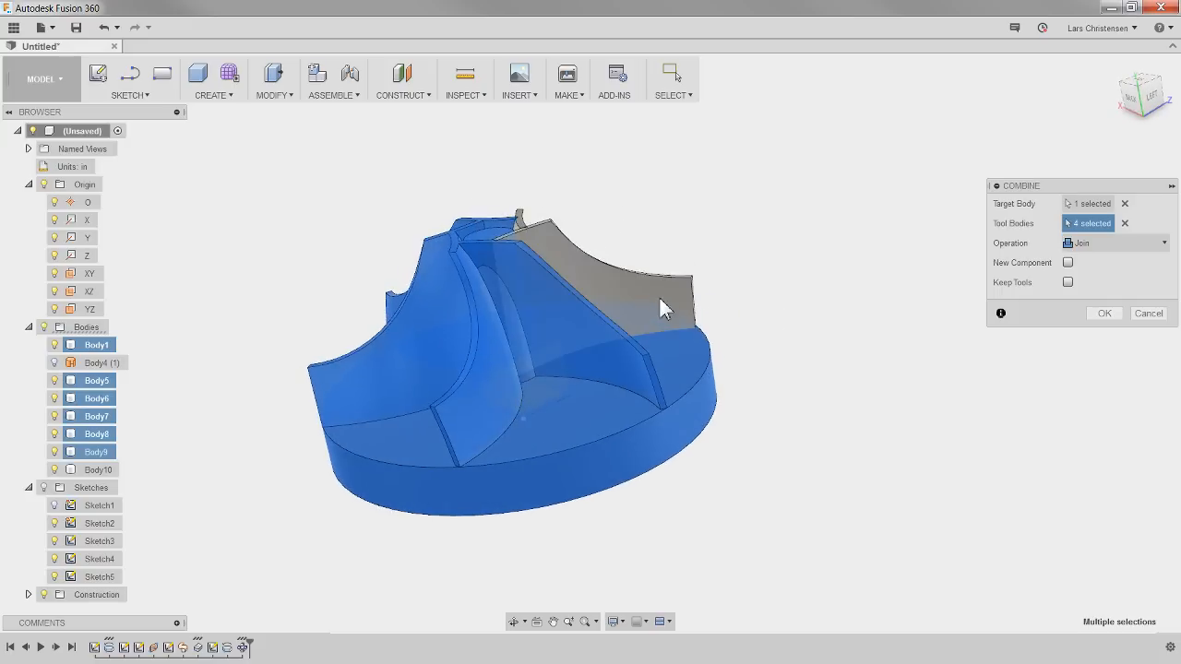
pyautogui.keyDown('shift'); pyautogui.moveTo(774, 303); pyautogui.dragTo(610, 319, button='middle'); pyautogui.keyUp('shift')
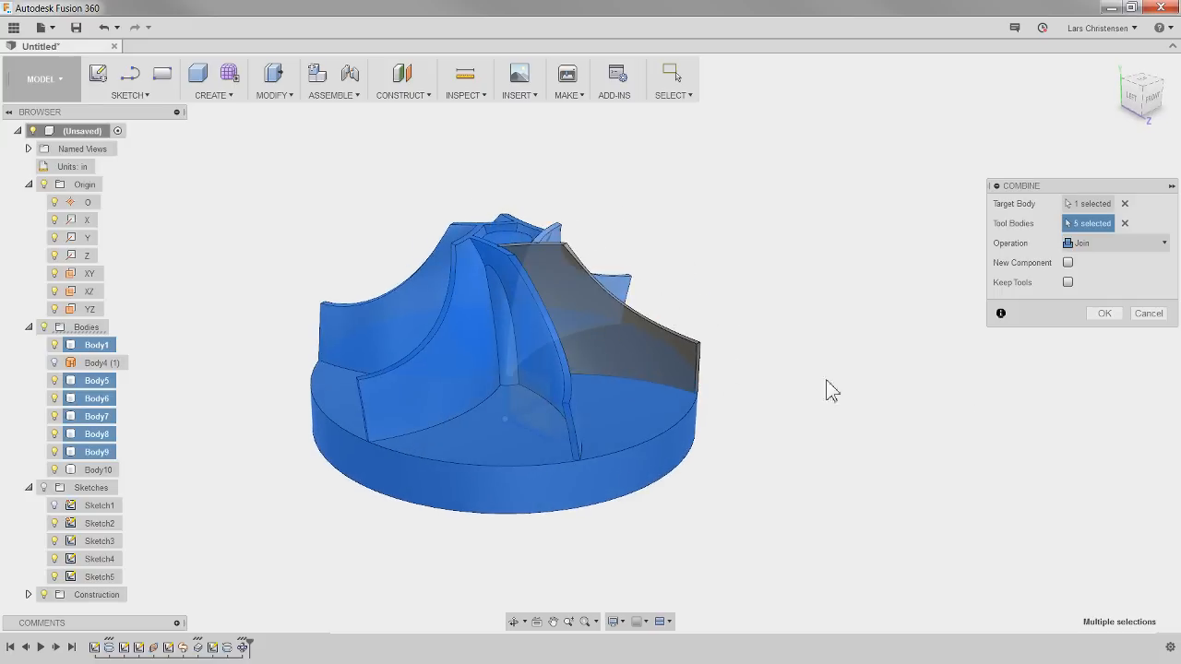
pyautogui.keyDown('shift'); pyautogui.moveTo(1032, 355); pyautogui.dragTo(616, 371, button='middle'); pyautogui.keyUp('shift')
pyautogui.click(553, 314)
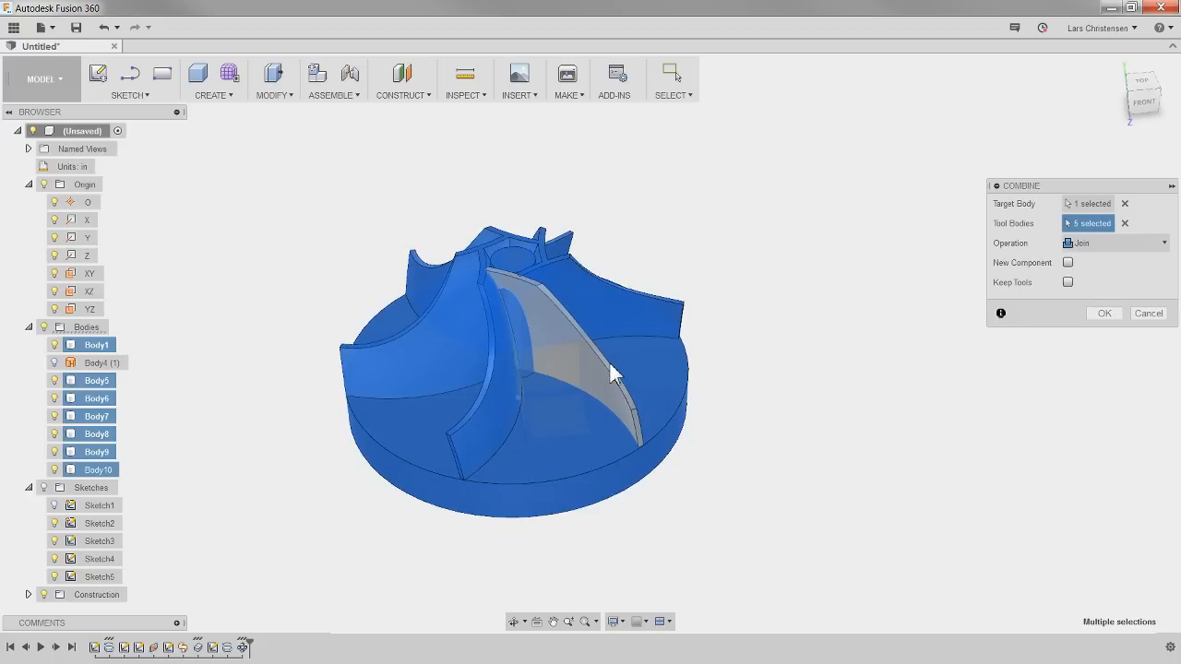
pyautogui.click(1104, 314)
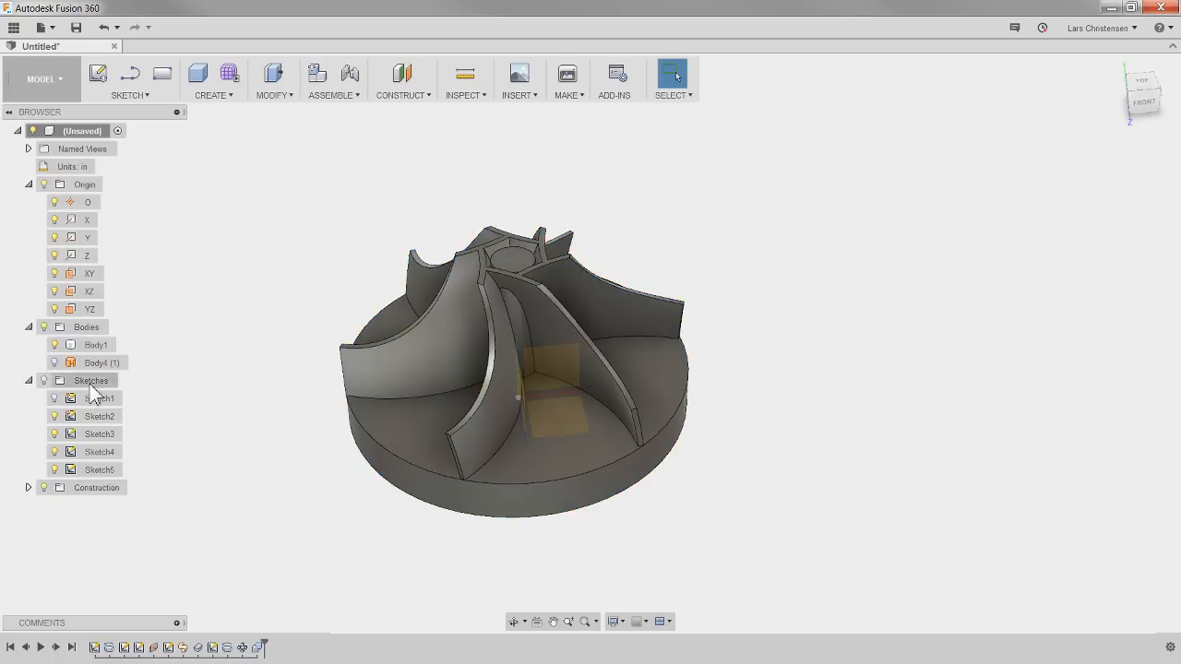
pyautogui.click(96, 345)
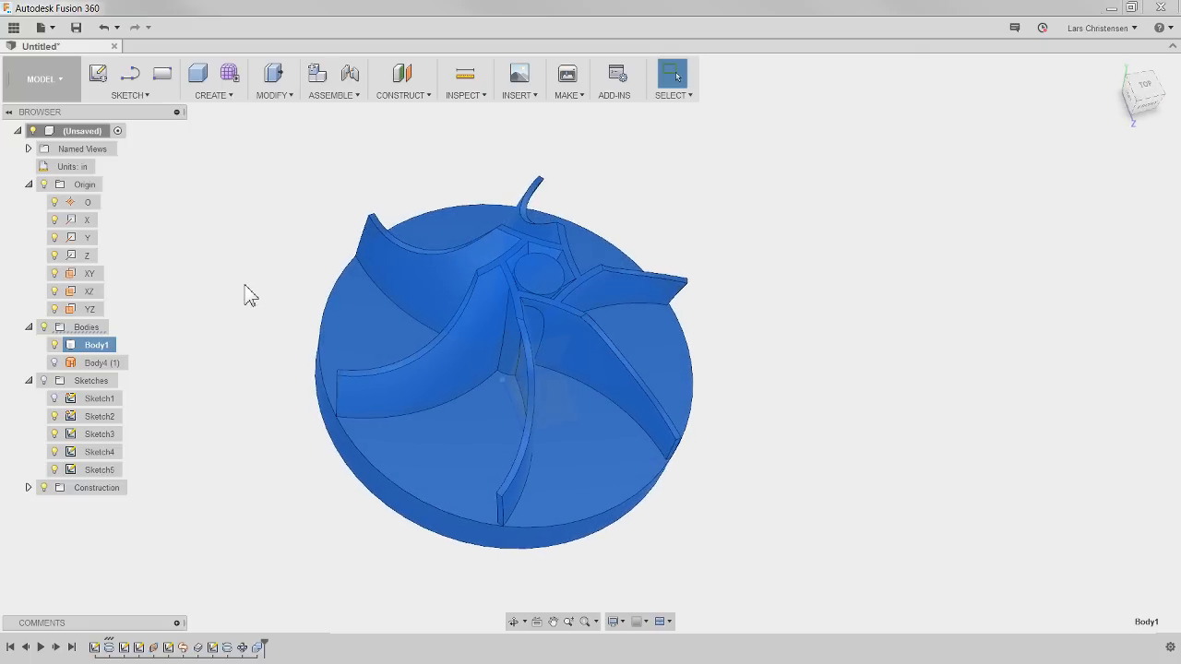
pyautogui.click(273, 289)
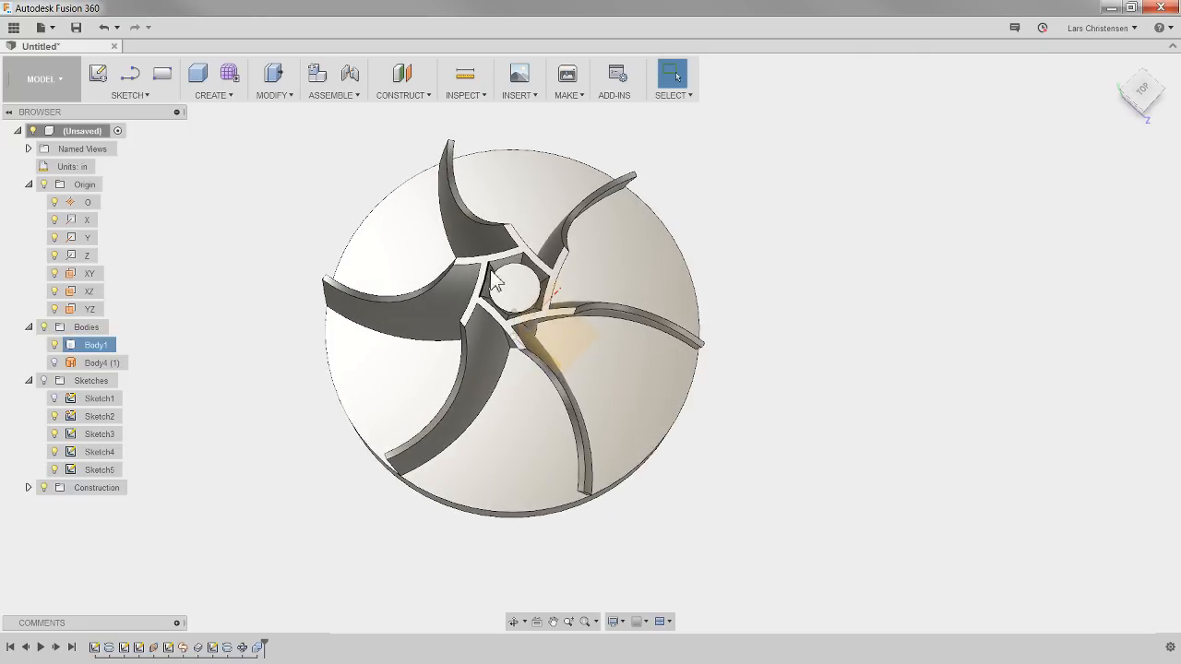
# Start a sketch on the YZ origin plane and draw a rectangle spanning the impeller's top, extending down past the blades' upper ends.
pyautogui.scroll(1, 590, 321)
pyautogui.scroll(3, 586, 313)
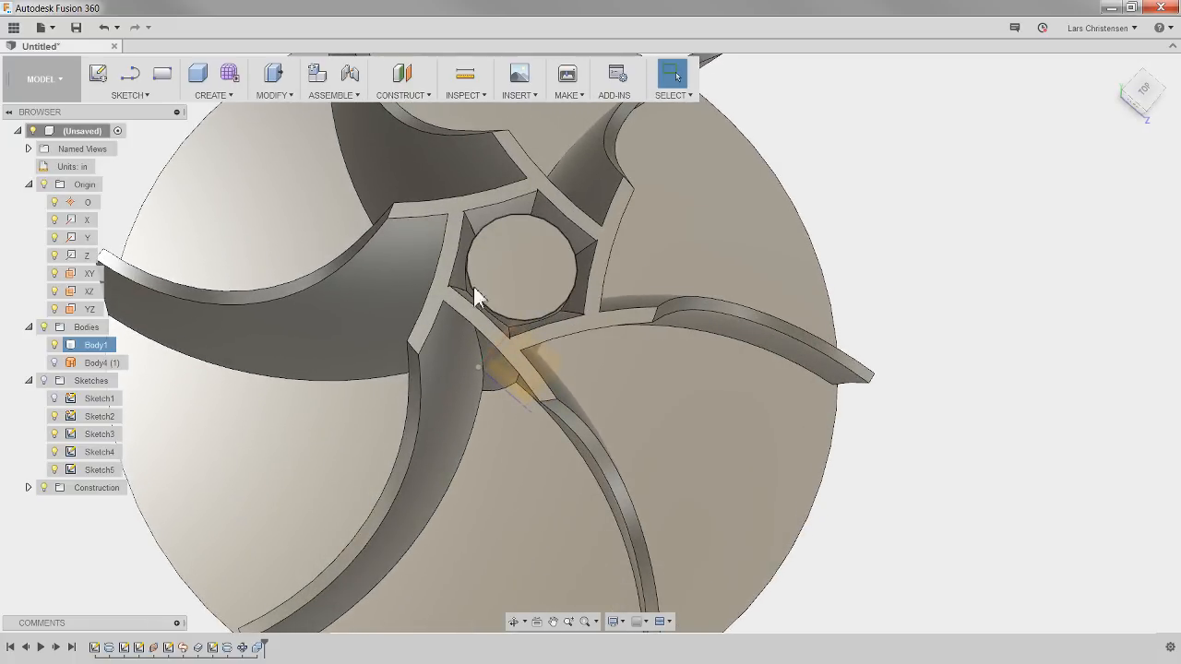
pyautogui.keyDown('shift'); pyautogui.moveTo(612, 312); pyautogui.dragTo(390, 440, button='middle'); pyautogui.keyUp('shift')
pyautogui.scroll(-3, 1024, 339)
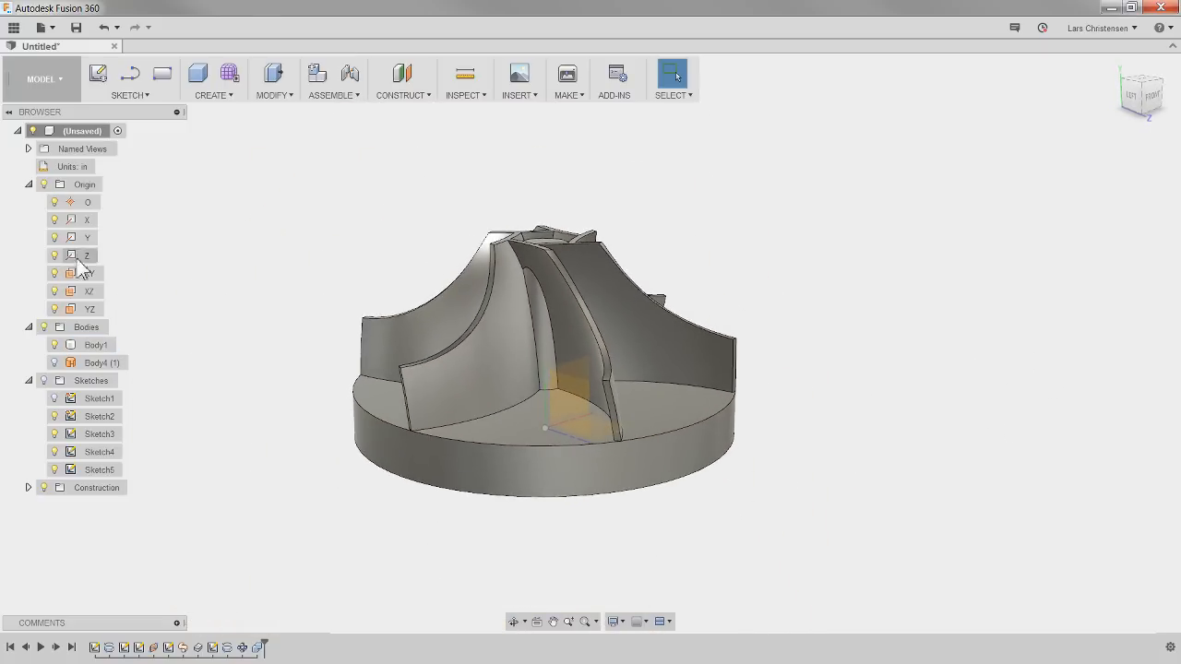
pyautogui.click(90, 312)
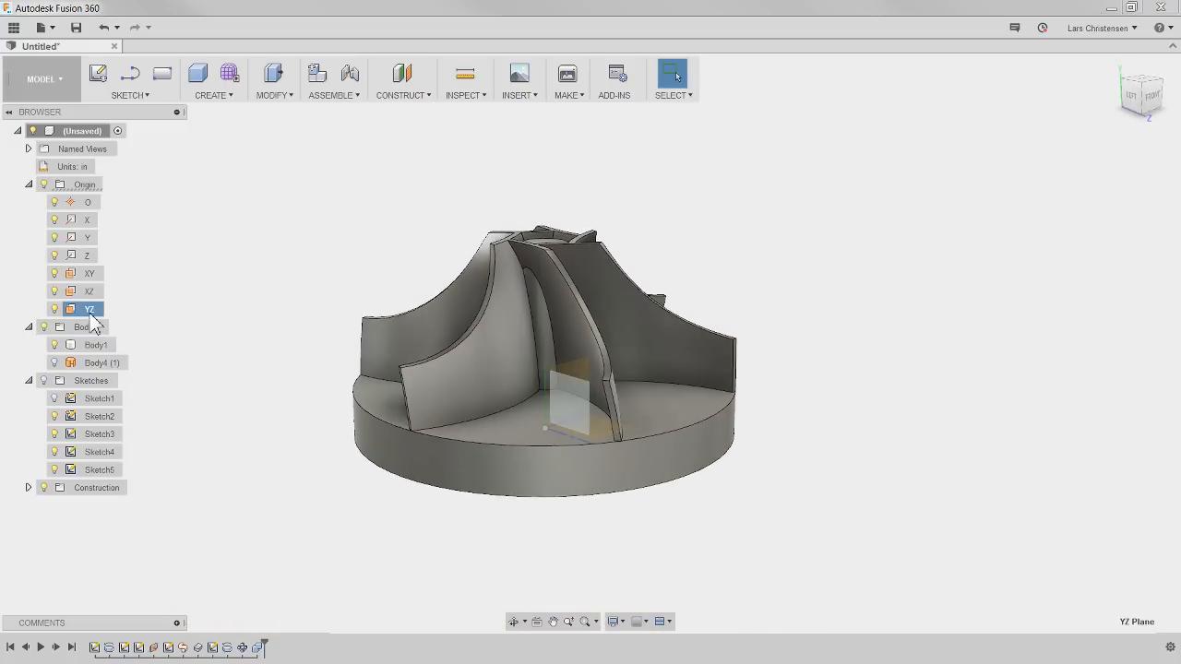
pyautogui.click(129, 330)
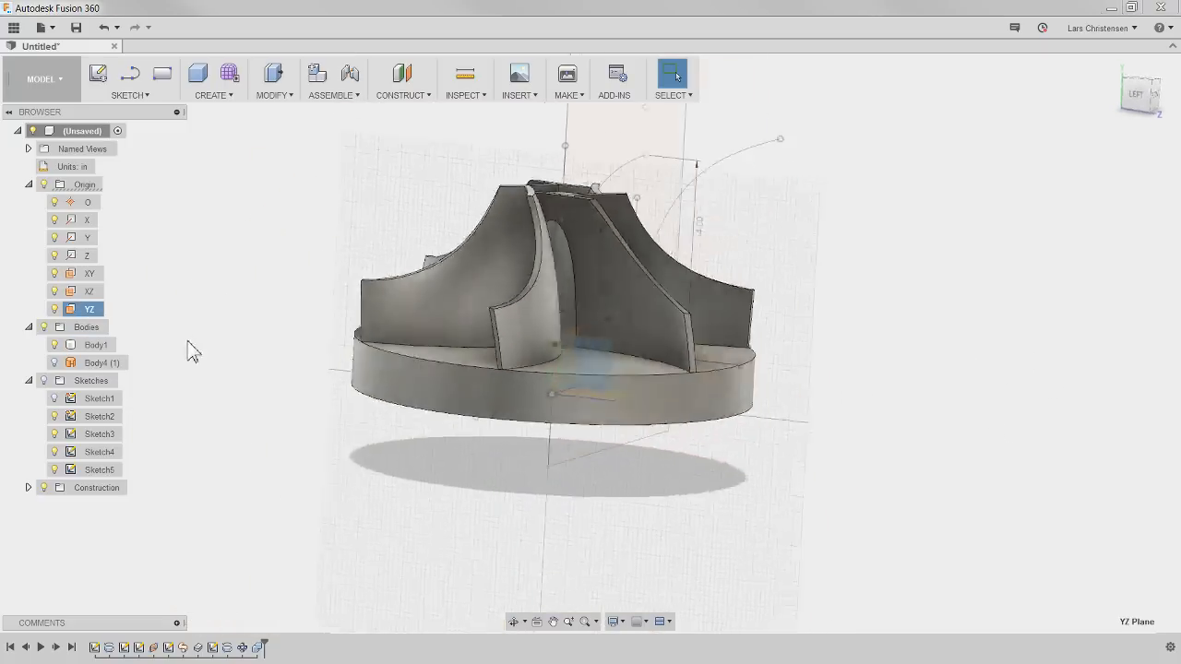
pyautogui.scroll(1, 390, 265)
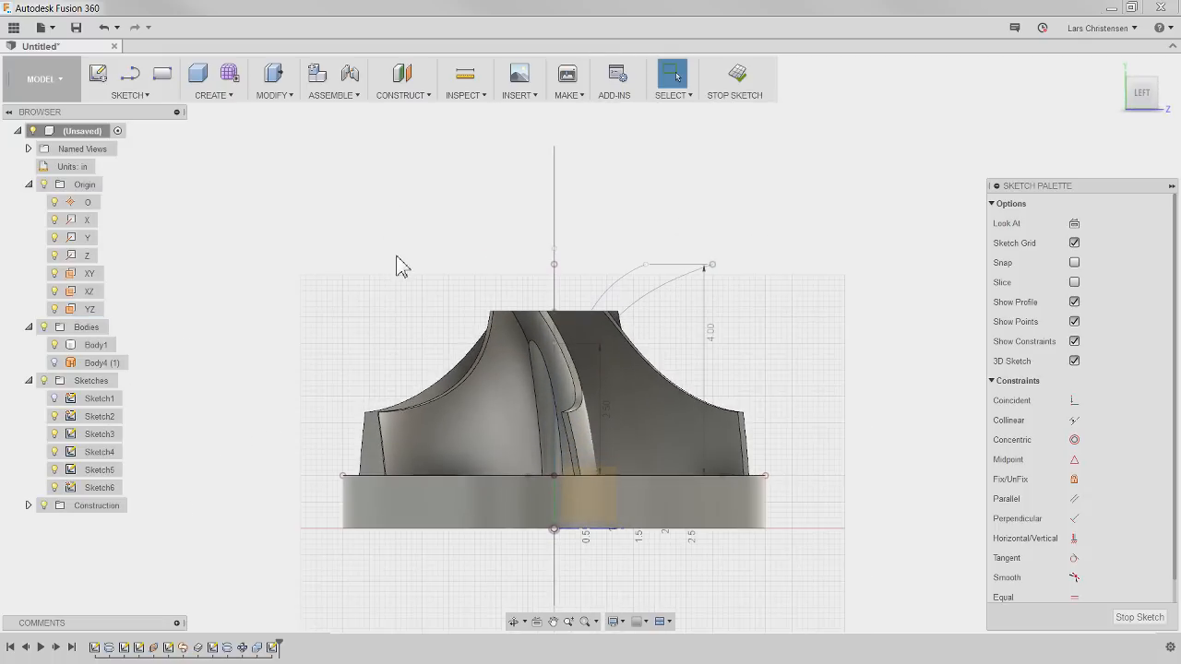
pyautogui.click(163, 79)
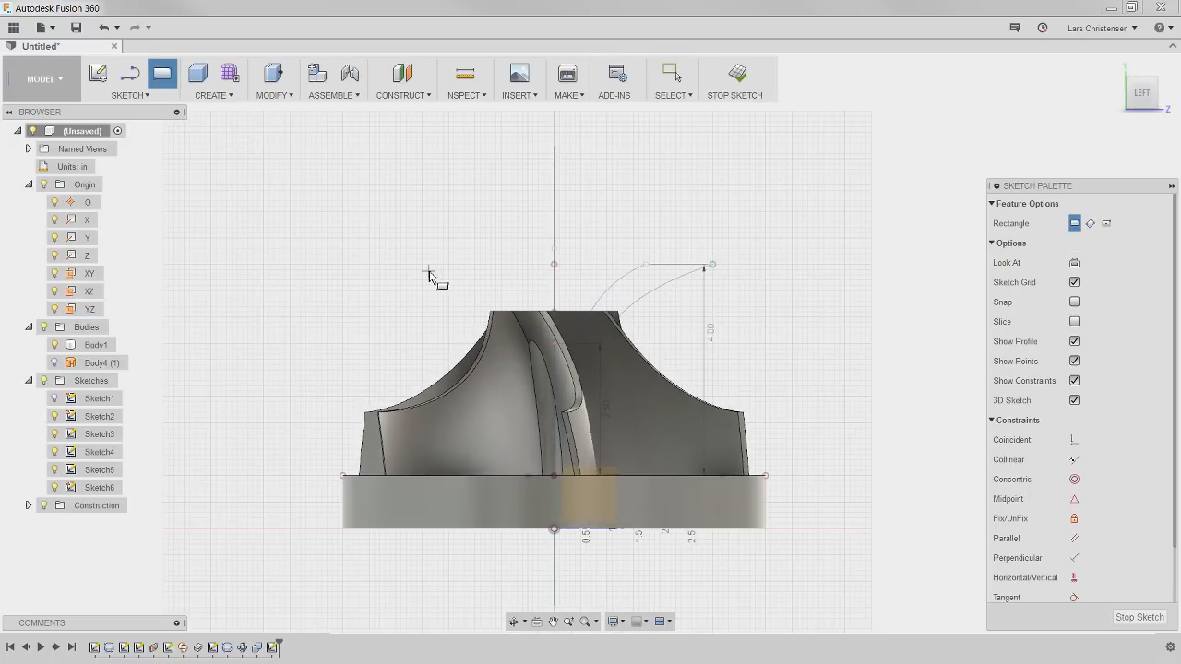
pyautogui.click(688, 362)
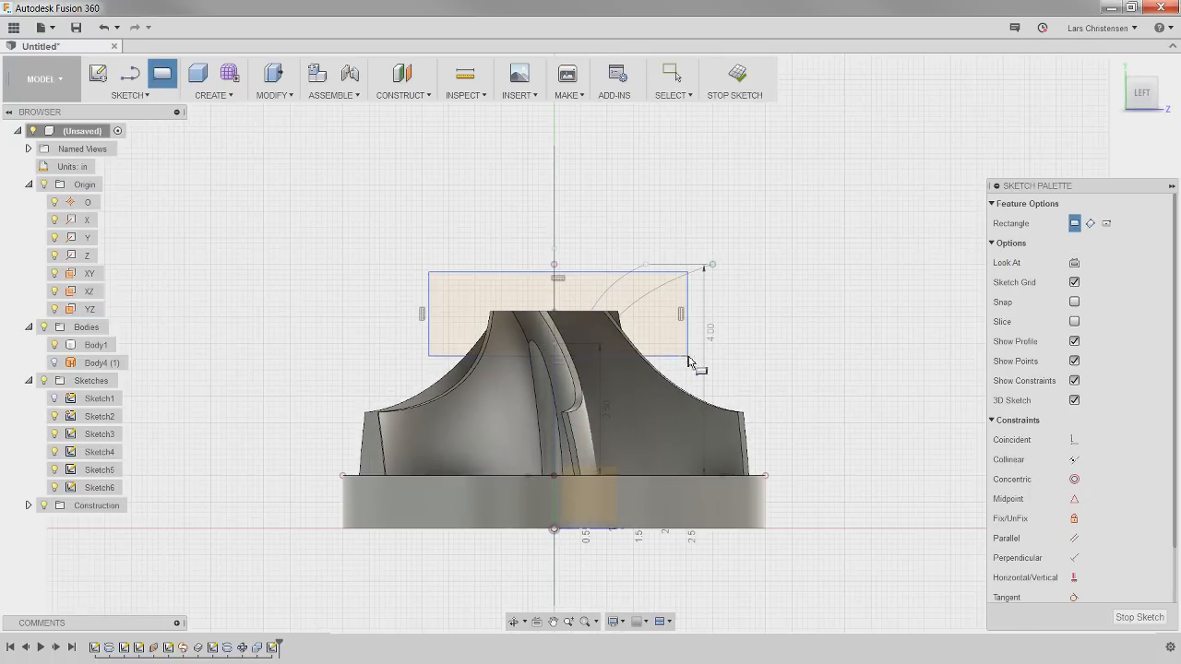
pyautogui.keyDown('shift'); pyautogui.moveTo(831, 290); pyautogui.dragTo(847, 392, button='middle'); pyautogui.keyUp('shift')
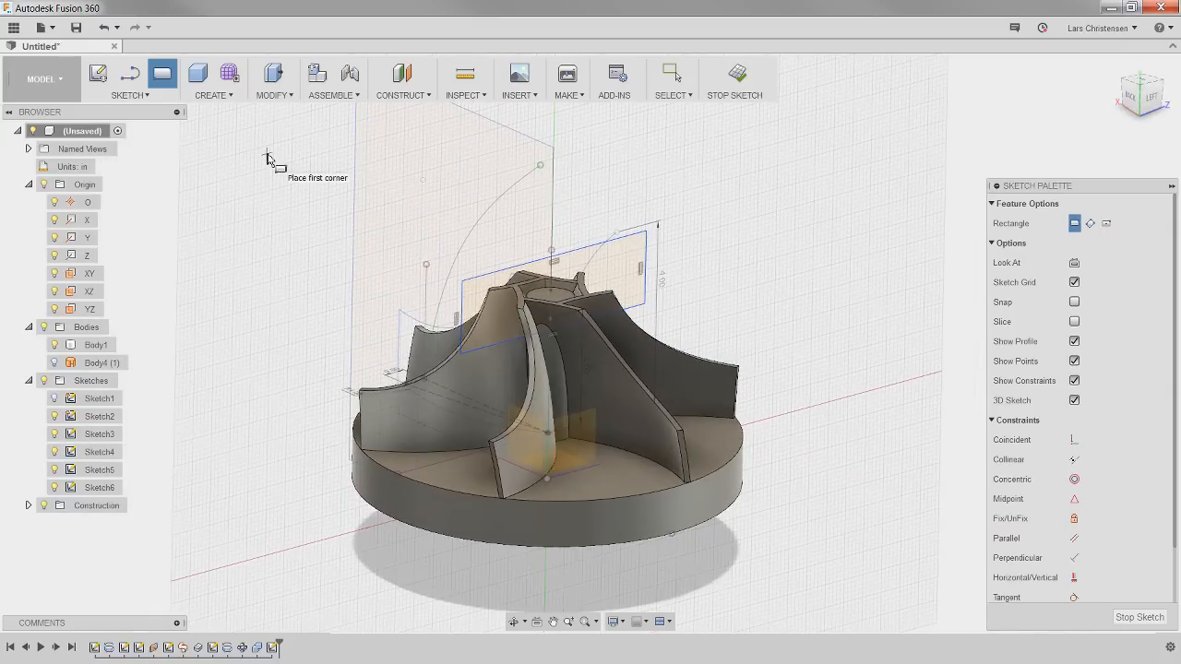
# Cut off the impeller's top by extruding the rectangle in two directions, about 2.76 in on the first side, and hide the sketches and origin.
pyautogui.press('q')
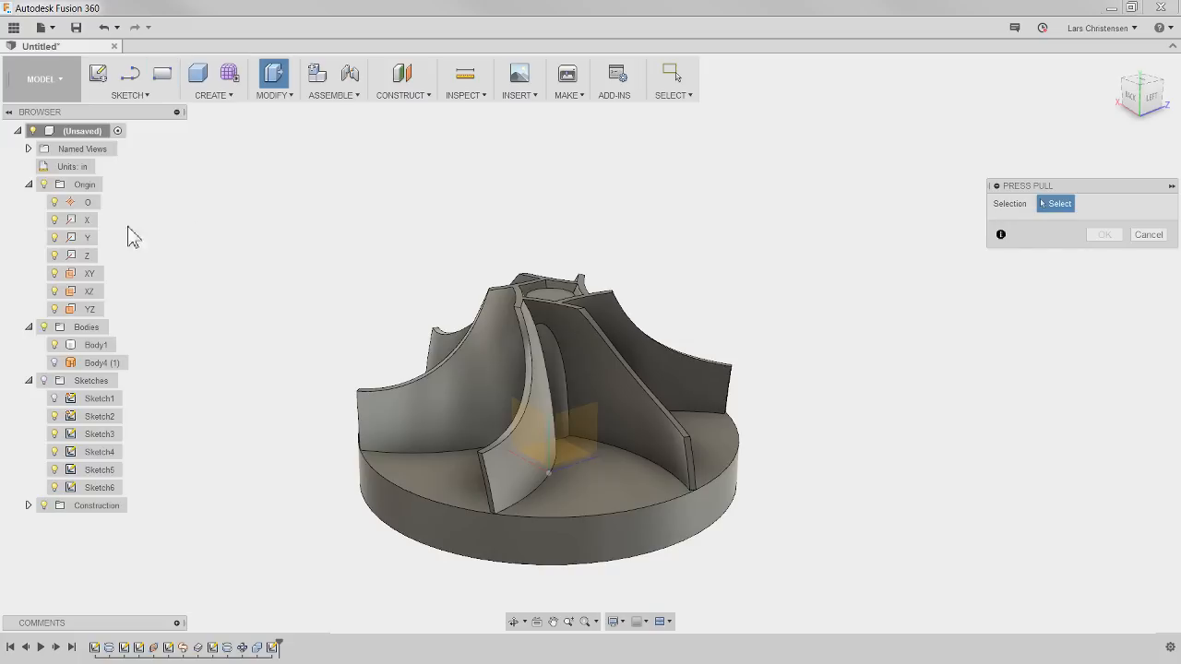
pyautogui.click(44, 382)
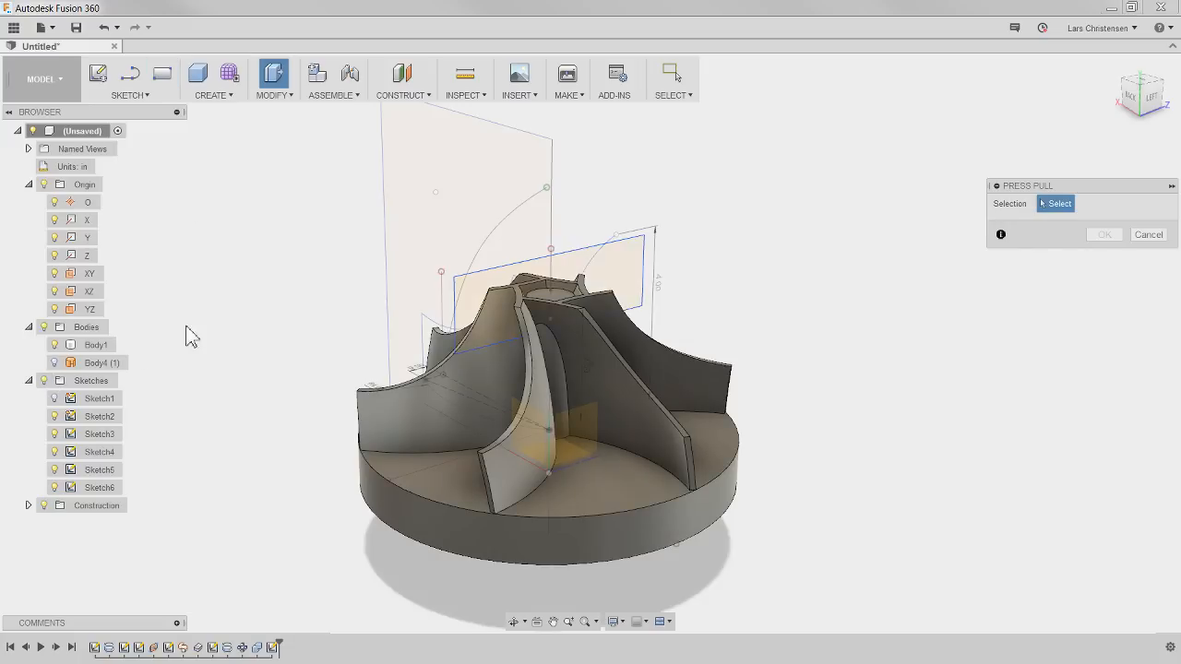
pyautogui.click(631, 263)
pyautogui.moveTo(545, 290); pyautogui.dragTo(707, 332)
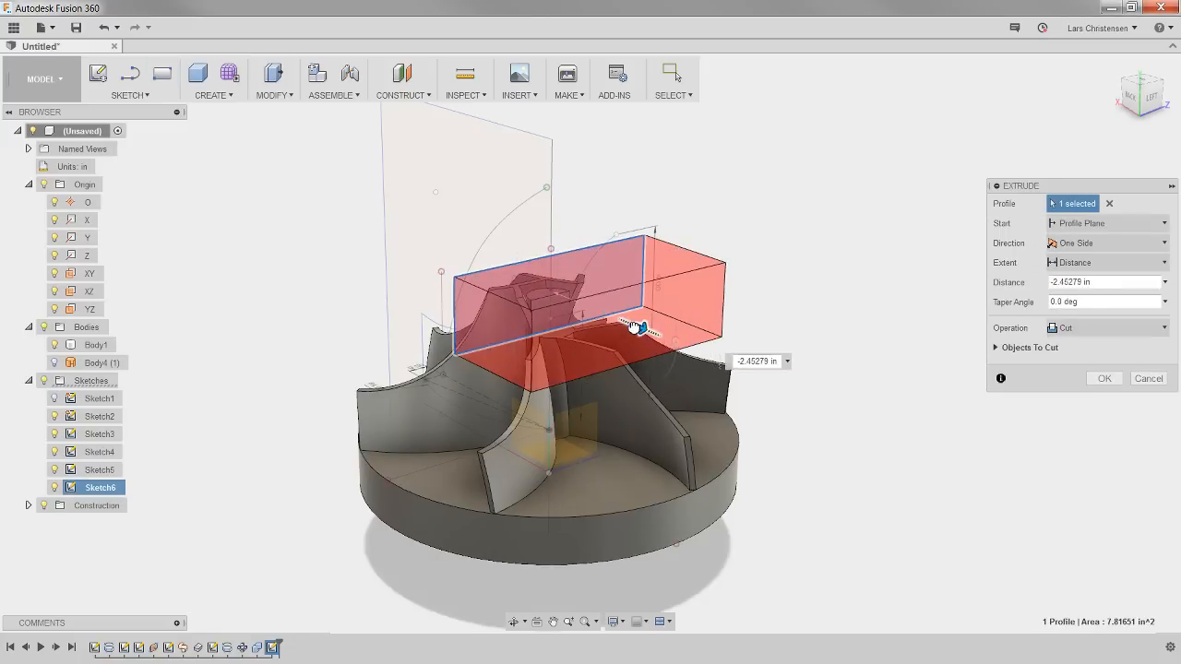
pyautogui.click(1076, 247)
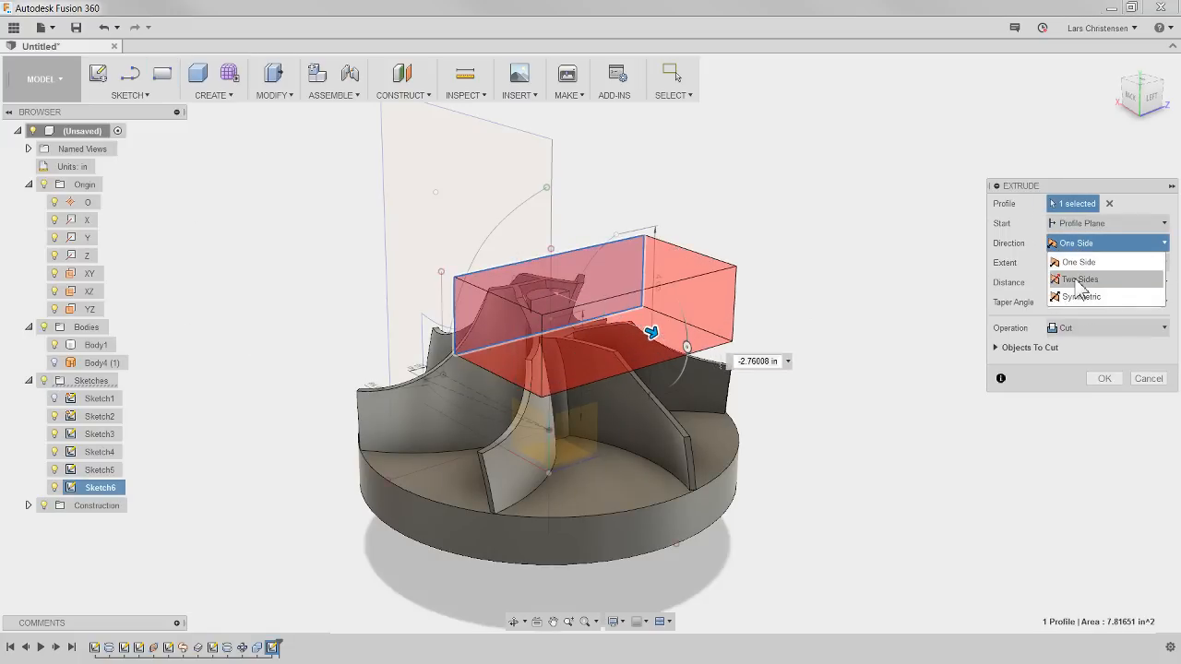
pyautogui.click(1079, 282)
pyautogui.moveTo(507, 279); pyautogui.dragTo(473, 263)
pyautogui.click(1106, 478)
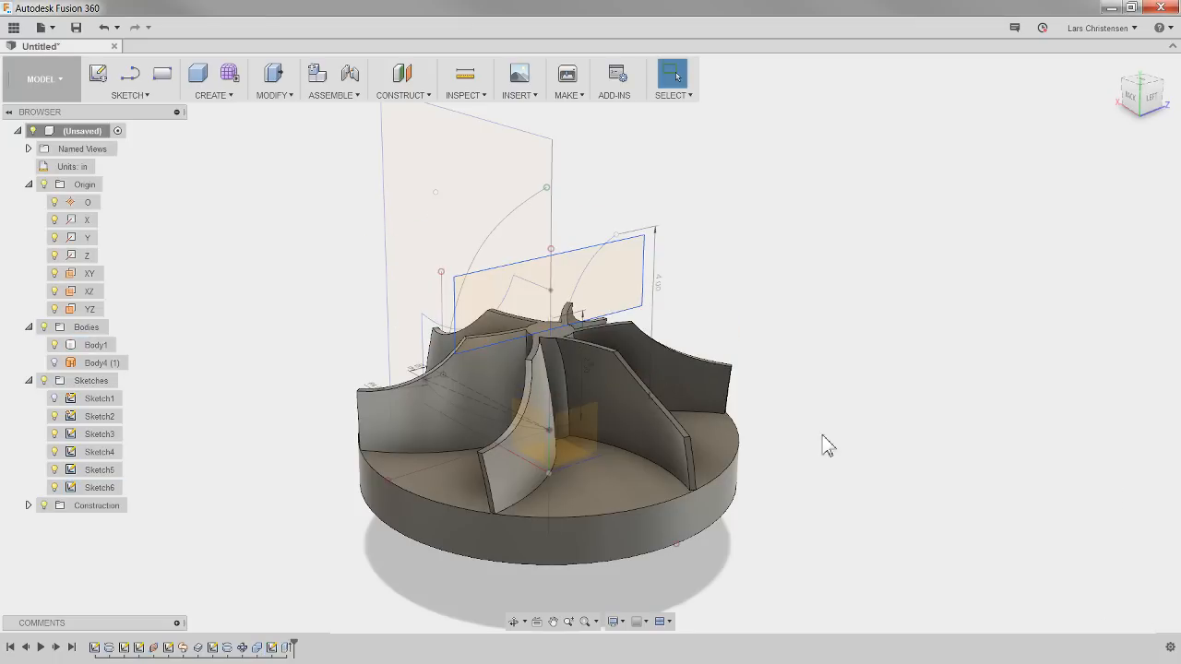
pyautogui.click(45, 380)
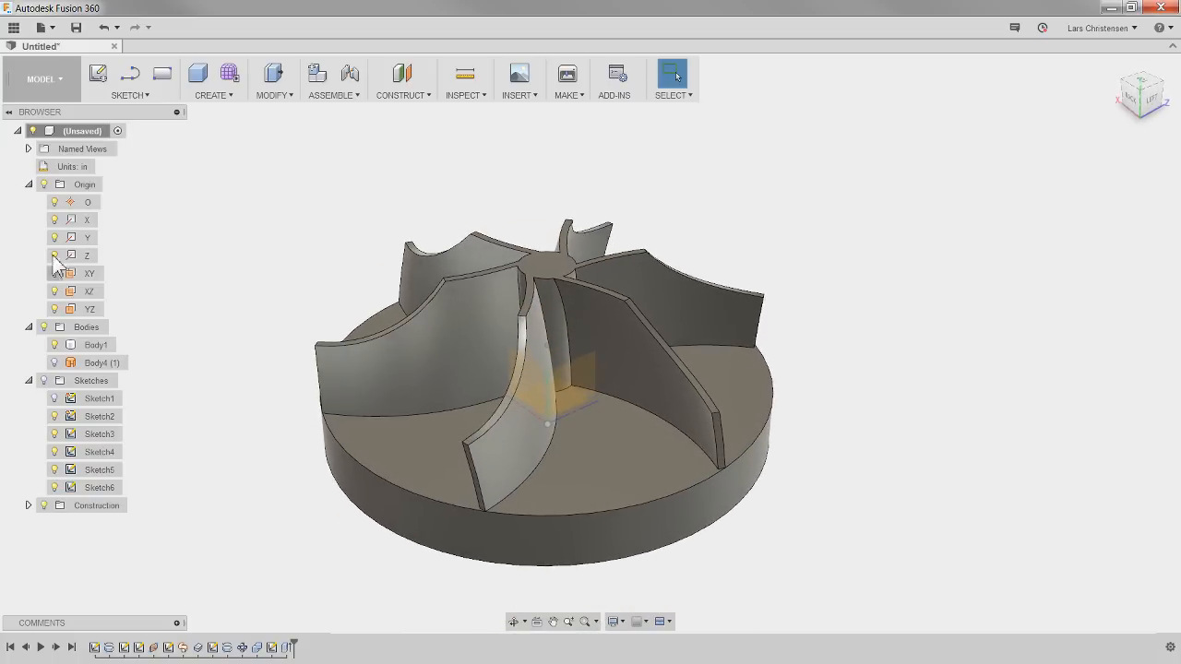
pyautogui.click(43, 186)
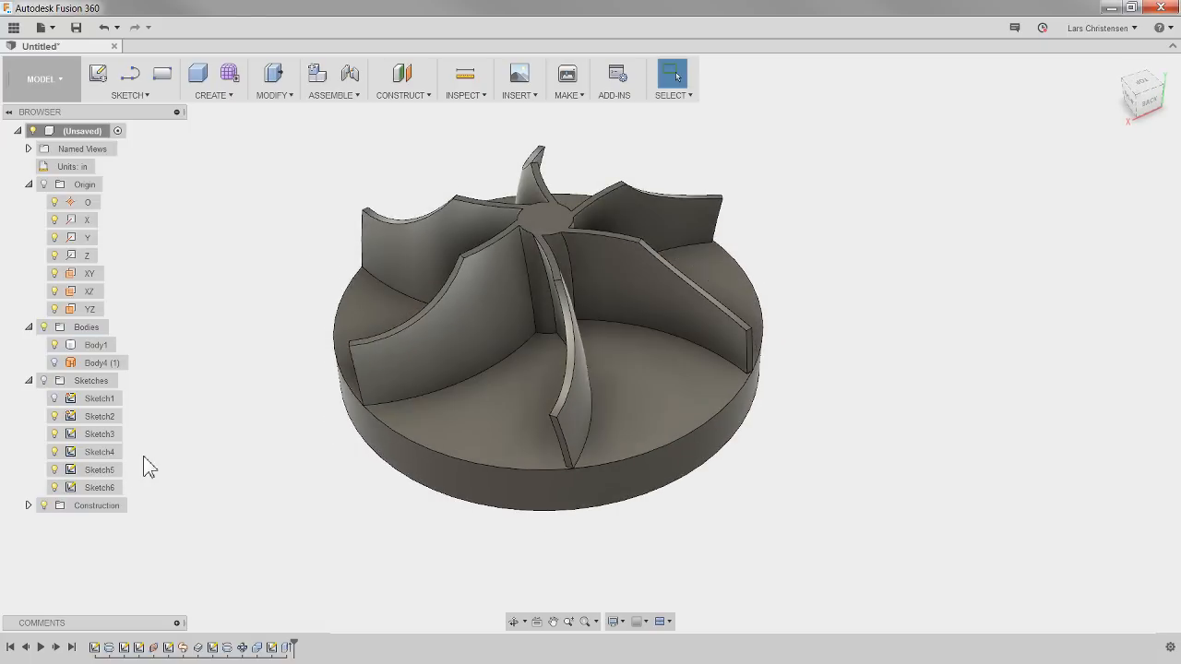
# Show the sketches and roll the design history back to just after Sketch3, before the blade features.
pyautogui.click(103, 419)
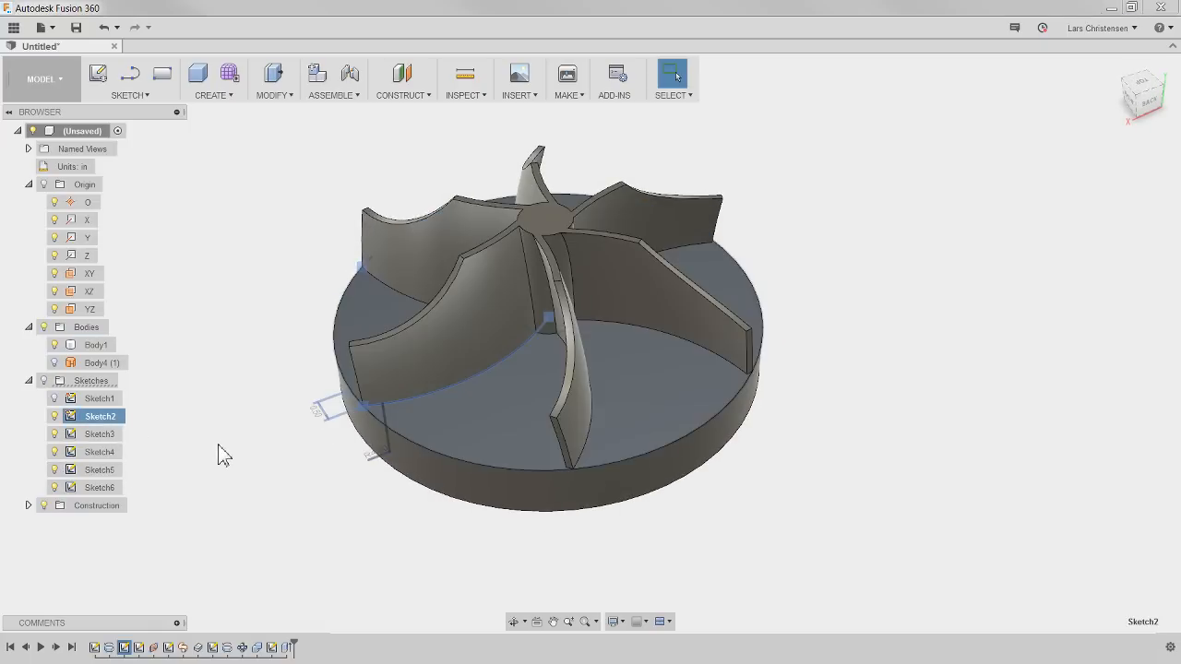
pyautogui.click(197, 450)
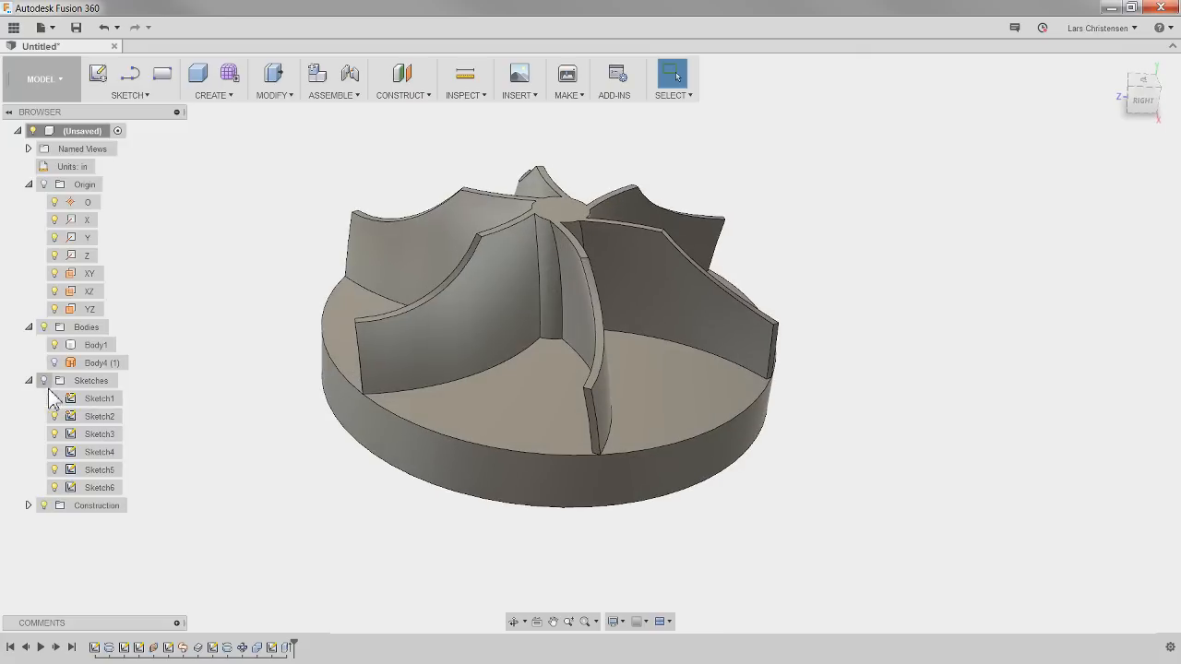
pyautogui.click(44, 384)
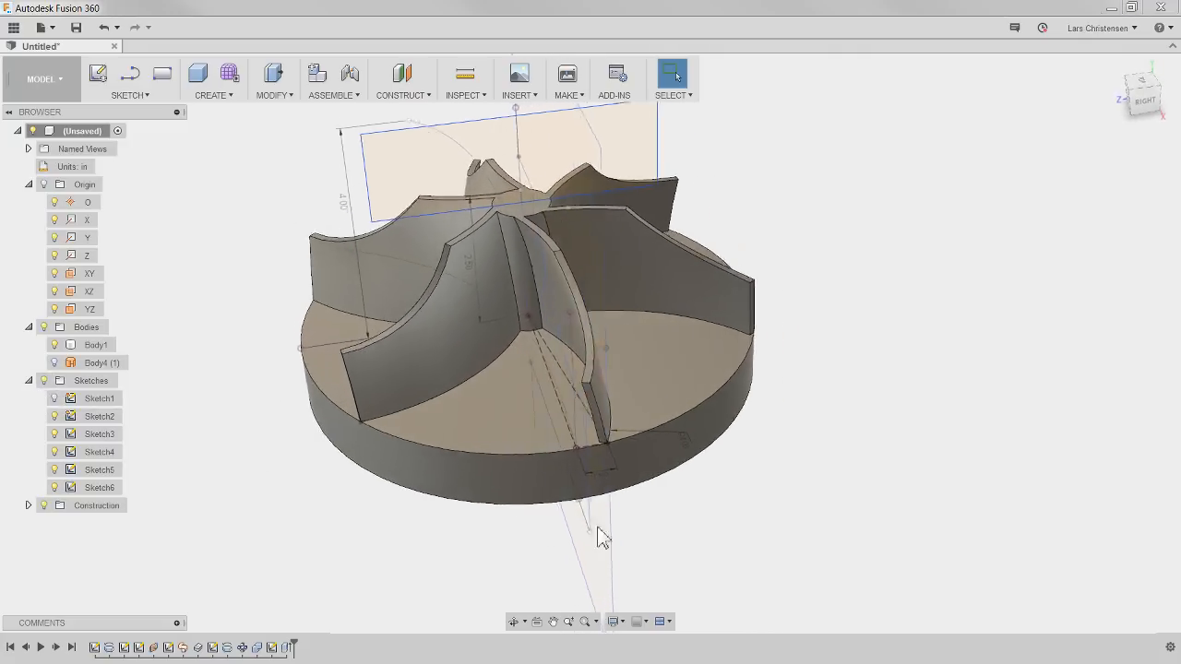
pyautogui.moveTo(298, 643); pyautogui.dragTo(144, 648)
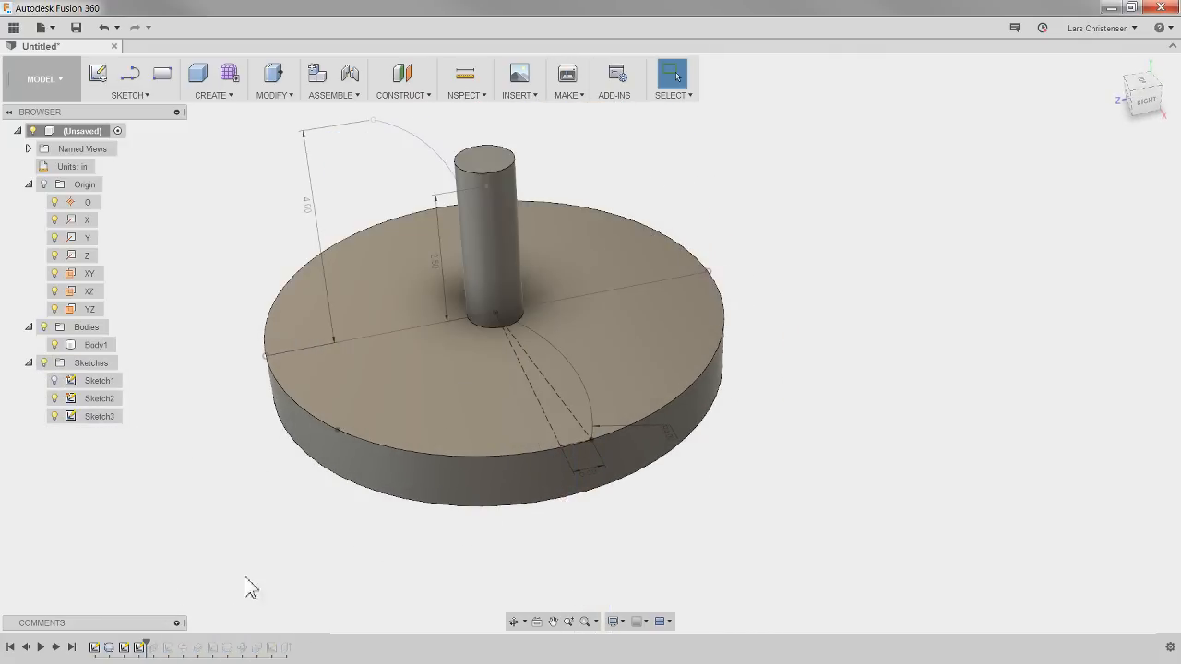